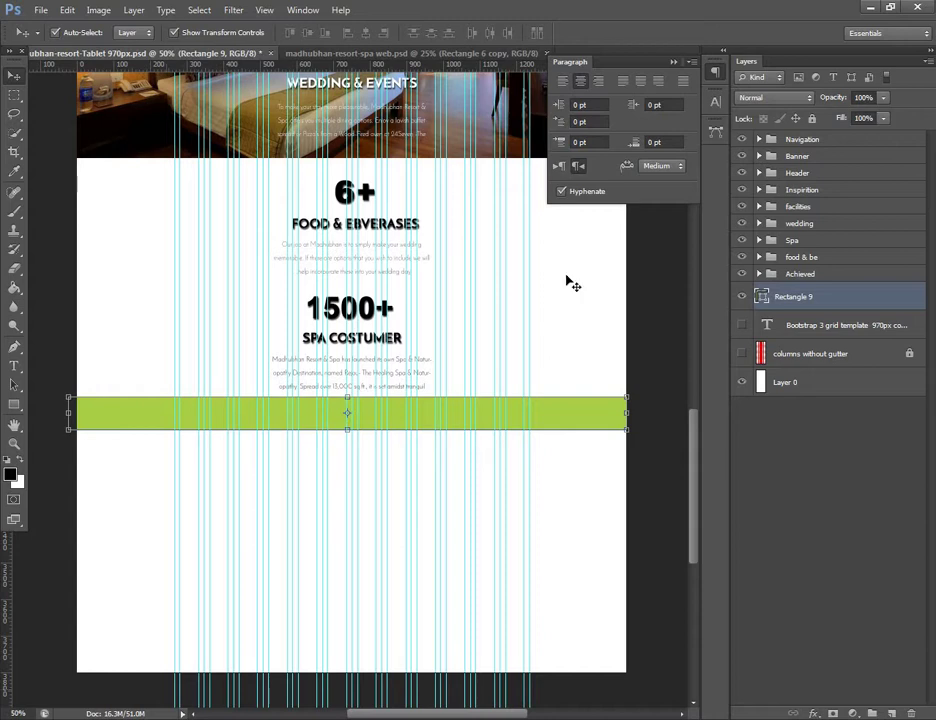
- Switch to the madhubhan-resort-spa web.psd design and zoom it to 50%
{"action": "left_click", "coordinate": [318, 54]}
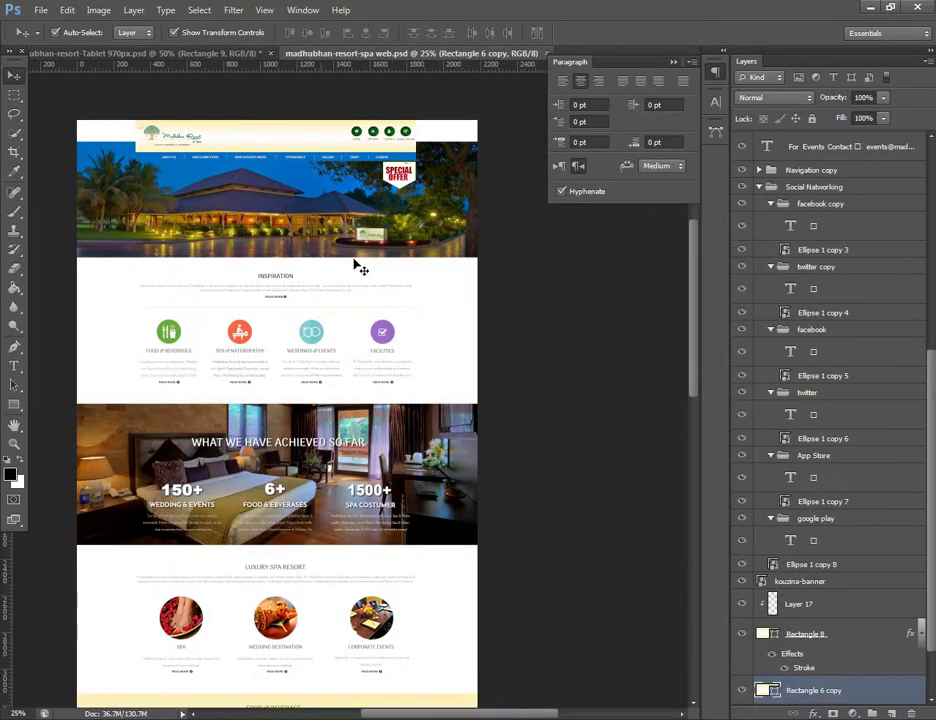
{"action": "left_click", "coordinate": [236, 54]}
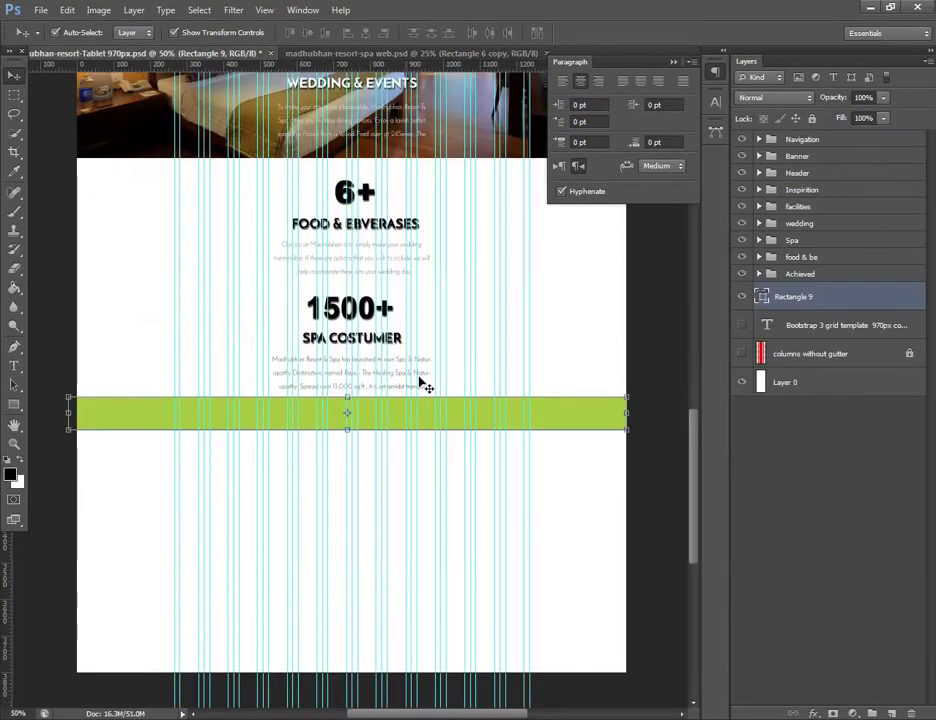
{"action": "left_click", "coordinate": [318, 54]}
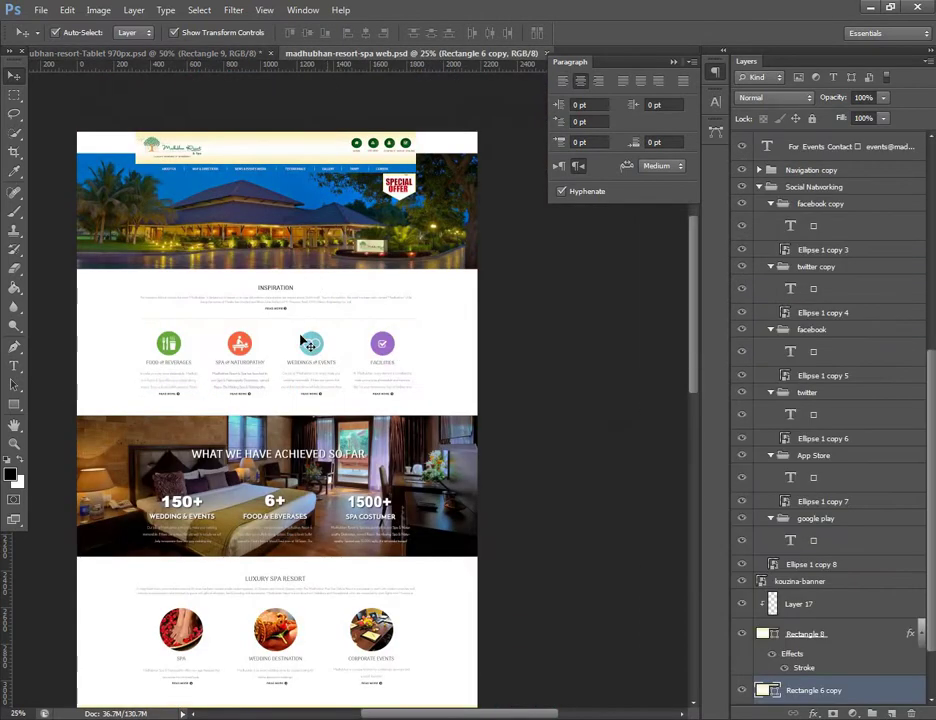
{"action": "key", "text": "ctrl+plus"}
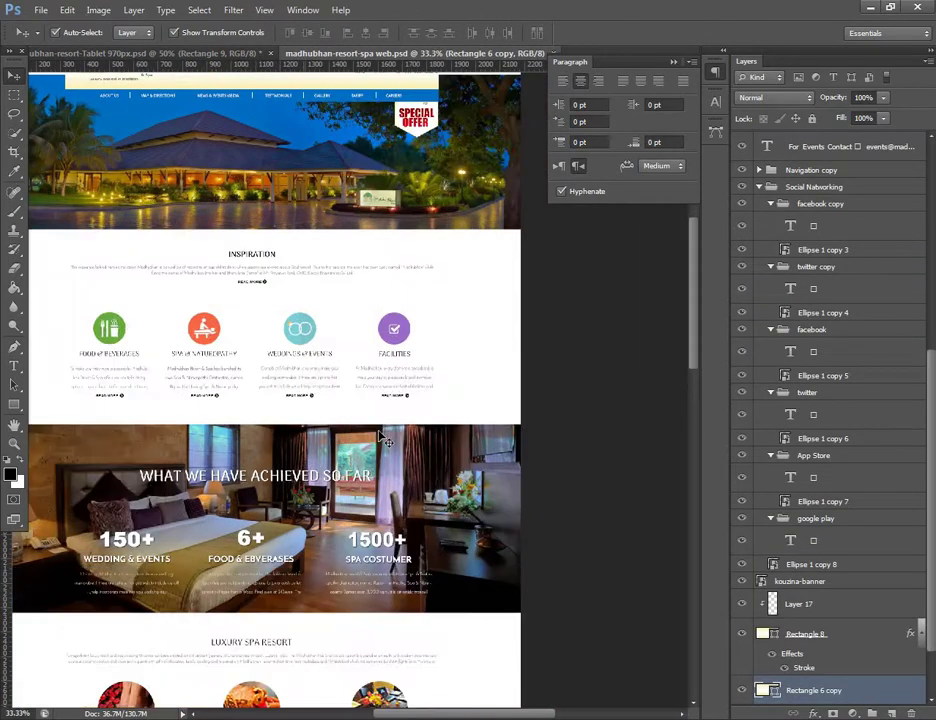
{"action": "key", "text": "ctrl+minus"}
{"action": "key", "text": "ctrl+plus"}
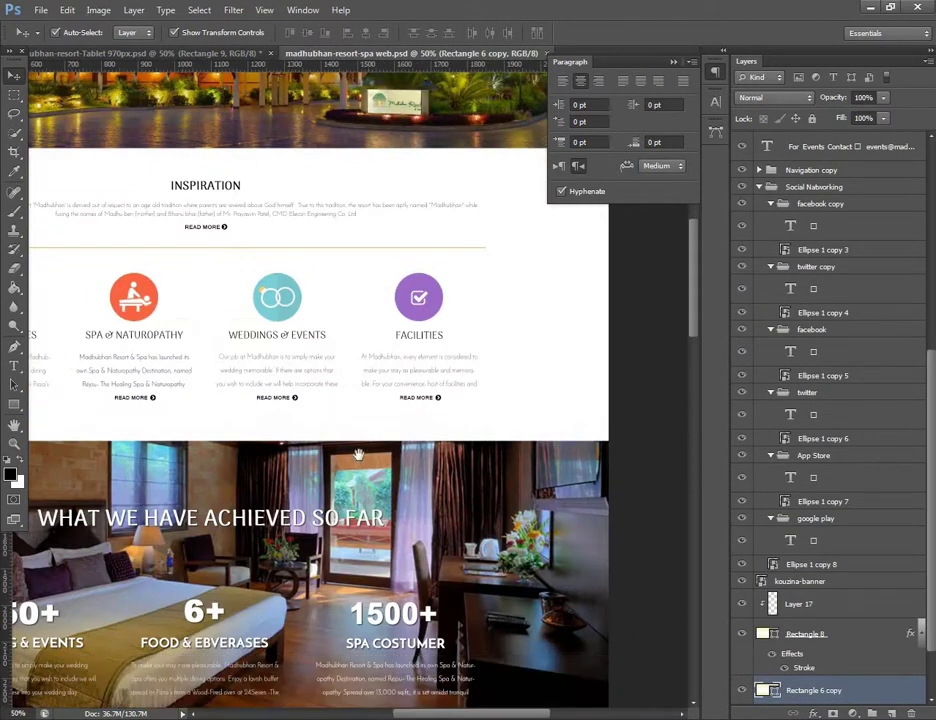
- Scroll down to the Luxury Spa Resort section and pick its text on the canvas
{"action": "scroll", "coordinate": [258, 313], "scroll_direction": "down", "scroll_amount": 5}
{"action": "scroll", "coordinate": [258, 313], "scroll_direction": "down", "scroll_amount": 2}
{"action": "scroll", "coordinate": [290, 295], "scroll_direction": "down", "scroll_amount": 2}
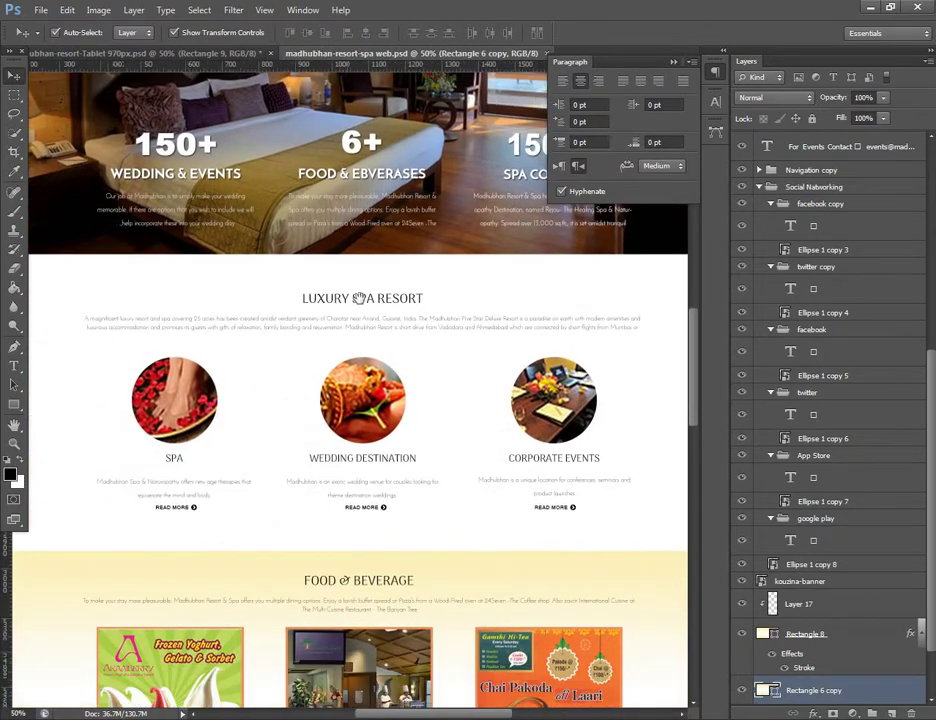
{"action": "scroll", "coordinate": [324, 276], "scroll_direction": "down", "scroll_amount": 2}
{"action": "scroll", "coordinate": [350, 272], "scroll_direction": "up", "scroll_amount": 2}
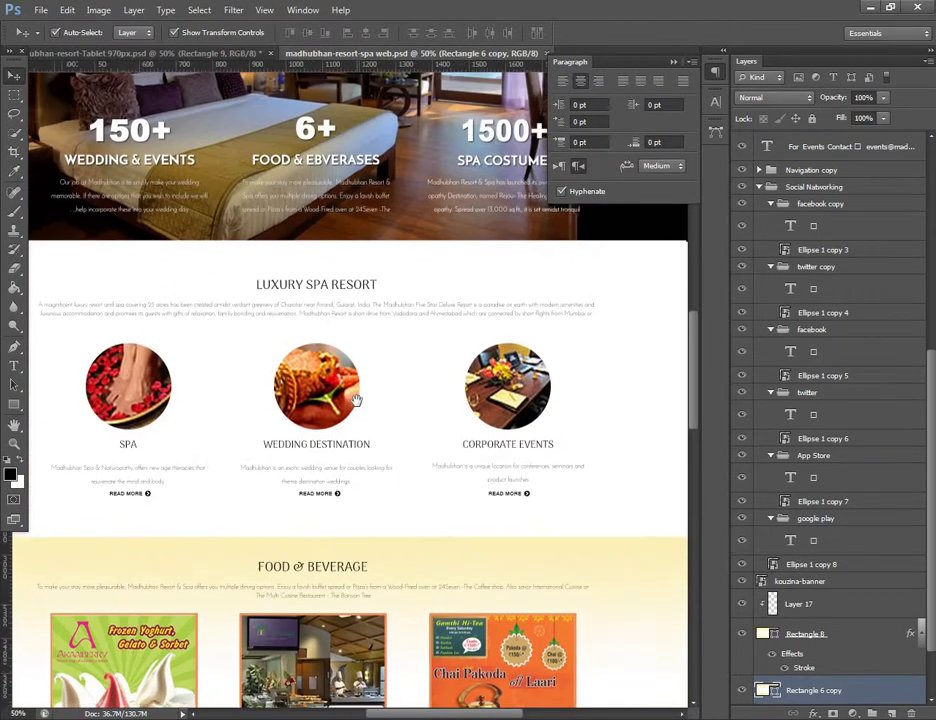
{"action": "left_click", "coordinate": [375, 295]}
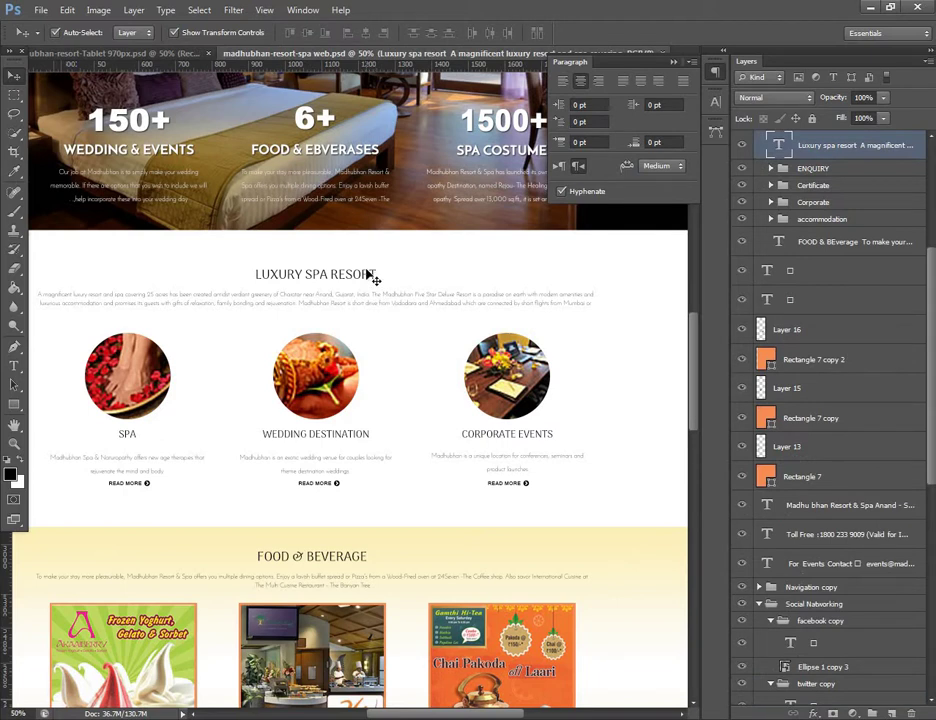
- Select the Luxury Spa Resort text layer and drag it into the tablet 970px mockup
{"action": "left_click", "coordinate": [372, 286]}
{"action": "left_click", "coordinate": [374, 285]}
{"action": "left_click_drag", "start_coordinate": [328, 282], "coordinate": [330, 290]}
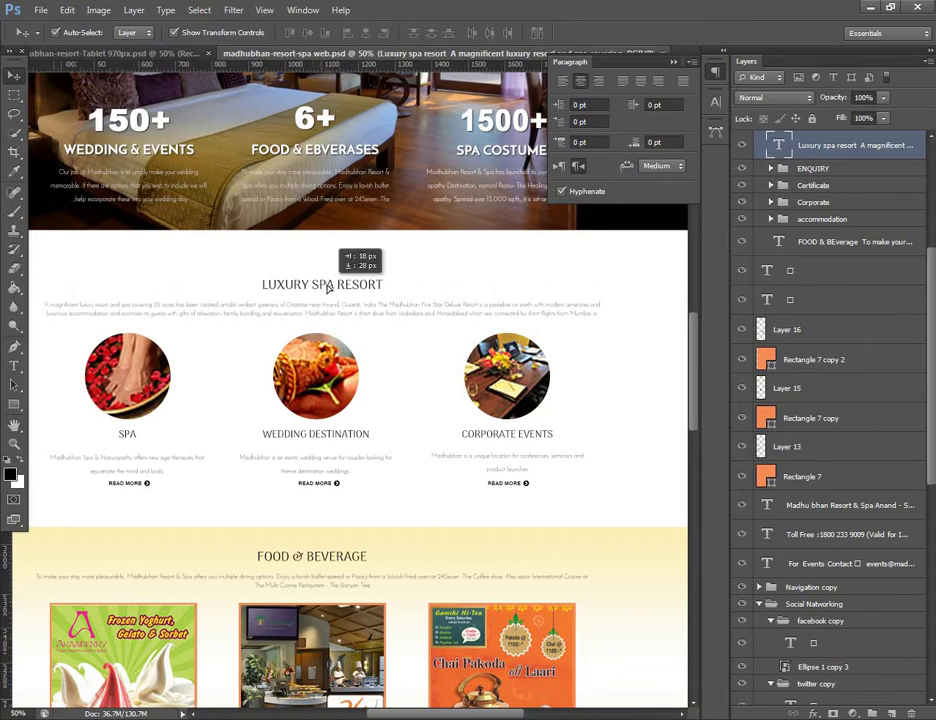
{"action": "key", "text": "ctrl+z"}
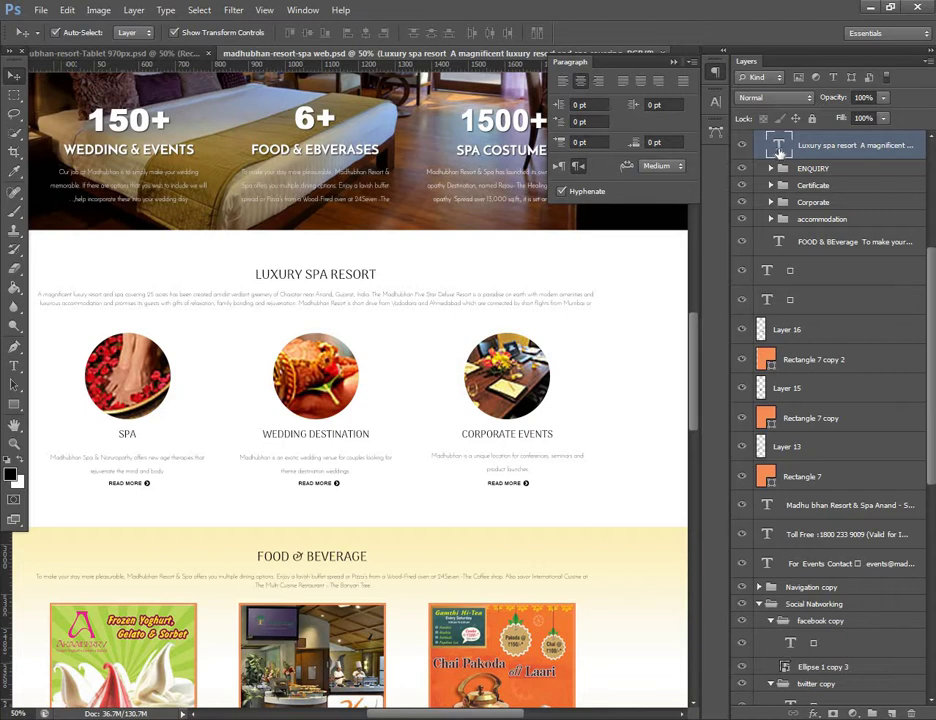
{"action": "double_click", "coordinate": [778, 143]}
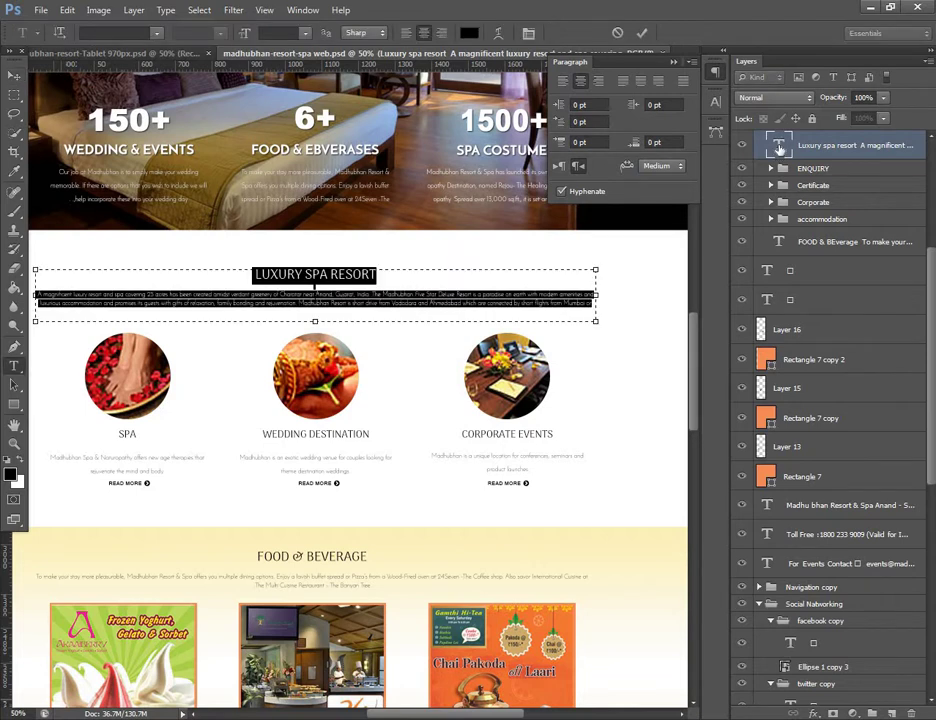
{"action": "left_click", "coordinate": [13, 75]}
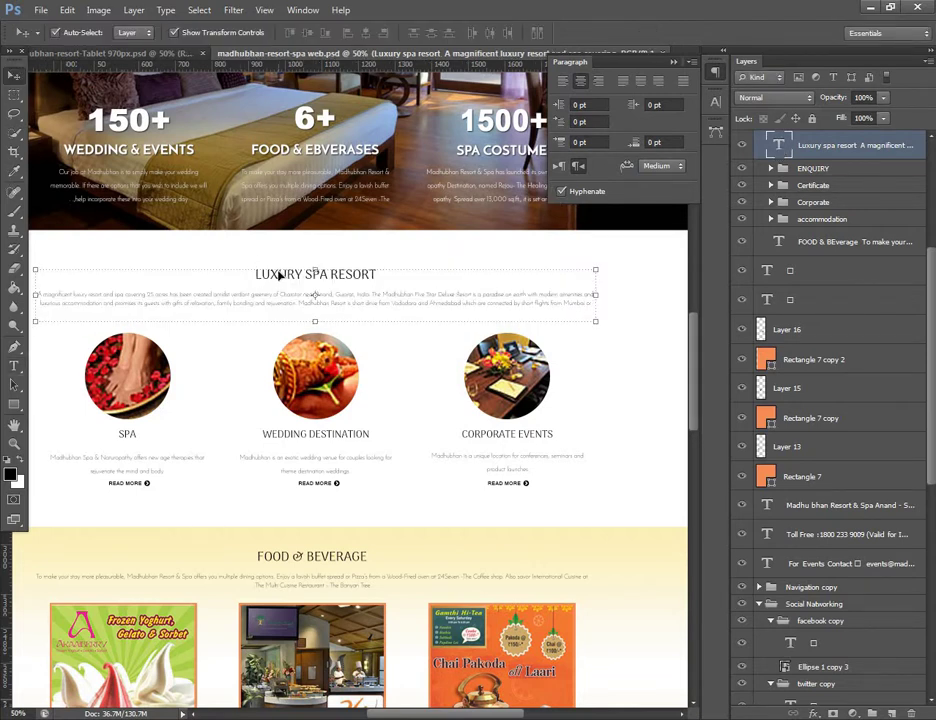
{"action": "mouse_move", "coordinate": [280, 277]}
{"action": "left_mouse_down"}
{"action": "mouse_move", "coordinate": [347, 470]}
{"action": "mouse_move", "coordinate": [408, 510]}
{"action": "left_mouse_up"}
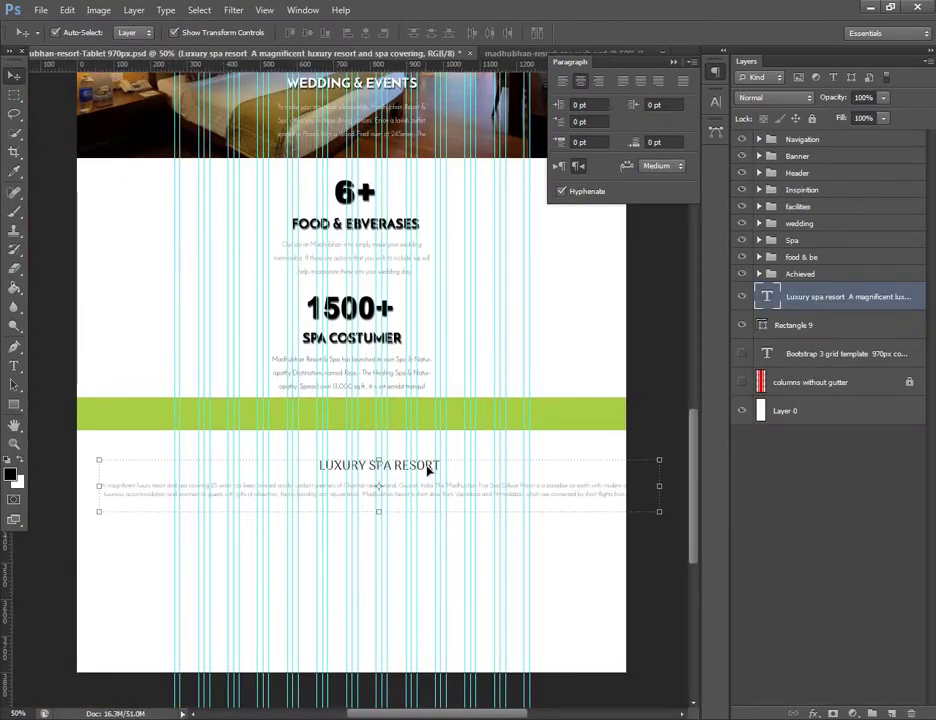
- Move the Luxury Spa Resort text under the green bar, narrow it to the centre columns, and justify it
{"action": "key", "text": "ctrl+plus"}
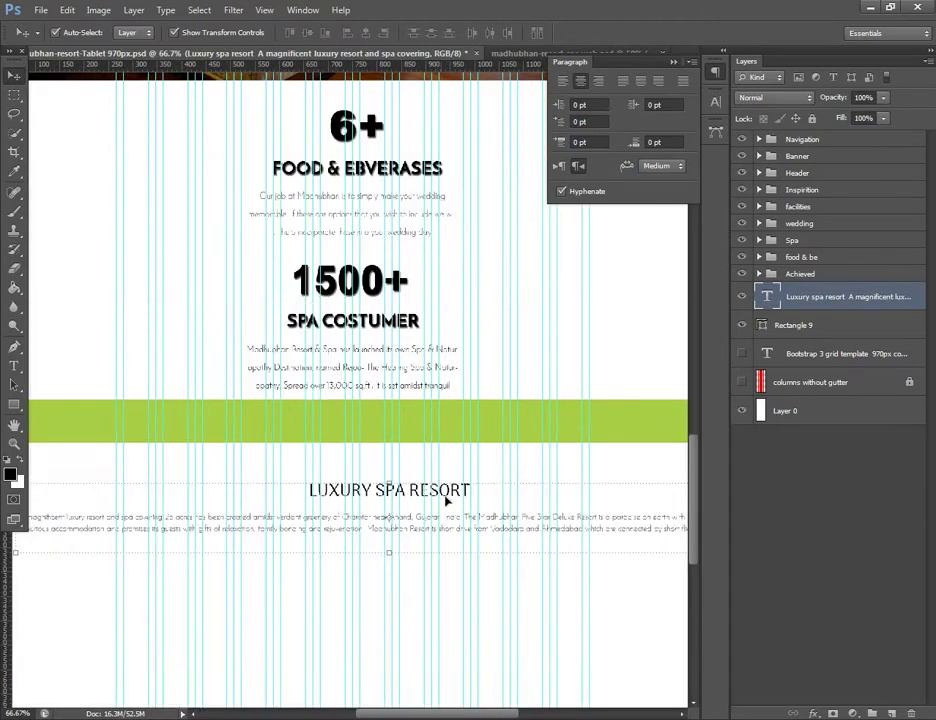
{"action": "left_click_drag", "start_coordinate": [428, 491], "coordinate": [417, 460]}
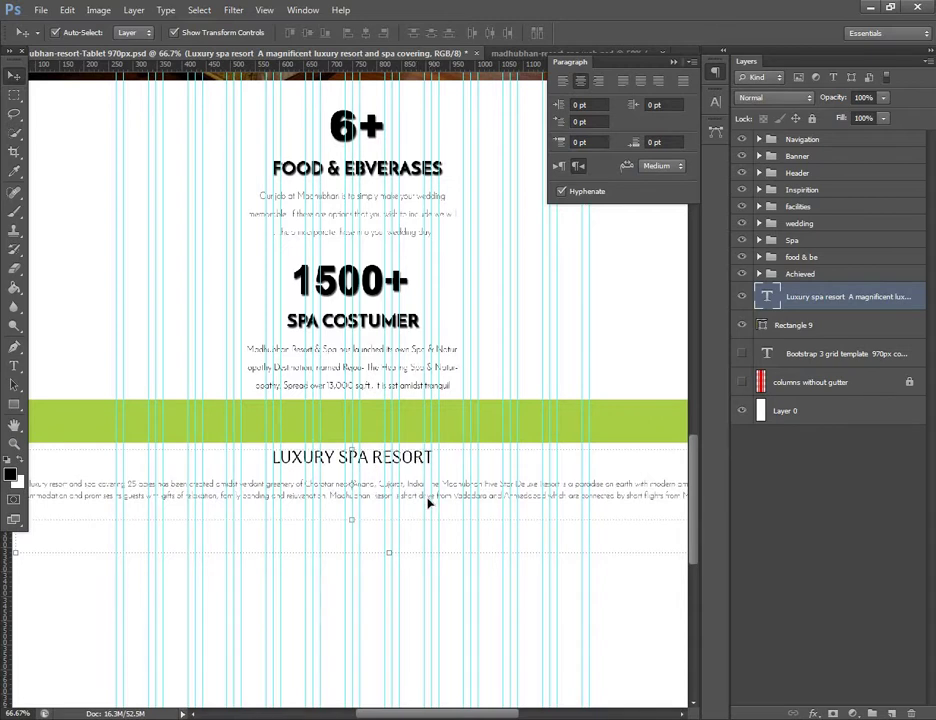
{"action": "key", "text": "ctrl+minus"}
{"action": "key", "text": "ctrl+minus"}
{"action": "key", "text": "ctrl+plus"}
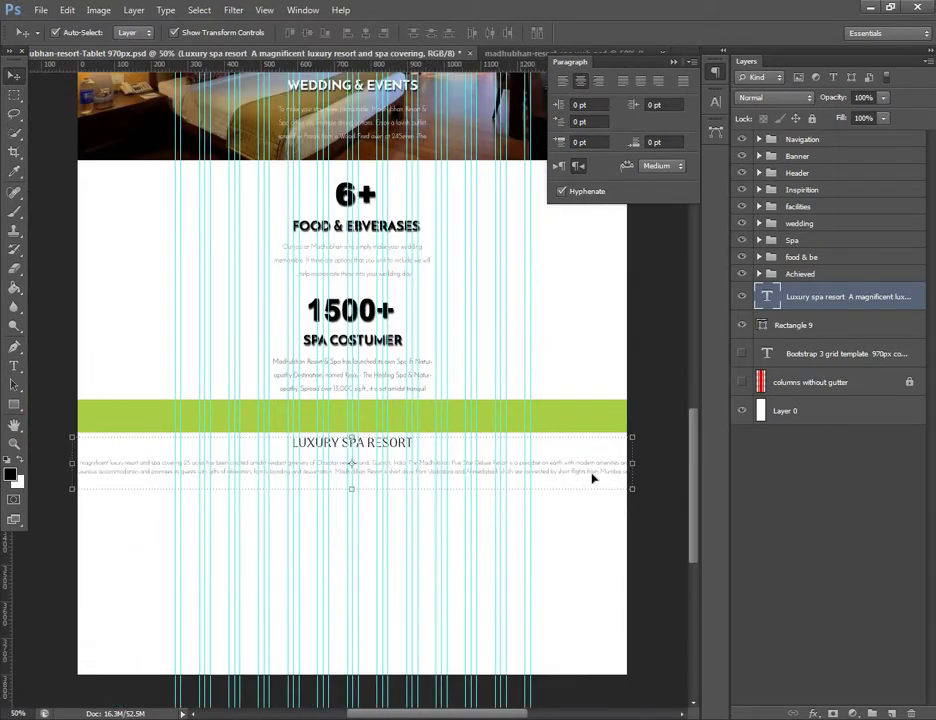
{"action": "double_click", "coordinate": [352, 463]}
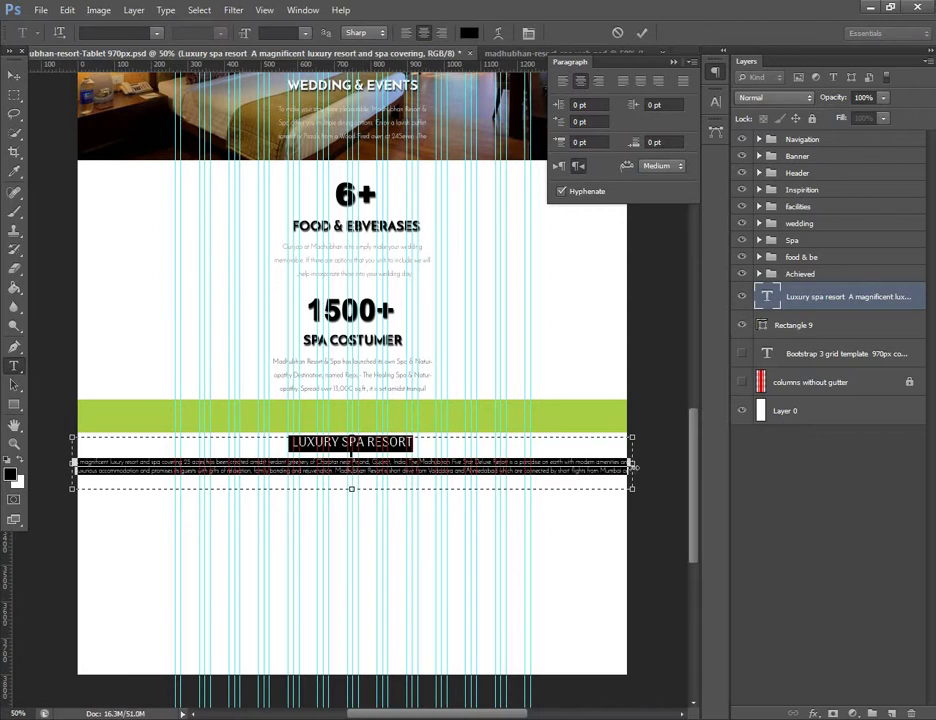
{"action": "left_click_drag", "start_coordinate": [612, 470], "coordinate": [525, 492]}
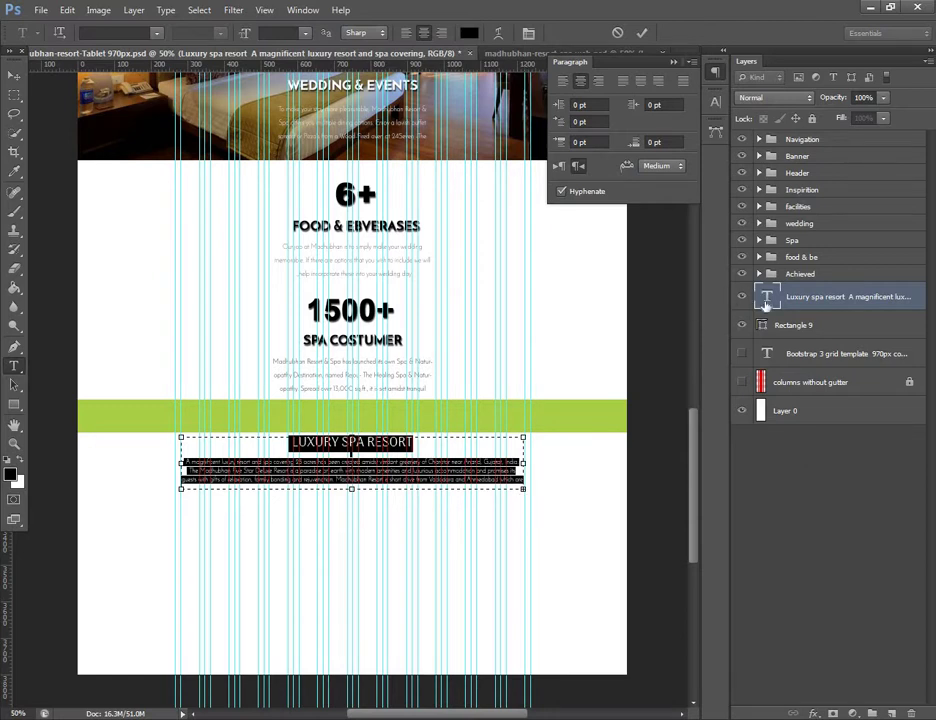
{"action": "left_click", "coordinate": [641, 80]}
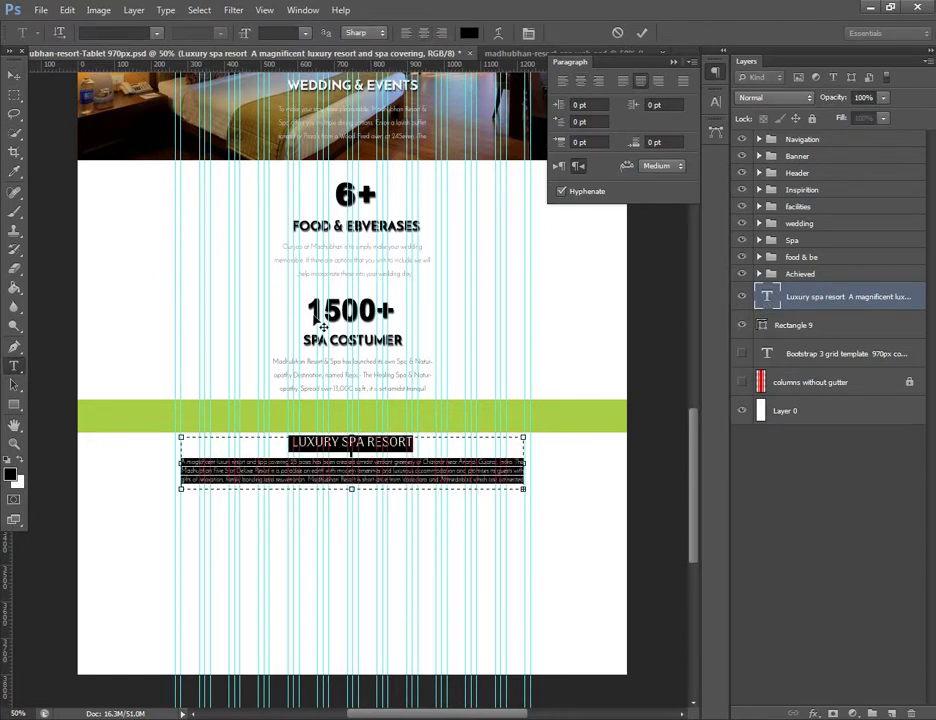
{"action": "left_click", "coordinate": [14, 75]}
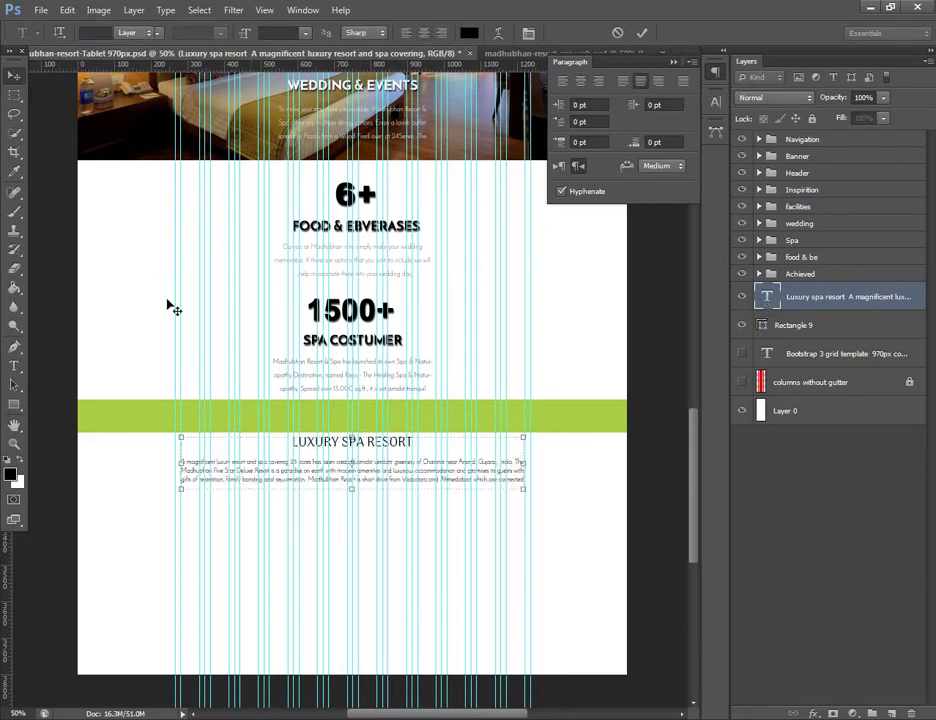
- Make the text box taller to show the last line, then move the green bar far below
{"action": "double_click", "coordinate": [769, 298]}
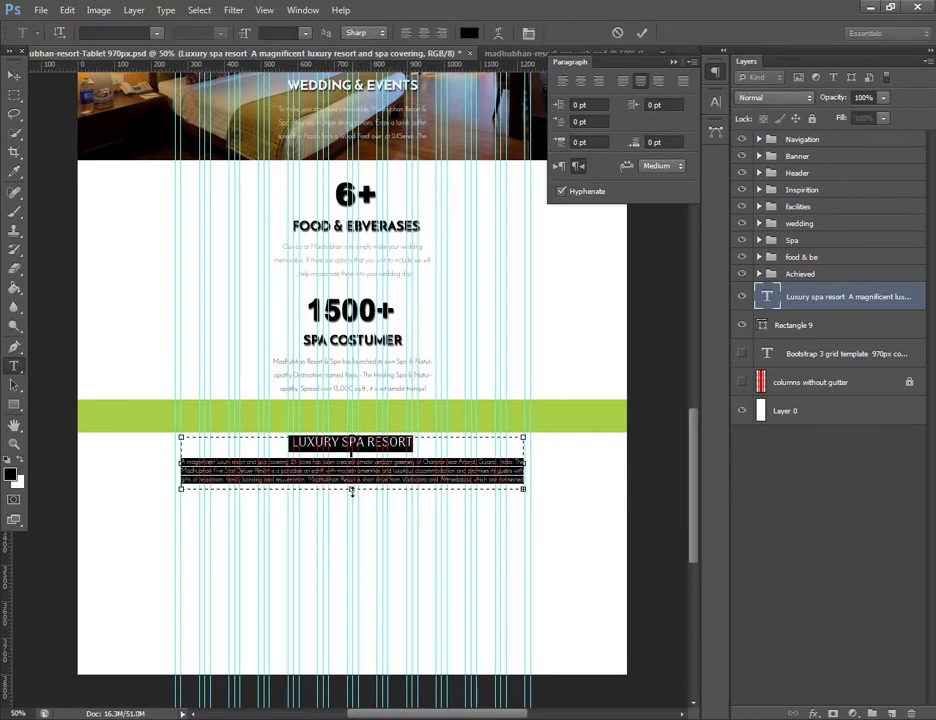
{"action": "left_click_drag", "start_coordinate": [352, 491], "coordinate": [359, 499]}
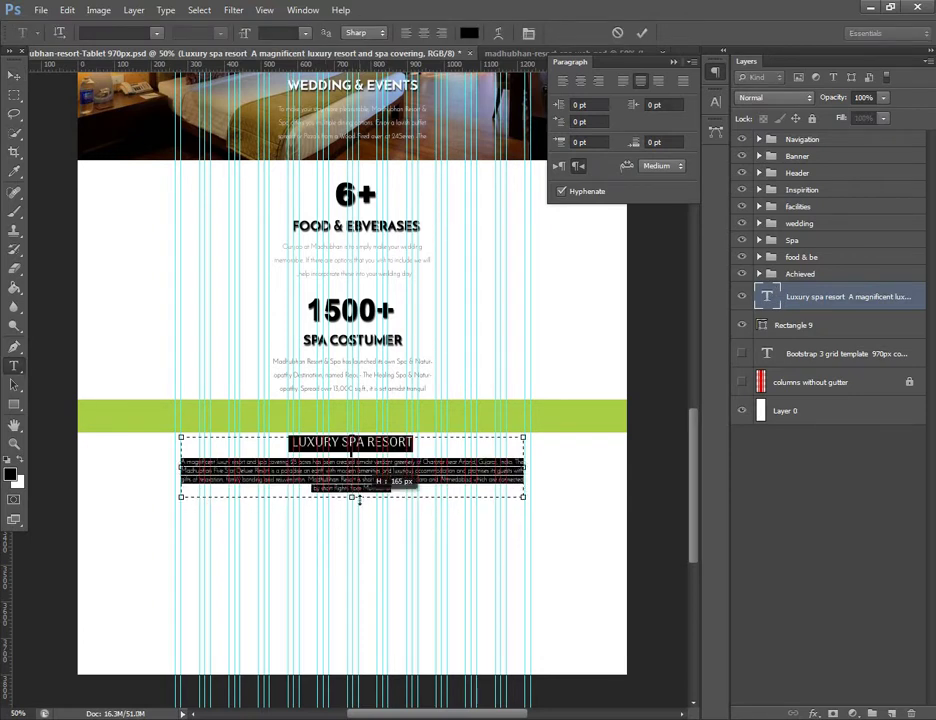
{"action": "left_click", "coordinate": [14, 75]}
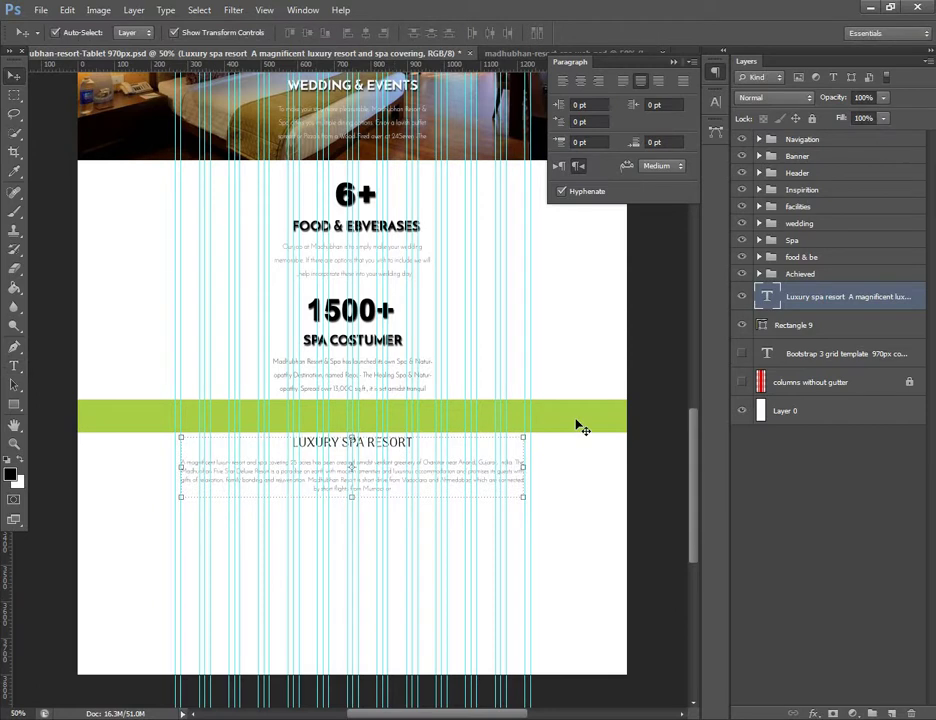
{"action": "left_click_drag", "start_coordinate": [579, 428], "coordinate": [578, 589]}
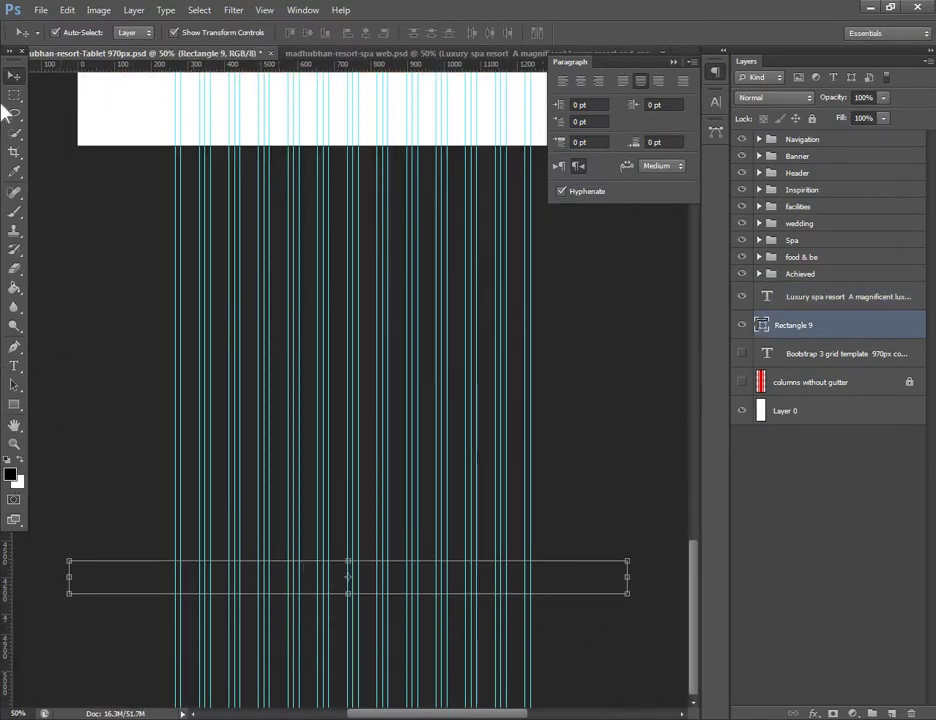
- Extend the tablet canvas down to about 5140 px, with Layer 0 filling the new space in white
{"action": "left_click", "coordinate": [14, 151]}
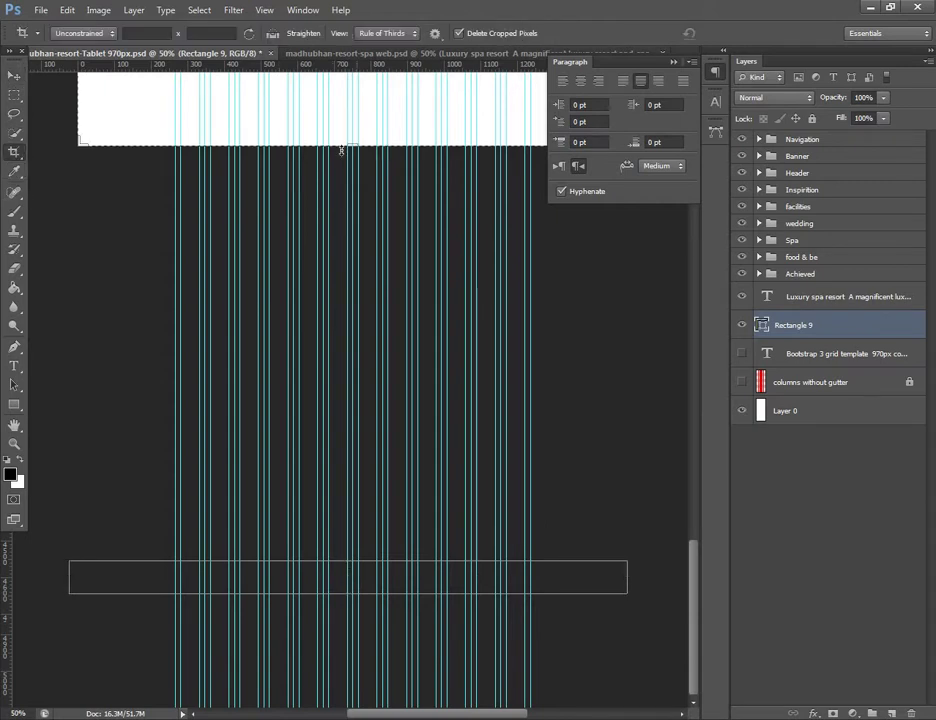
{"action": "mouse_move", "coordinate": [360, 147]}
{"action": "left_mouse_down"}
{"action": "mouse_move", "coordinate": [328, 680]}
{"action": "mouse_move", "coordinate": [320, 713]}
{"action": "mouse_move", "coordinate": [300, 713]}
{"action": "left_mouse_up"}
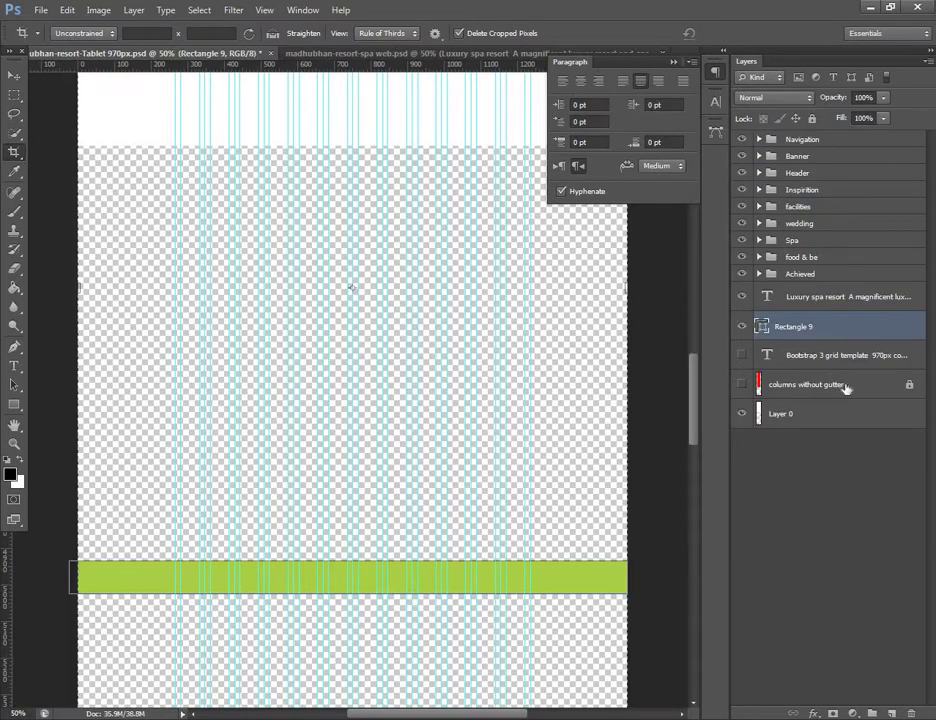
{"action": "left_click", "coordinate": [845, 385]}
{"action": "left_click", "coordinate": [822, 423]}
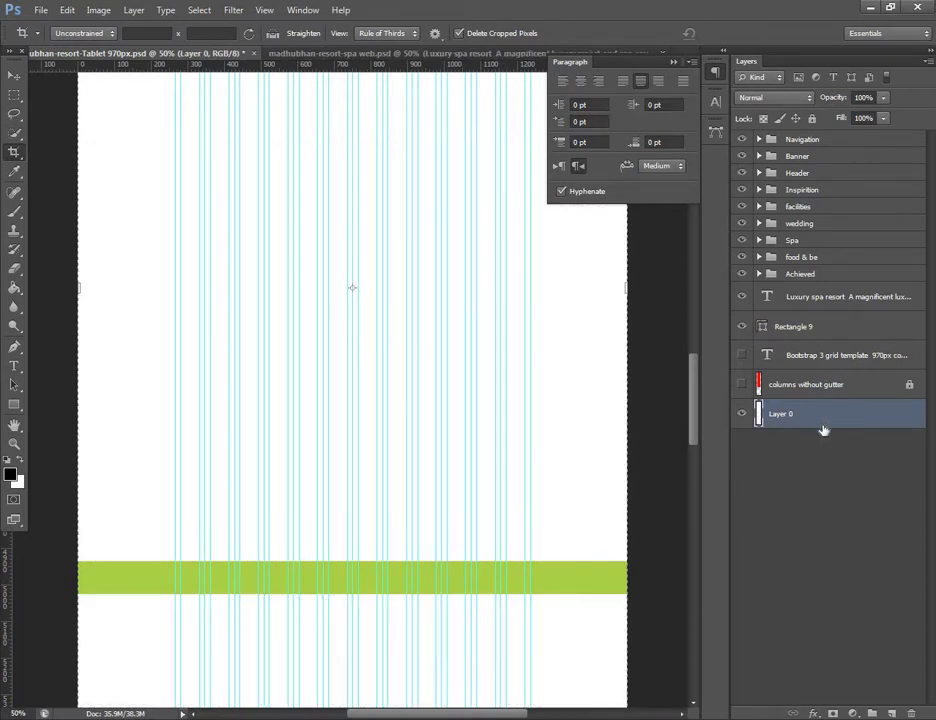
{"action": "scroll", "coordinate": [515, 475], "scroll_direction": "up", "scroll_amount": 2}
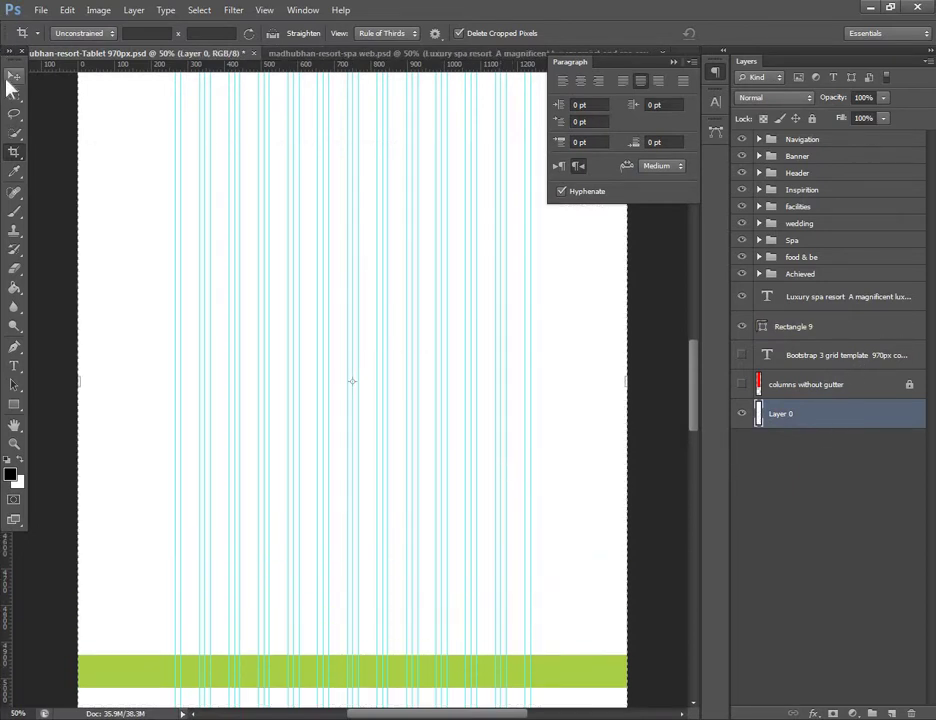
{"action": "left_click", "coordinate": [14, 75]}
{"action": "mouse_move", "coordinate": [447, 148]}
{"action": "left_mouse_down"}
{"action": "mouse_move", "coordinate": [374, 513]}
{"action": "mouse_move", "coordinate": [455, 419]}
{"action": "left_mouse_up"}
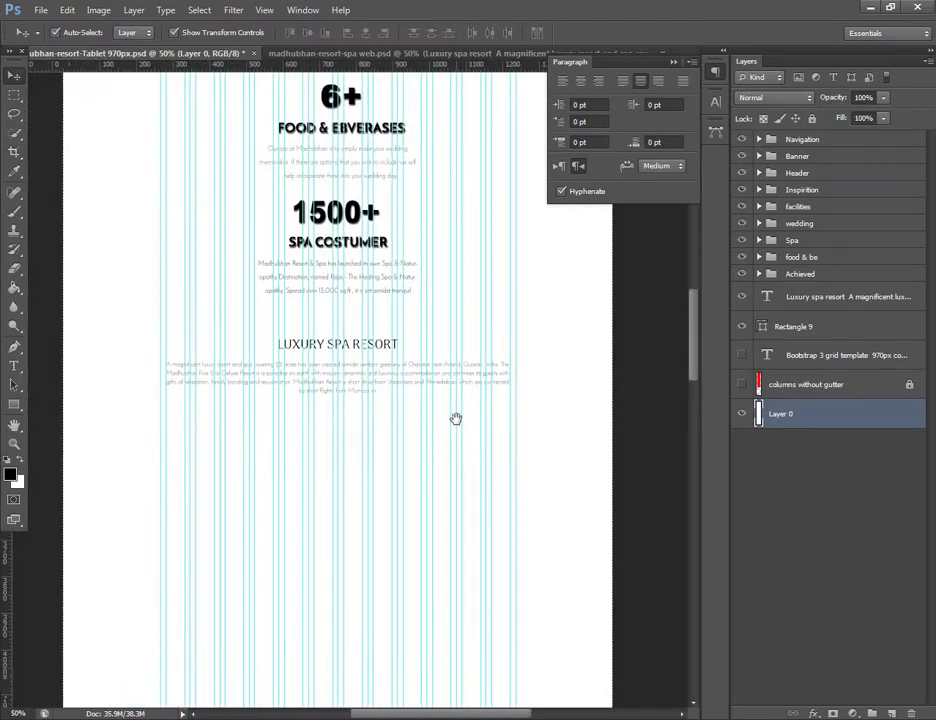
- Select the Luxury Spa Resort text layer and bring its section up into view
{"action": "left_click", "coordinate": [377, 349]}
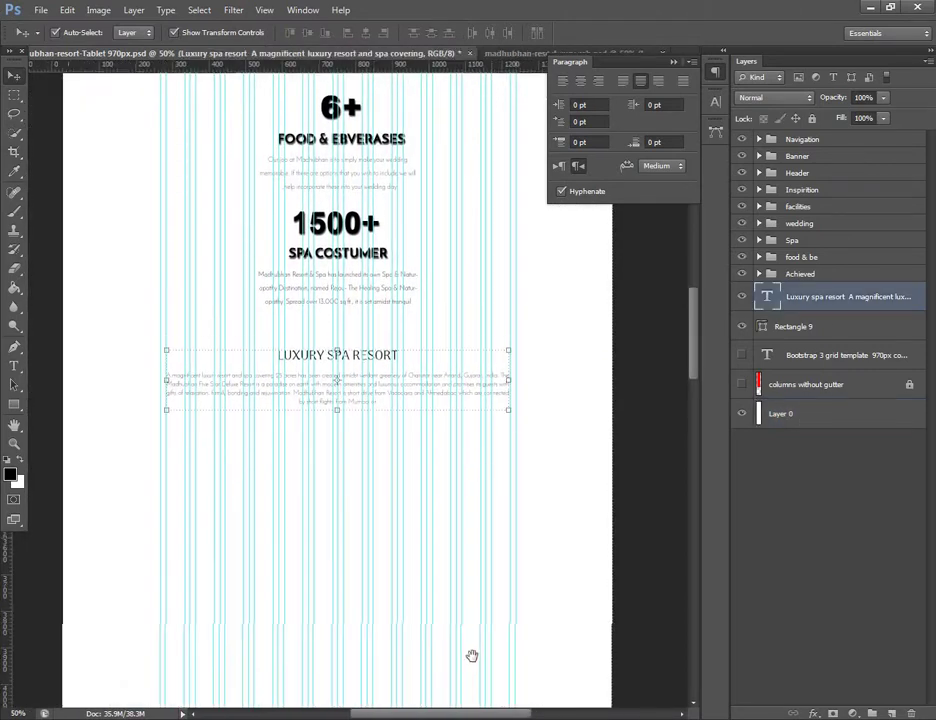
{"action": "scroll", "coordinate": [474, 658], "scroll_direction": "up", "scroll_amount": 4}
{"action": "scroll", "coordinate": [485, 450], "scroll_direction": "up", "scroll_amount": 2}
{"action": "mouse_move", "coordinate": [485, 450]}
{"action": "left_mouse_down"}
{"action": "mouse_move", "coordinate": [485, 612]}
{"action": "mouse_move", "coordinate": [504, 211]}
{"action": "left_mouse_up"}
{"action": "left_click_drag", "start_coordinate": [476, 430], "coordinate": [459, 363]}
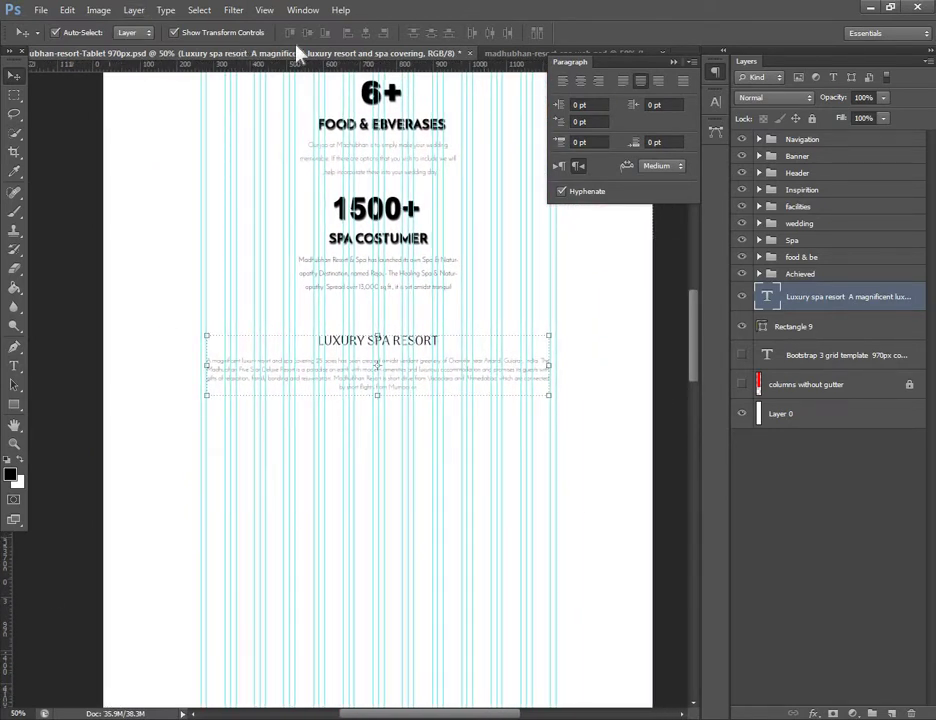
- In the full-size resort design, move the yellow gradient rectangle up behind the Luxury Spa section
{"action": "left_click", "coordinate": [495, 55]}
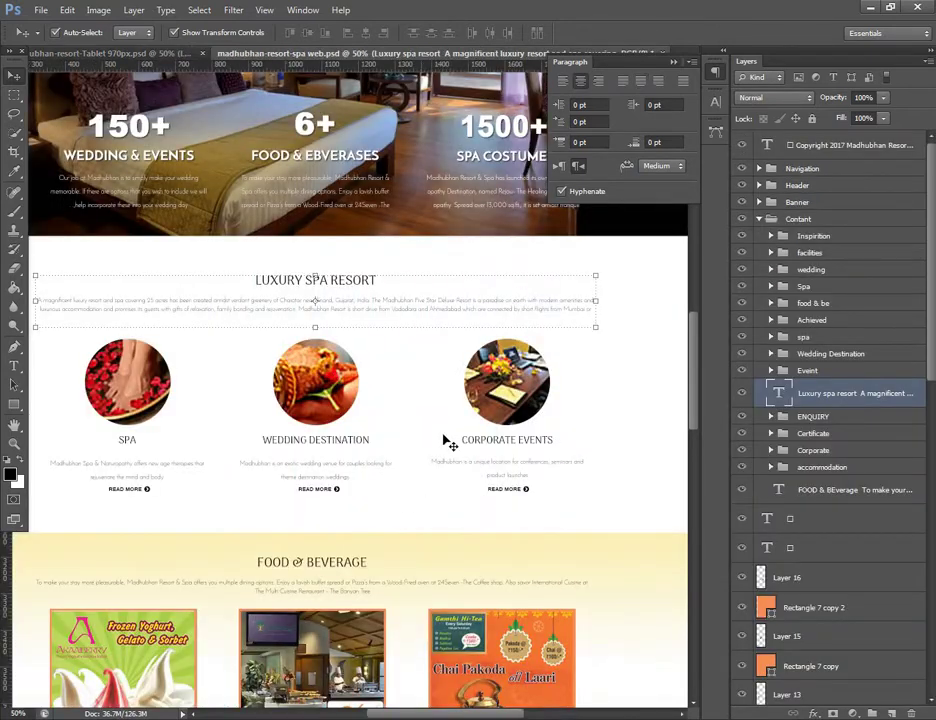
{"action": "mouse_move", "coordinate": [238, 483]}
{"action": "left_mouse_down"}
{"action": "mouse_move", "coordinate": [487, 371]}
{"action": "mouse_move", "coordinate": [146, 417]}
{"action": "mouse_move", "coordinate": [231, 476]}
{"action": "left_mouse_up"}
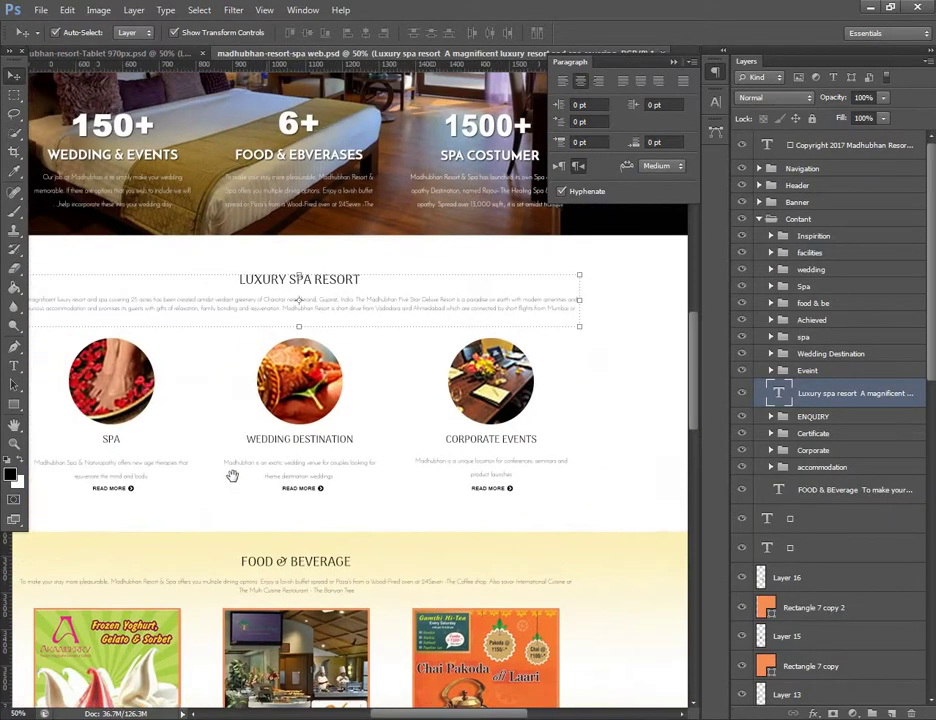
{"action": "scroll", "coordinate": [230, 451], "scroll_direction": "down", "scroll_amount": 1}
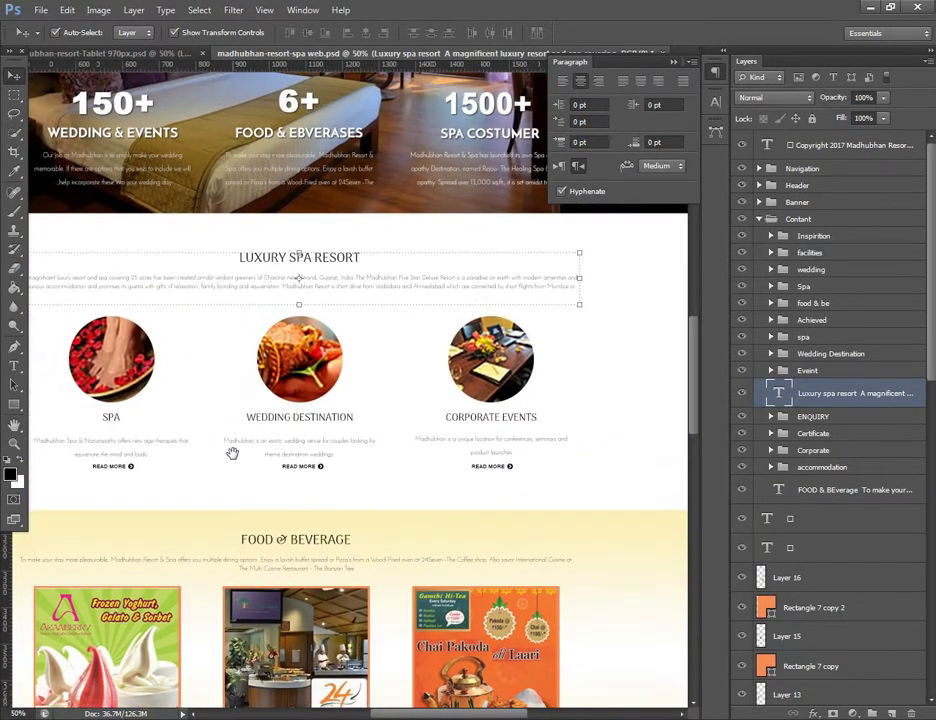
{"action": "left_click", "coordinate": [549, 527]}
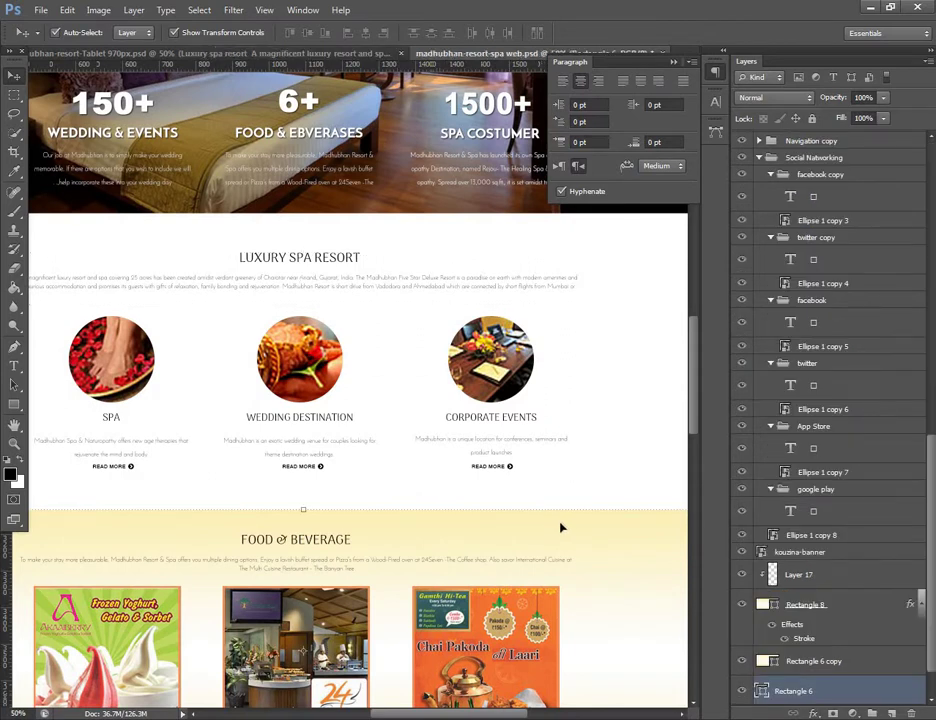
{"action": "left_click_drag", "start_coordinate": [559, 527], "coordinate": [502, 259]}
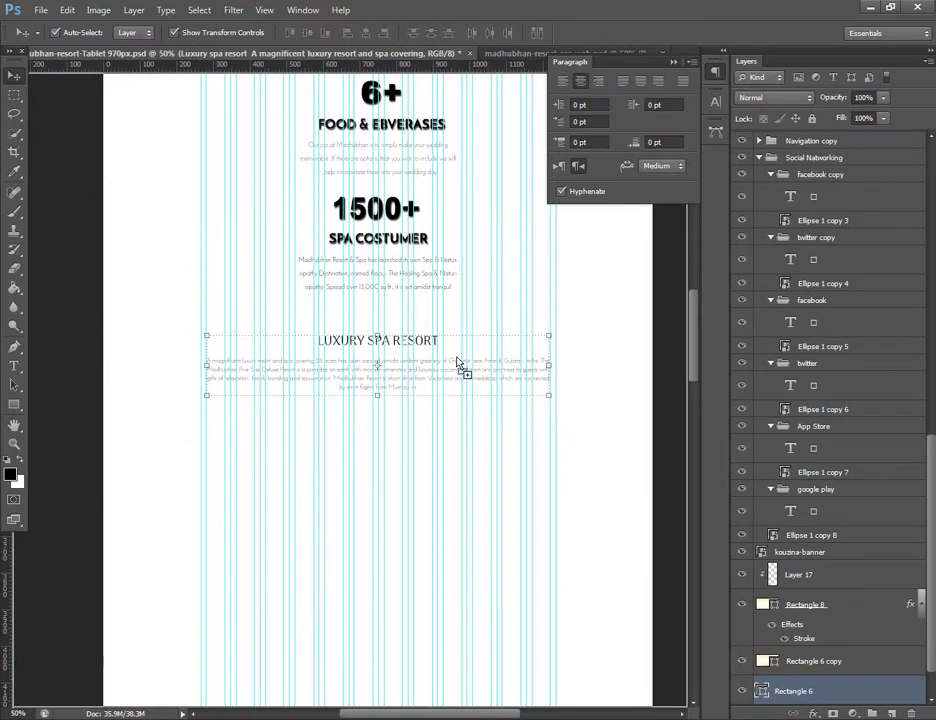
- Copy the yellow band into the tablet mockup, narrow it and cut its height to about 232 px
{"action": "mouse_move", "coordinate": [310, 55]}
{"action": "left_mouse_down"}
{"action": "mouse_move", "coordinate": [490, 411]}
{"action": "mouse_move", "coordinate": [544, 439]}
{"action": "mouse_move", "coordinate": [545, 429]}
{"action": "mouse_move", "coordinate": [409, 455]}
{"action": "mouse_move", "coordinate": [400, 440]}
{"action": "left_mouse_up"}
{"action": "scroll", "coordinate": [163, 428], "scroll_direction": "right", "scroll_amount": 5}
{"action": "scroll", "coordinate": [398, 429], "scroll_direction": "left", "scroll_amount": 5}
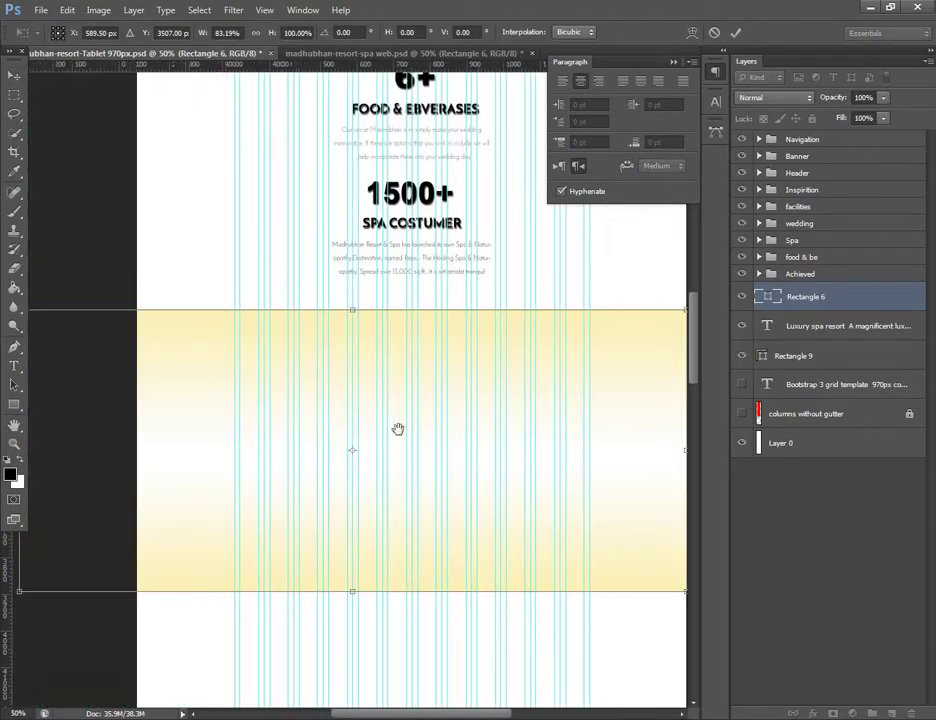
{"action": "scroll", "coordinate": [398, 429], "scroll_direction": "left", "scroll_amount": 5}
{"action": "left_click_drag", "start_coordinate": [278, 449], "coordinate": [394, 428]}
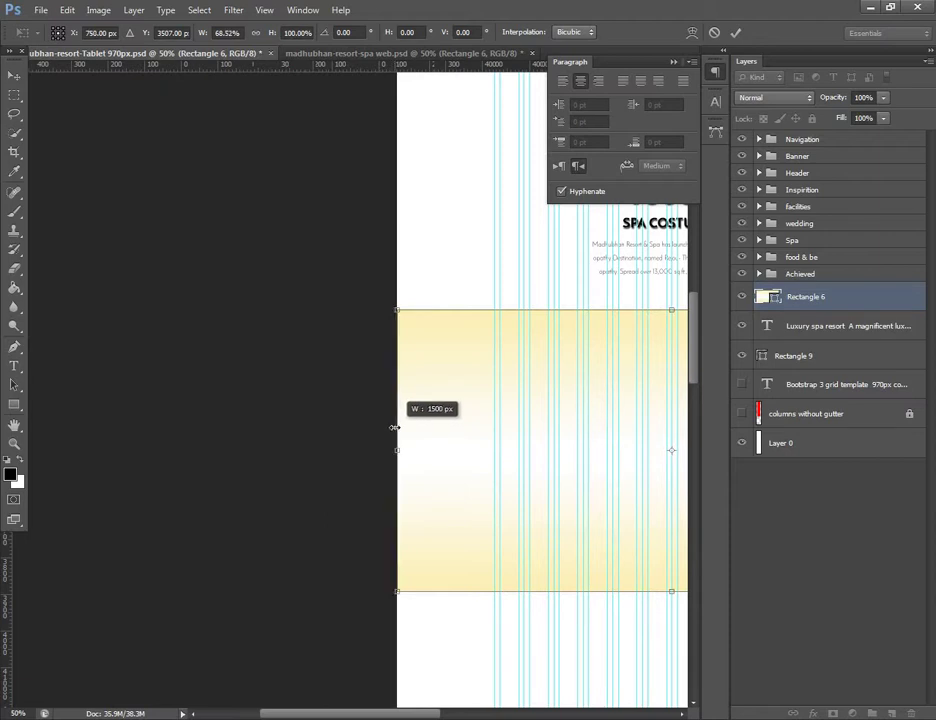
{"action": "scroll", "coordinate": [246, 409], "scroll_direction": "right", "scroll_amount": 4}
{"action": "scroll", "coordinate": [345, 540], "scroll_direction": "right", "scroll_amount": 2}
{"action": "mouse_move", "coordinate": [351, 550]}
{"action": "left_mouse_down"}
{"action": "mouse_move", "coordinate": [405, 342]}
{"action": "mouse_move", "coordinate": [412, 355]}
{"action": "left_mouse_up"}
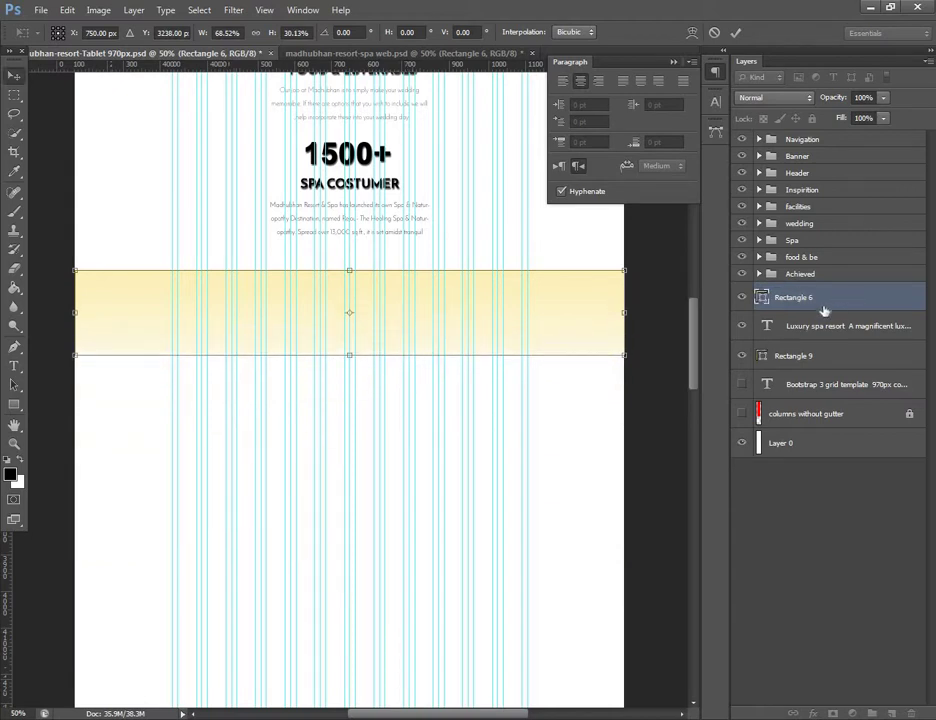
{"action": "key", "text": "Return"}
- Place the band beneath the Luxury Spa text and nudge both down into position
{"action": "left_click_drag", "start_coordinate": [766, 306], "coordinate": [806, 355]}
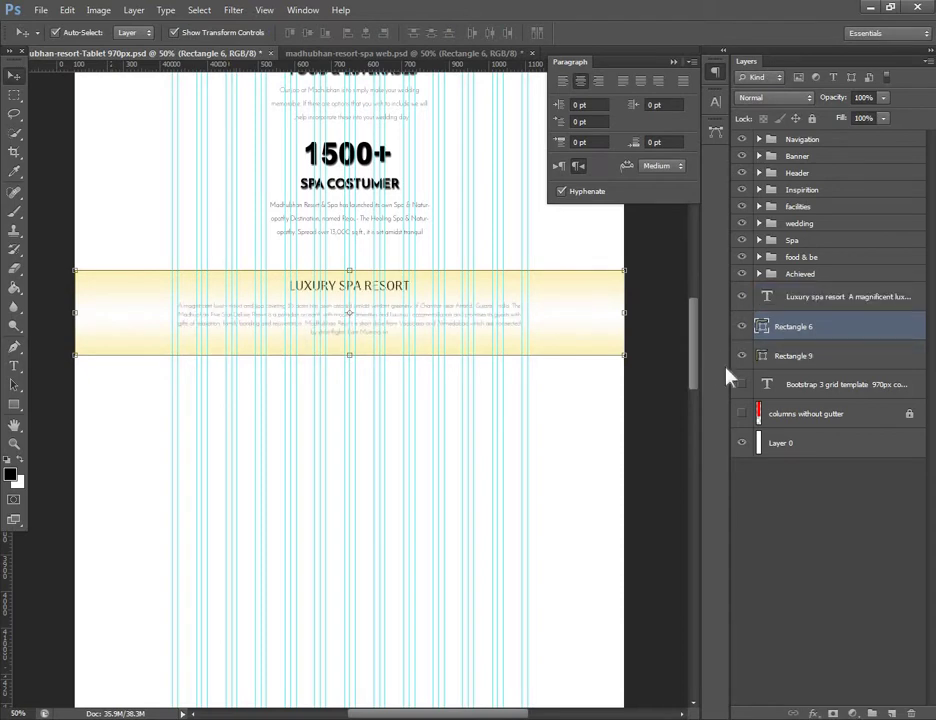
{"action": "left_click", "coordinate": [810, 363]}
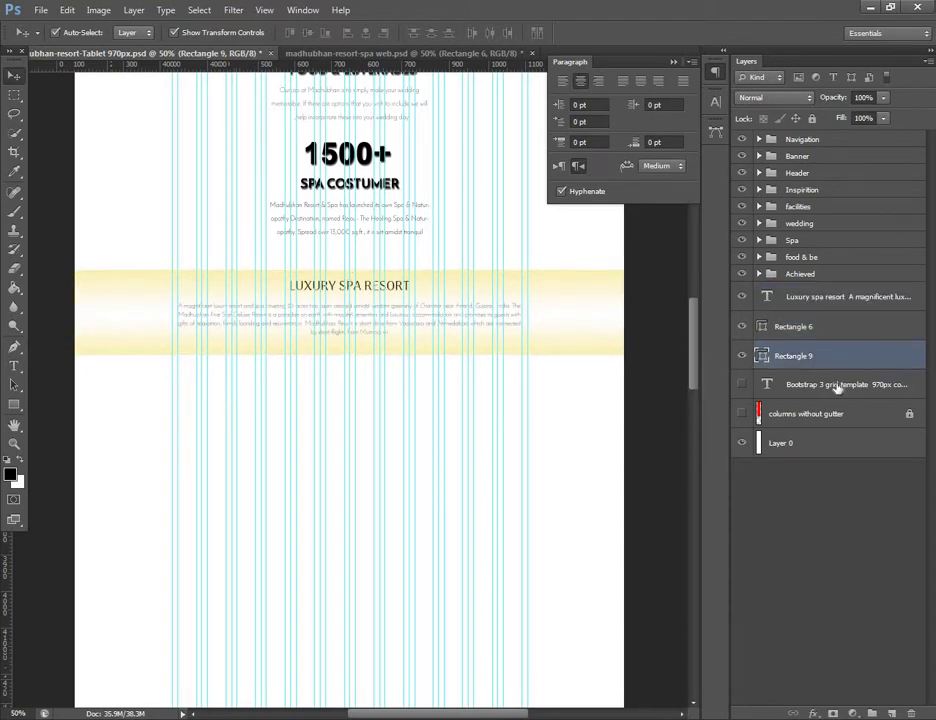
{"action": "left_click", "coordinate": [440, 324]}
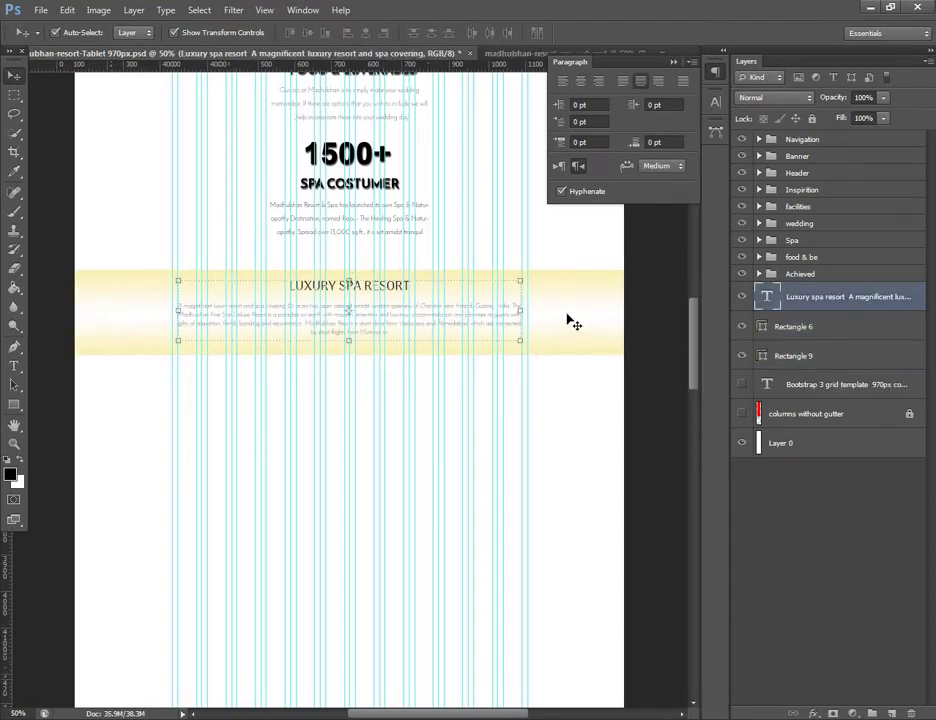
{"action": "left_click", "coordinate": [602, 348]}
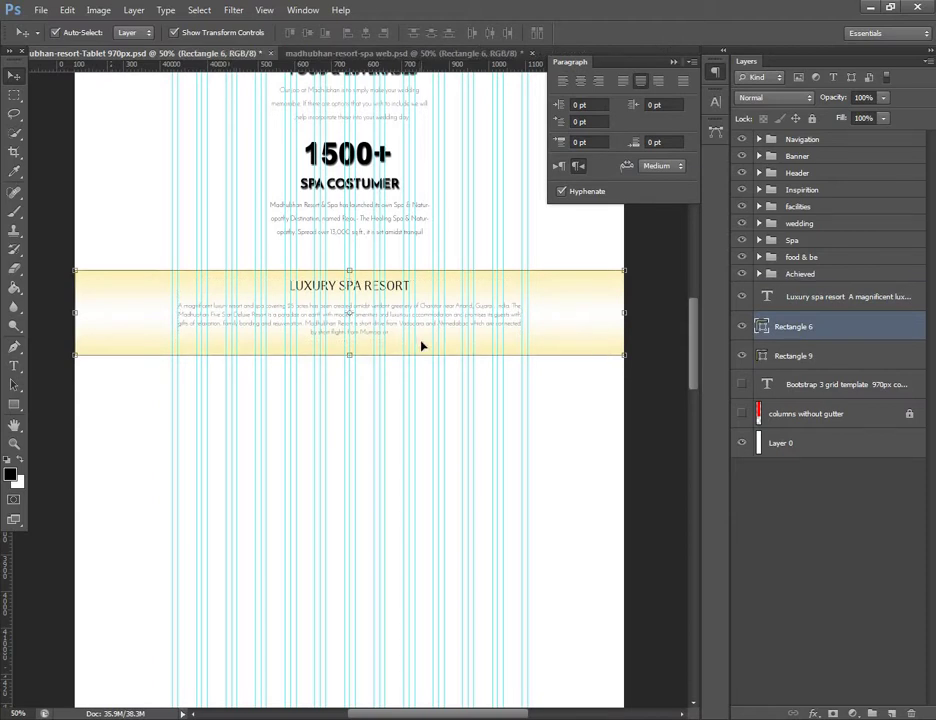
{"action": "key", "text": "ctrl+plus"}
{"action": "left_click", "coordinate": [410, 270]}
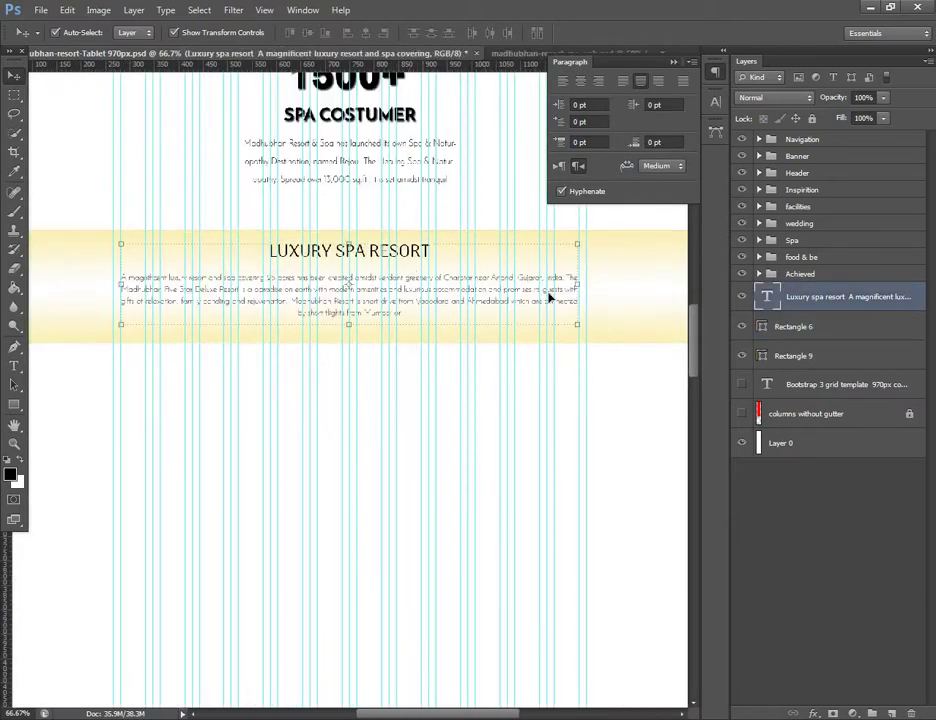
{"action": "left_click", "coordinate": [608, 320], "text": "shift"}
{"action": "key", "text": "shift+Down"}
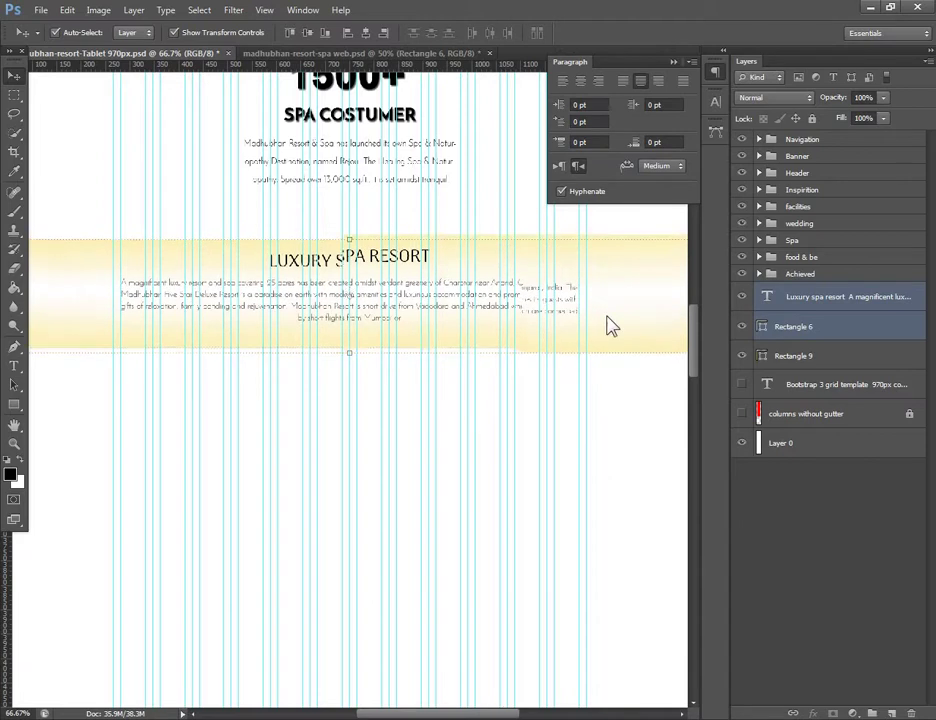
{"action": "left_click", "coordinate": [770, 296]}
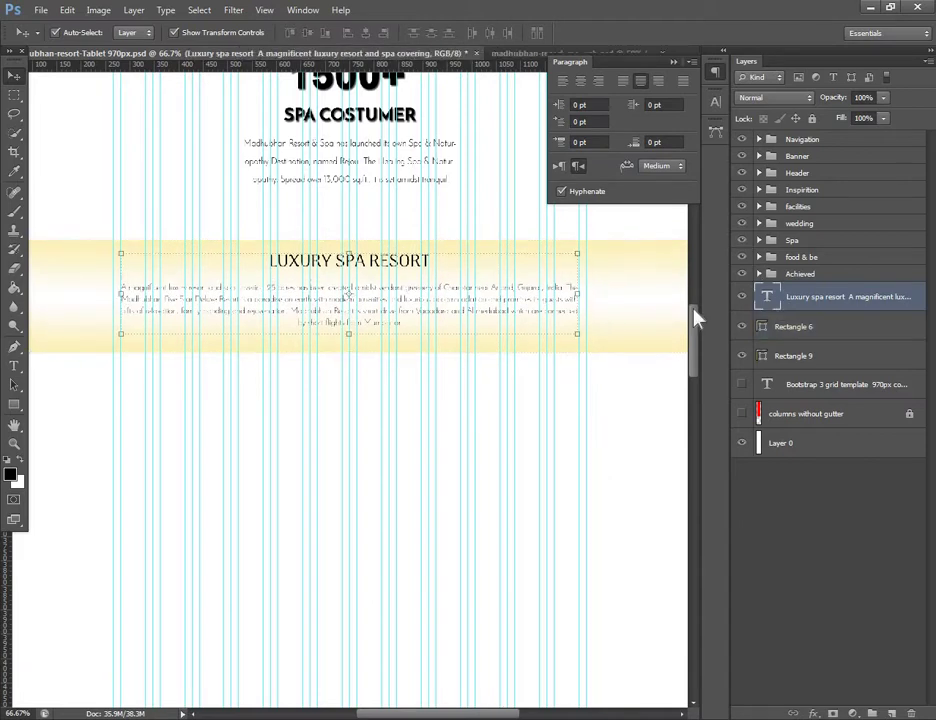
{"action": "key", "text": "Down"}
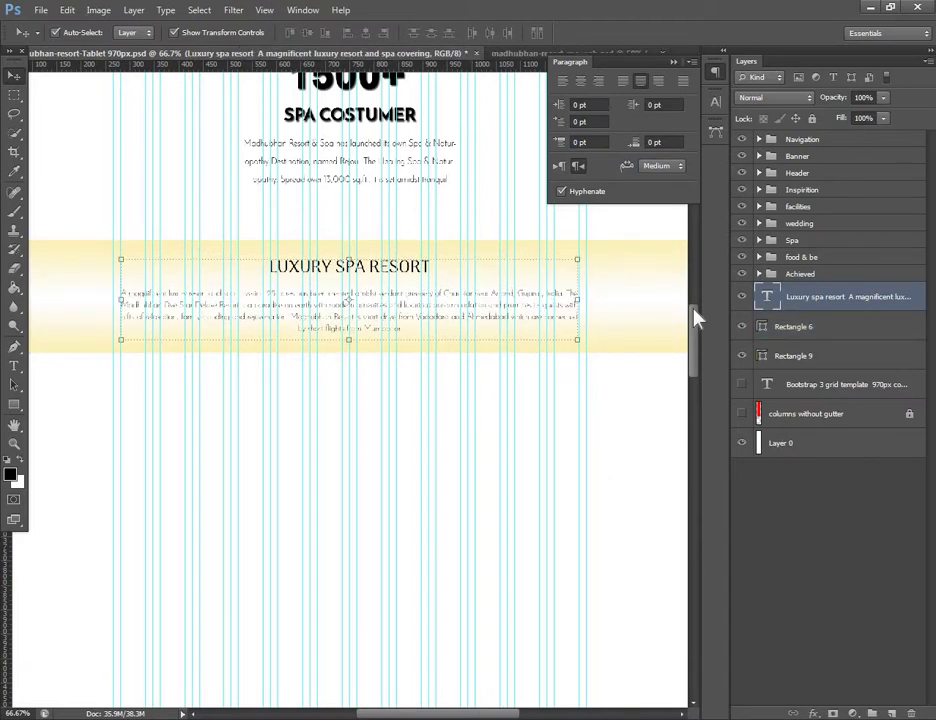
- Scroll through the tablet page to review the band and select the page's base layer
{"action": "scroll", "coordinate": [600, 330], "scroll_direction": "down", "scroll_amount": 1}
{"action": "scroll", "coordinate": [610, 365], "scroll_direction": "down", "scroll_amount": 3}
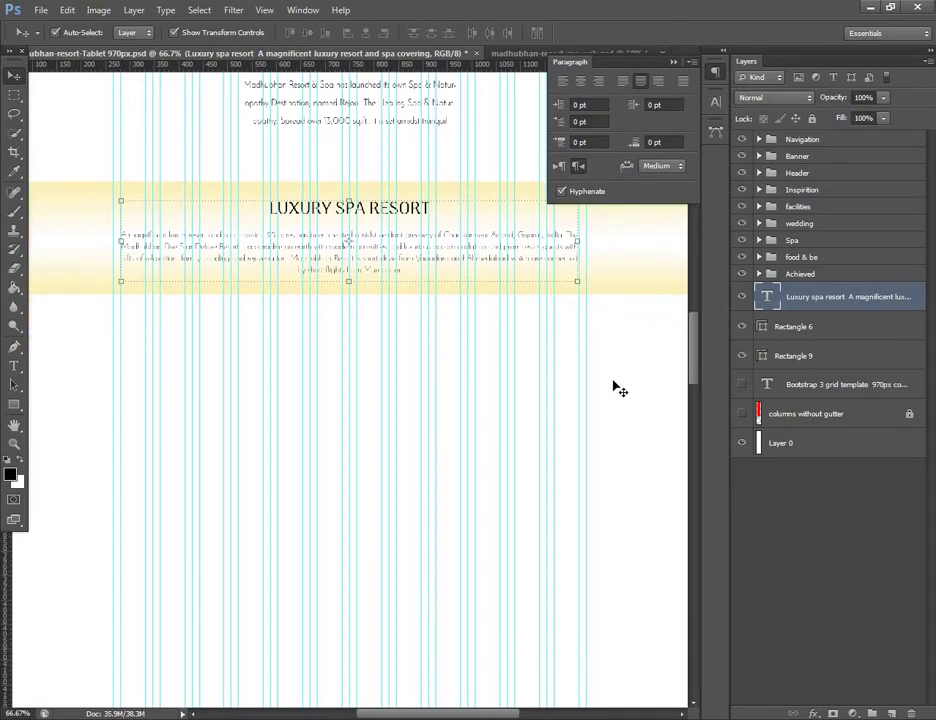
{"action": "left_click", "coordinate": [573, 376]}
{"action": "scroll", "coordinate": [455, 408], "scroll_direction": "down", "scroll_amount": 1}
{"action": "scroll", "coordinate": [441, 412], "scroll_direction": "down", "scroll_amount": 2}
{"action": "scroll", "coordinate": [445, 410], "scroll_direction": "up", "scroll_amount": 1}
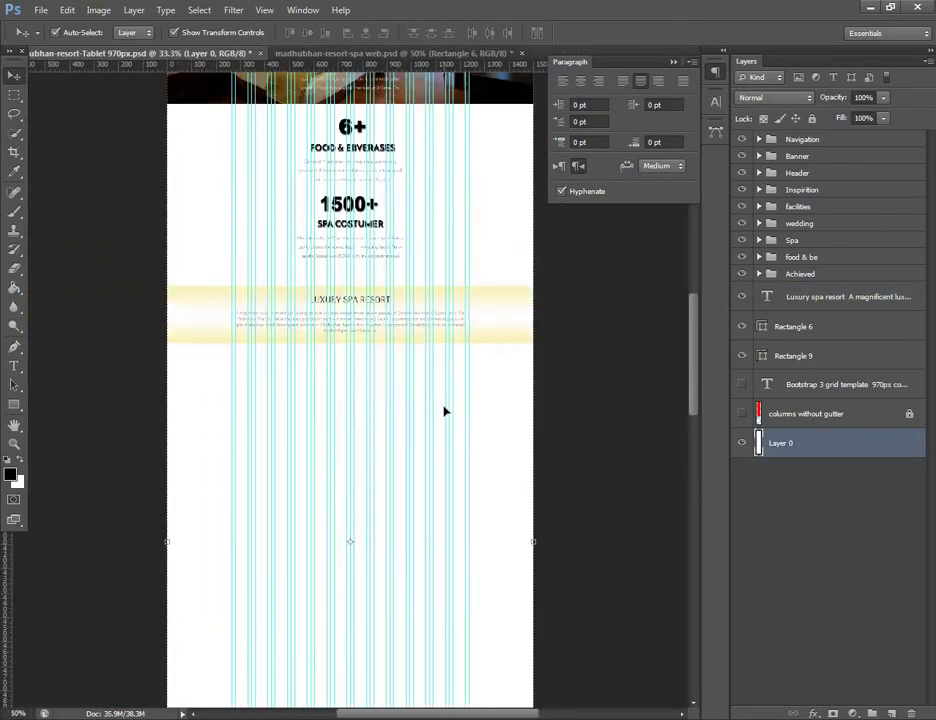
{"action": "scroll", "coordinate": [381, 378], "scroll_direction": "up", "scroll_amount": 2}
{"action": "scroll", "coordinate": [395, 292], "scroll_direction": "down", "scroll_amount": 1}
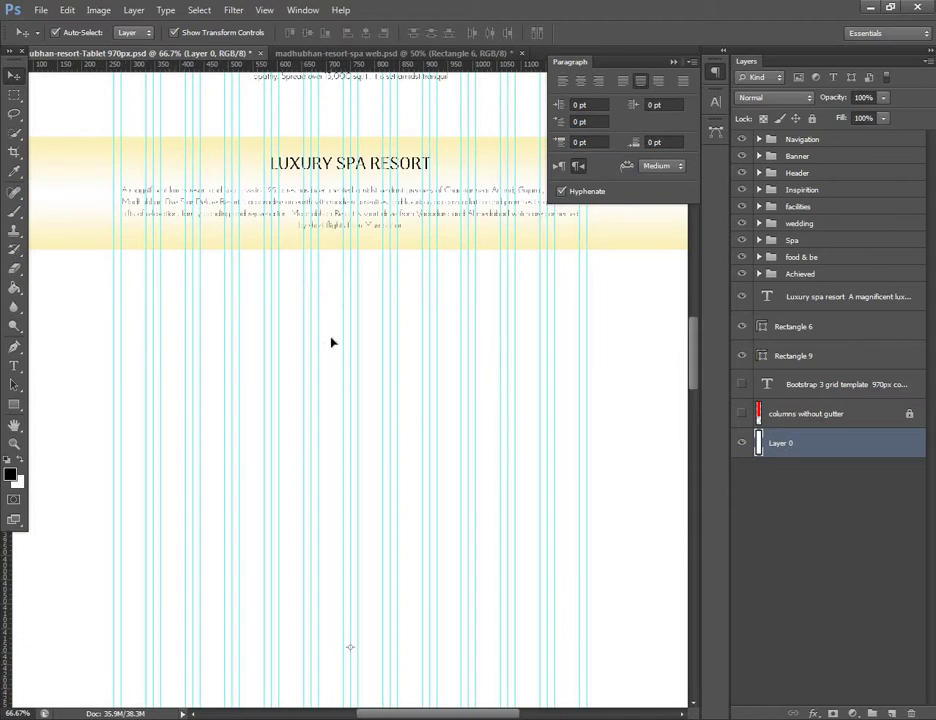
- In the full-size design, link the spa photo to its circle shape and select the spa group
{"action": "left_click", "coordinate": [392, 52]}
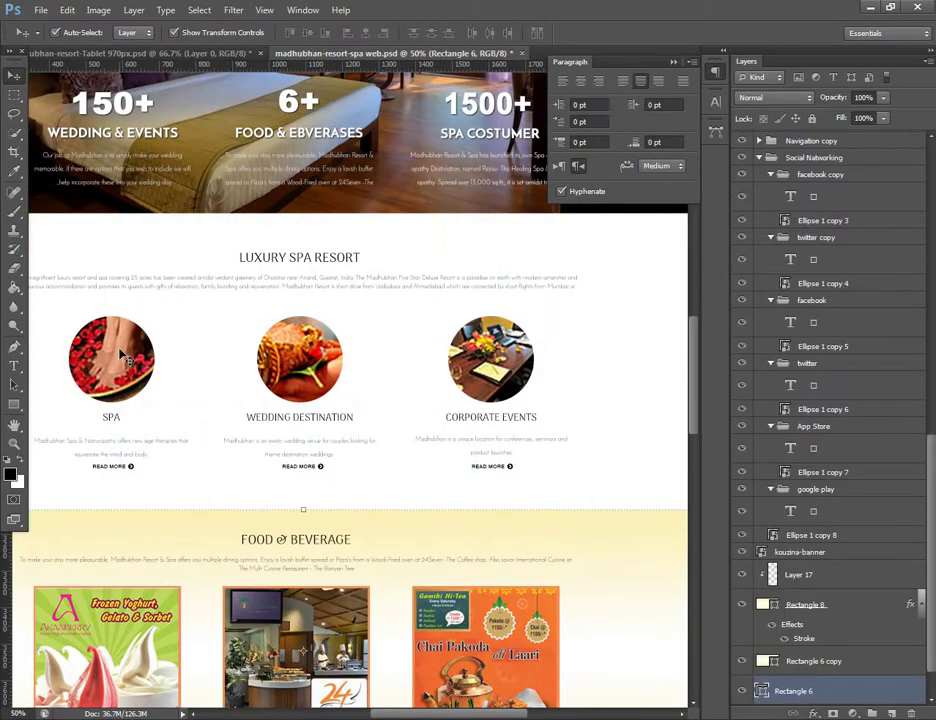
{"action": "scroll", "coordinate": [812, 150], "scroll_direction": "up", "scroll_amount": 2}
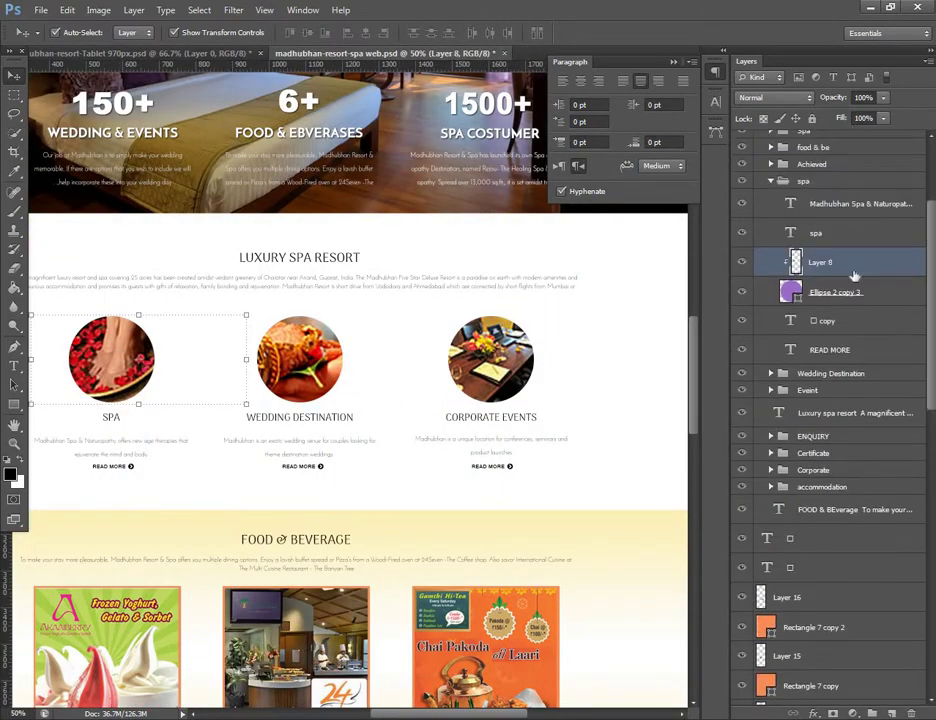
{"action": "left_click", "coordinate": [868, 296], "text": "shift"}
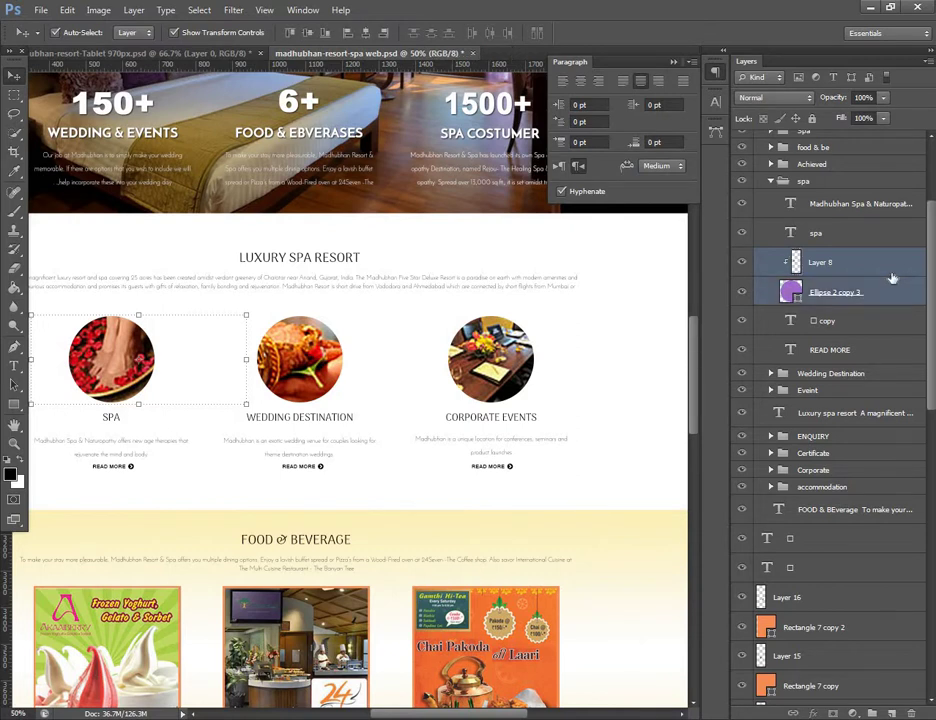
{"action": "left_click", "coordinate": [792, 711]}
{"action": "left_click", "coordinate": [838, 202]}
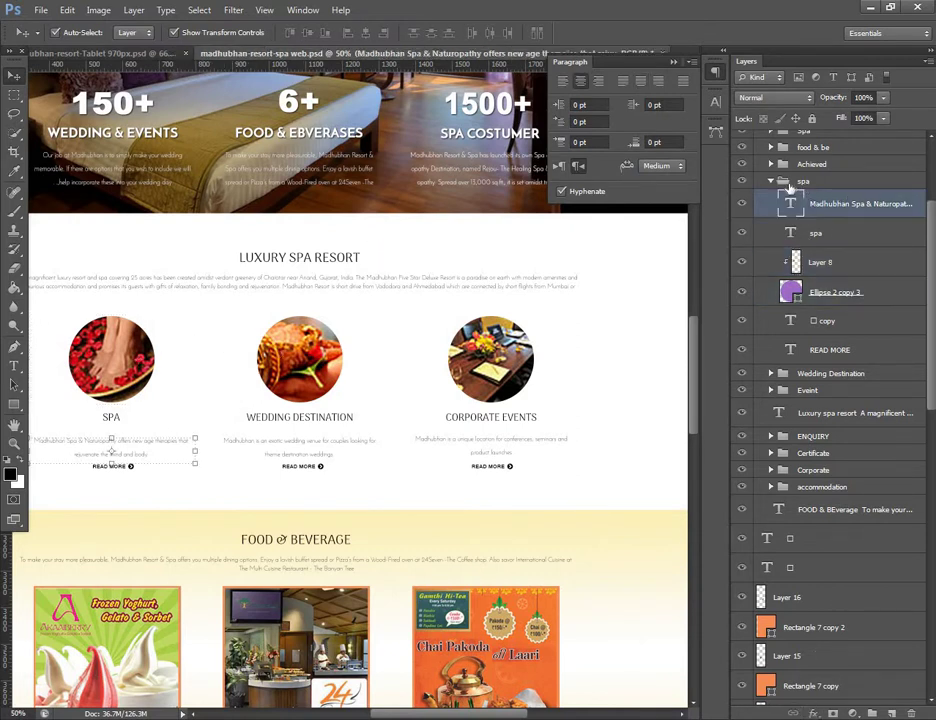
{"action": "left_click", "coordinate": [776, 183]}
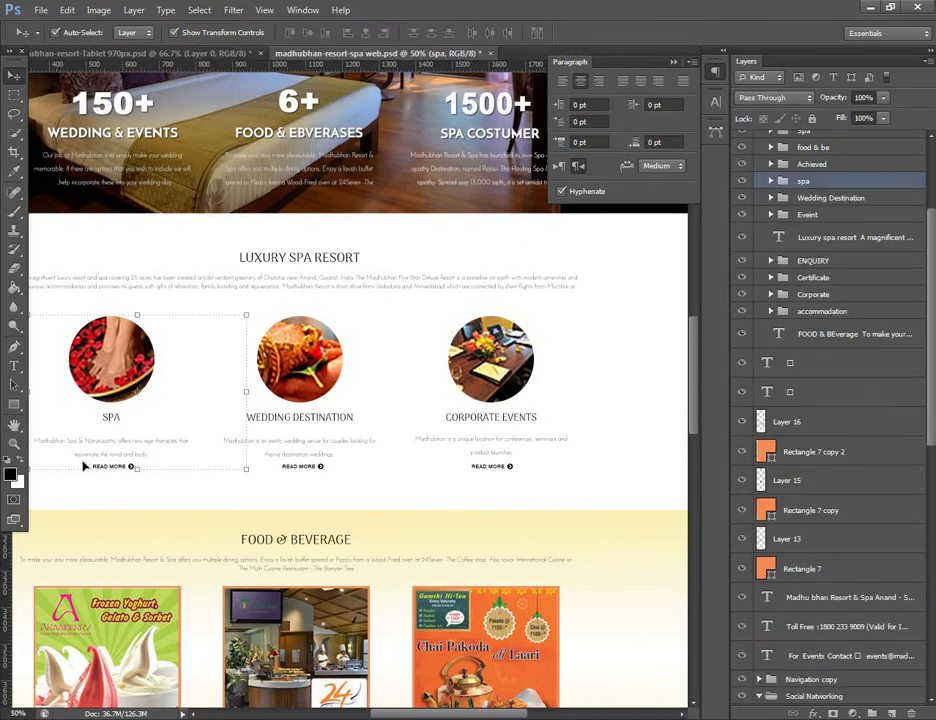
{"action": "mouse_move", "coordinate": [145, 446]}
{"action": "left_mouse_down"}
{"action": "mouse_move", "coordinate": [241, 276]}
{"action": "mouse_move", "coordinate": [251, 403]}
{"action": "left_mouse_up"}
{"action": "key", "text": "ctrl+z"}
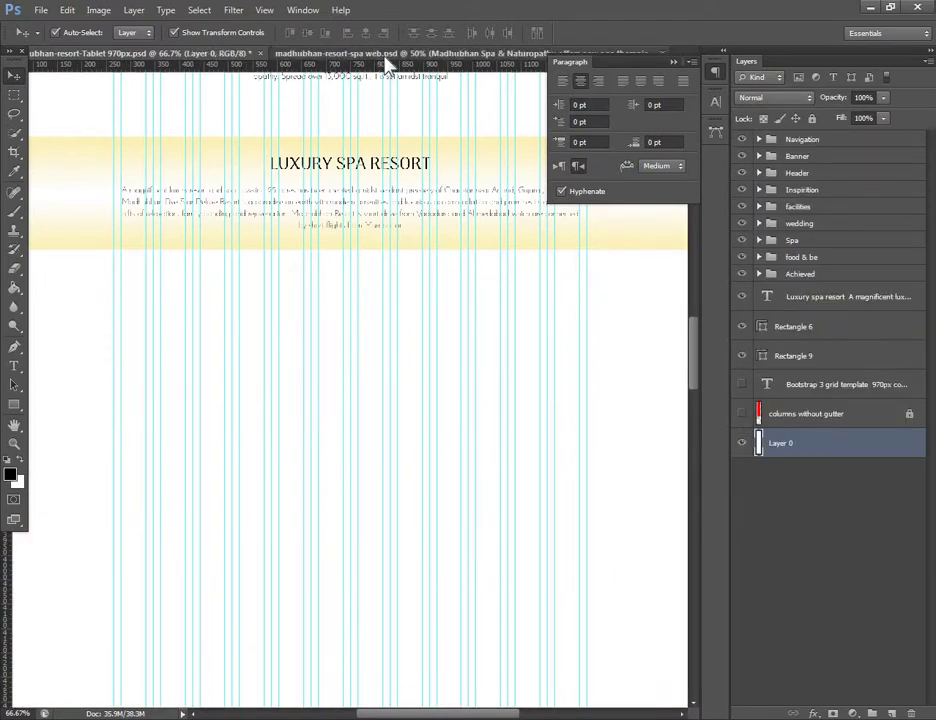
- Carry the SPA block group into the tablet mockup and position it below the Luxury Spa band
{"action": "left_click", "coordinate": [380, 53]}
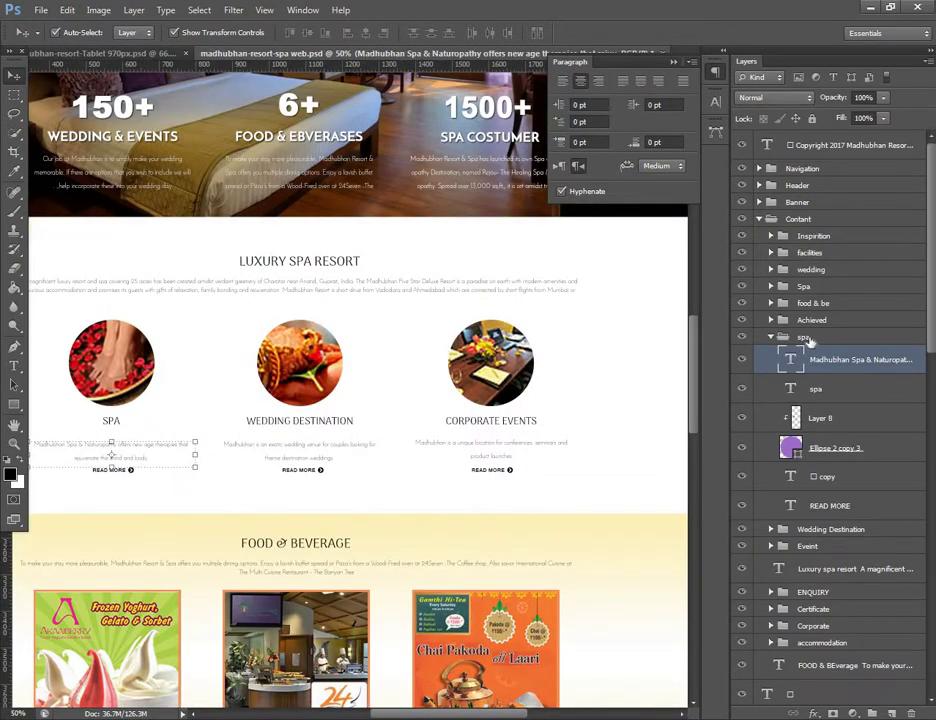
{"action": "left_click", "coordinate": [805, 338]}
{"action": "left_click_drag", "start_coordinate": [165, 275], "coordinate": [320, 60]}
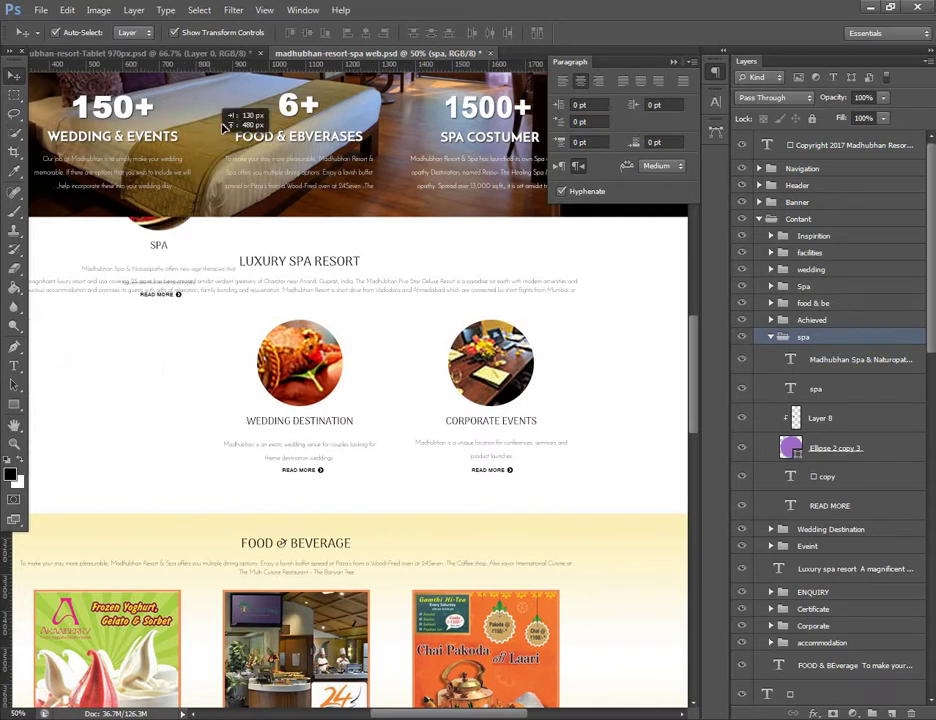
{"action": "left_click", "coordinate": [250, 53]}
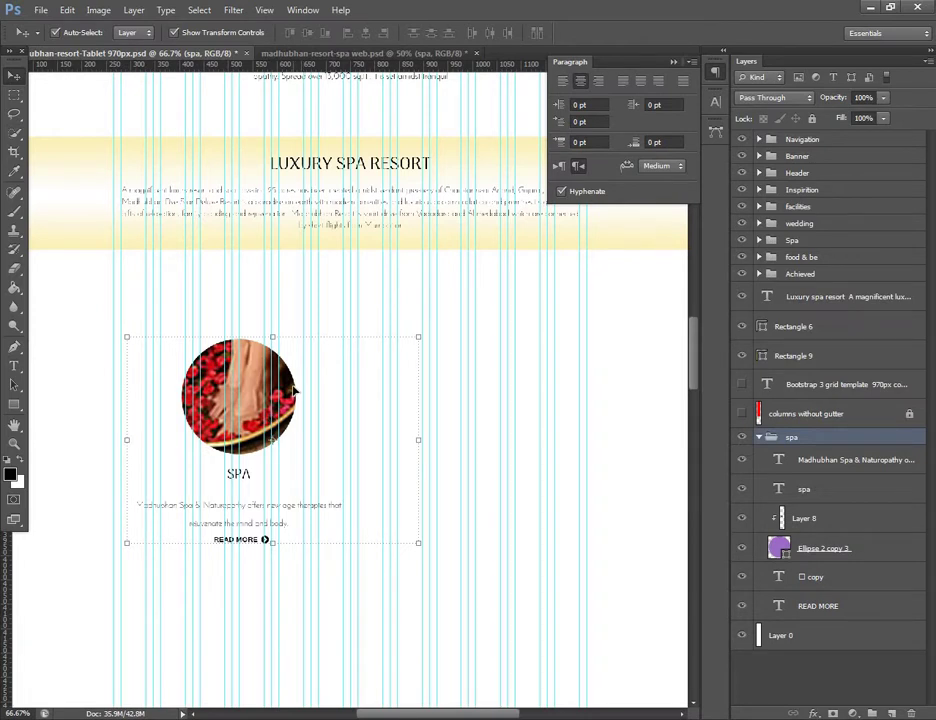
{"action": "left_click_drag", "start_coordinate": [293, 392], "coordinate": [298, 373]}
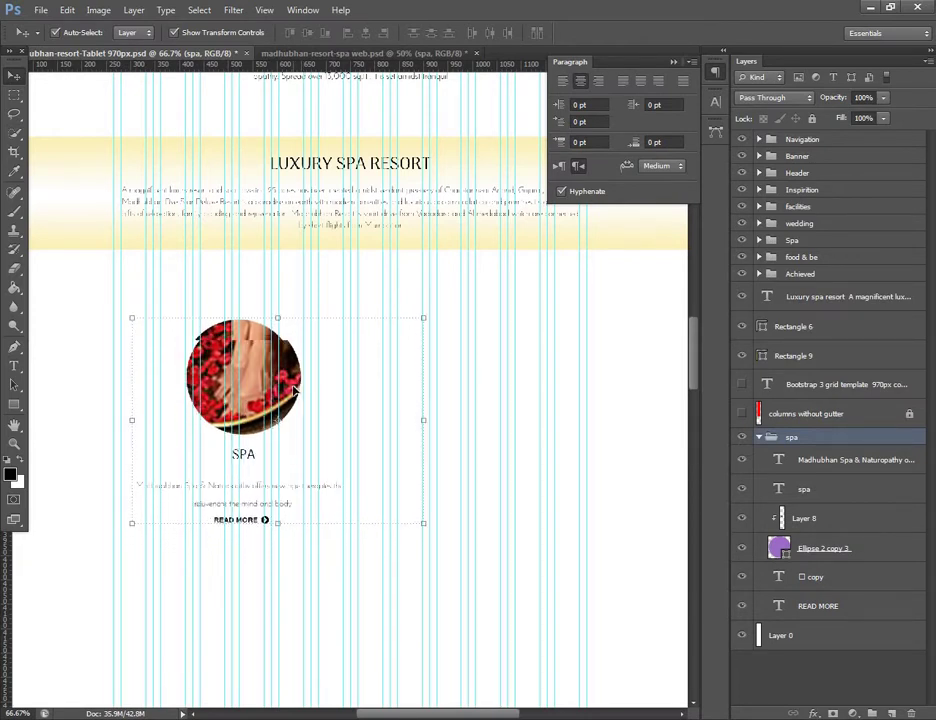
{"action": "key", "text": "ctrl+alt+z"}
{"action": "key", "text": "ctrl+alt+z"}
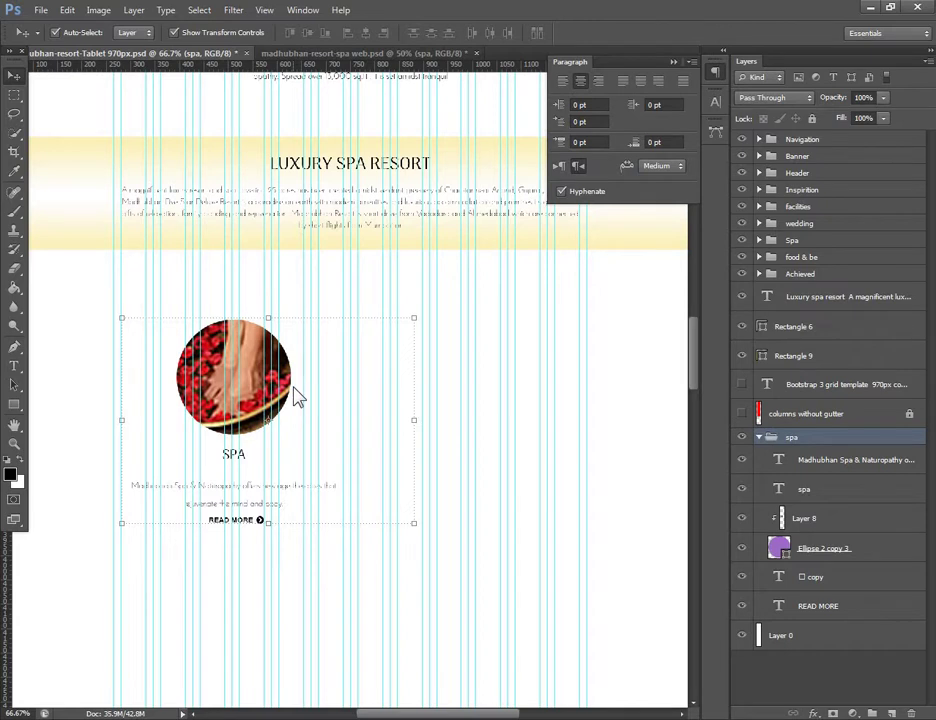
{"action": "key", "text": "ctrl+alt+z"}
{"action": "key", "text": "ctrl+alt+z"}
{"action": "key", "text": "ctrl+alt+z"}
{"action": "key", "text": "ctrl+alt+z"}
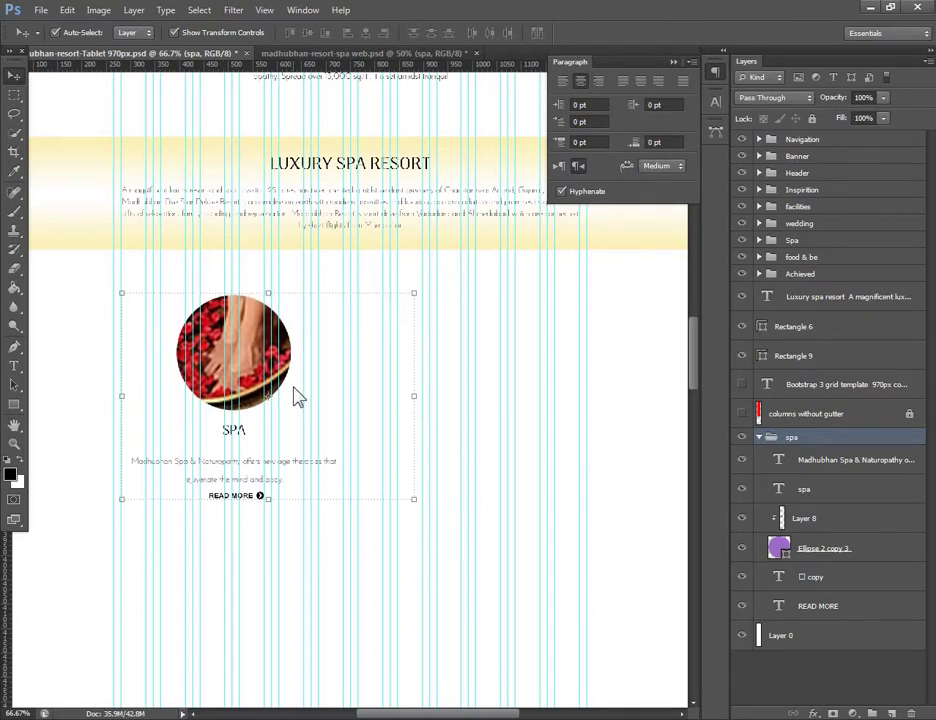
{"action": "key", "text": "ctrl+alt+z"}
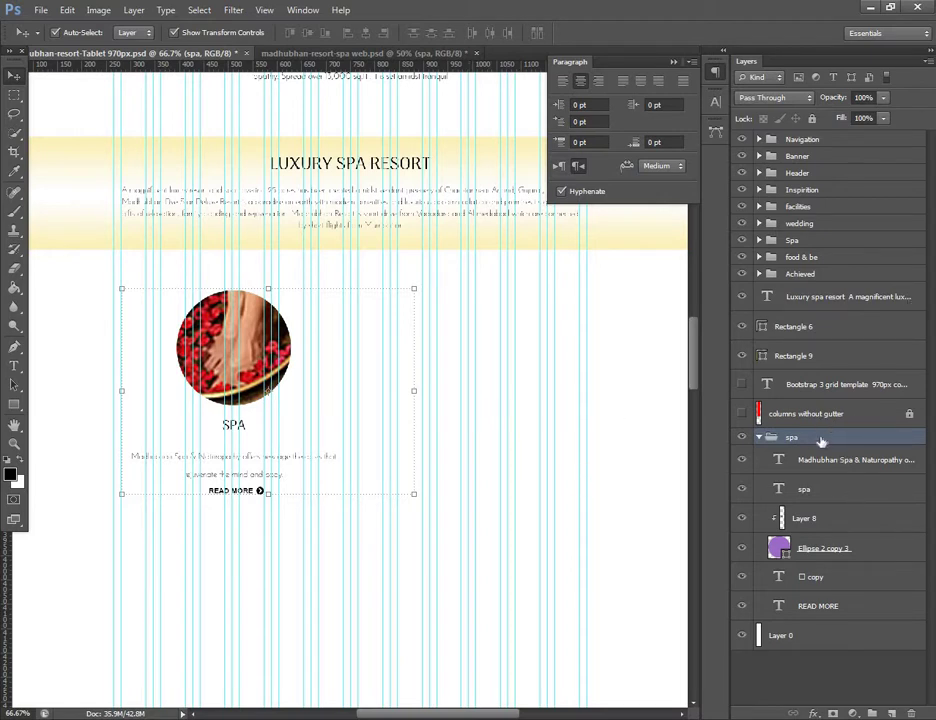
- Collapse the spa group and reorder it between Rectangle 6 and Rectangle 9, then return to the web design
{"action": "left_click", "coordinate": [759, 438]}
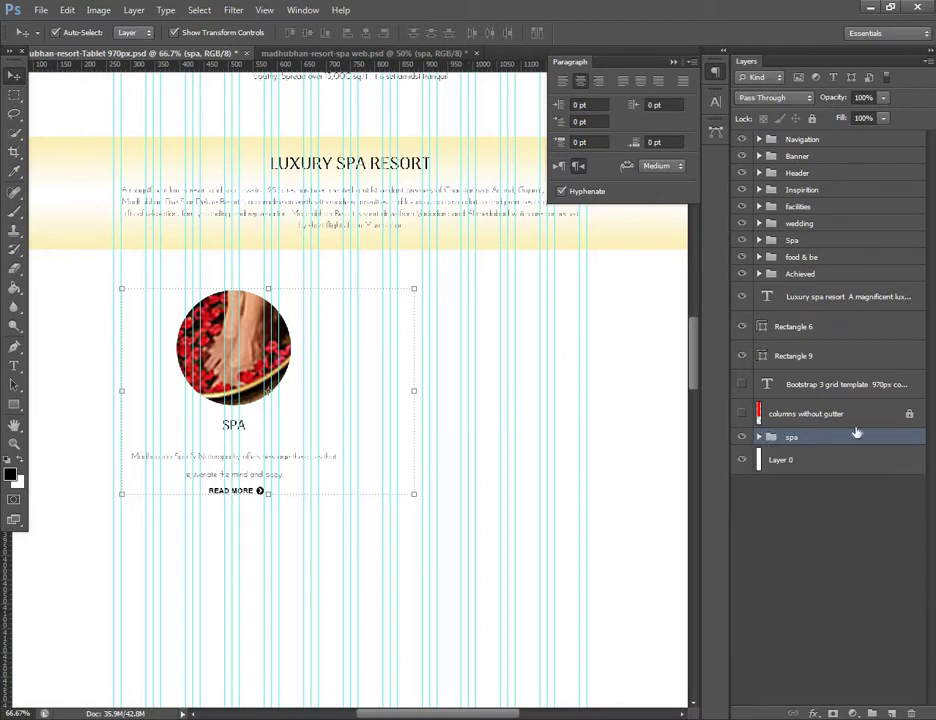
{"action": "left_click_drag", "start_coordinate": [850, 413], "coordinate": [884, 353]}
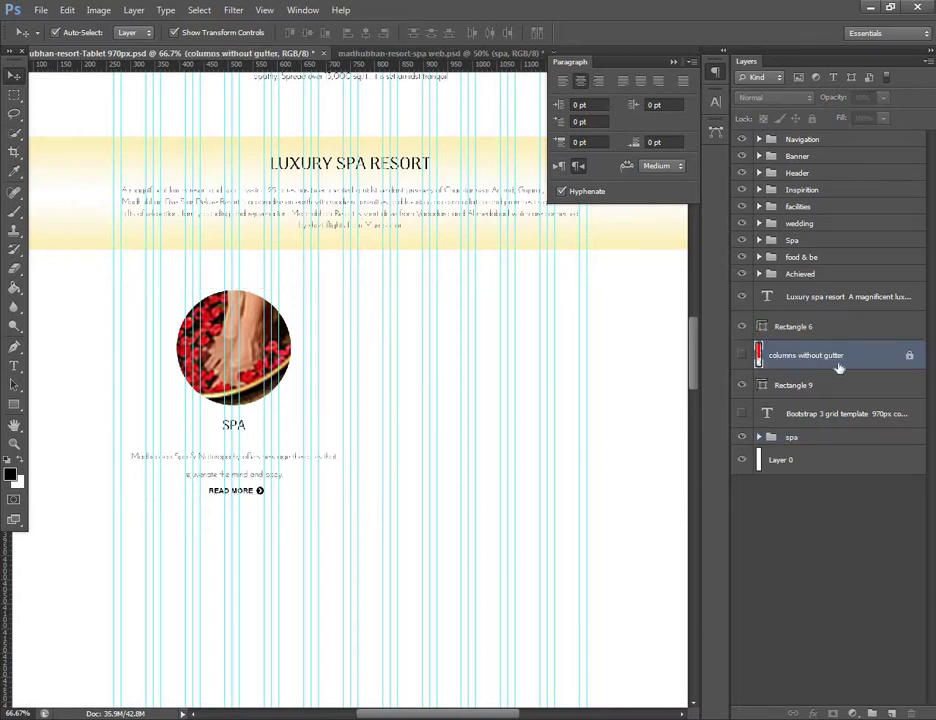
{"action": "key", "text": "ctrl+z"}
{"action": "mouse_move", "coordinate": [790, 437]}
{"action": "left_mouse_down"}
{"action": "mouse_move", "coordinate": [812, 340]}
{"action": "mouse_move", "coordinate": [817, 347]}
{"action": "left_mouse_up"}
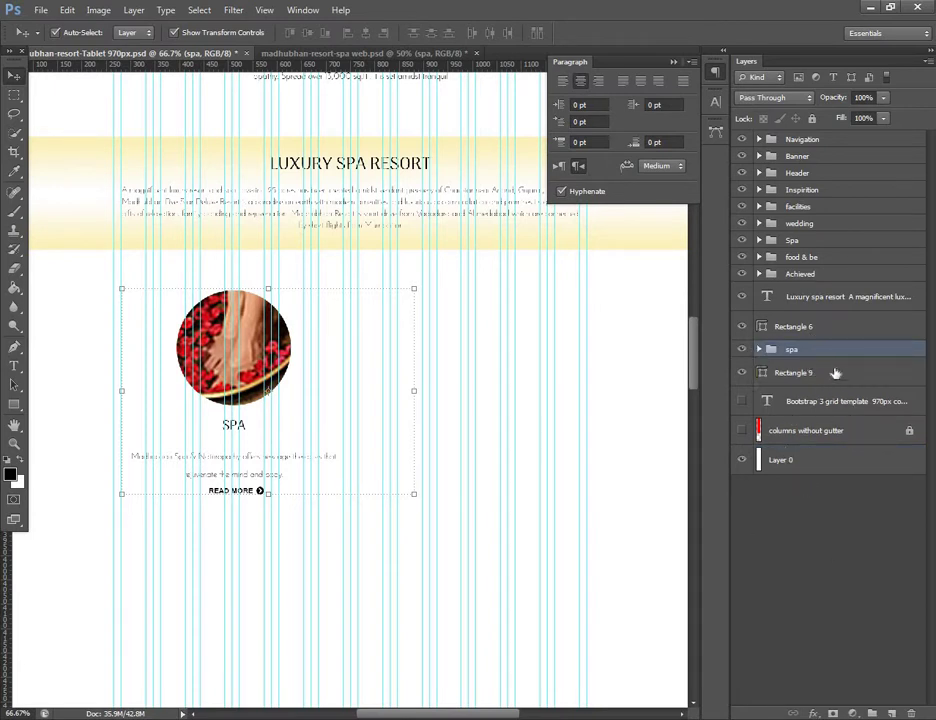
{"action": "left_click", "coordinate": [345, 50]}
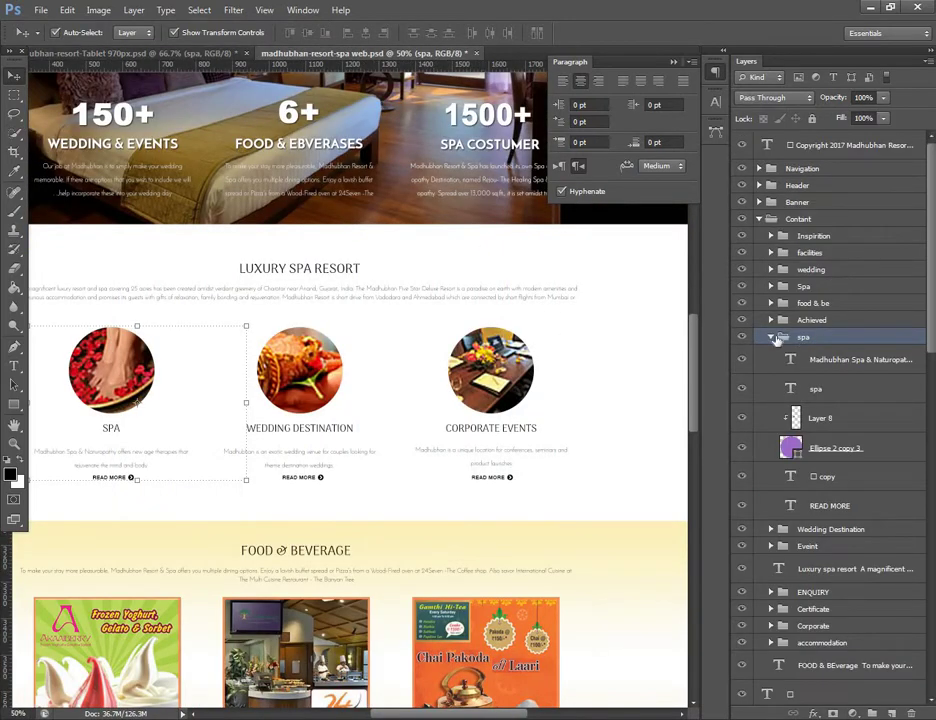
- Copy the Wedding Destination block into the tablet mockup and nudge it right and down beside SPA
{"action": "left_click", "coordinate": [771, 338]}
{"action": "left_click", "coordinate": [306, 395]}
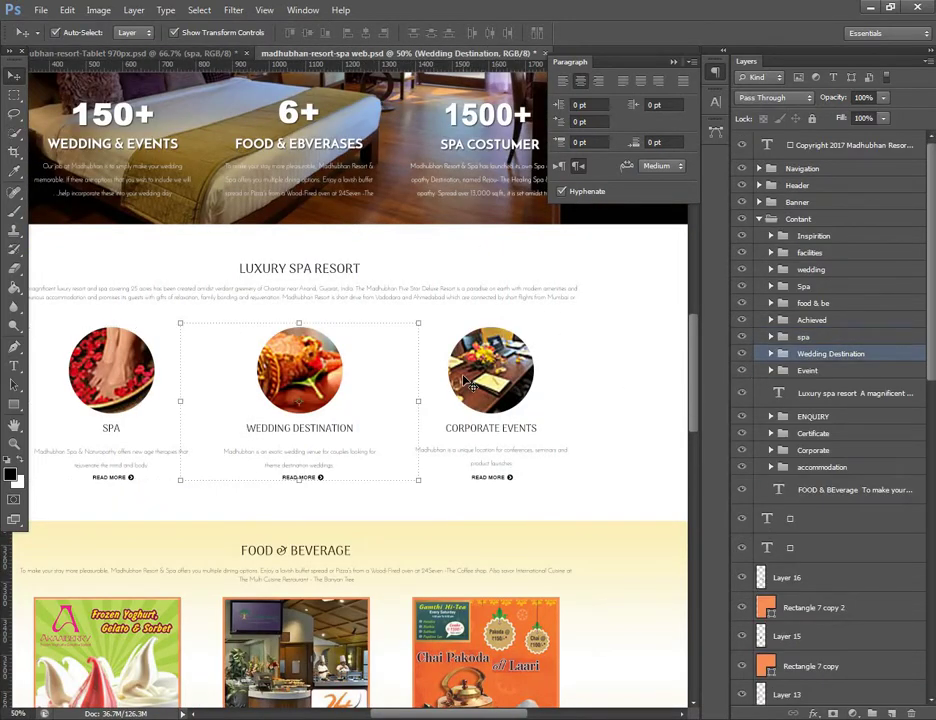
{"action": "left_click_drag", "start_coordinate": [333, 388], "coordinate": [292, 240]}
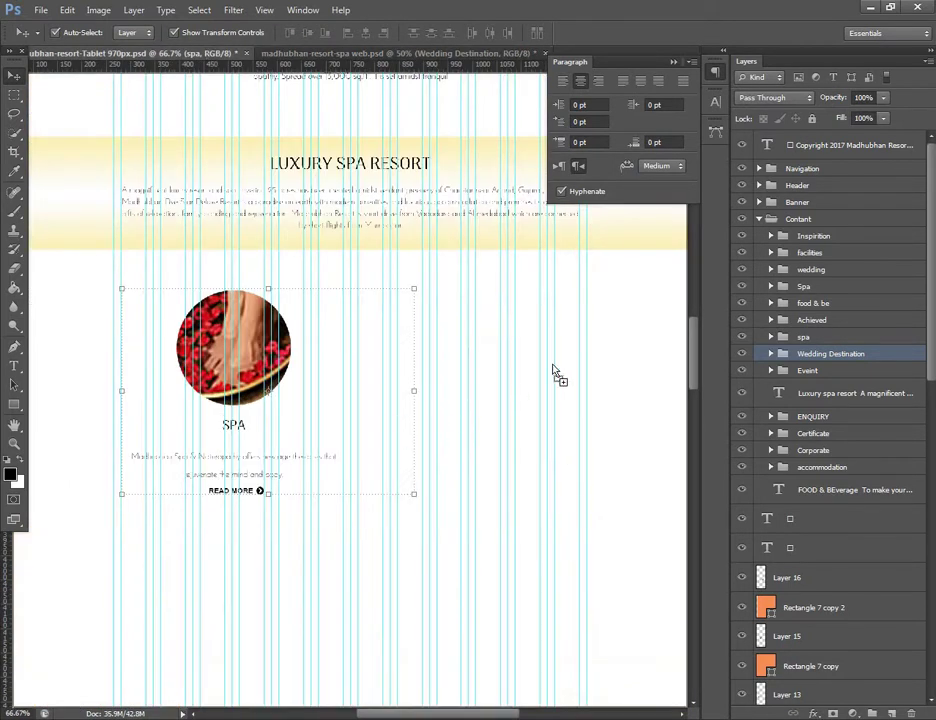
{"action": "left_click_drag", "start_coordinate": [292, 240], "coordinate": [470, 374]}
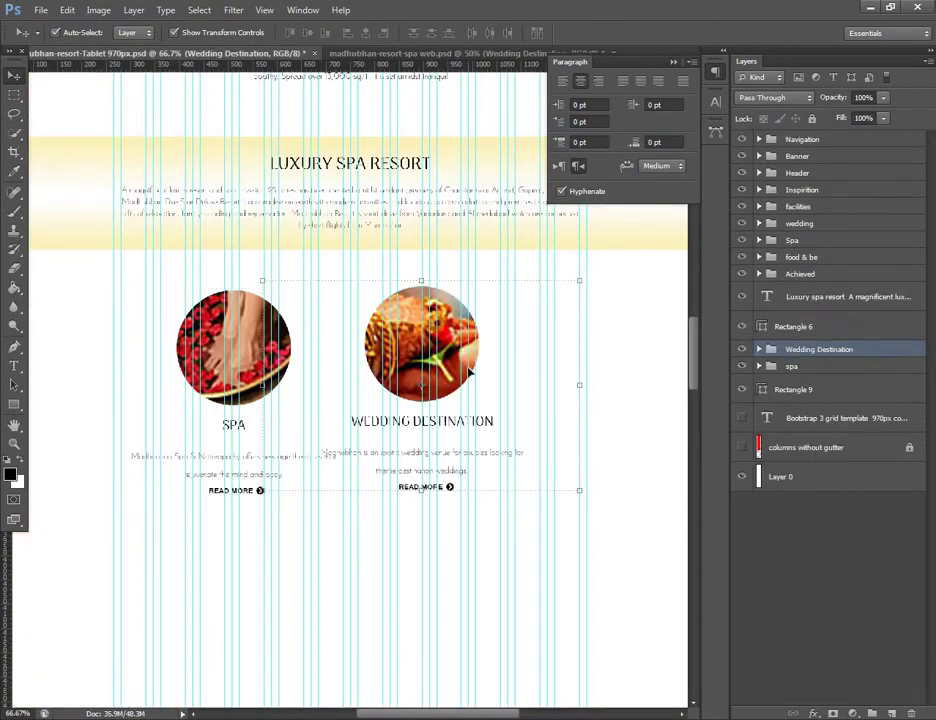
{"action": "key", "text": "shift+Right"}
{"action": "key", "text": "shift+Right"}
{"action": "key", "text": "shift+Right"}
{"action": "key", "text": "shift+Right"}
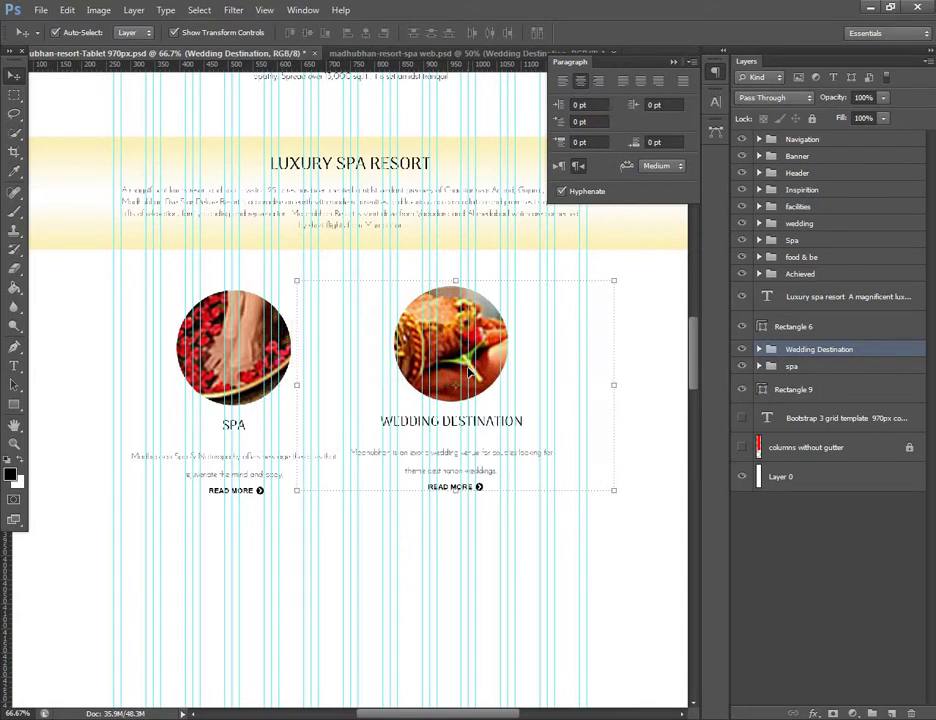
{"action": "key", "text": "shift+Right"}
{"action": "key", "text": "shift+Right"}
{"action": "key", "text": "shift+Right"}
{"action": "key", "text": "shift+Right"}
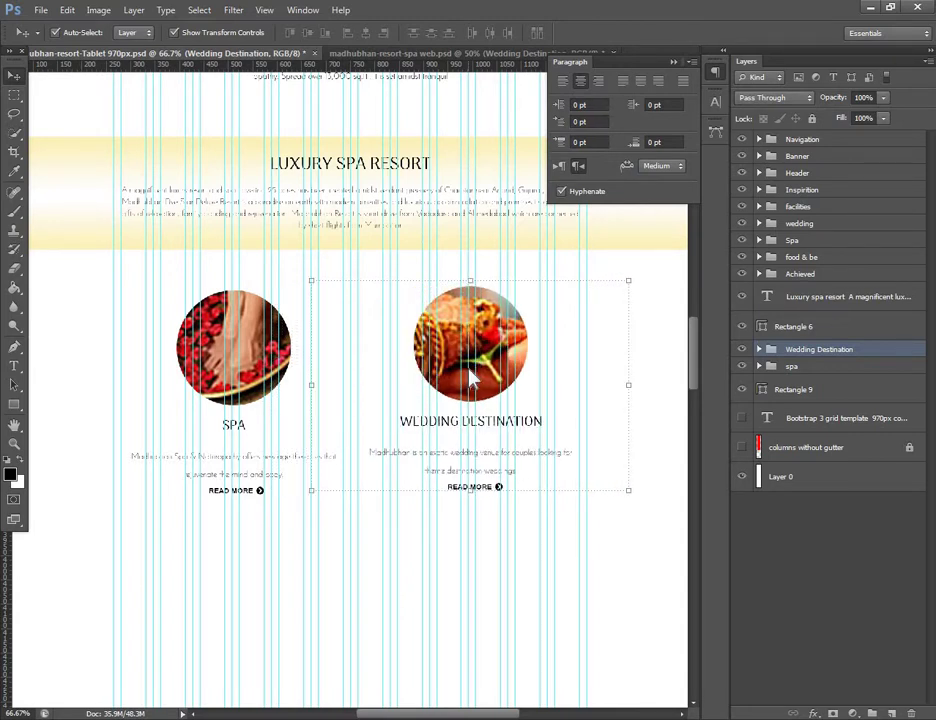
{"action": "key", "text": "shift+Down"}
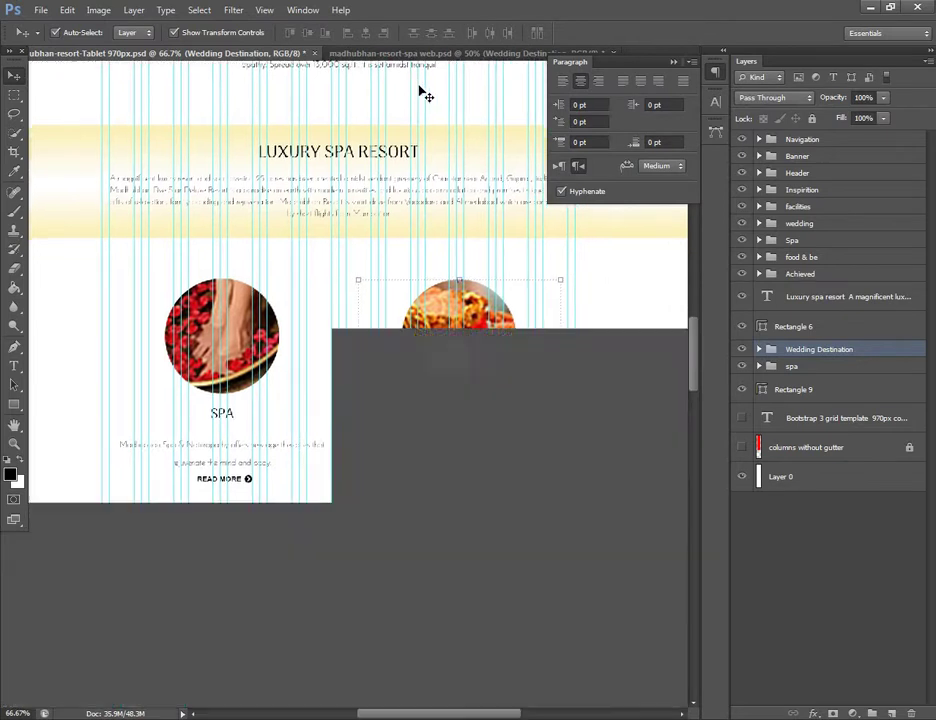
- Merge the Wedding Destination group into one layer and add a horizontal guide at the circles' top
{"action": "key", "text": "ctrl+e"}
{"action": "mouse_move", "coordinate": [383, 65]}
{"action": "left_mouse_down"}
{"action": "mouse_move", "coordinate": [277, 296]}
{"action": "mouse_move", "coordinate": [235, 289]}
{"action": "left_mouse_up"}
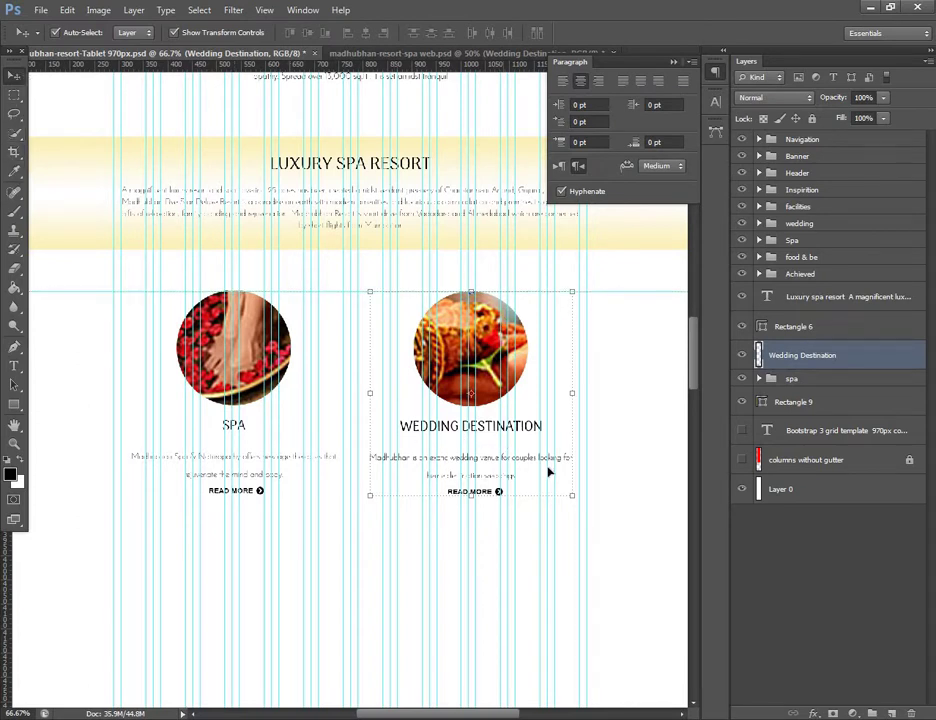
{"action": "left_click", "coordinate": [558, 579]}
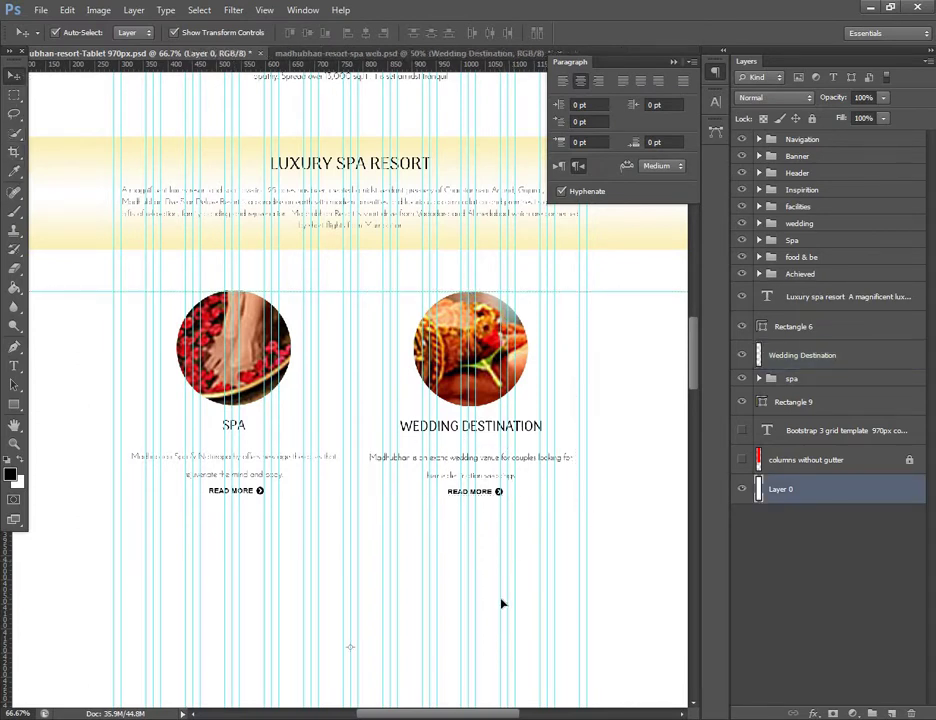
{"action": "scroll", "coordinate": [500, 387], "scroll_direction": "down", "scroll_amount": 2}
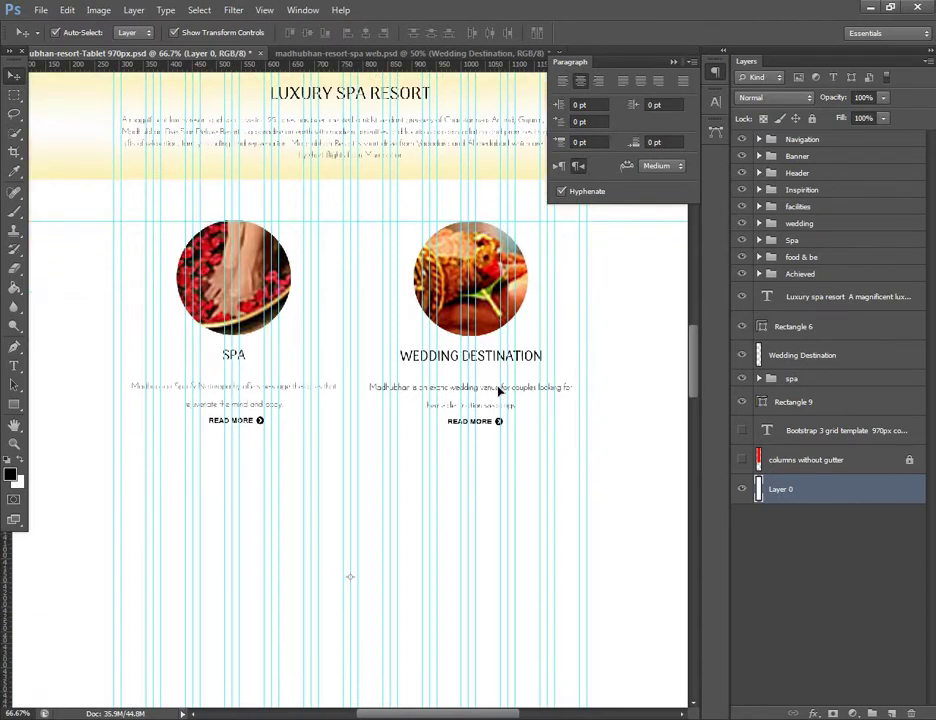
{"action": "scroll", "coordinate": [498, 388], "scroll_direction": "down", "scroll_amount": 2}
{"action": "scroll", "coordinate": [498, 390], "scroll_direction": "down", "scroll_amount": 1}
{"action": "scroll", "coordinate": [498, 391], "scroll_direction": "down", "scroll_amount": 1}
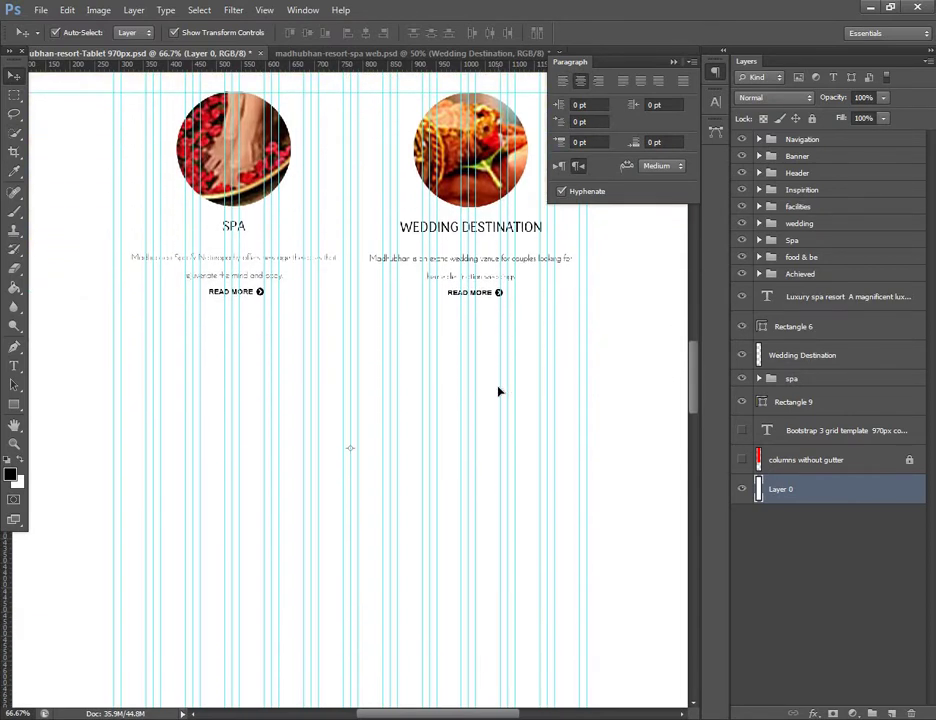
- Copy the Corporate Events group into the tablet mockup and nudge it into place beneath SPA
{"action": "left_click", "coordinate": [351, 54]}
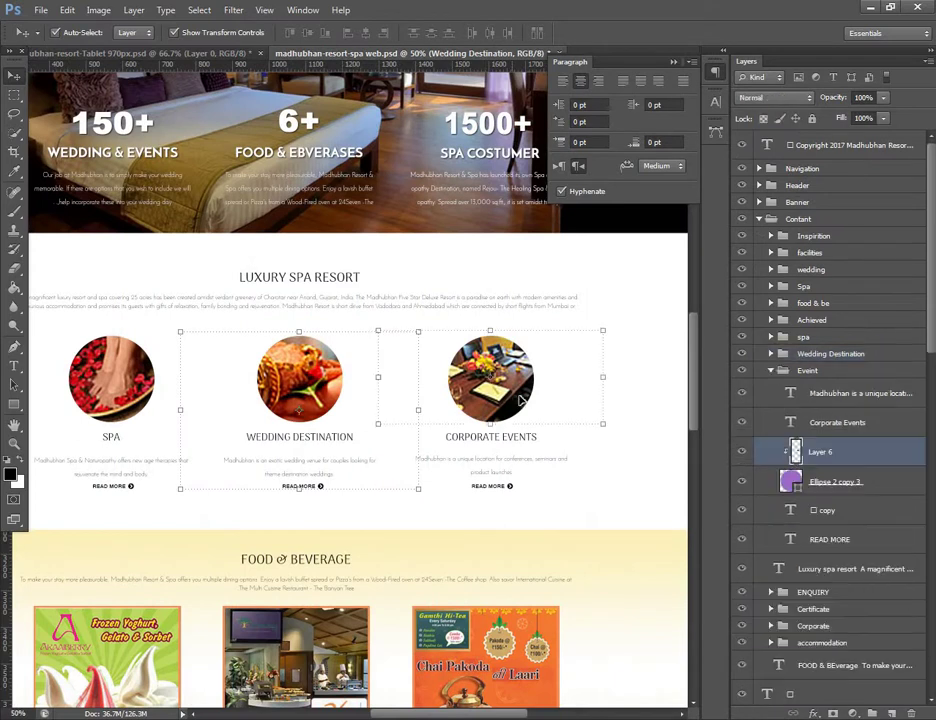
{"action": "left_click", "coordinate": [770, 370]}
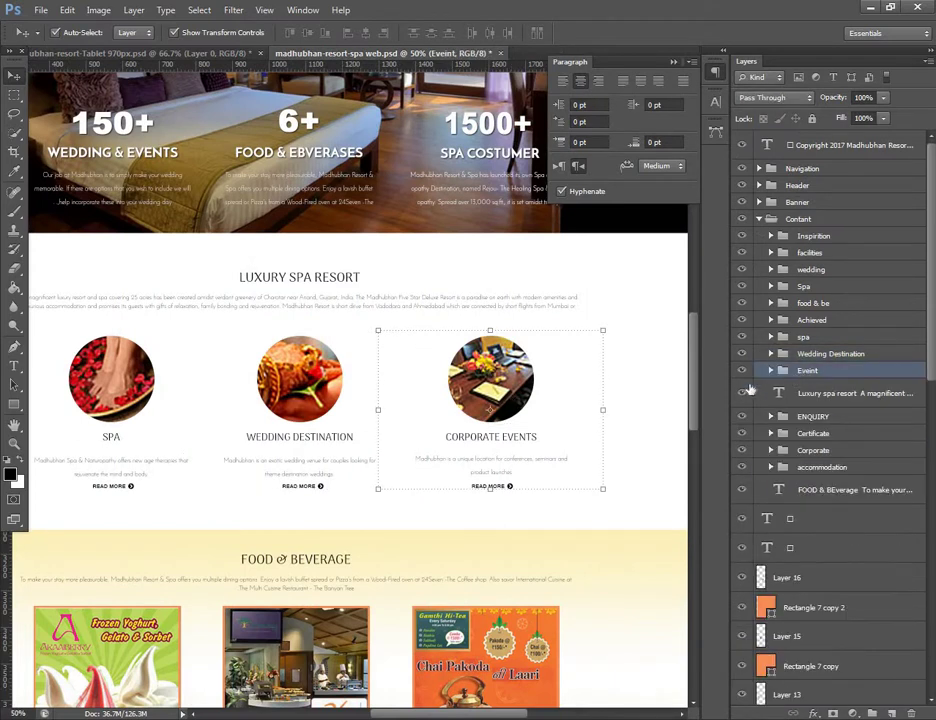
{"action": "left_click", "coordinate": [195, 53]}
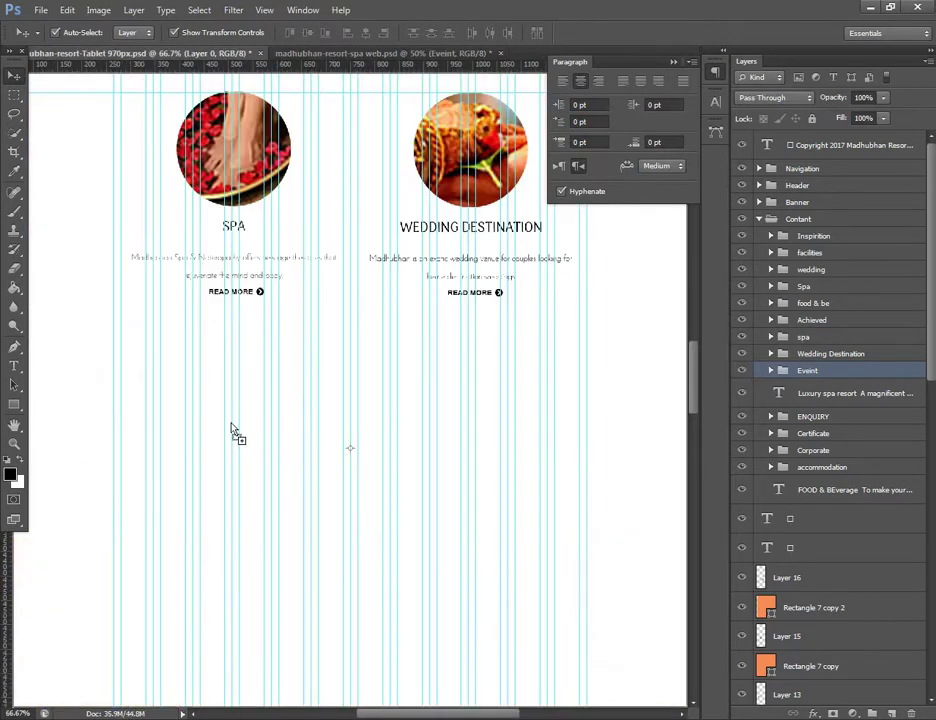
{"action": "left_click_drag", "start_coordinate": [231, 432], "coordinate": [243, 425]}
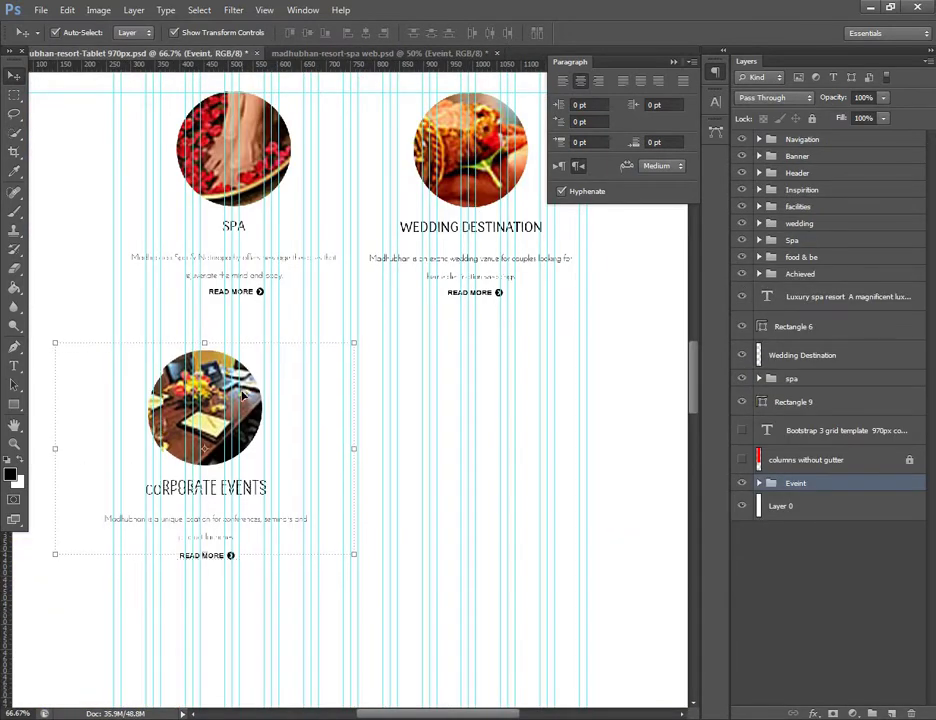
{"action": "mouse_move", "coordinate": [243, 396]}
{"action": "left_mouse_down"}
{"action": "mouse_move", "coordinate": [253, 381]}
{"action": "mouse_move", "coordinate": [240, 395]}
{"action": "left_mouse_up"}
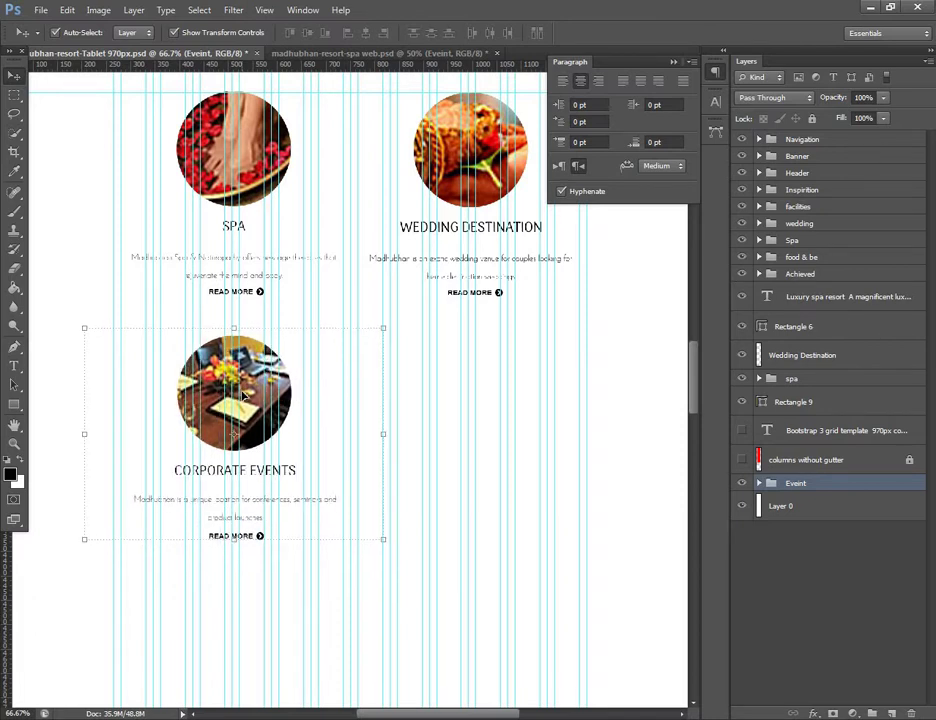
{"action": "key", "text": "Left"}
{"action": "key", "text": "Left"}
{"action": "key", "text": "Left"}
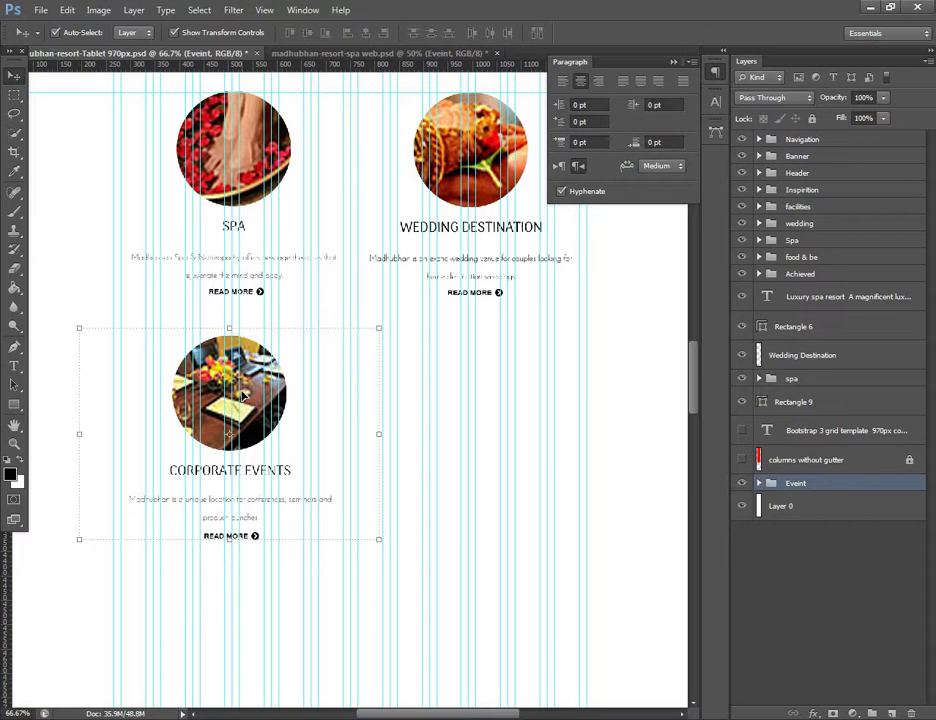
{"action": "key", "text": "Down"}
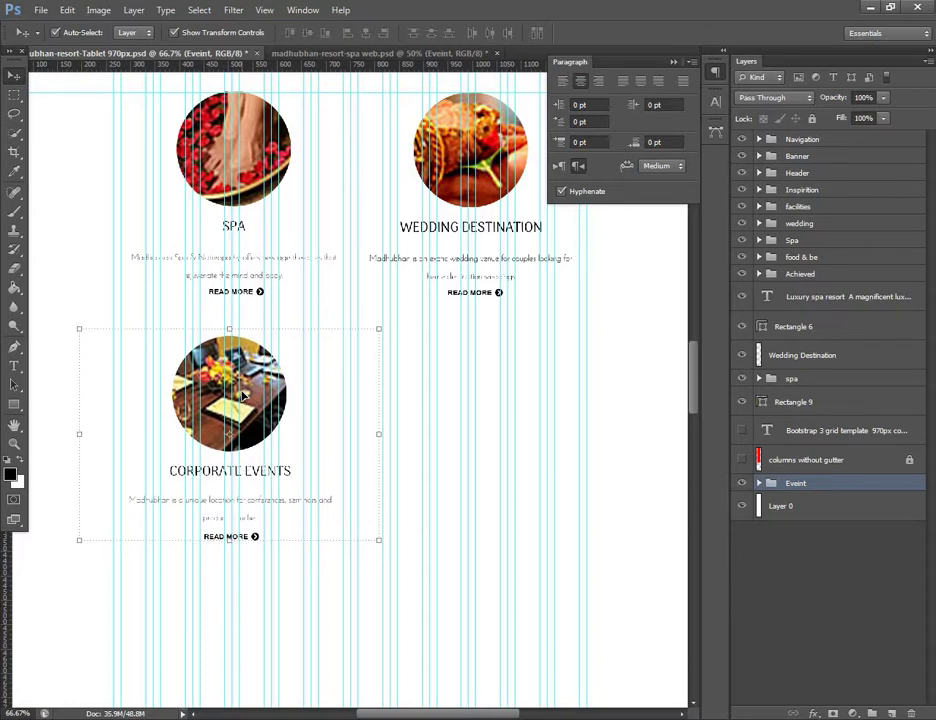
{"action": "key", "text": "Right"}
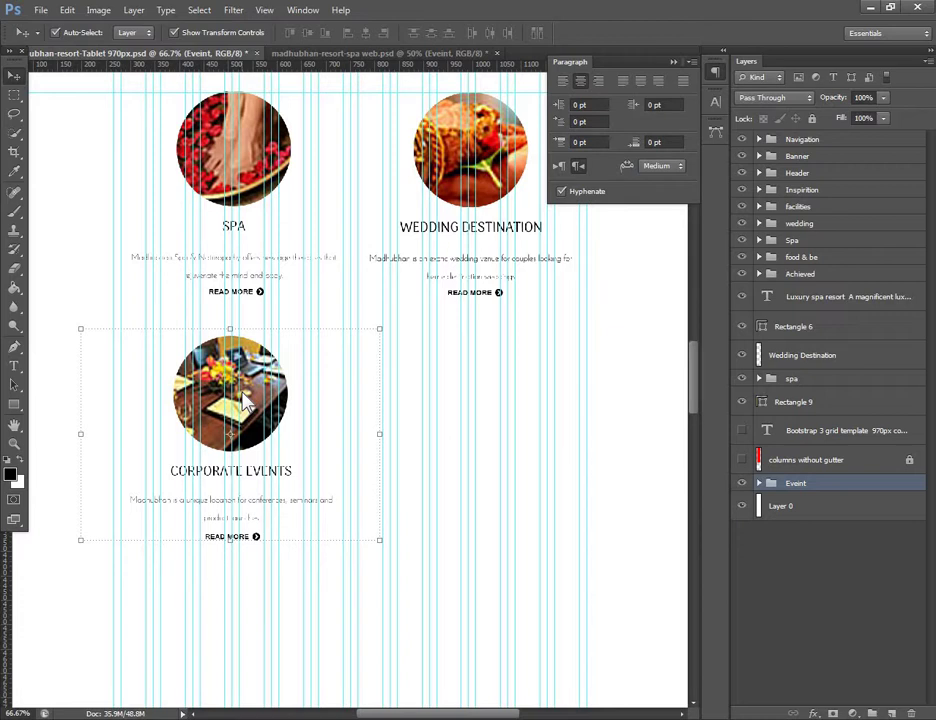
{"action": "key", "text": "Right"}
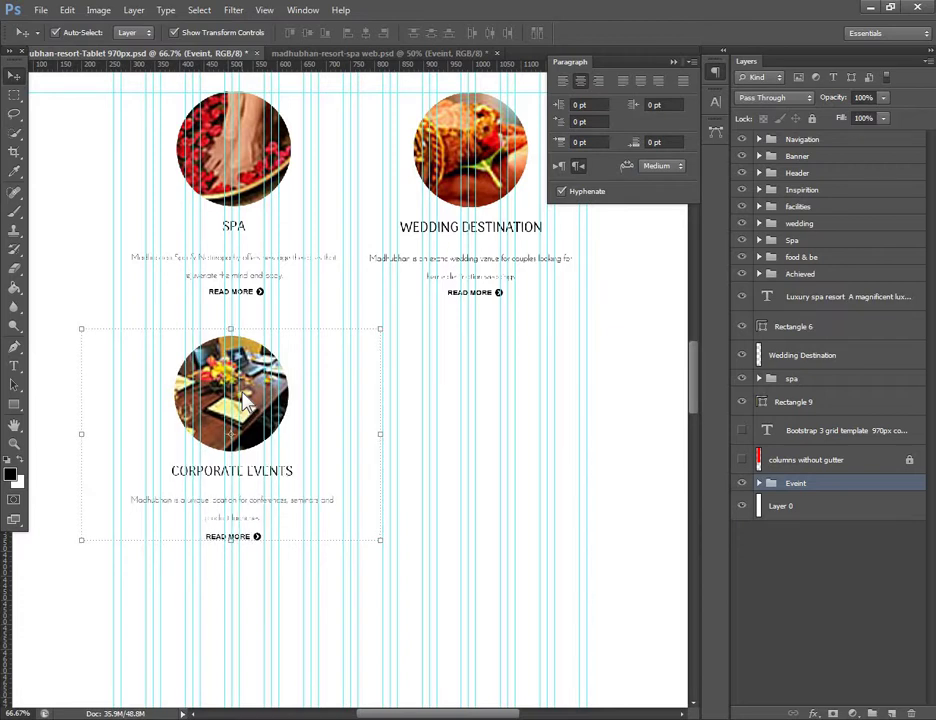
{"action": "scroll", "coordinate": [383, 360], "scroll_direction": "down", "scroll_amount": 2}
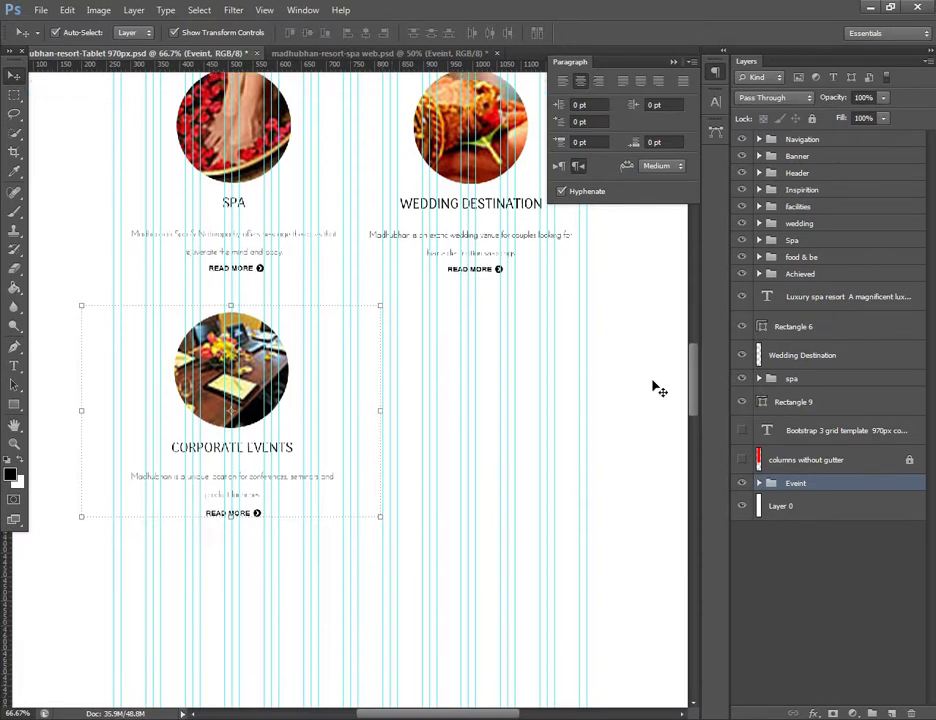
{"action": "left_click", "coordinate": [577, 407]}
- Switch back to madhubhan-resort-spa web.psd and scroll down to its Food & Beverage section
{"action": "key", "text": "ctrl+minus"}
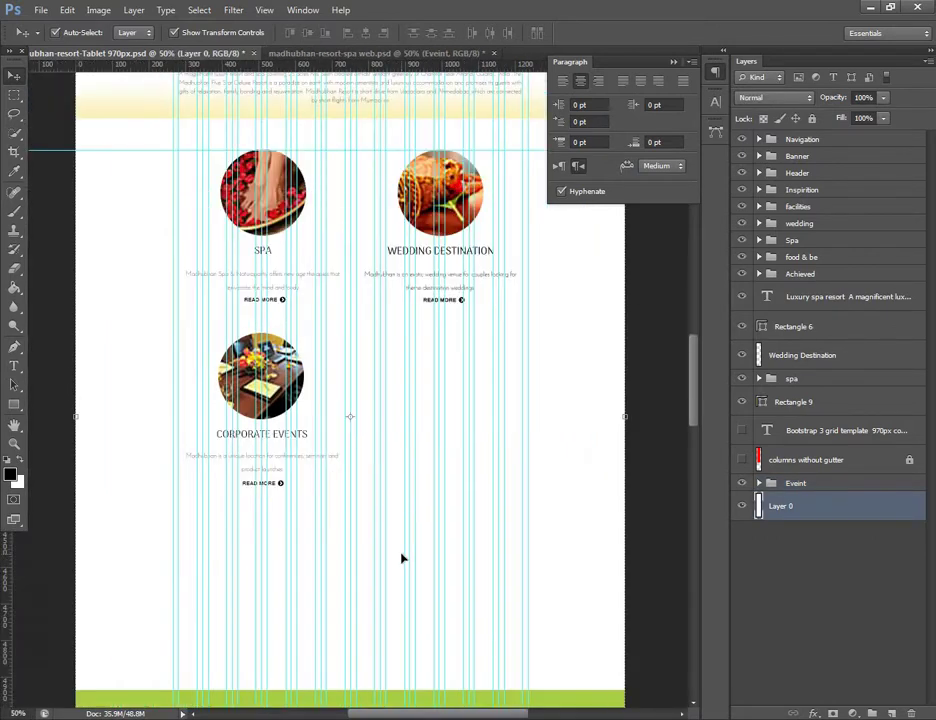
{"action": "key", "text": "ctrl+minus"}
{"action": "key", "text": "ctrl+plus"}
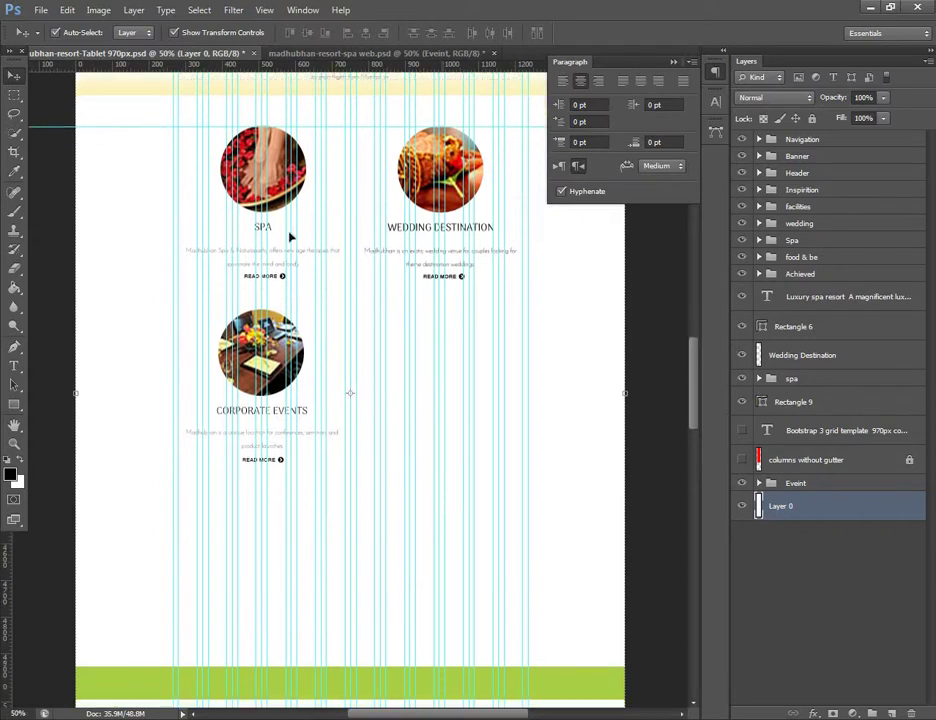
{"action": "left_click", "coordinate": [336, 52]}
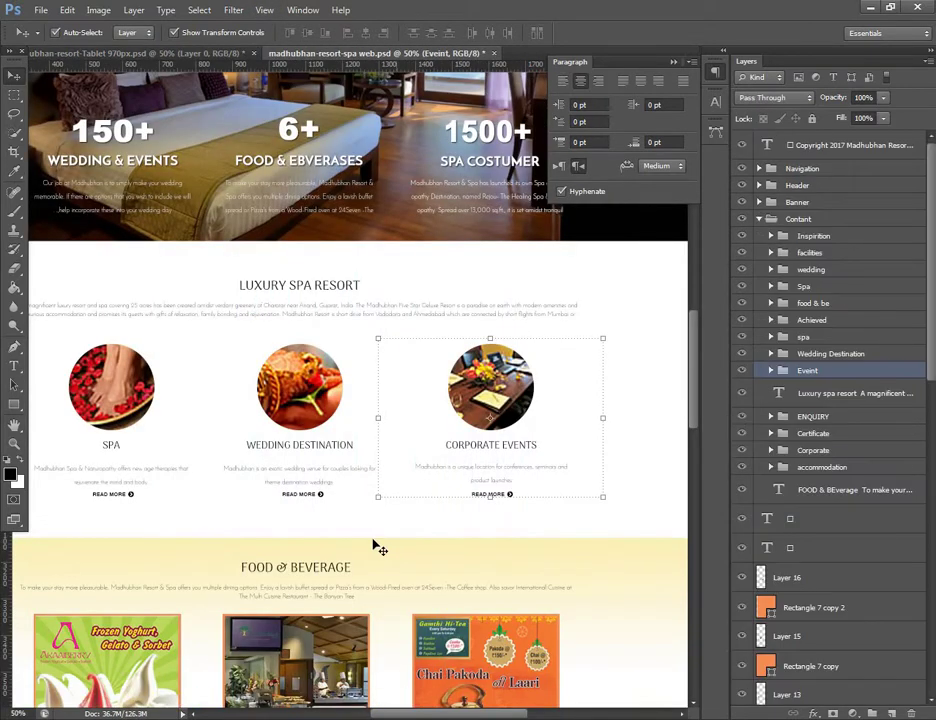
{"action": "scroll", "coordinate": [385, 530], "scroll_direction": "down", "scroll_amount": 2}
{"action": "left_click", "coordinate": [405, 502]}
{"action": "scroll", "coordinate": [415, 505], "scroll_direction": "down", "scroll_amount": 2}
{"action": "scroll", "coordinate": [425, 510], "scroll_direction": "down", "scroll_amount": 2}
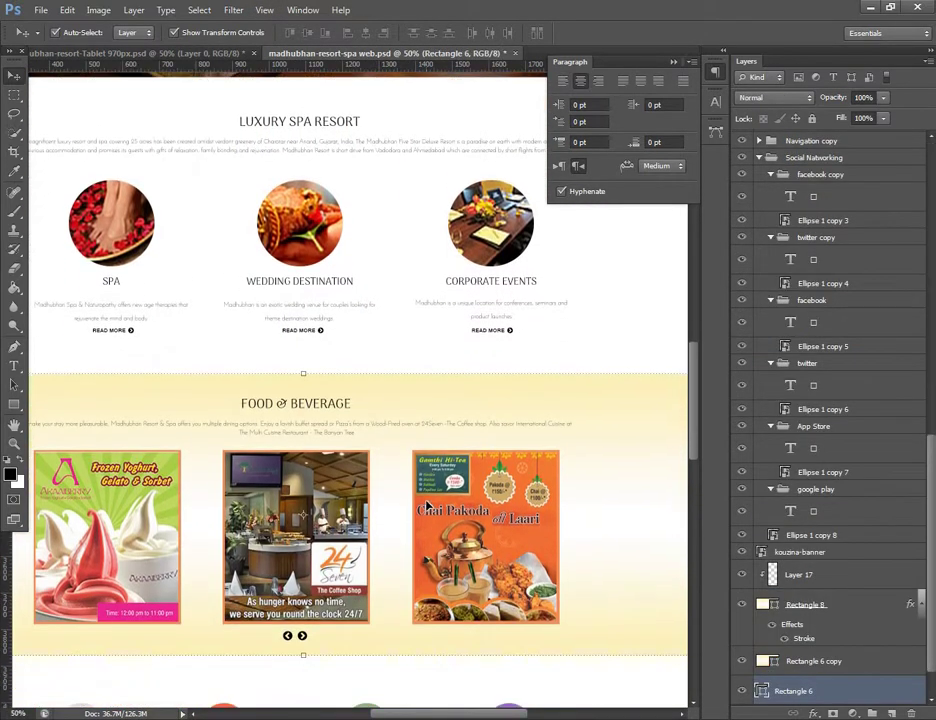
{"action": "scroll", "coordinate": [425, 510], "scroll_direction": "down", "scroll_amount": 2}
{"action": "scroll", "coordinate": [425, 510], "scroll_direction": "down", "scroll_amount": 1}
- Select every Food & Beverage layer, from the FOOD & BEverage heading down to Rectangle 7
{"action": "scroll", "coordinate": [820, 643], "scroll_direction": "down", "scroll_amount": 1}
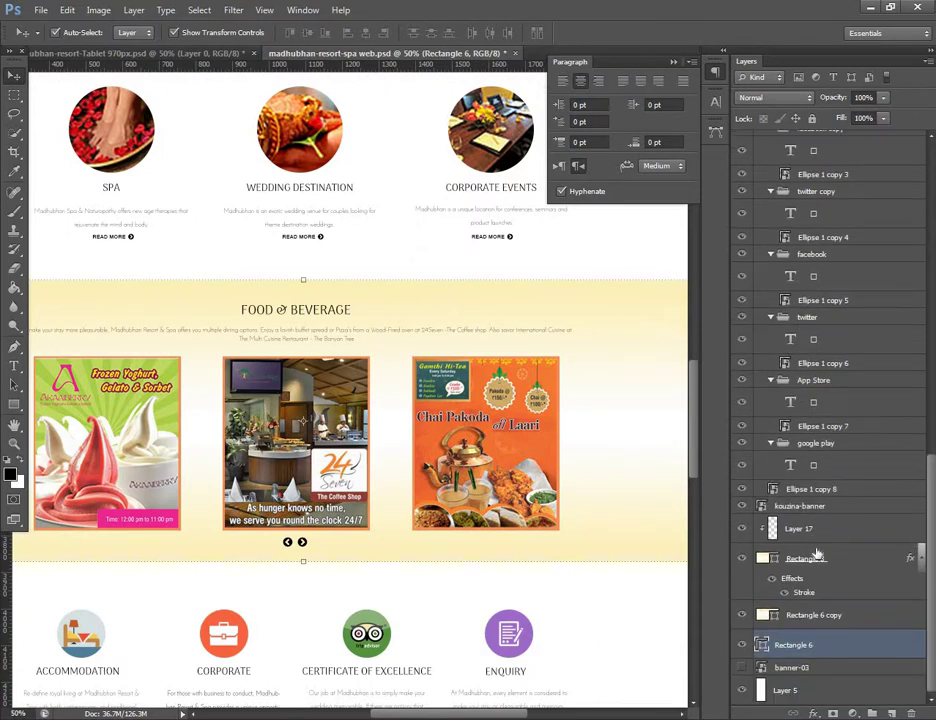
{"action": "scroll", "coordinate": [382, 428], "scroll_direction": "up", "scroll_amount": 1}
{"action": "left_click", "coordinate": [364, 407]}
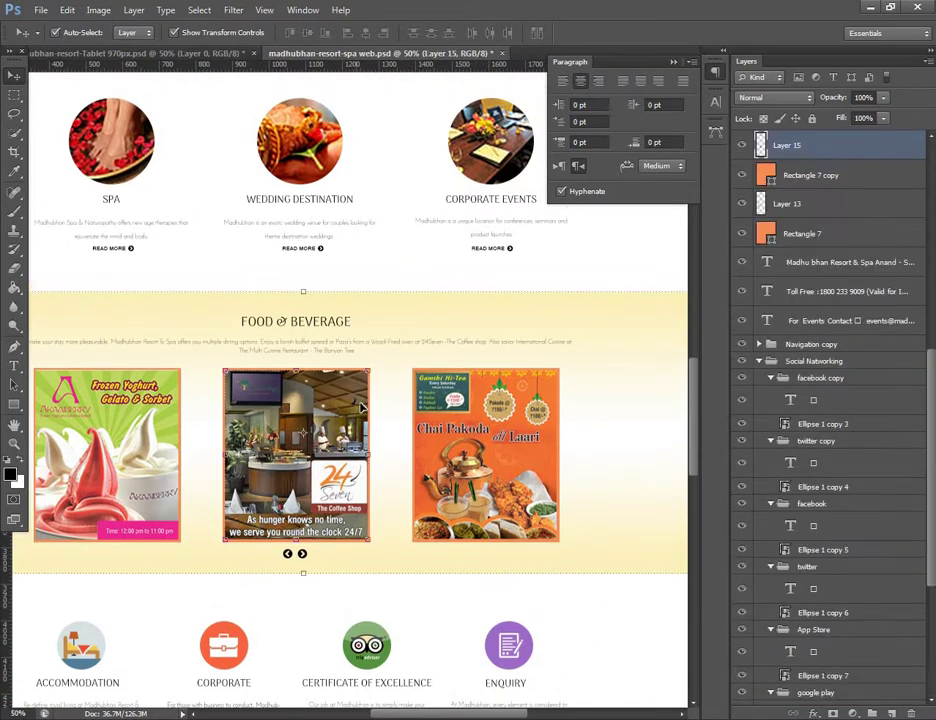
{"action": "left_click", "coordinate": [384, 350]}
{"action": "left_click", "coordinate": [645, 410]}
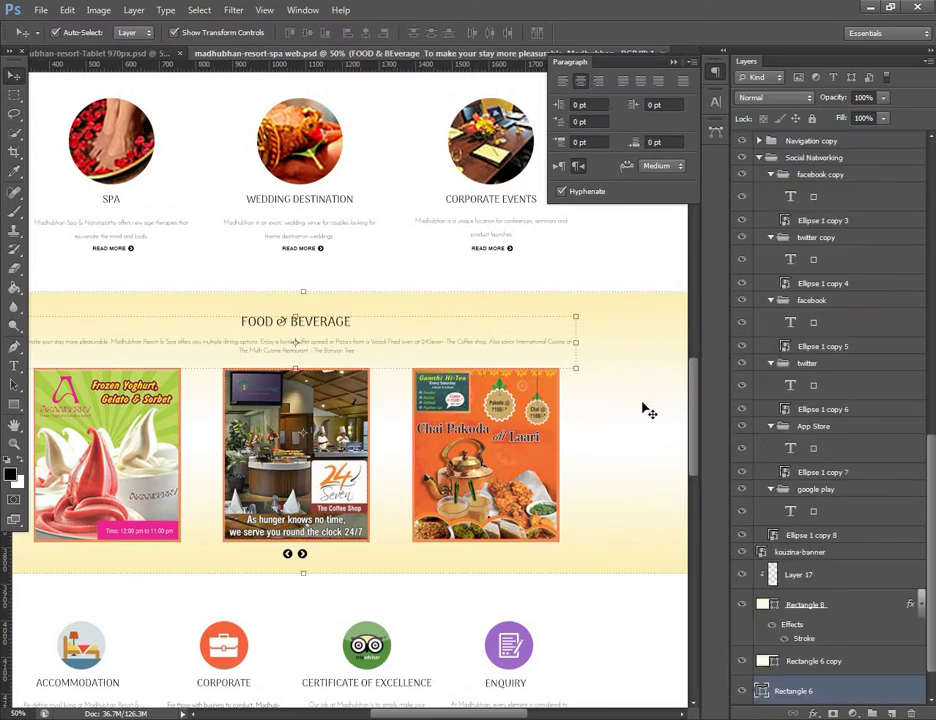
{"action": "left_click", "coordinate": [405, 347]}
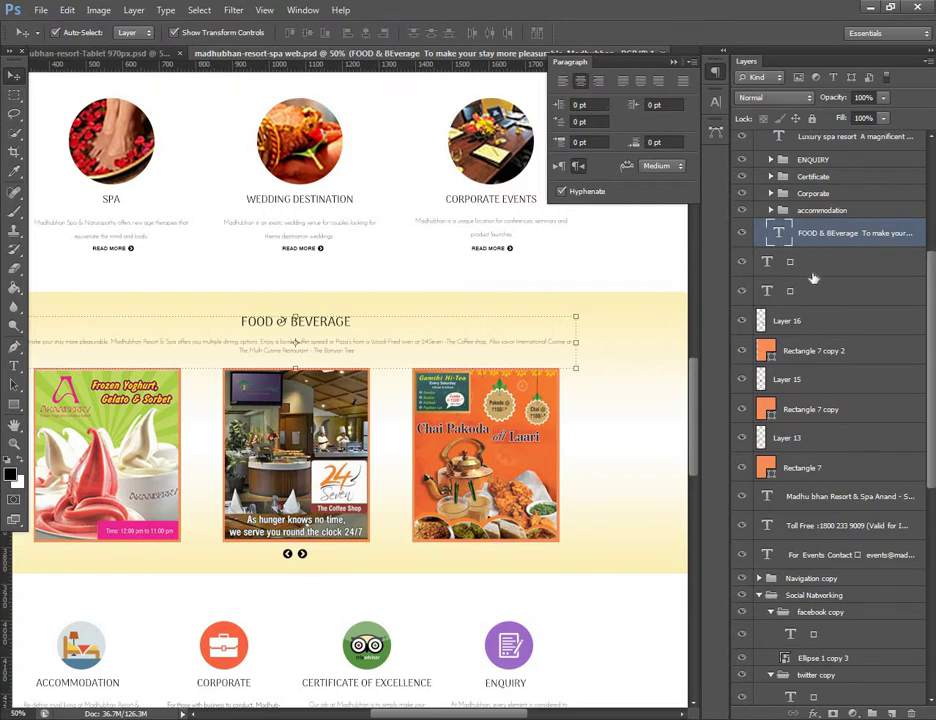
{"action": "scroll", "coordinate": [808, 253], "scroll_direction": "up", "scroll_amount": 2}
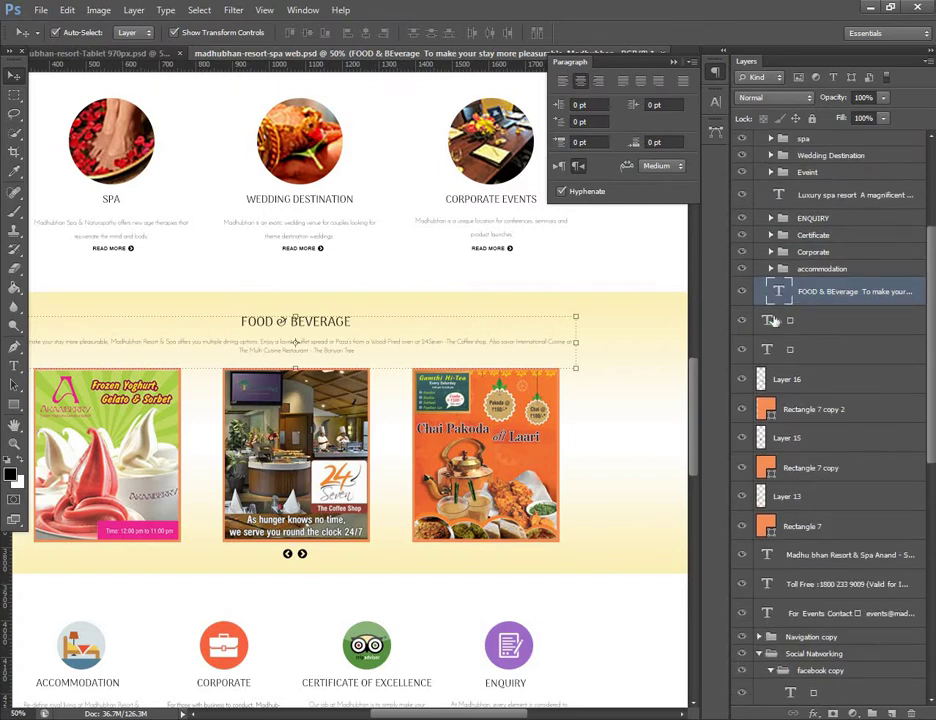
{"action": "left_click", "coordinate": [797, 320]}
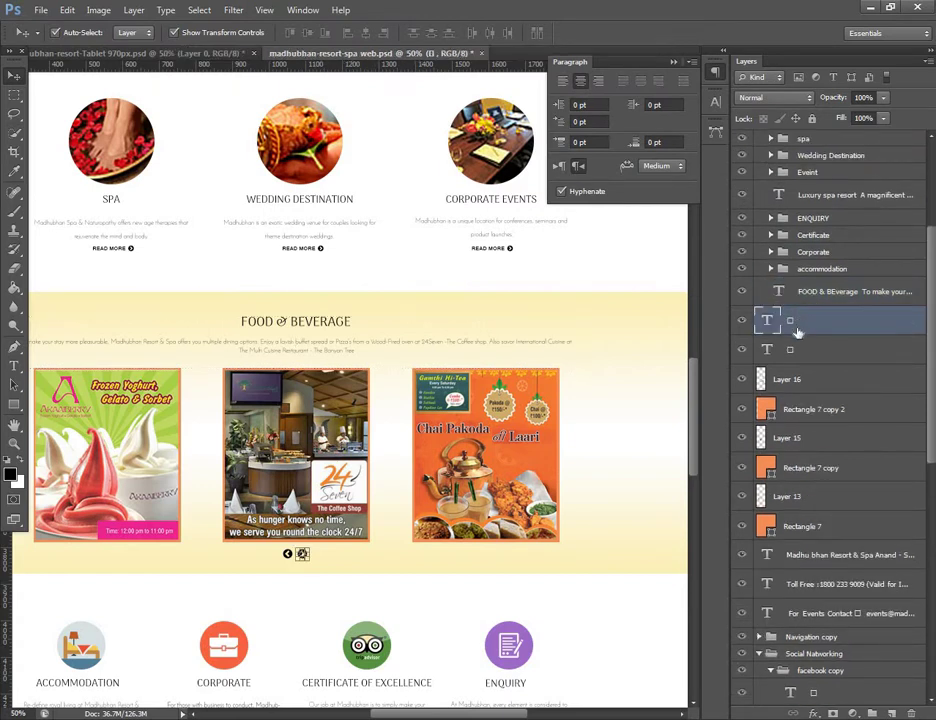
{"action": "left_click", "coordinate": [792, 382]}
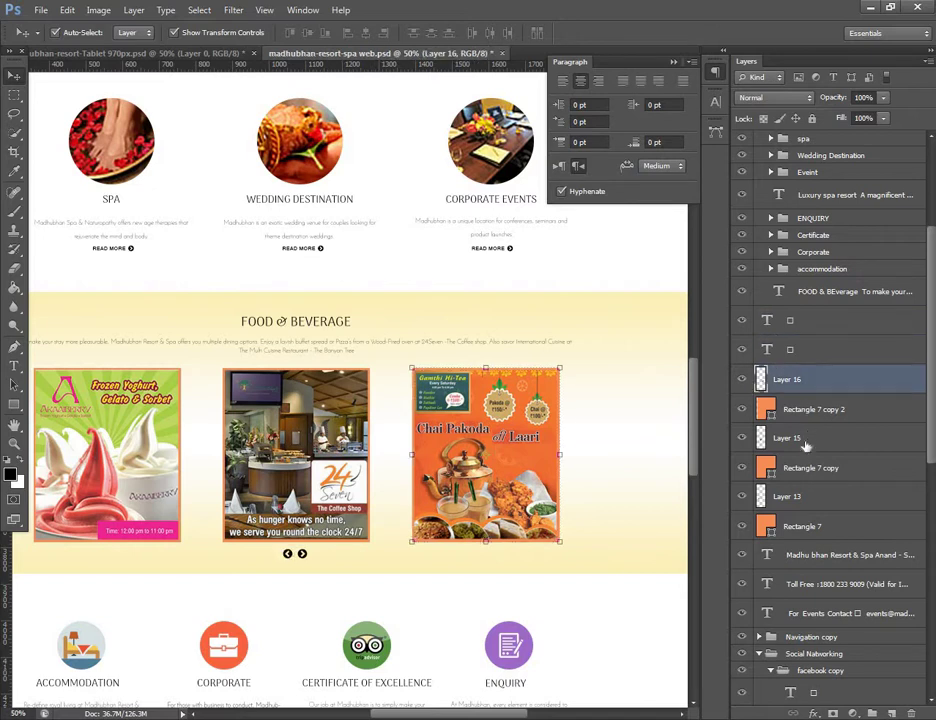
{"action": "key", "text": "alt+bracketleft"}
{"action": "key", "text": "alt+bracketleft"}
{"action": "key", "text": "alt+bracketleft"}
{"action": "key", "text": "alt+bracketleft"}
{"action": "key", "text": "alt+bracketleft"}
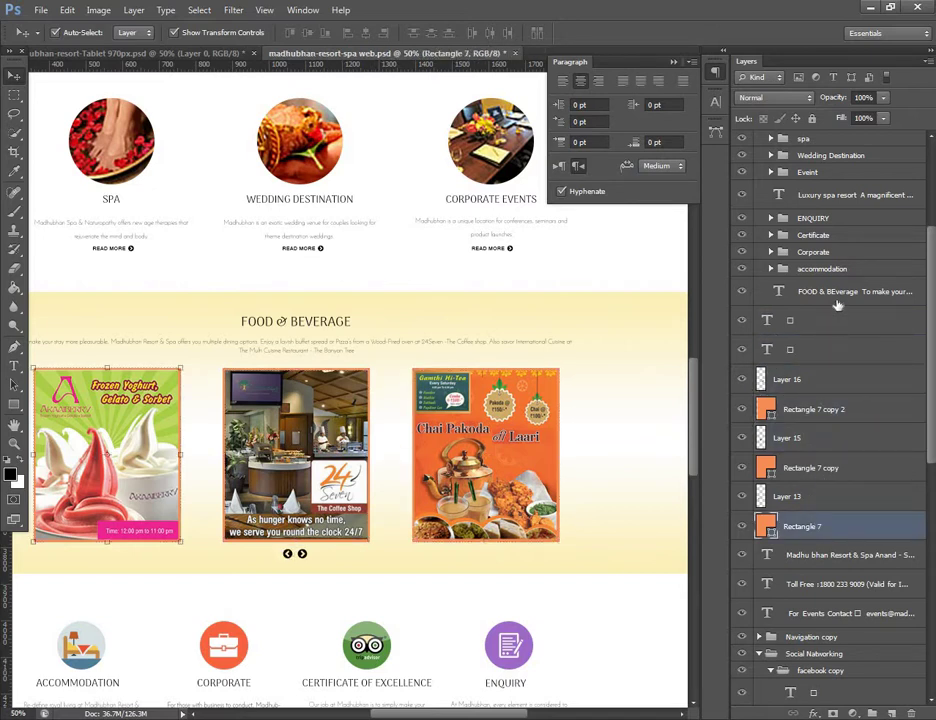
{"action": "left_click", "coordinate": [800, 292], "text": "shift"}
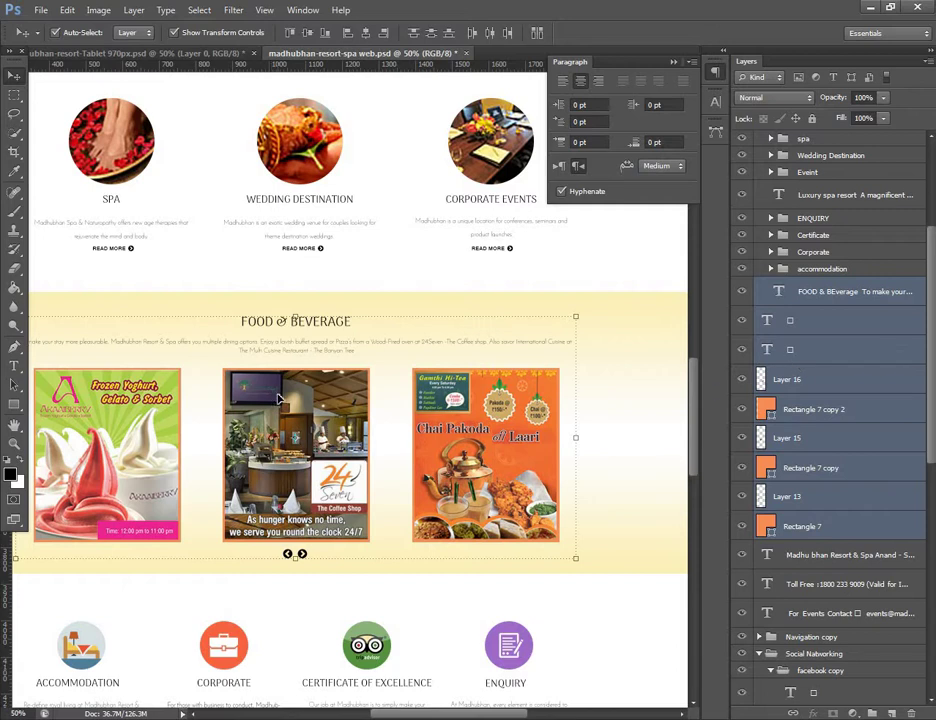
- Drop the Food & Beverage layers into the Tablet document and nudge them below Corporate Events
{"action": "left_click_drag", "start_coordinate": [285, 393], "coordinate": [287, 484]}
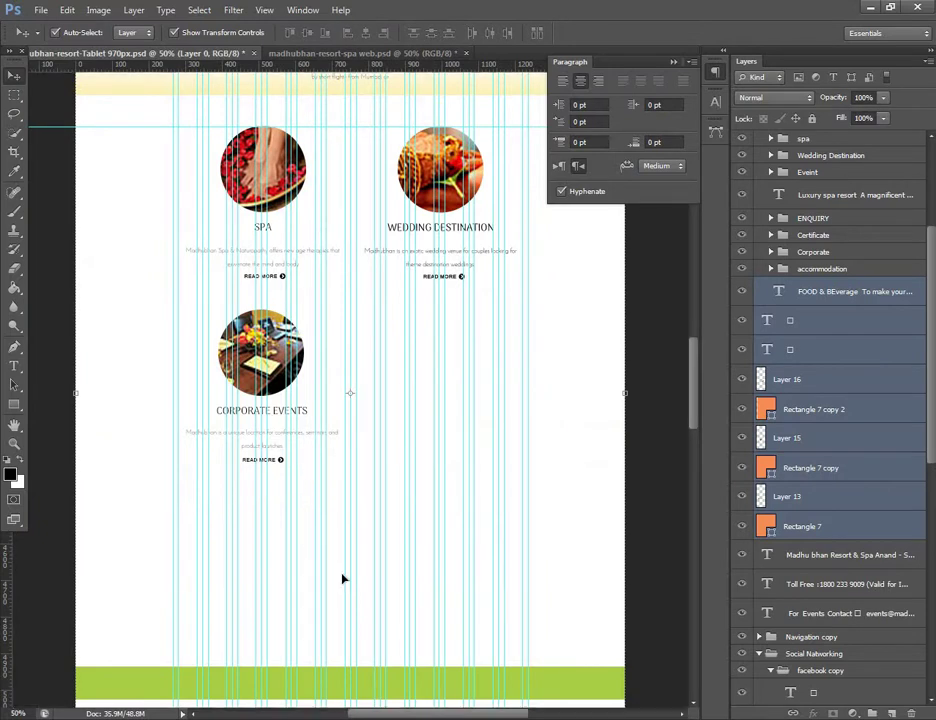
{"action": "left_click_drag", "start_coordinate": [287, 484], "coordinate": [345, 581]}
{"action": "scroll", "coordinate": [425, 478], "scroll_direction": "down", "scroll_amount": 1}
{"action": "scroll", "coordinate": [425, 478], "scroll_direction": "down", "scroll_amount": 1}
{"action": "scroll", "coordinate": [425, 478], "scroll_direction": "down", "scroll_amount": 1}
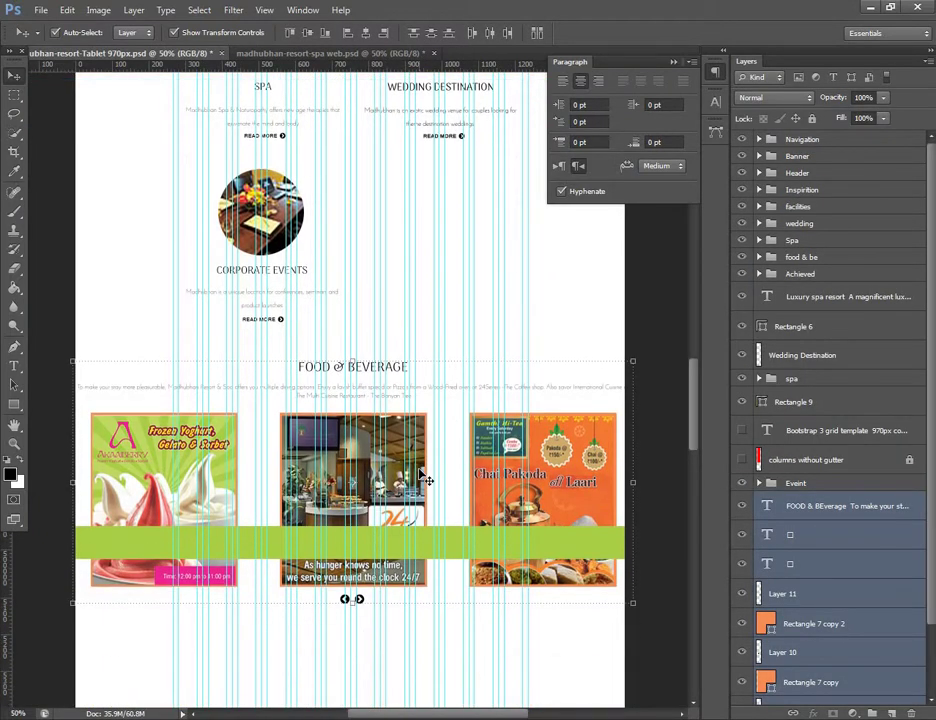
{"action": "scroll", "coordinate": [425, 478], "scroll_direction": "down", "scroll_amount": 1}
{"action": "scroll", "coordinate": [425, 478], "scroll_direction": "down", "scroll_amount": 1}
{"action": "scroll", "coordinate": [427, 481], "scroll_direction": "down", "scroll_amount": 1}
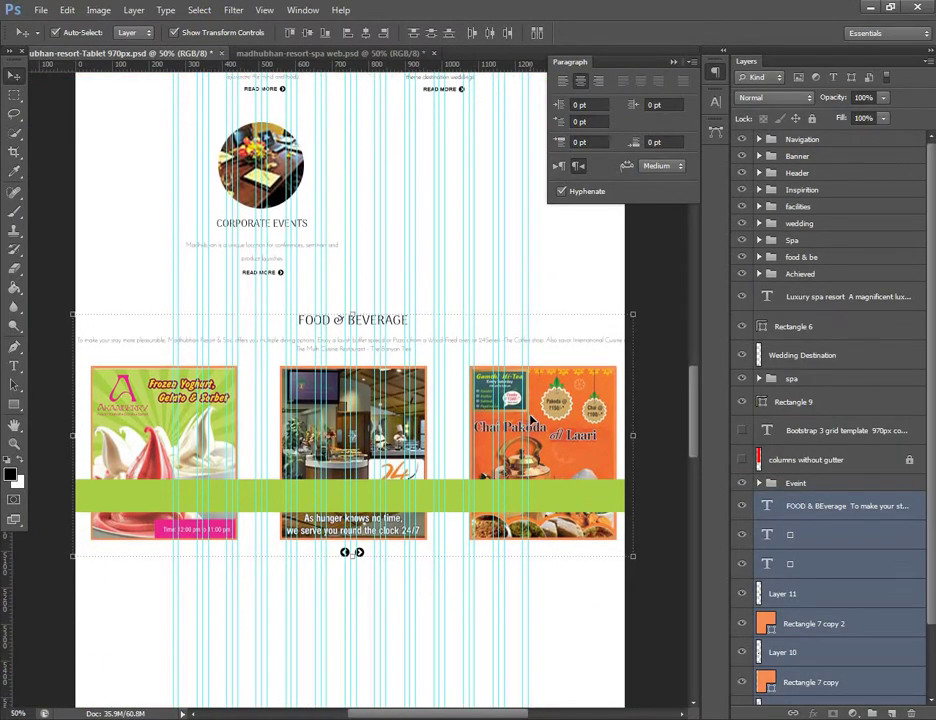
{"action": "scroll", "coordinate": [427, 481], "scroll_direction": "down", "scroll_amount": 1}
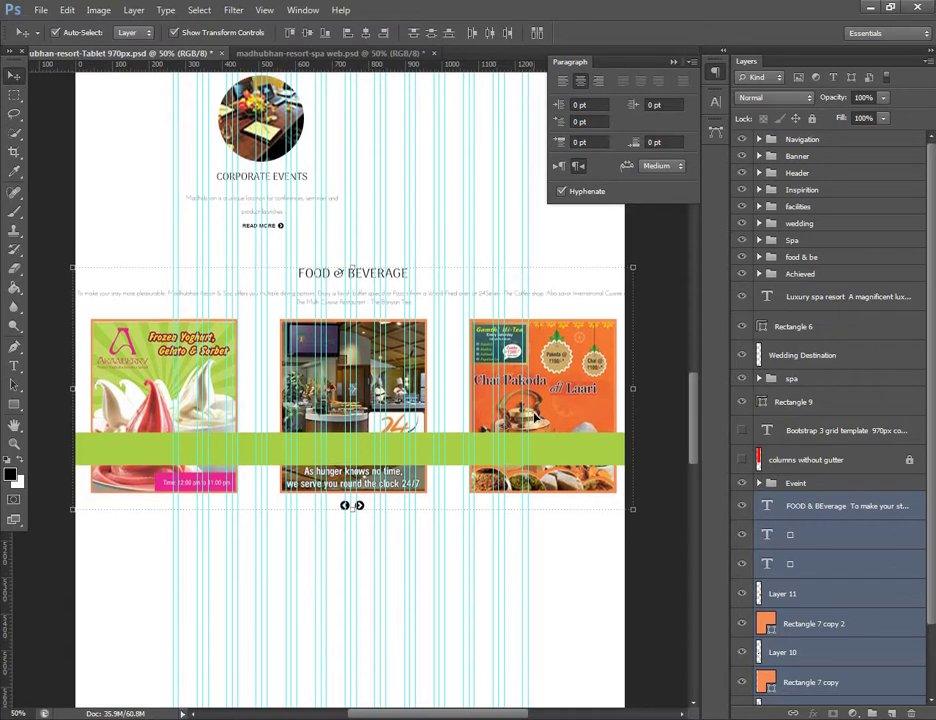
{"action": "key", "text": "shift+Down"}
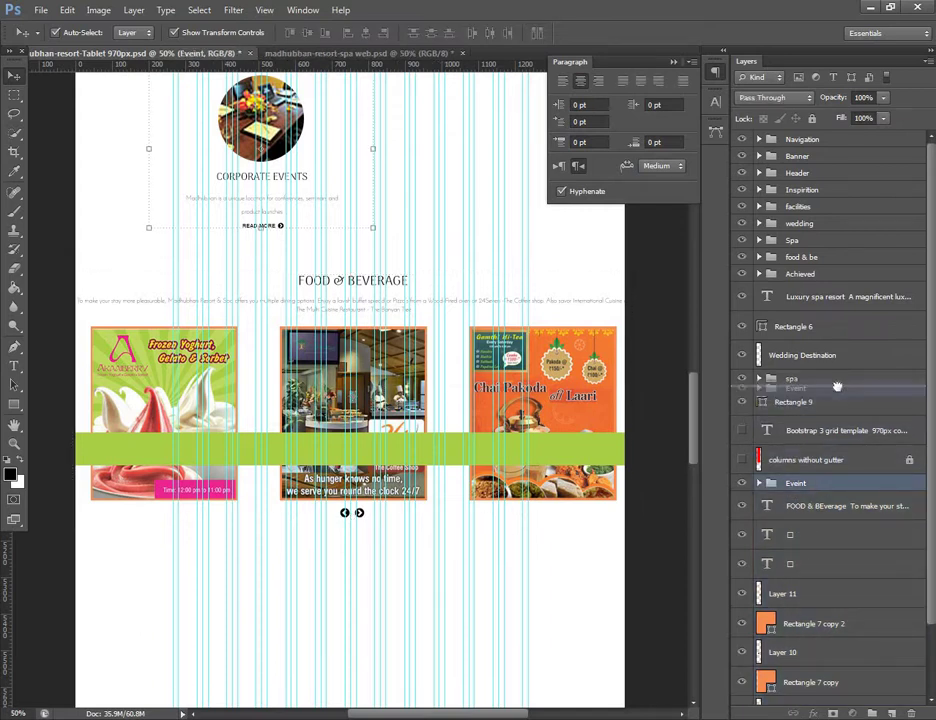
- Move the Event folder to sit directly below the spa folder in the Layers panel
{"action": "left_click_drag", "start_coordinate": [811, 487], "coordinate": [898, 388]}
{"action": "scroll", "coordinate": [787, 565], "scroll_direction": "down", "scroll_amount": 1}
{"action": "scroll", "coordinate": [785, 572], "scroll_direction": "down", "scroll_amount": 2}
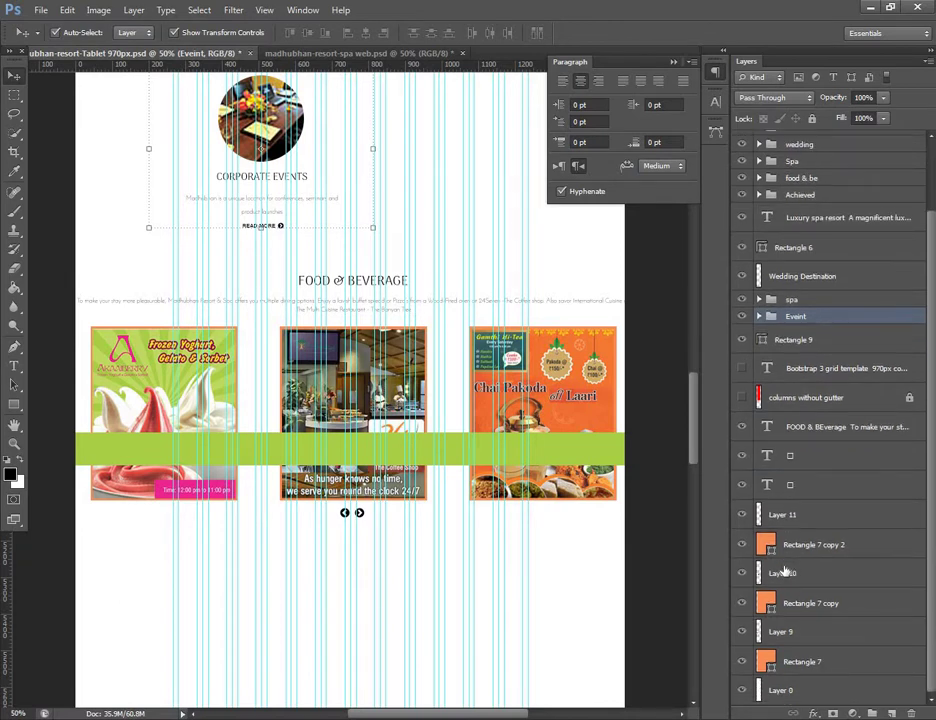
{"action": "scroll", "coordinate": [844, 528], "scroll_direction": "up", "scroll_amount": 1}
{"action": "scroll", "coordinate": [844, 527], "scroll_direction": "up", "scroll_amount": 2}
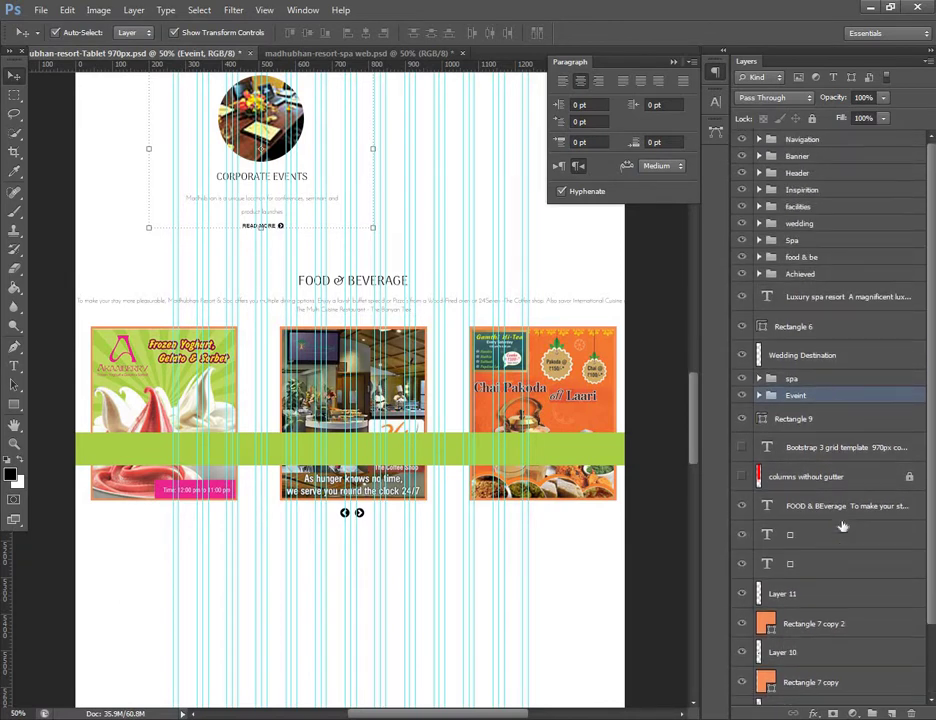
- Check the Luxury spa resort text, Rectangle 6, Wedding Destination and Layer 0 layers
{"action": "left_click", "coordinate": [806, 305]}
{"action": "left_click", "coordinate": [806, 330]}
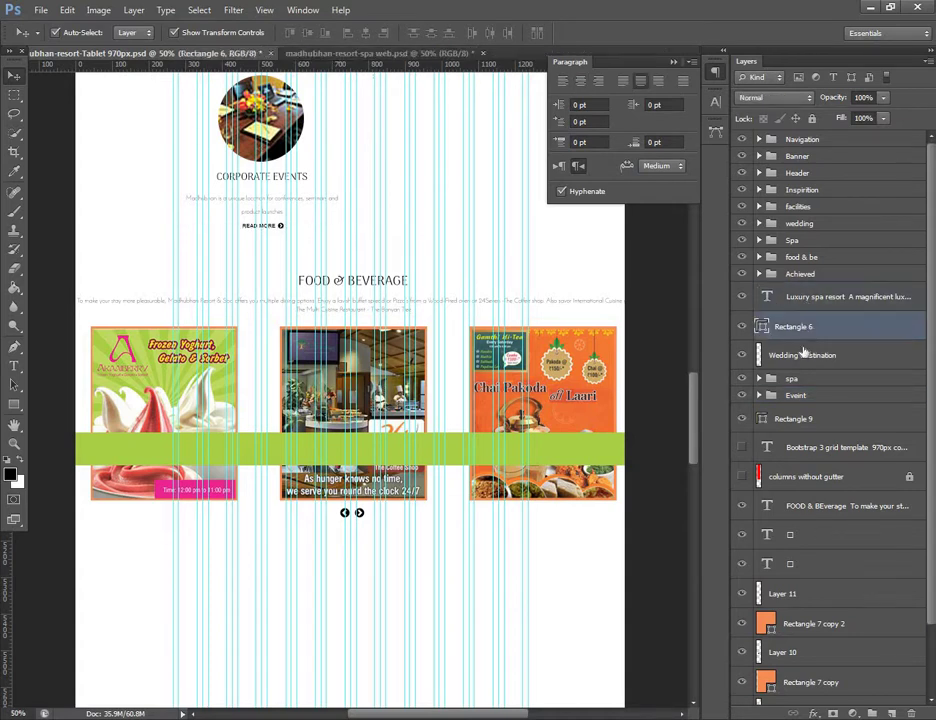
{"action": "left_click", "coordinate": [802, 356]}
{"action": "scroll", "coordinate": [799, 433], "scroll_direction": "down", "scroll_amount": 3}
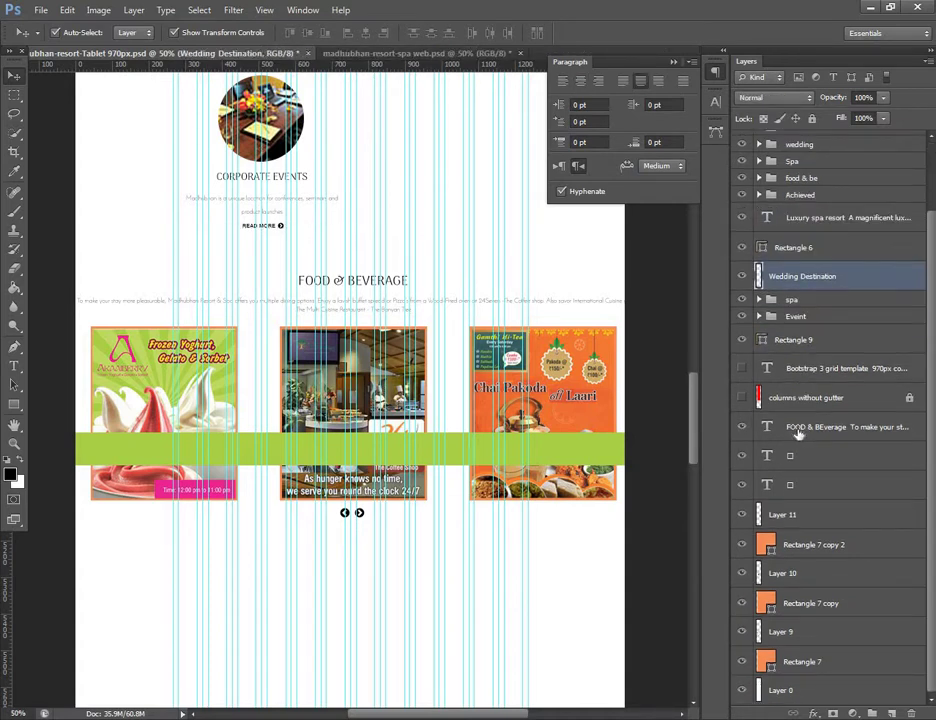
{"action": "scroll", "coordinate": [846, 505], "scroll_direction": "up", "scroll_amount": 2}
{"action": "scroll", "coordinate": [846, 505], "scroll_direction": "up", "scroll_amount": 1}
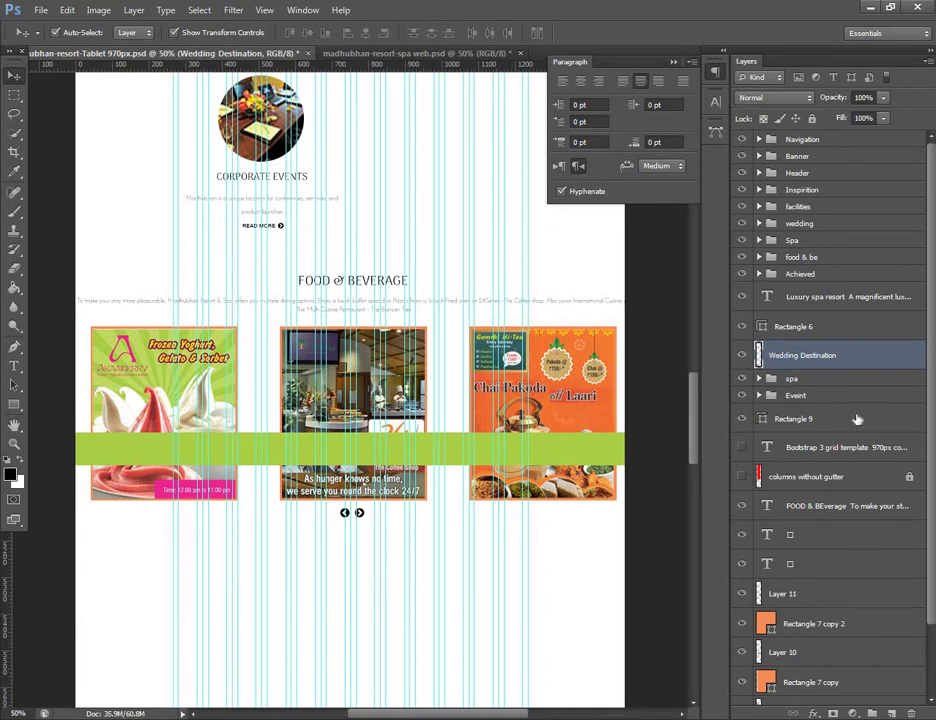
{"action": "left_click", "coordinate": [376, 217]}
{"action": "scroll", "coordinate": [405, 238], "scroll_direction": "up", "scroll_amount": 1}
{"action": "scroll", "coordinate": [416, 244], "scroll_direction": "up", "scroll_amount": 3}
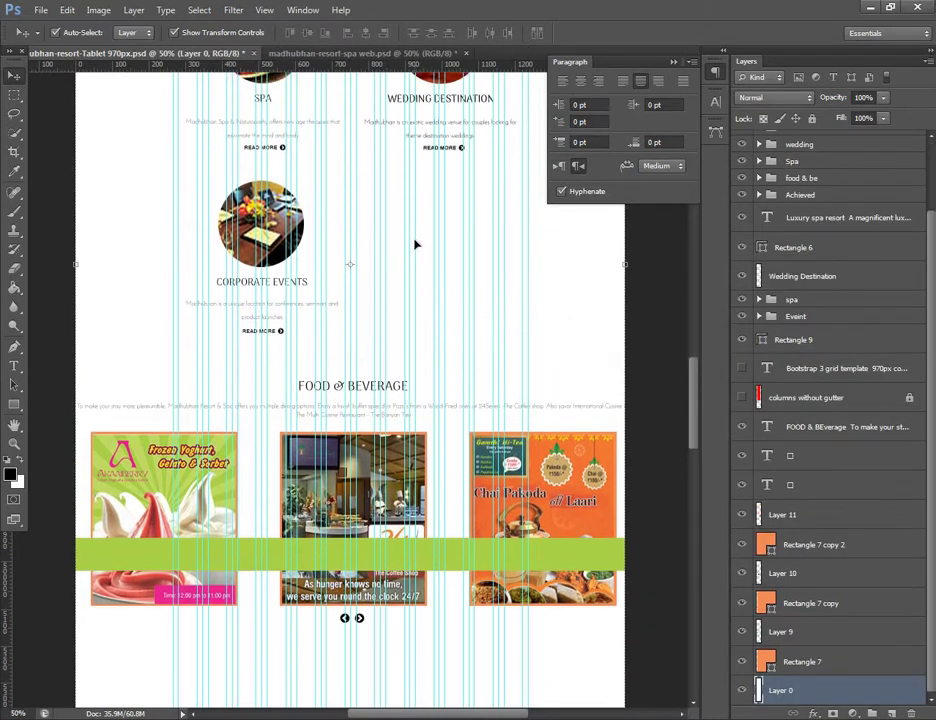
{"action": "scroll", "coordinate": [416, 244], "scroll_direction": "up", "scroll_amount": 2}
- Collapse the spa folder, select the Wedding Destination layer and confirm its name
{"action": "left_click", "coordinate": [268, 135]}
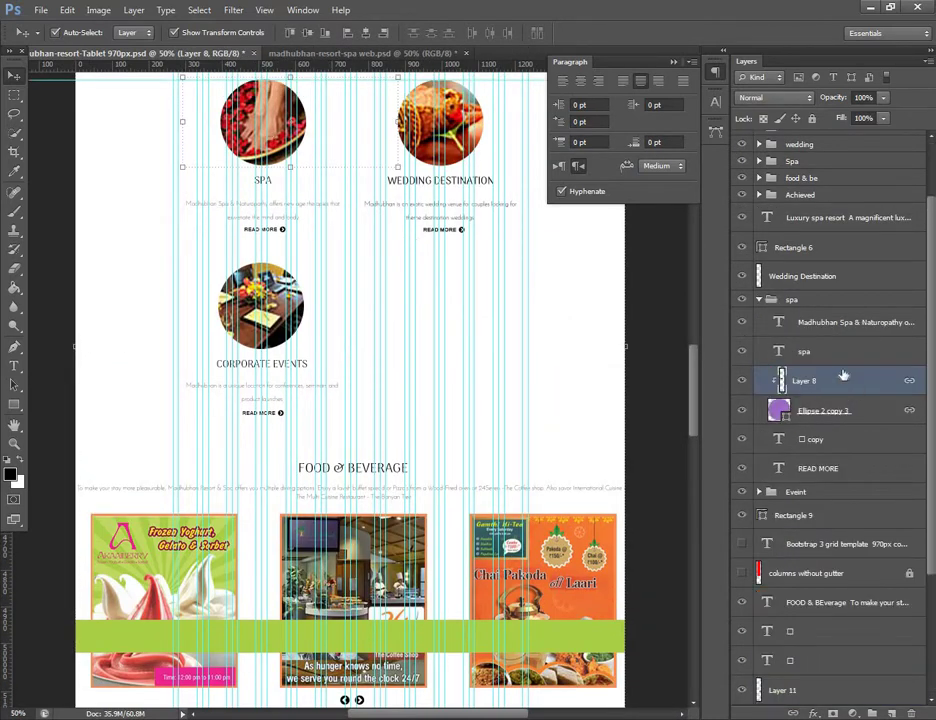
{"action": "left_click", "coordinate": [760, 300]}
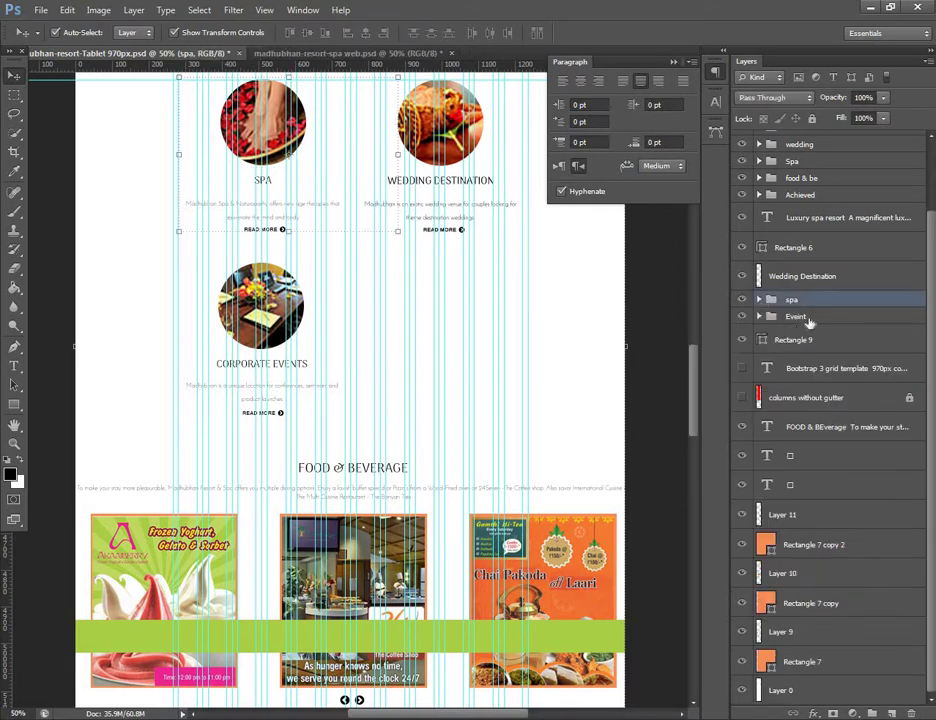
{"action": "left_click", "coordinate": [481, 157]}
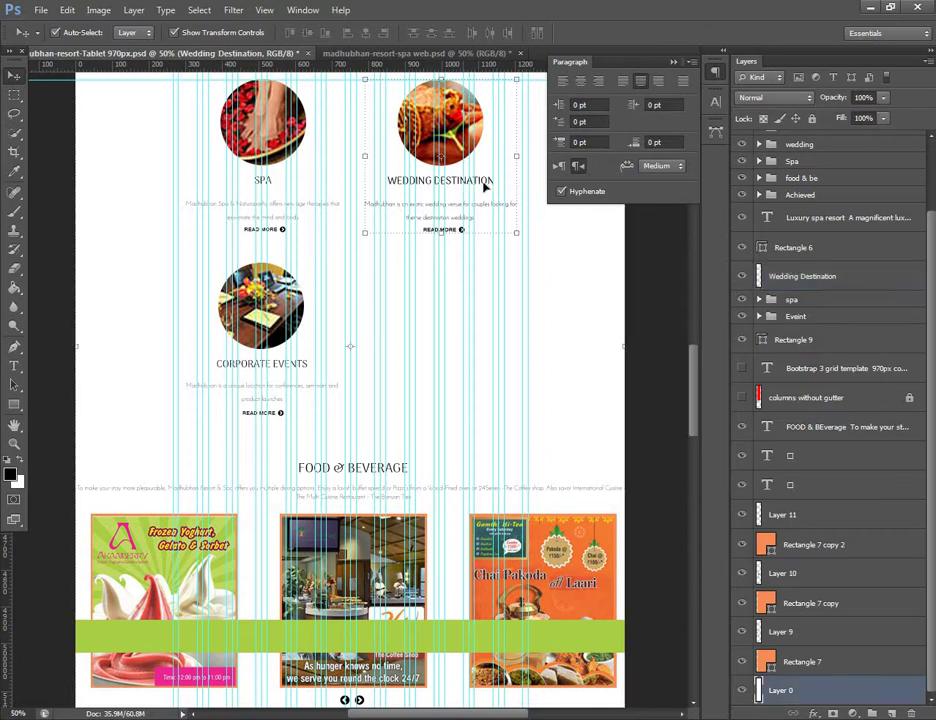
{"action": "left_click_drag", "start_coordinate": [479, 184], "coordinate": [476, 203]}
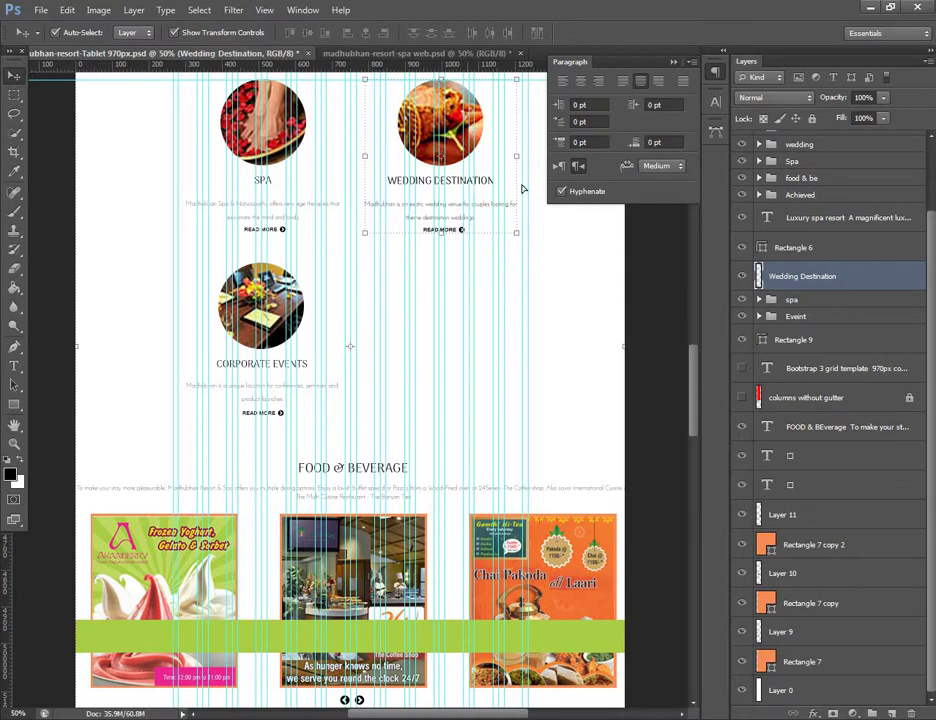
{"action": "left_click", "coordinate": [476, 190]}
{"action": "left_click_drag", "start_coordinate": [461, 183], "coordinate": [468, 200]}
{"action": "left_click", "coordinate": [741, 276]}
{"action": "left_click", "coordinate": [741, 276]}
{"action": "double_click", "coordinate": [795, 277]}
{"action": "key", "text": "Return"}
- Copy the Wedding Destination group from the spa web mockup into the tablet mockup
{"action": "left_click", "coordinate": [403, 54]}
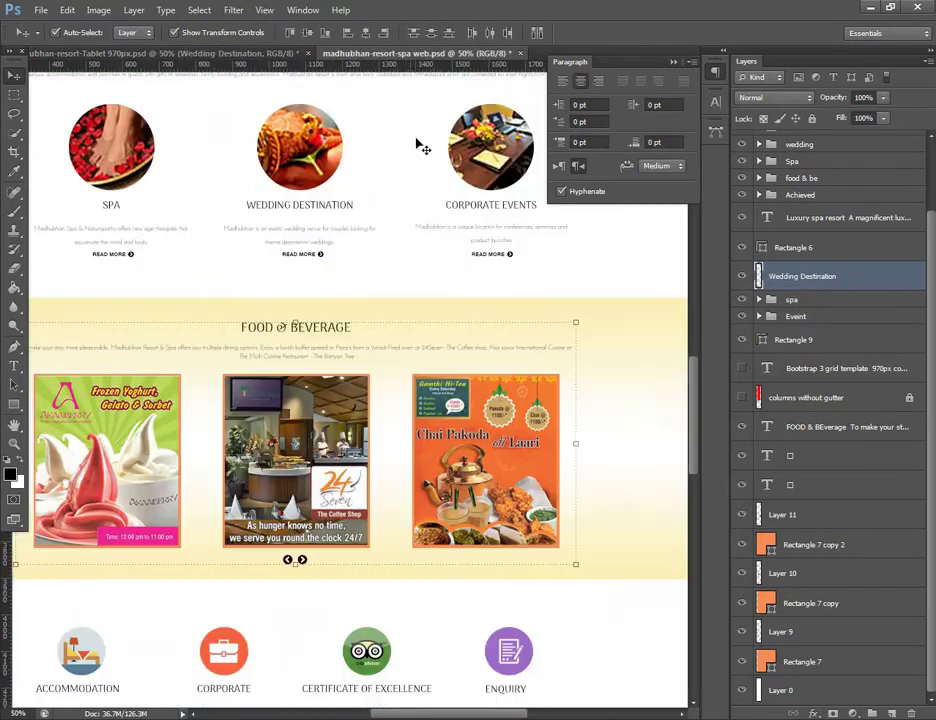
{"action": "left_click", "coordinate": [234, 120]}
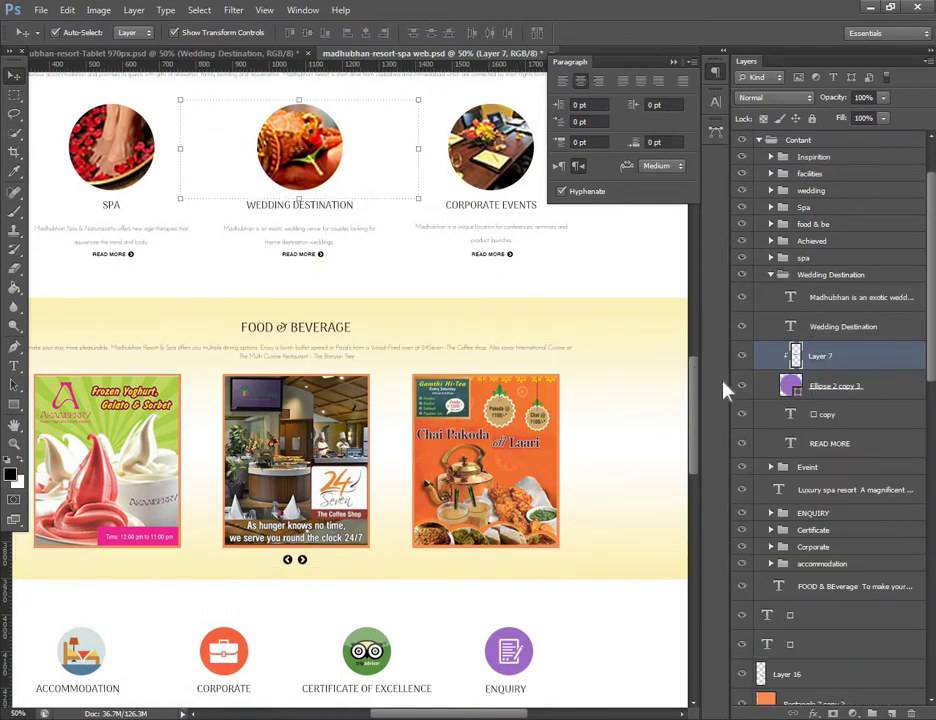
{"action": "left_click", "coordinate": [565, 203]}
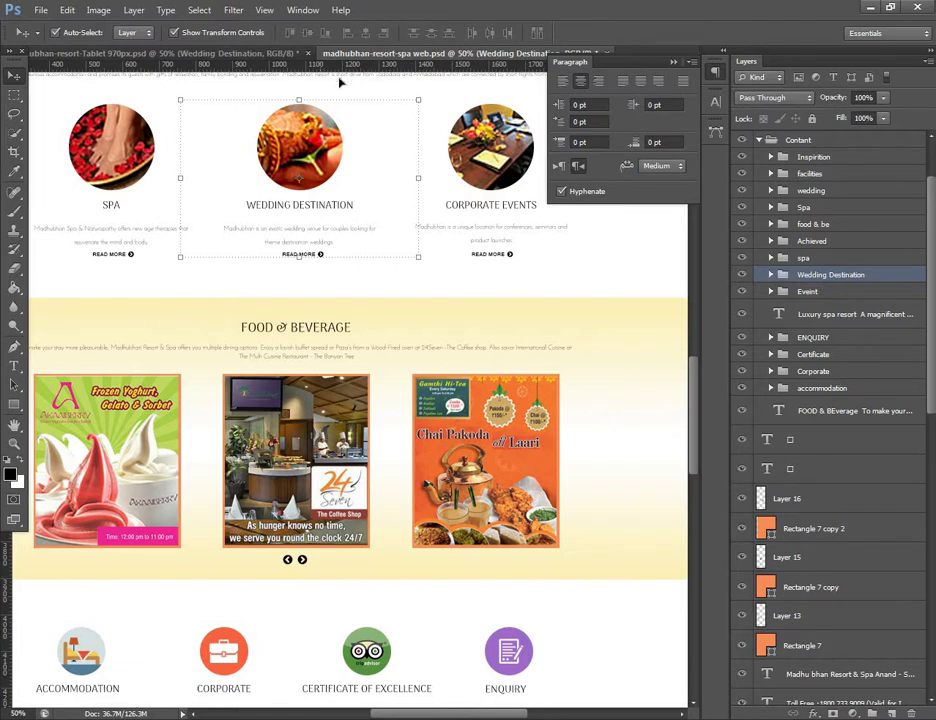
{"action": "mouse_move", "coordinate": [318, 215]}
{"action": "left_mouse_down"}
{"action": "mouse_move", "coordinate": [453, 190]}
{"action": "mouse_move", "coordinate": [462, 218]}
{"action": "left_mouse_up"}
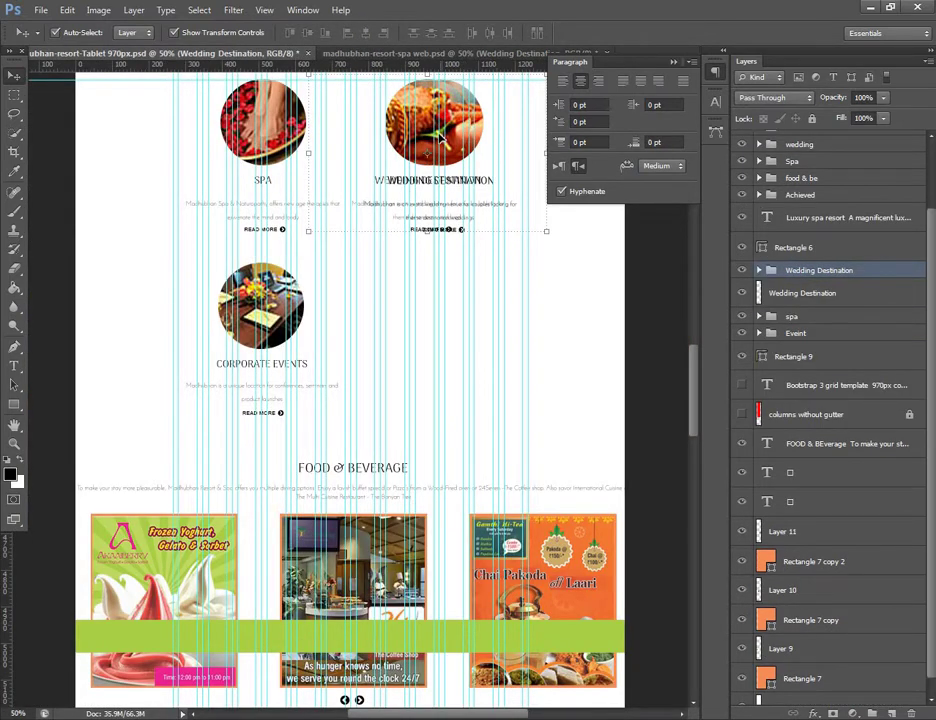
{"action": "left_click_drag", "start_coordinate": [450, 150], "coordinate": [458, 231]}
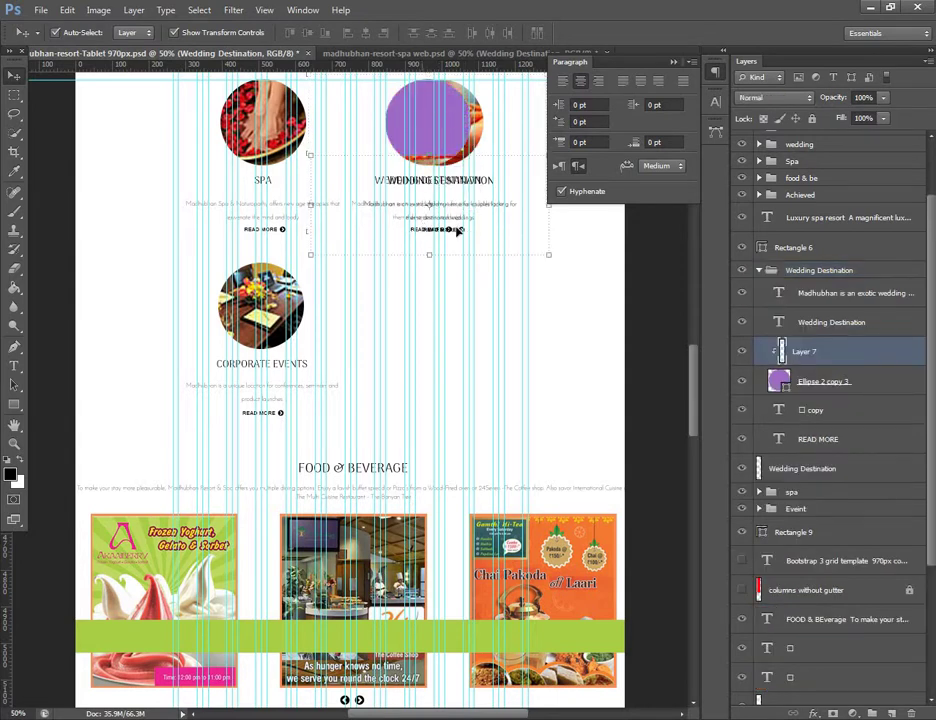
{"action": "key", "text": "ctrl+z"}
- Link the wedding photo (Layer 7) with the purple circle layer in the Wedding Destination group
{"action": "left_click", "coordinate": [758, 271]}
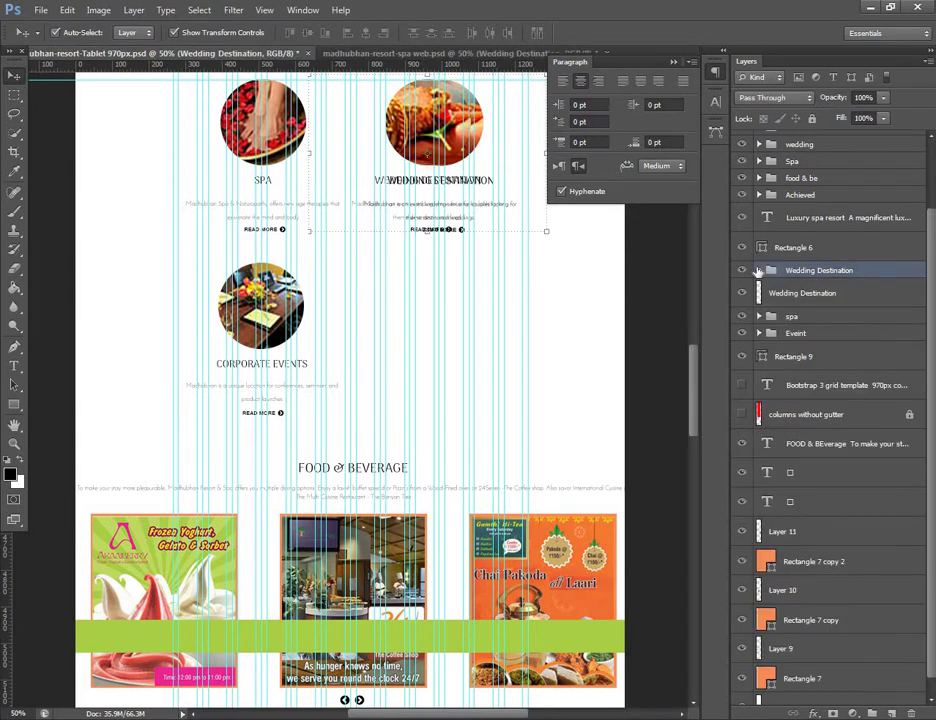
{"action": "left_click", "coordinate": [758, 271]}
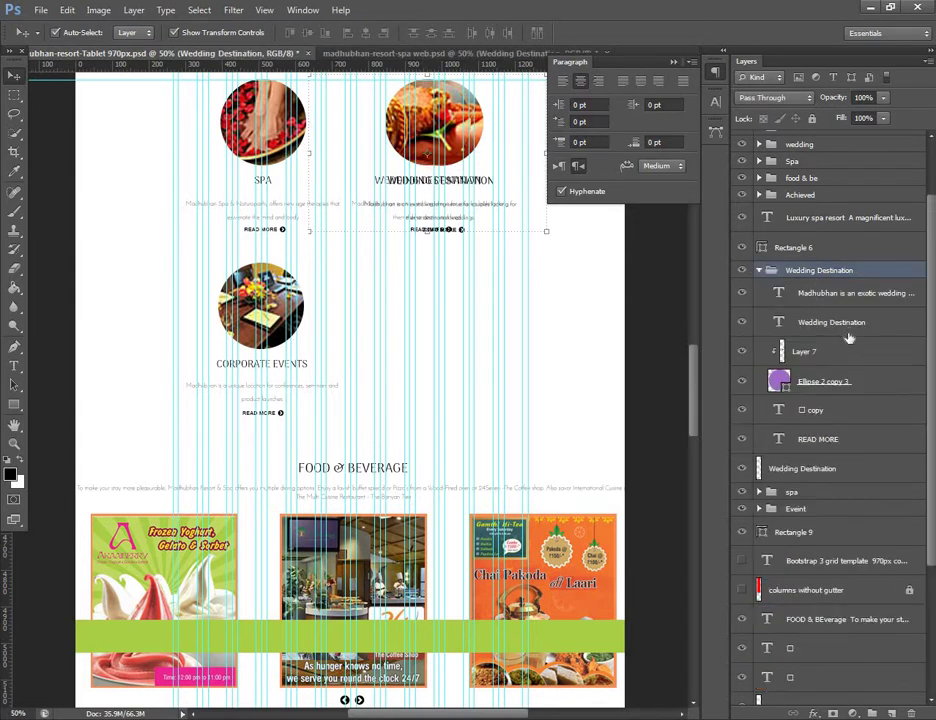
{"action": "left_click", "coordinate": [848, 340]}
{"action": "left_click", "coordinate": [908, 277]}
{"action": "left_click", "coordinate": [860, 322]}
{"action": "left_click", "coordinate": [844, 352]}
{"action": "left_click", "coordinate": [912, 383], "text": "shift"}
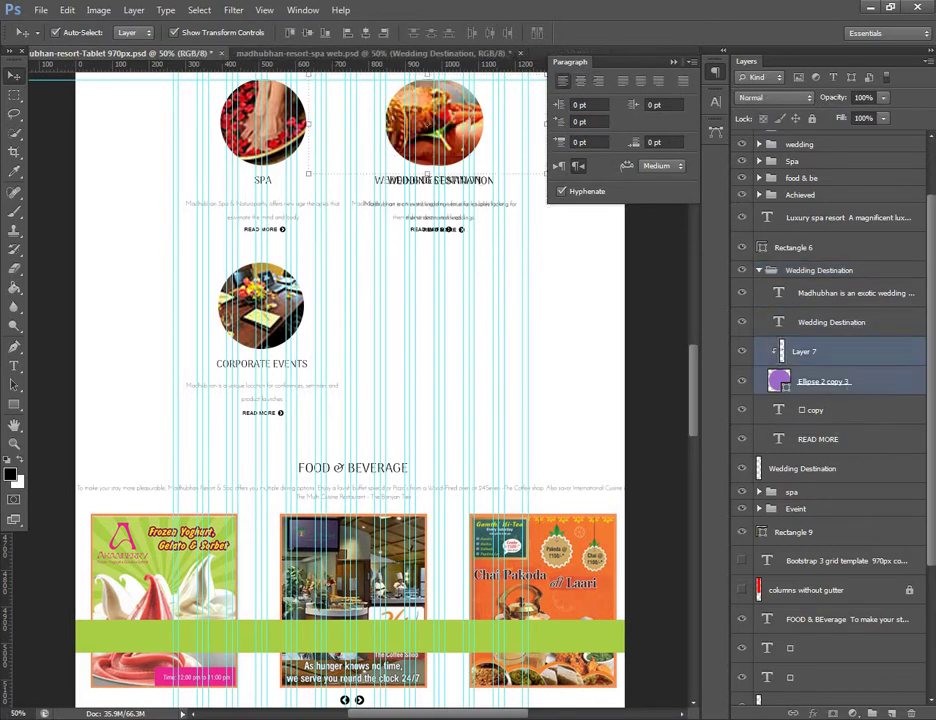
{"action": "left_click", "coordinate": [790, 712]}
- Collapse the Wedding Destination group and select the loose Wedding Destination layer
{"action": "left_click", "coordinate": [831, 322]}
{"action": "left_click", "coordinate": [806, 354]}
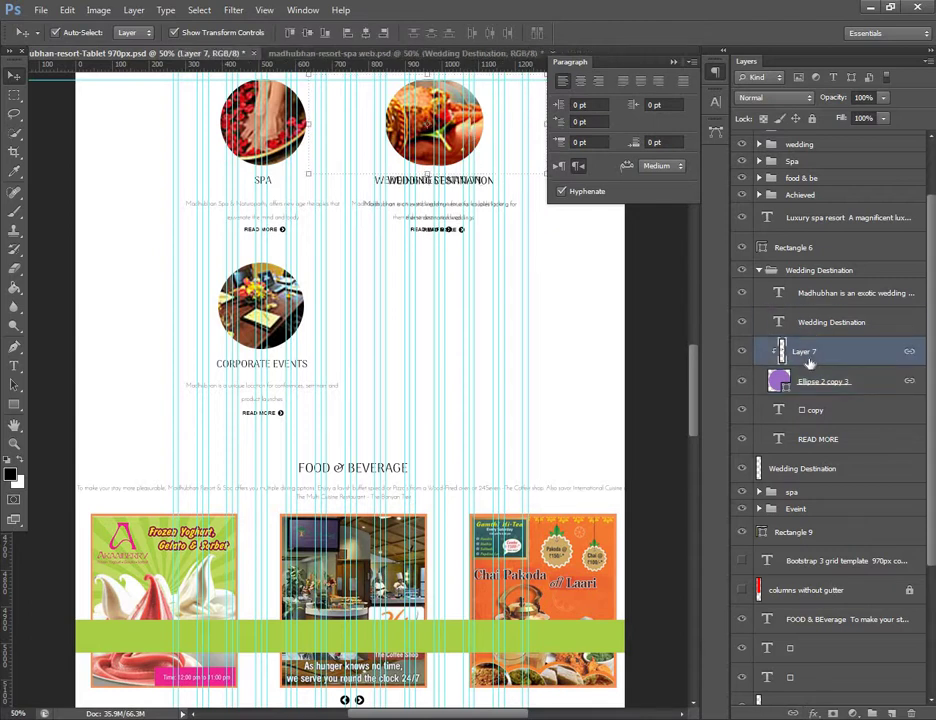
{"action": "left_click", "coordinate": [776, 272]}
{"action": "left_click", "coordinate": [760, 271]}
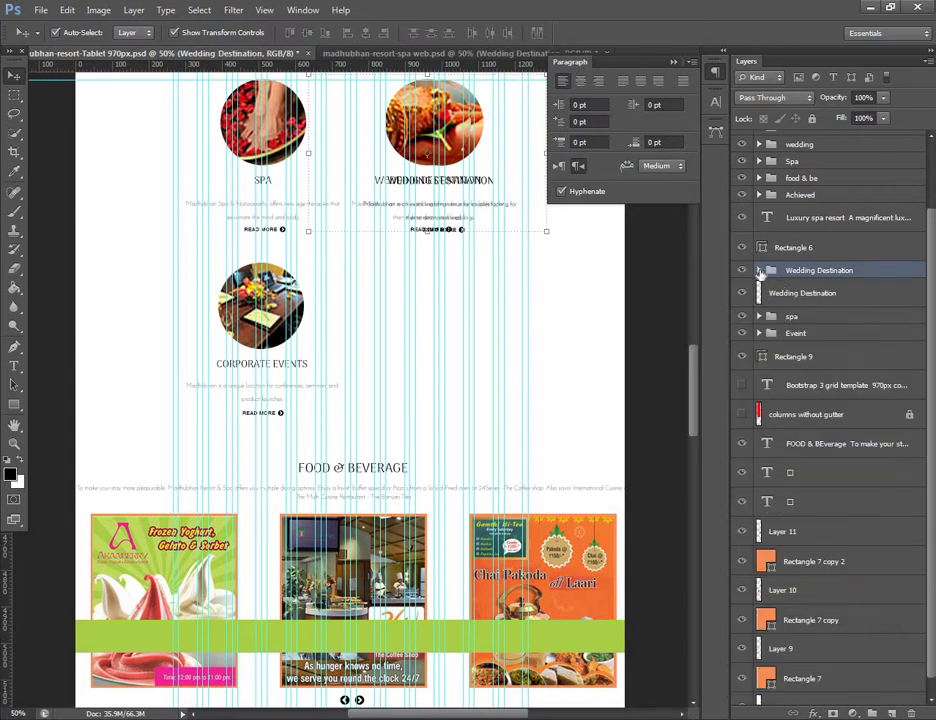
{"action": "left_click", "coordinate": [797, 294]}
- Put the loose Wedding Destination layer into its group and select the whole group
{"action": "left_click_drag", "start_coordinate": [793, 302], "coordinate": [800, 272]}
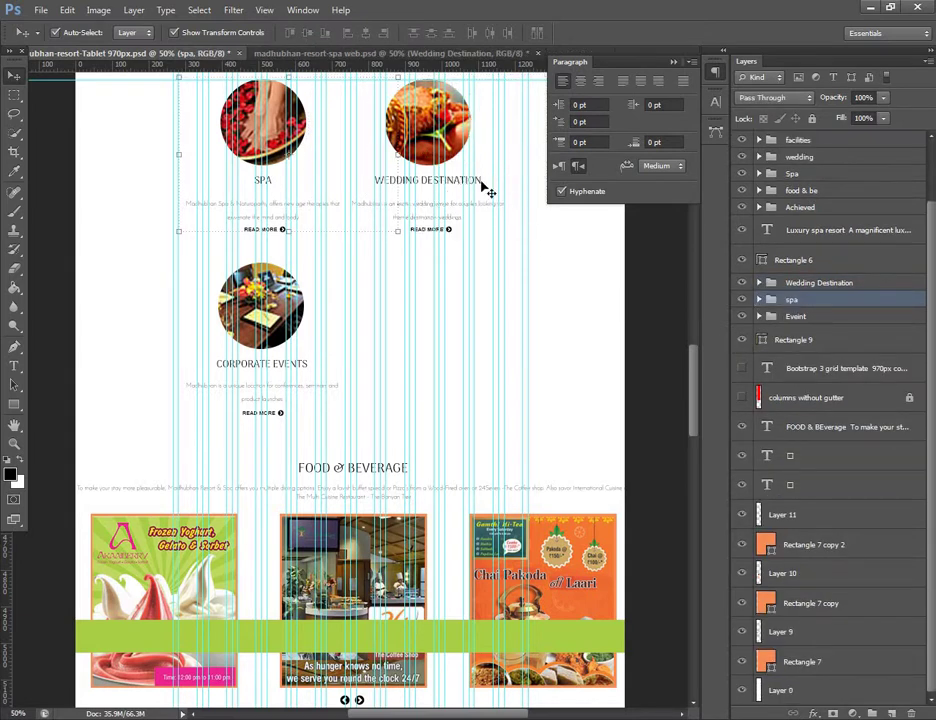
{"action": "left_click", "coordinate": [759, 283]}
{"action": "left_click", "coordinate": [805, 284]}
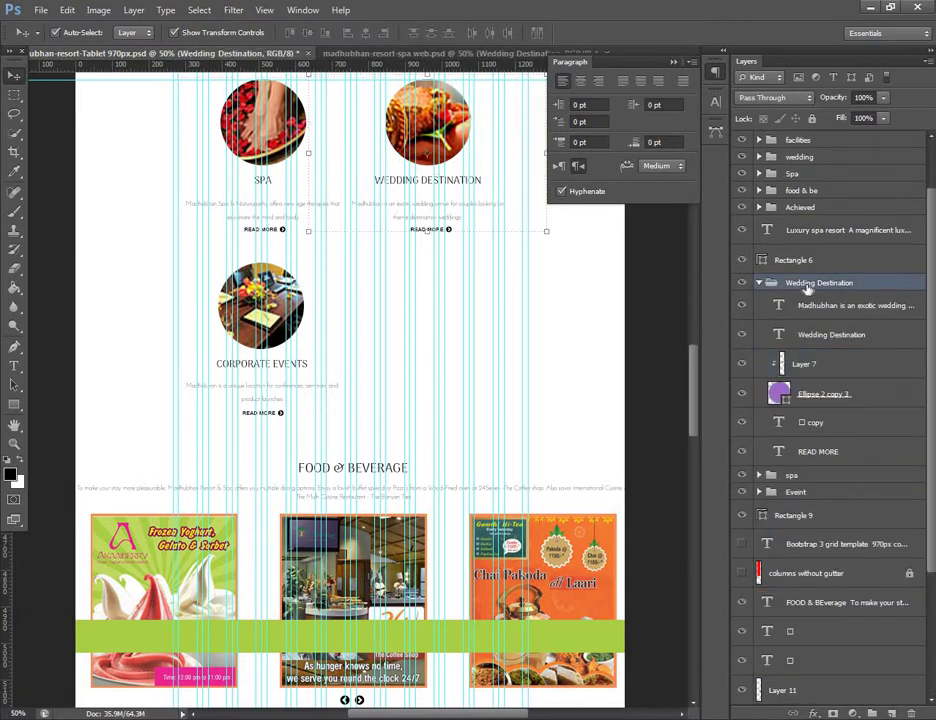
- Nudge the Wedding Destination group about 11 px right, fine-tuning by 1 px
{"action": "key", "text": "shift+Right"}
{"action": "key", "text": "shift+Right"}
{"action": "key", "text": "shift+Right"}
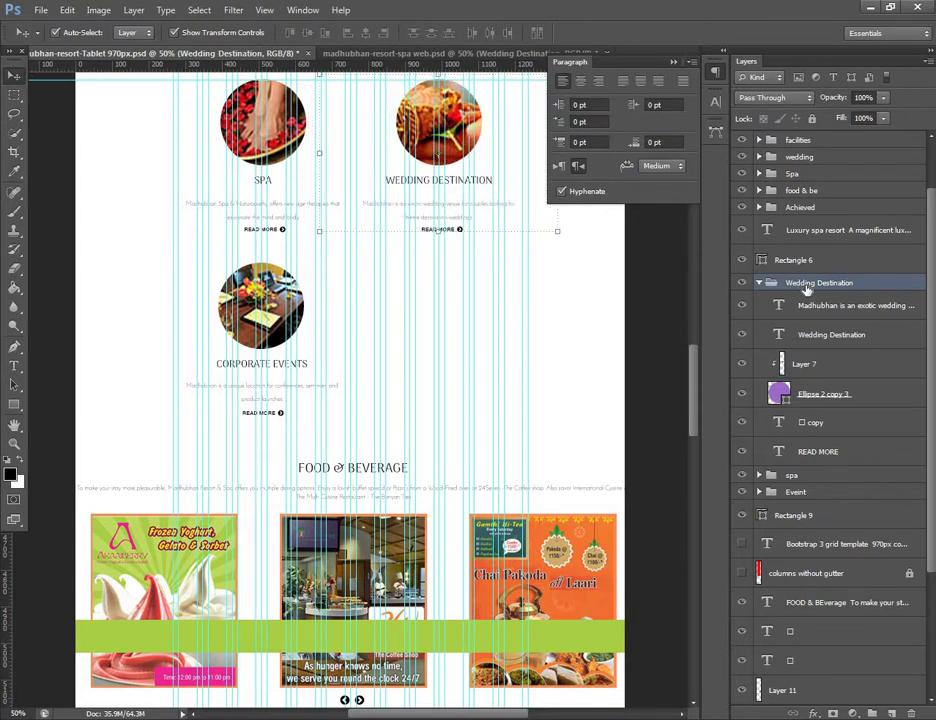
{"action": "key", "text": "shift+Down"}
{"action": "key", "text": "shift+Up"}
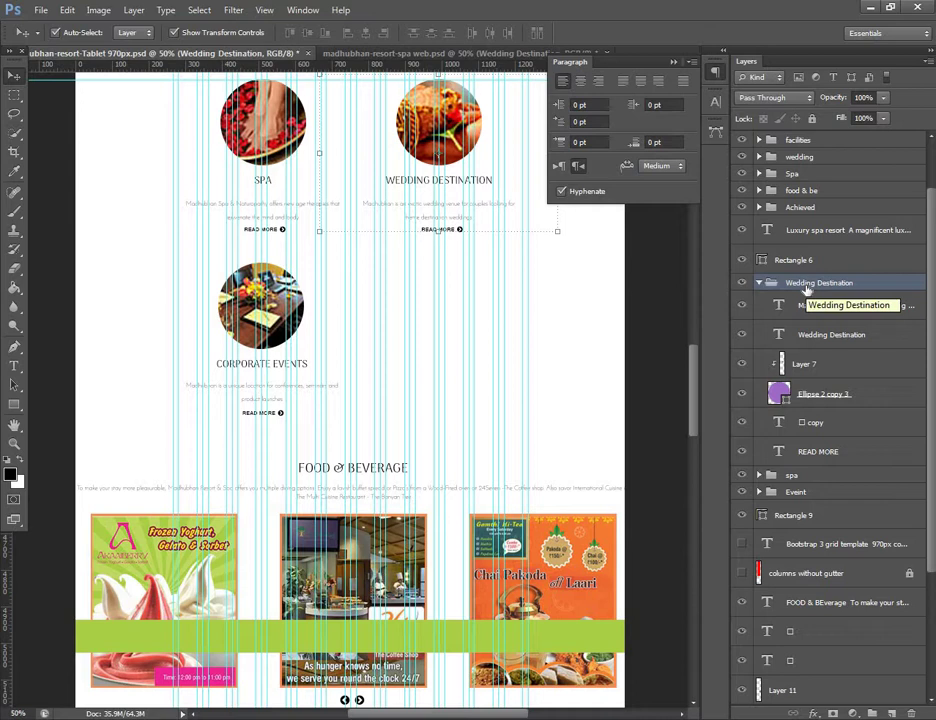
{"action": "key", "text": "Right"}
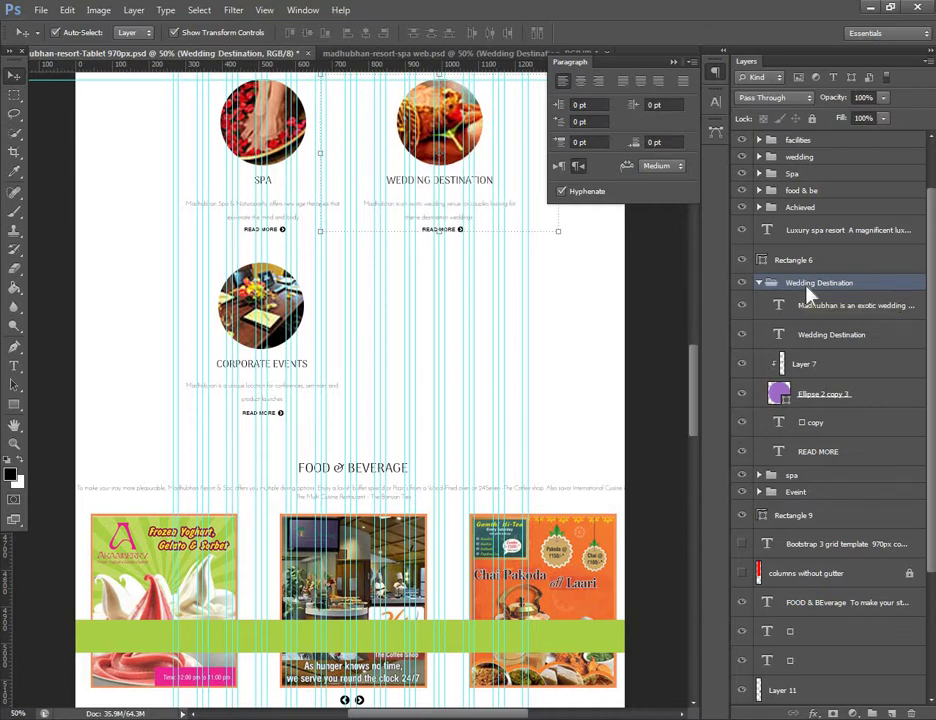
{"action": "scroll", "coordinate": [622, 416], "scroll_direction": "down", "scroll_amount": 2}
{"action": "scroll", "coordinate": [622, 416], "scroll_direction": "down", "scroll_amount": 1}
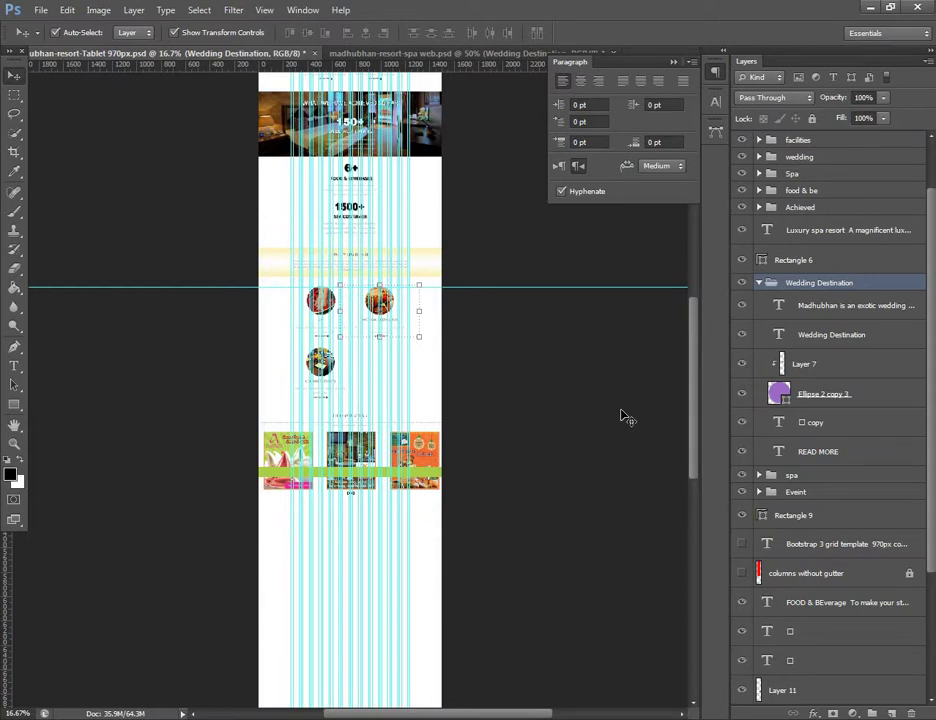
- Duplicate the pale yellow Luxury Spa Resort band onto the food section and stretch it over the images
{"action": "scroll", "coordinate": [622, 416], "scroll_direction": "up", "scroll_amount": 1}
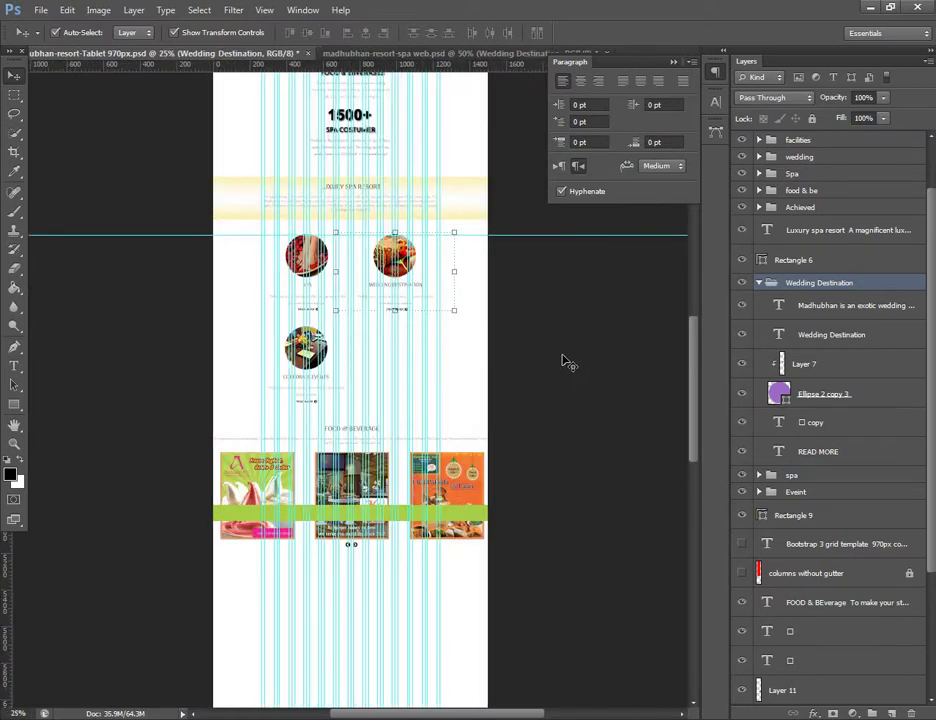
{"action": "scroll", "coordinate": [566, 362], "scroll_direction": "up", "scroll_amount": 1}
{"action": "scroll", "coordinate": [412, 484], "scroll_direction": "up", "scroll_amount": 1}
{"action": "left_click", "coordinate": [482, 211]}
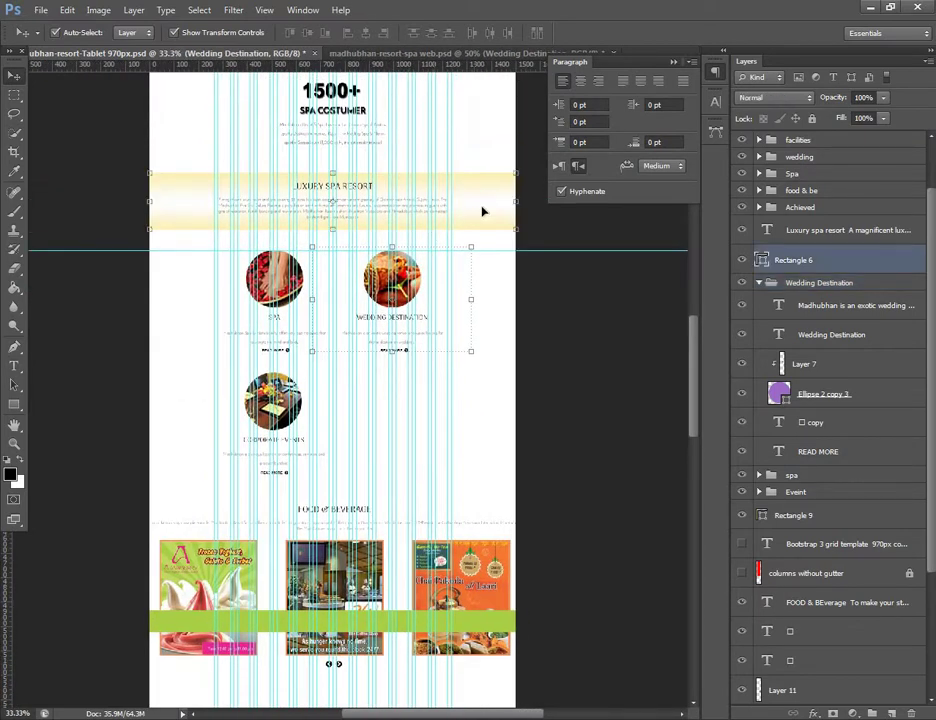
{"action": "left_click_drag", "start_coordinate": [488, 213], "coordinate": [470, 540]}
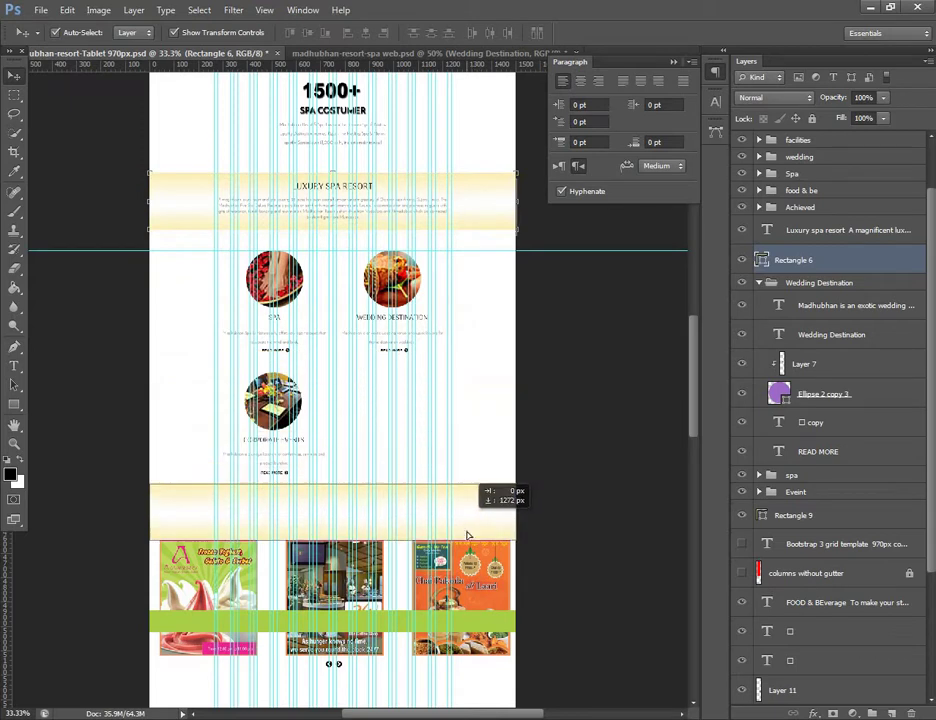
{"action": "scroll", "coordinate": [347, 468], "scroll_direction": "down", "scroll_amount": 3}
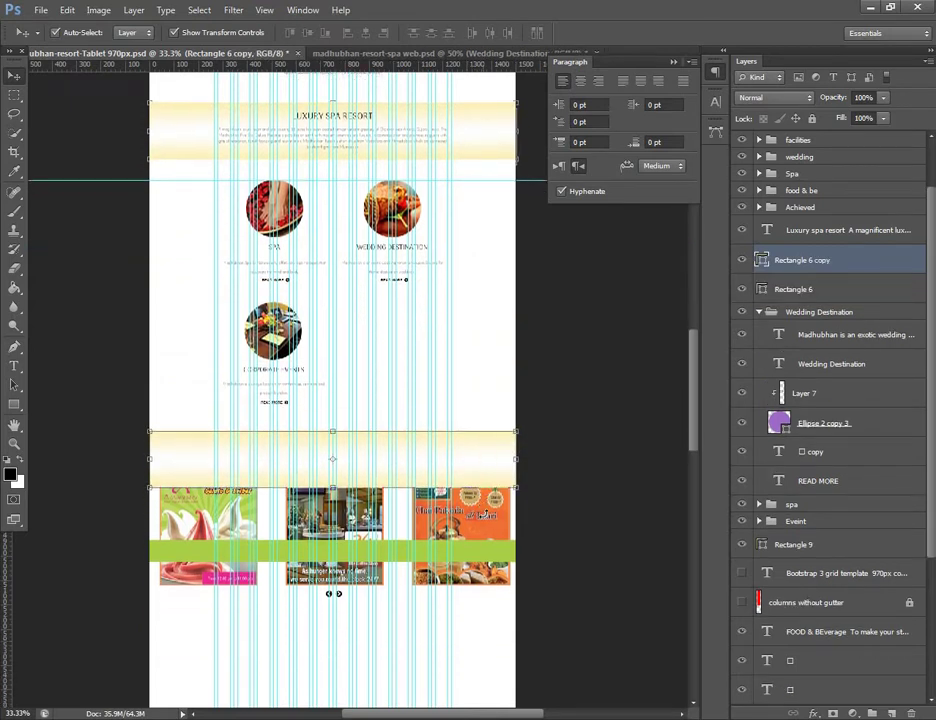
{"action": "left_click_drag", "start_coordinate": [333, 440], "coordinate": [333, 578]}
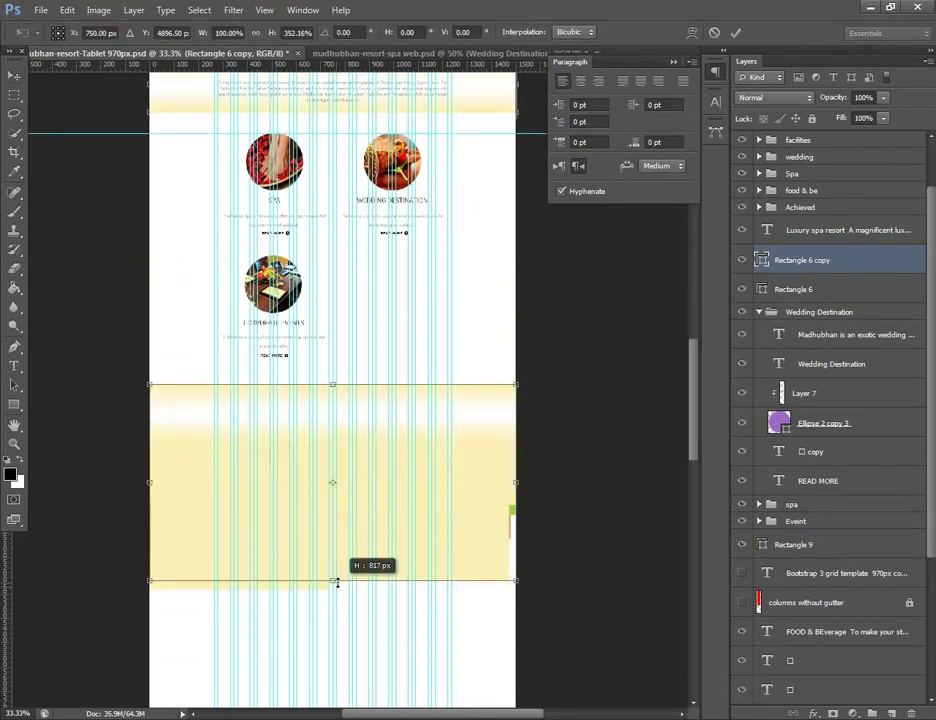
{"action": "key", "text": "Return"}
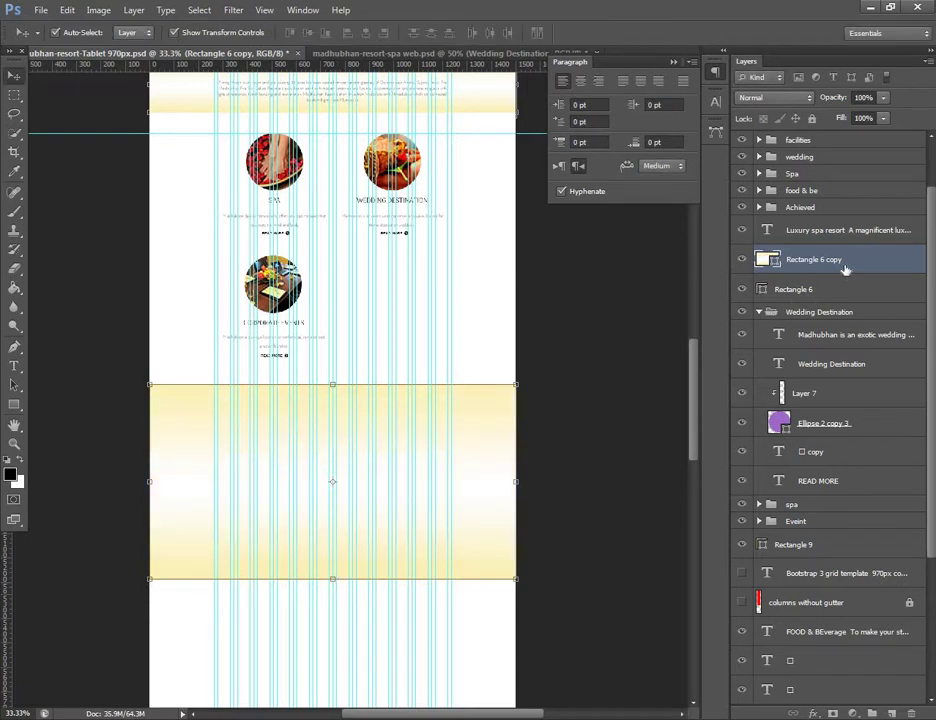
- Send the stretched Rectangle 6 copy to the bottom of the layer stack
{"action": "left_click", "coordinate": [760, 316]}
{"action": "left_click", "coordinate": [758, 312]}
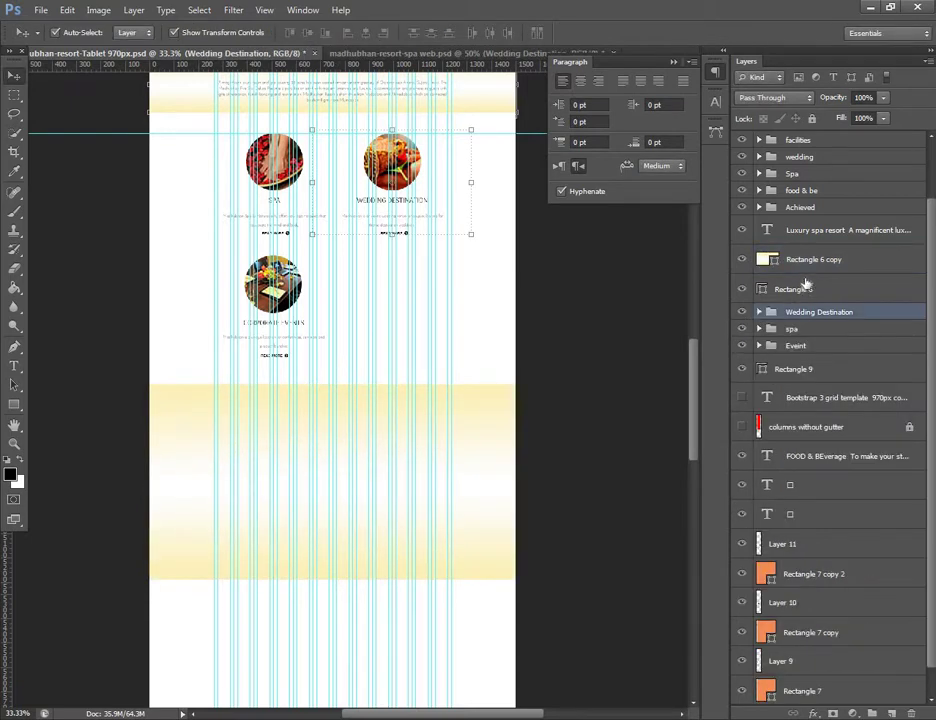
{"action": "left_click", "coordinate": [775, 262]}
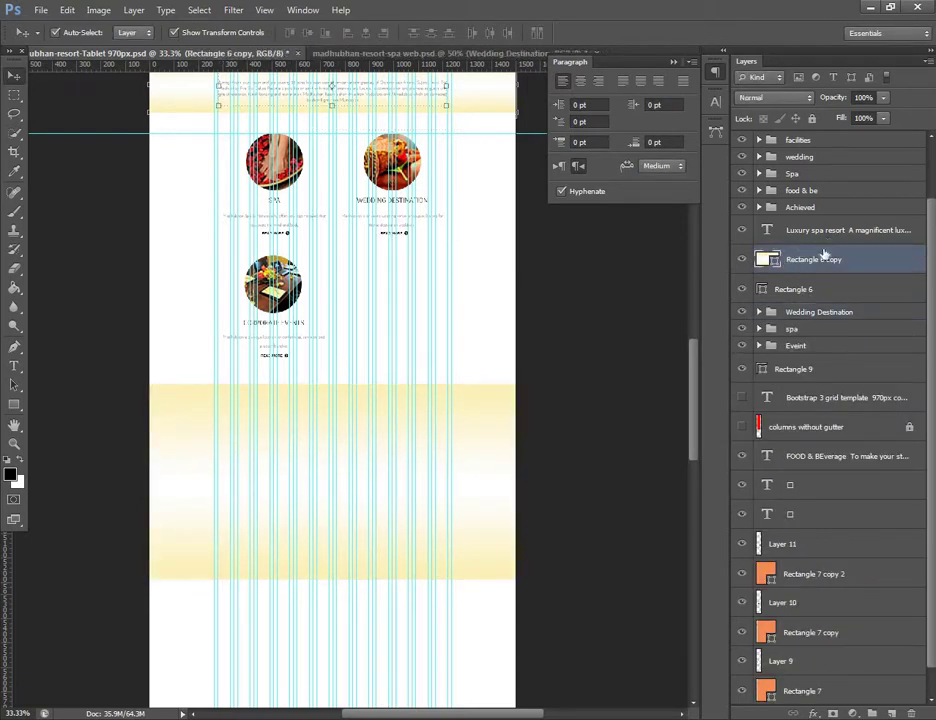
{"action": "left_click", "coordinate": [850, 232]}
{"action": "left_click", "coordinate": [818, 262]}
{"action": "left_click_drag", "start_coordinate": [820, 265], "coordinate": [820, 714]}
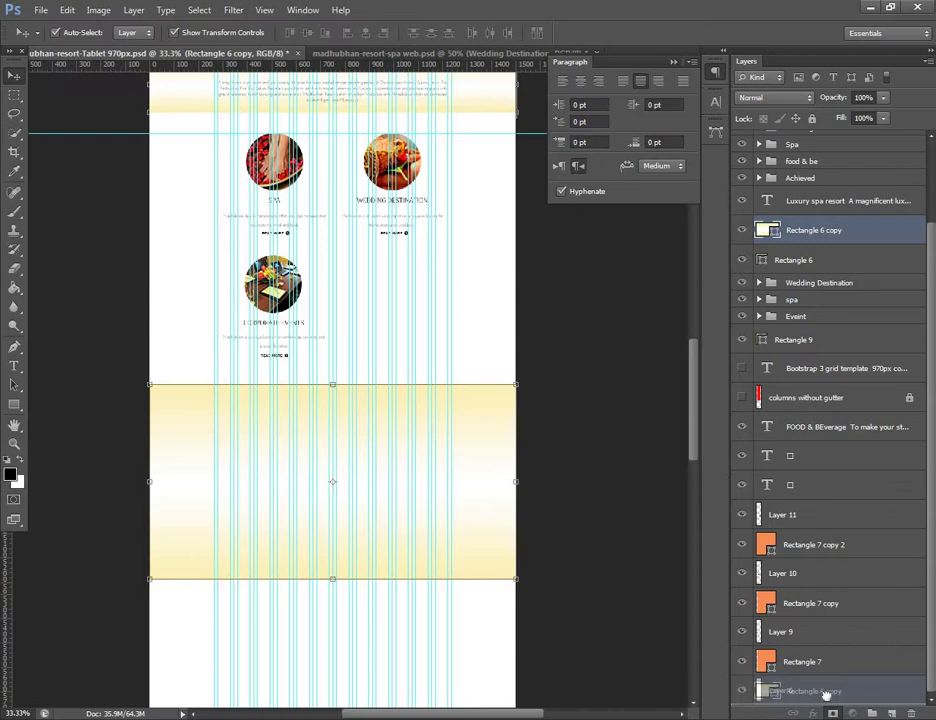
{"action": "left_click_drag", "start_coordinate": [820, 714], "coordinate": [826, 684]}
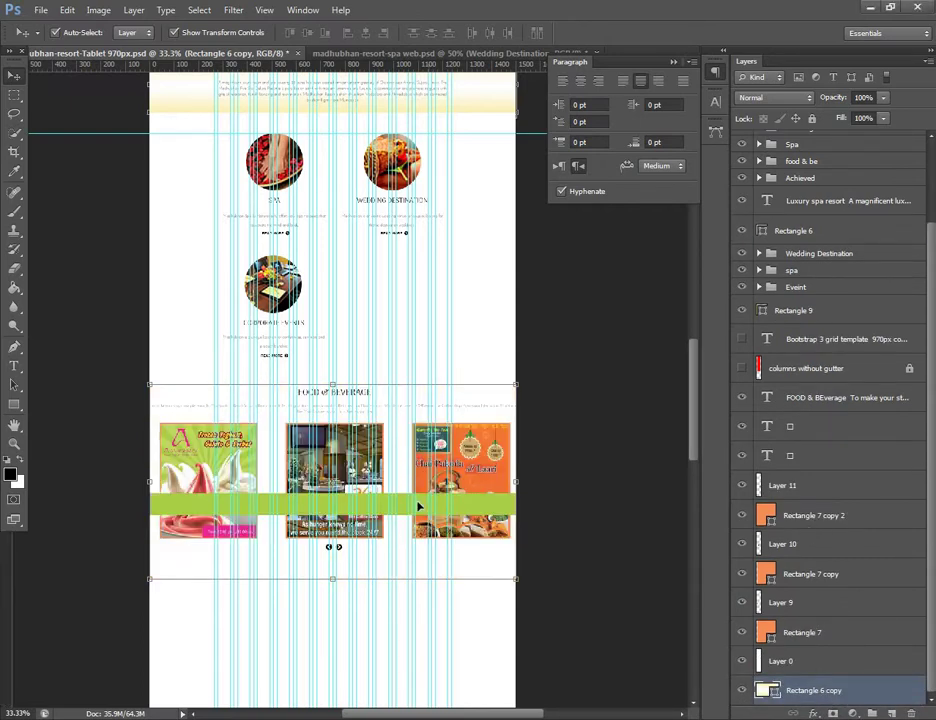
- Move the green bar above the Food & Beverage heading and place the band copy just above Layer 0
{"action": "left_click", "coordinate": [490, 512]}
{"action": "left_click_drag", "start_coordinate": [490, 512], "coordinate": [497, 378]}
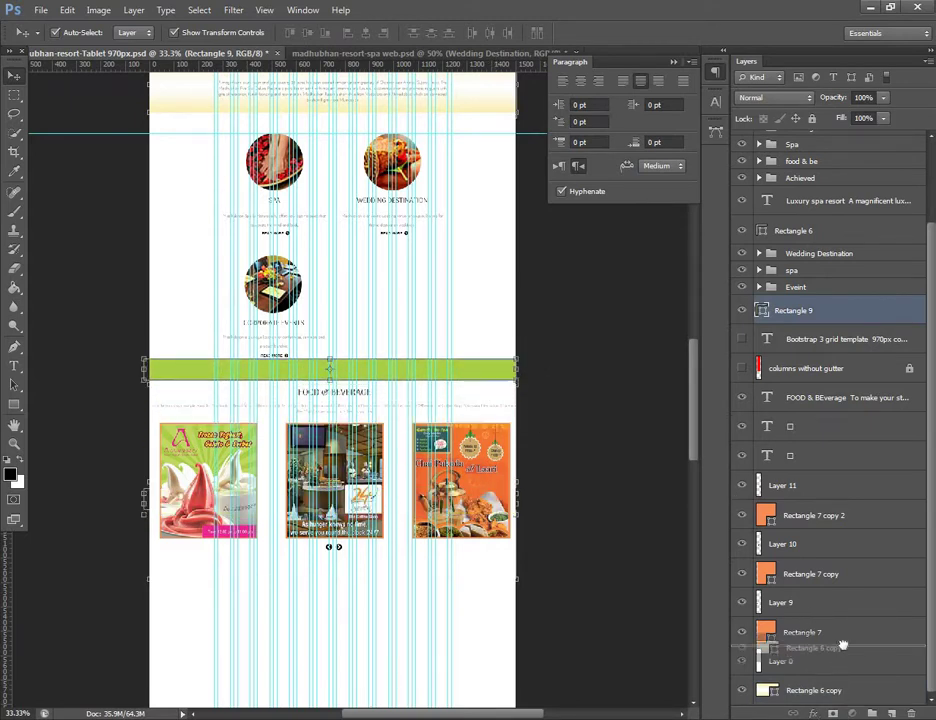
{"action": "left_click_drag", "start_coordinate": [838, 662], "coordinate": [840, 650]}
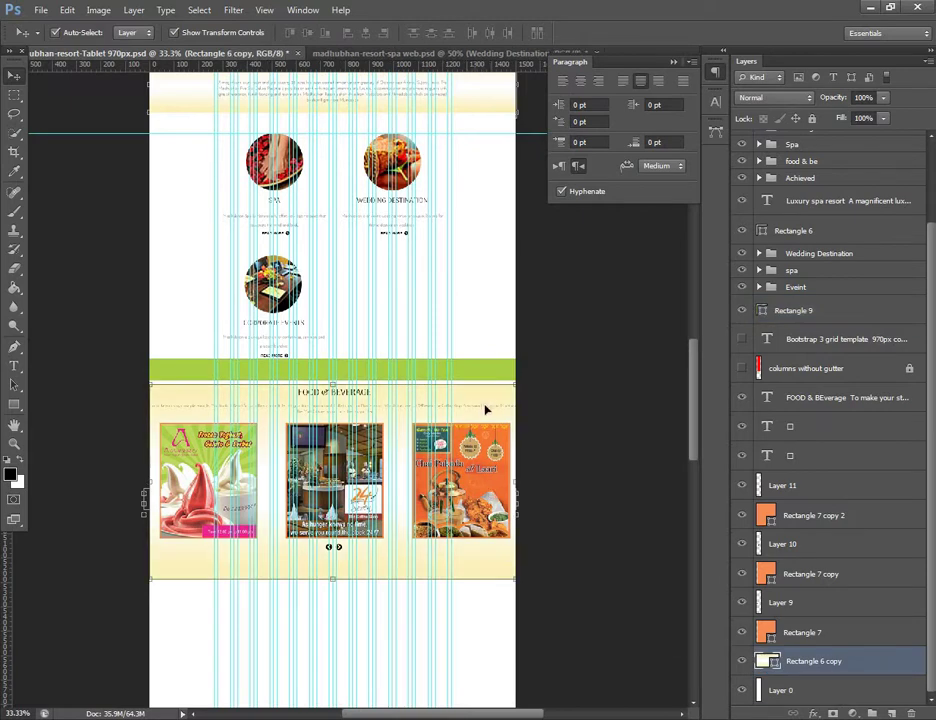
{"action": "key", "text": "ctrl+t"}
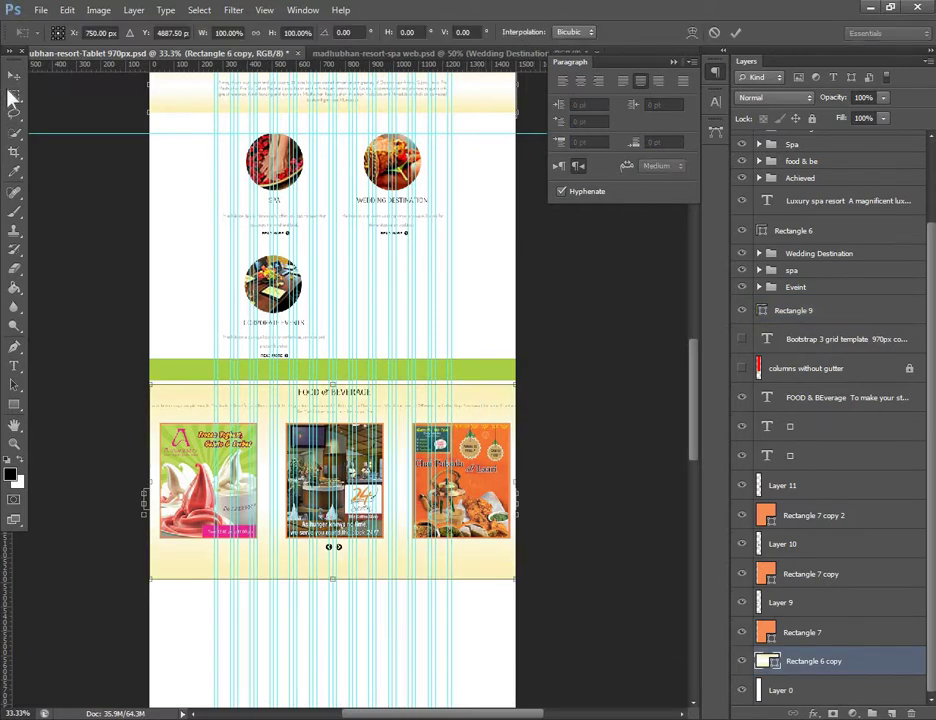
{"action": "key", "text": "Return"}
- Zoom in to check the green bar against the FOOD & BEverage heading and yellow band
{"action": "scroll", "coordinate": [465, 390], "scroll_direction": "up", "scroll_amount": 1}
{"action": "left_click", "coordinate": [465, 390]}
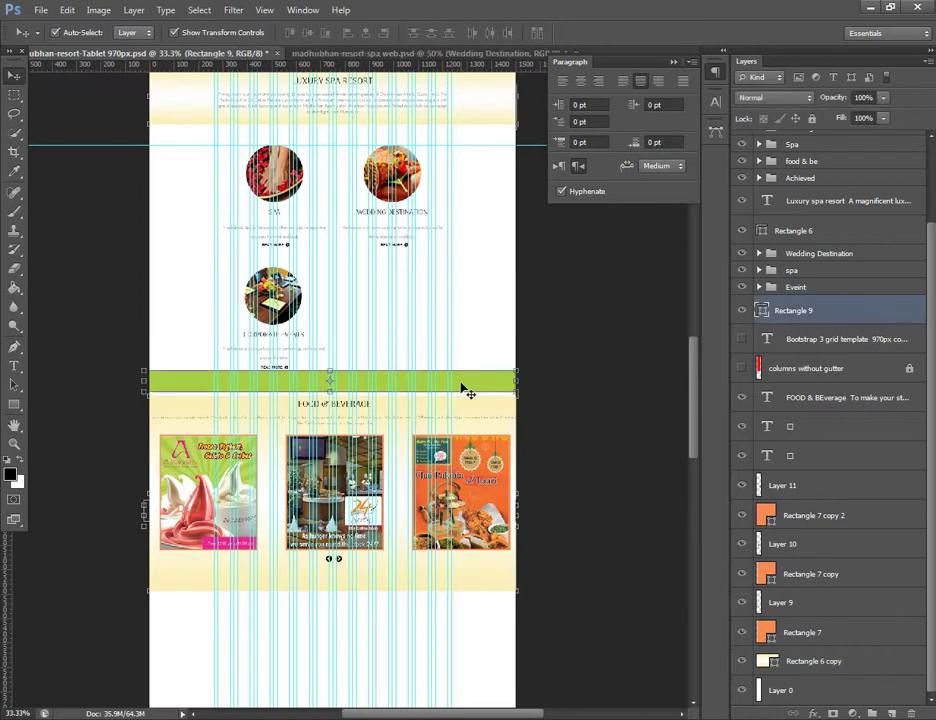
{"action": "key", "text": "ctrl+plus"}
{"action": "key", "text": "ctrl+plus"}
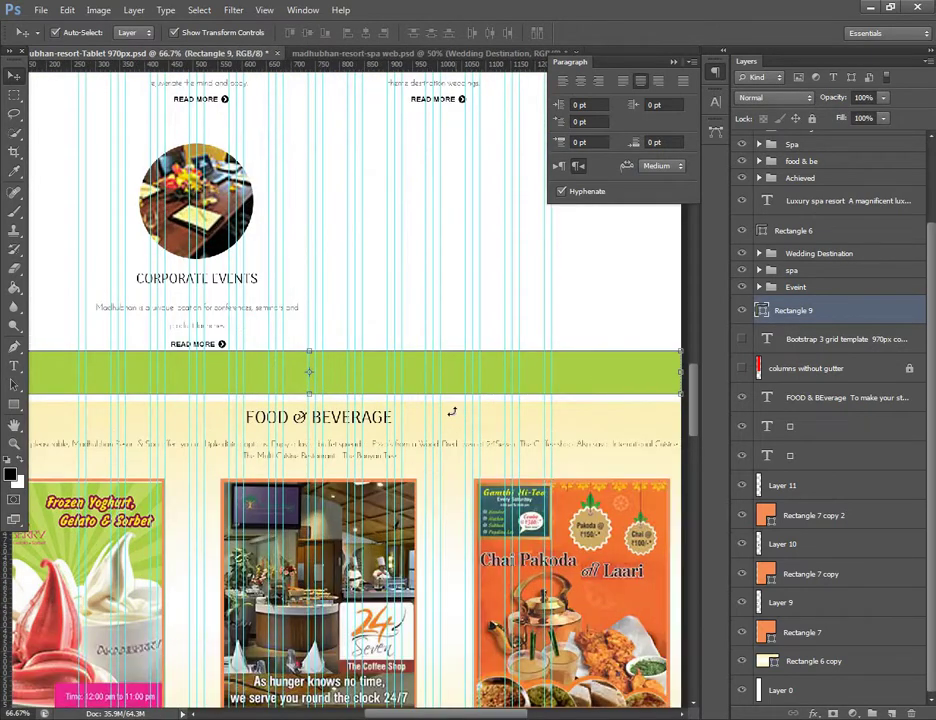
{"action": "key", "text": "ctrl+t"}
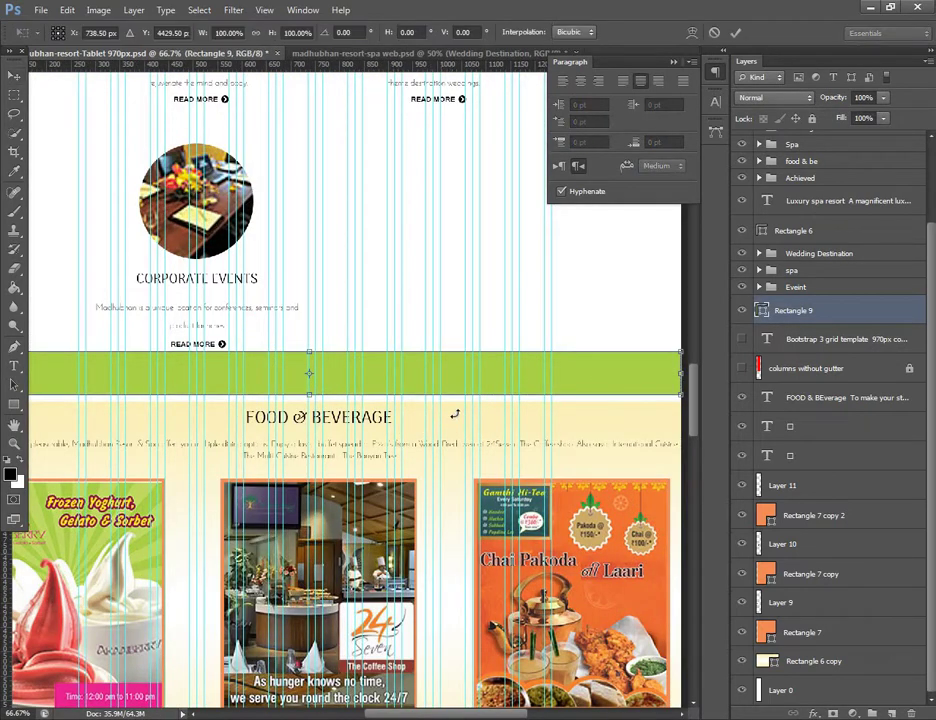
{"action": "key", "text": "Return"}
{"action": "left_click", "coordinate": [441, 424]}
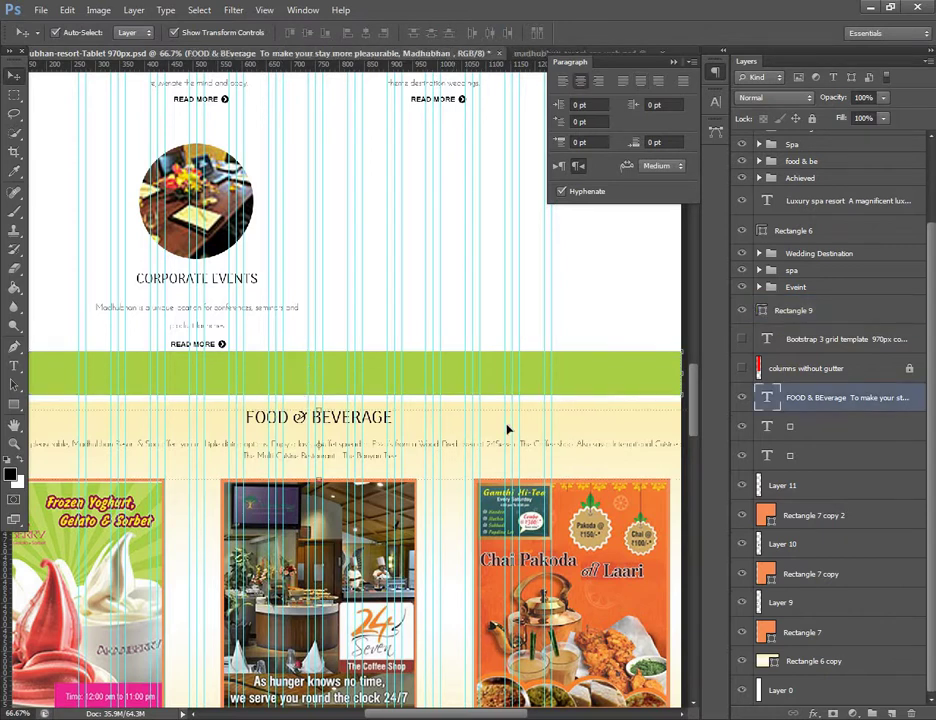
{"action": "left_click", "coordinate": [835, 668]}
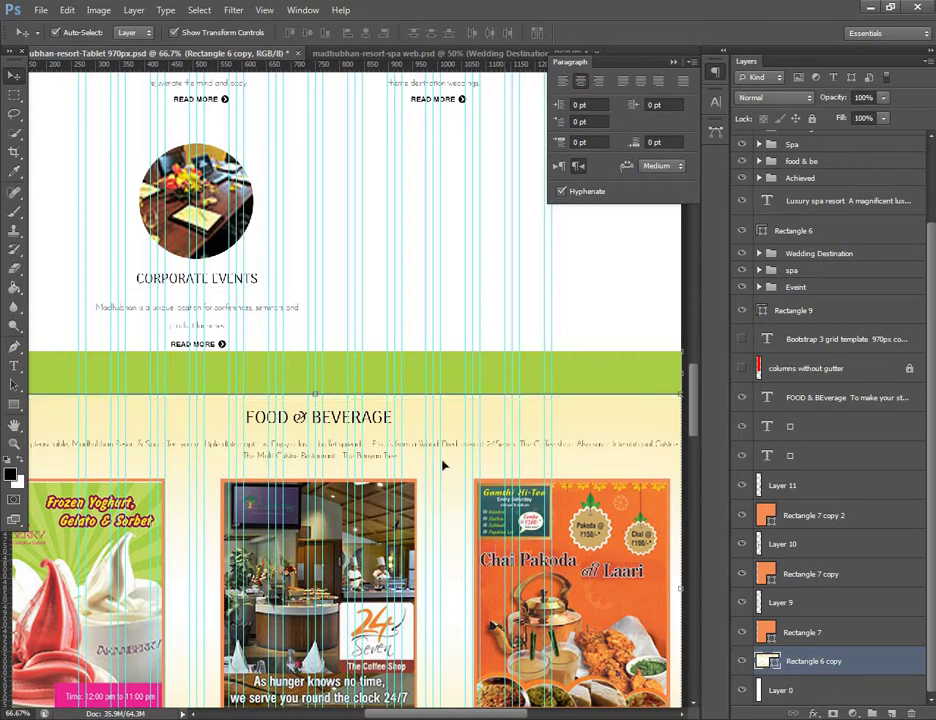
{"action": "left_click", "coordinate": [410, 422]}
{"action": "scroll", "coordinate": [405, 362], "scroll_direction": "down", "scroll_amount": 2}
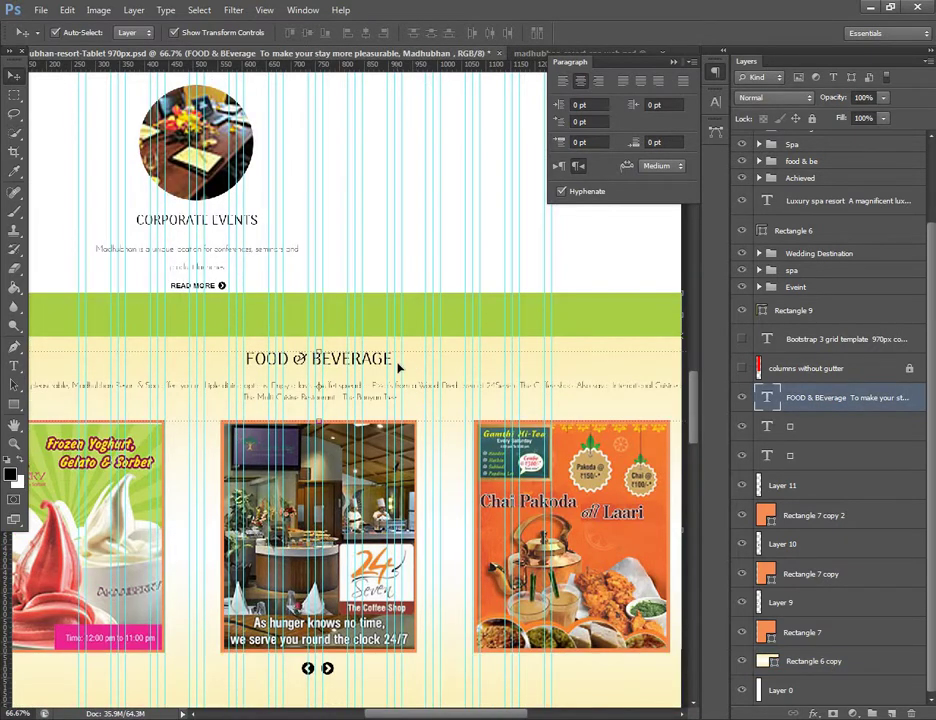
{"action": "scroll", "coordinate": [398, 368], "scroll_direction": "down", "scroll_amount": 1}
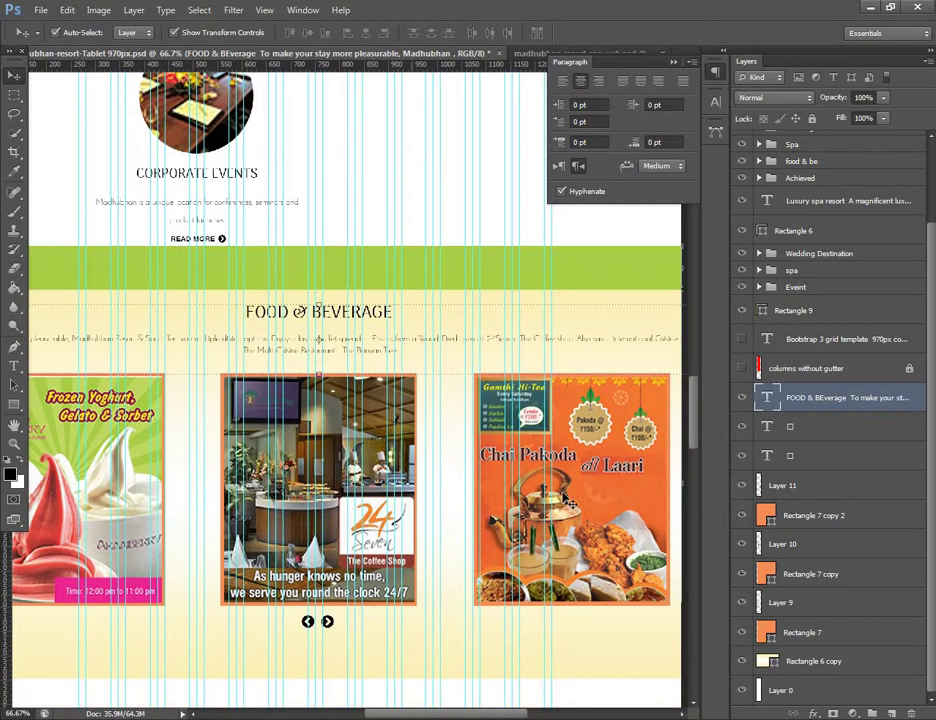
{"action": "left_click", "coordinate": [826, 494]}
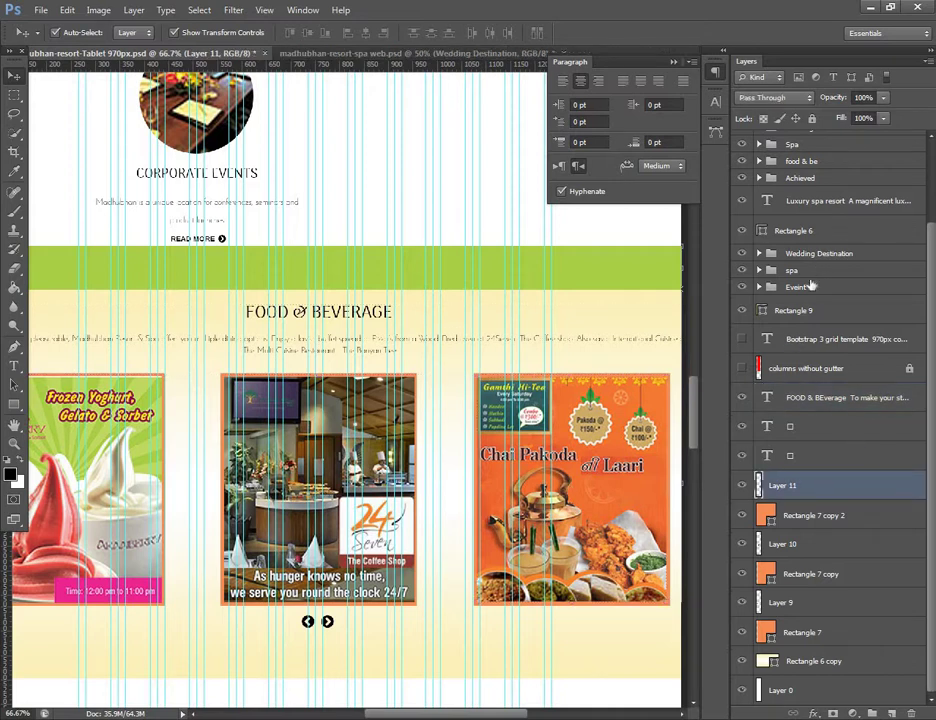
- Select the Luxury spa resort text, Rectangle 6, Wedding Destination, spa and Event layers
{"action": "left_click", "coordinate": [812, 287]}
{"action": "left_click", "coordinate": [812, 253], "text": "shift"}
{"action": "scroll", "coordinate": [800, 290], "scroll_direction": "up", "scroll_amount": 3}
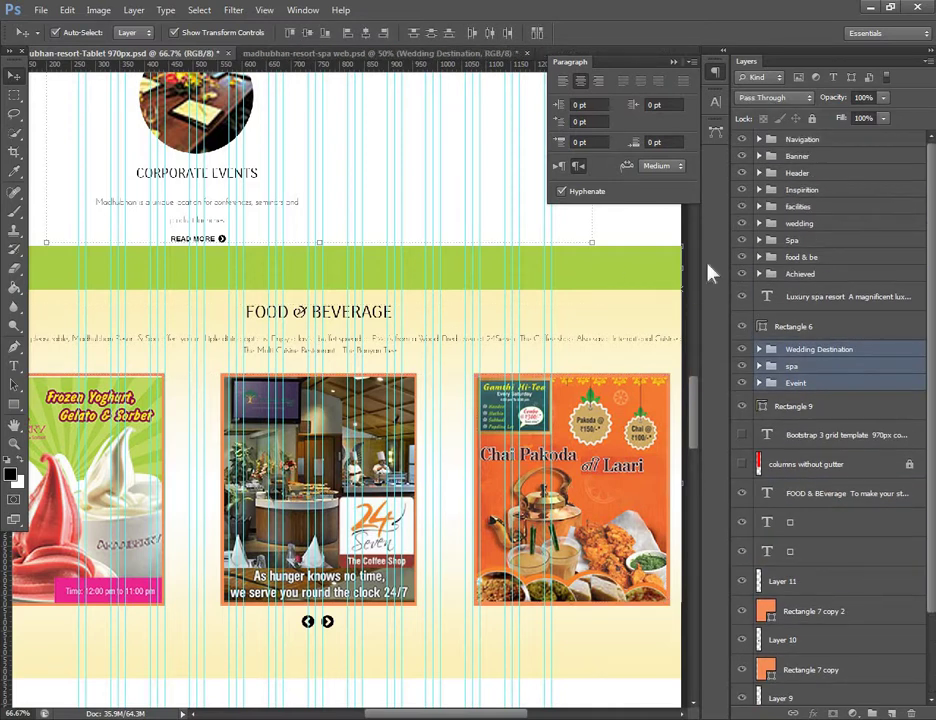
{"action": "left_click", "coordinate": [812, 297], "text": "shift"}
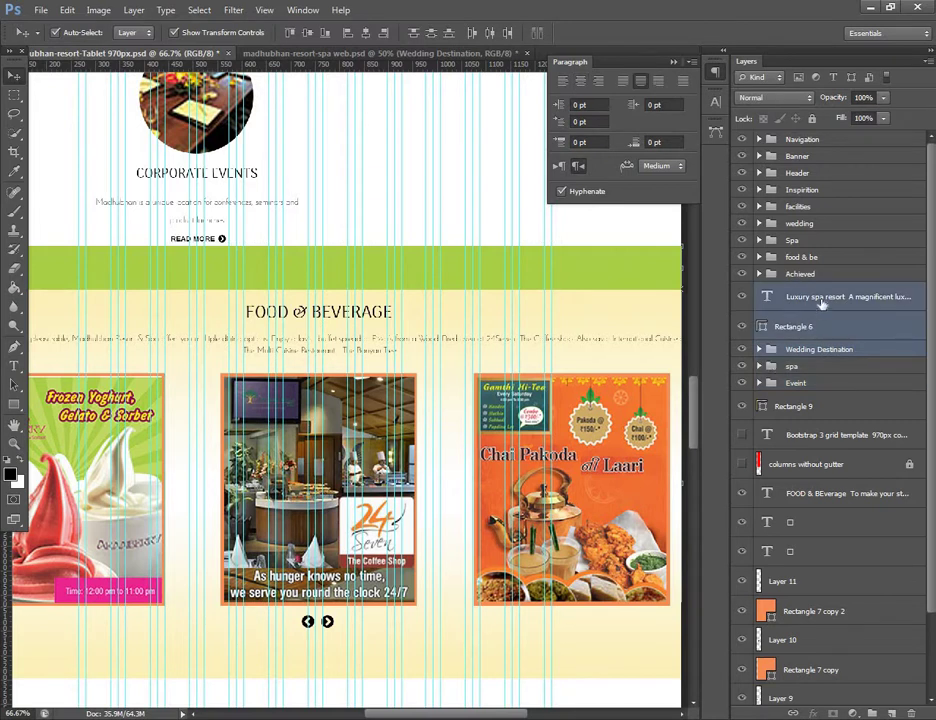
{"action": "left_click", "coordinate": [796, 383], "text": "shift"}
{"action": "scroll", "coordinate": [265, 237], "scroll_direction": "up", "scroll_amount": 2}
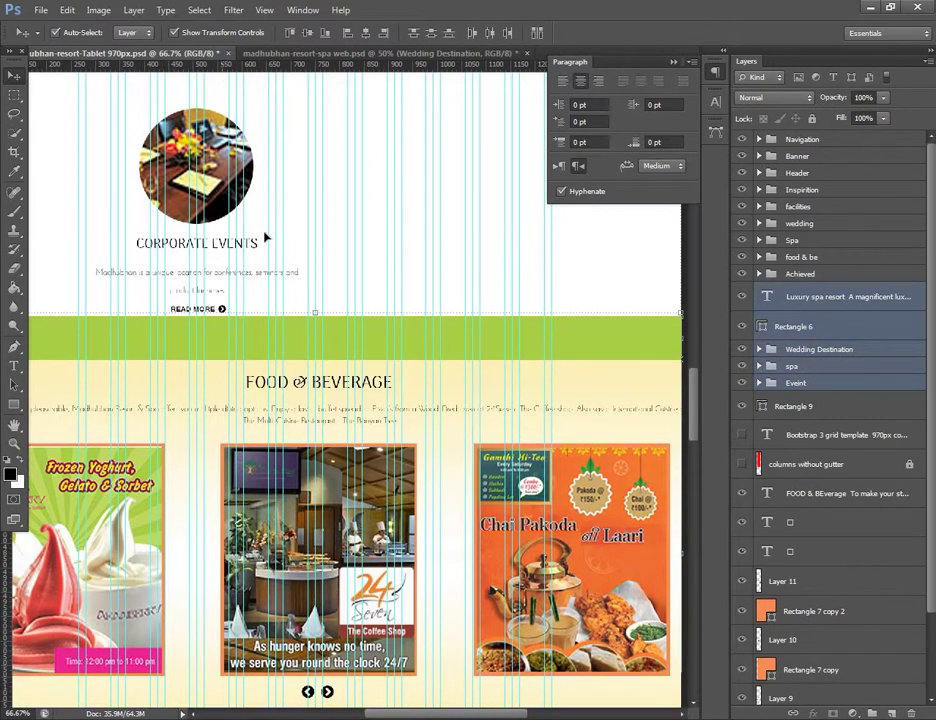
{"action": "scroll", "coordinate": [294, 253], "scroll_direction": "up", "scroll_amount": 2}
{"action": "scroll", "coordinate": [294, 253], "scroll_direction": "up", "scroll_amount": 2}
{"action": "scroll", "coordinate": [294, 253], "scroll_direction": "up", "scroll_amount": 2}
{"action": "scroll", "coordinate": [294, 253], "scroll_direction": "up", "scroll_amount": 5}
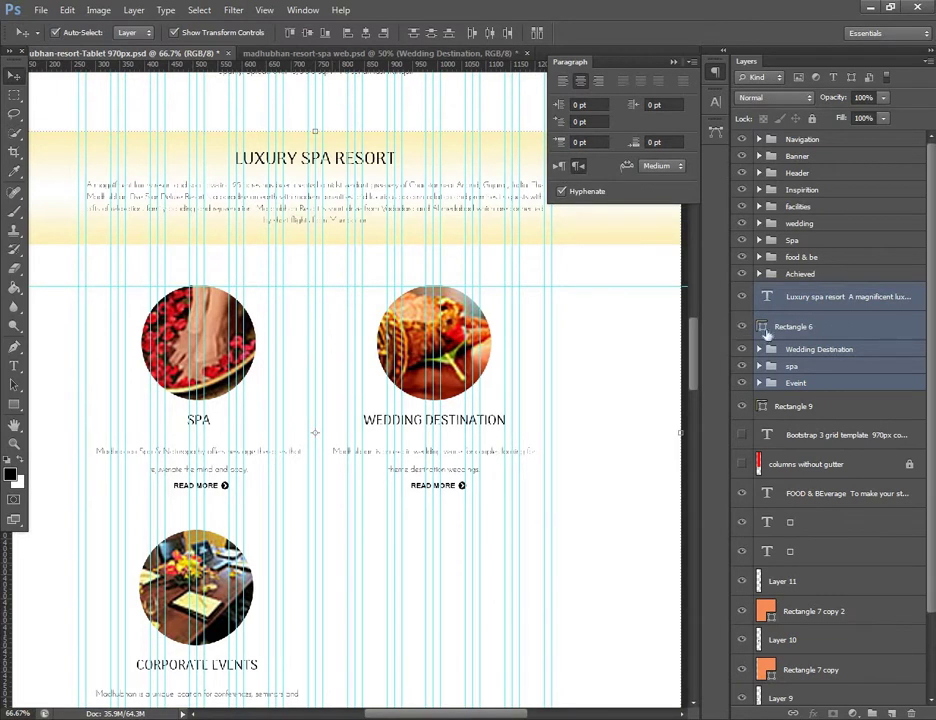
- Group the five layers with Ctrl+G and name the group 'Luxury spa'
{"action": "key", "text": "ctrl+g"}
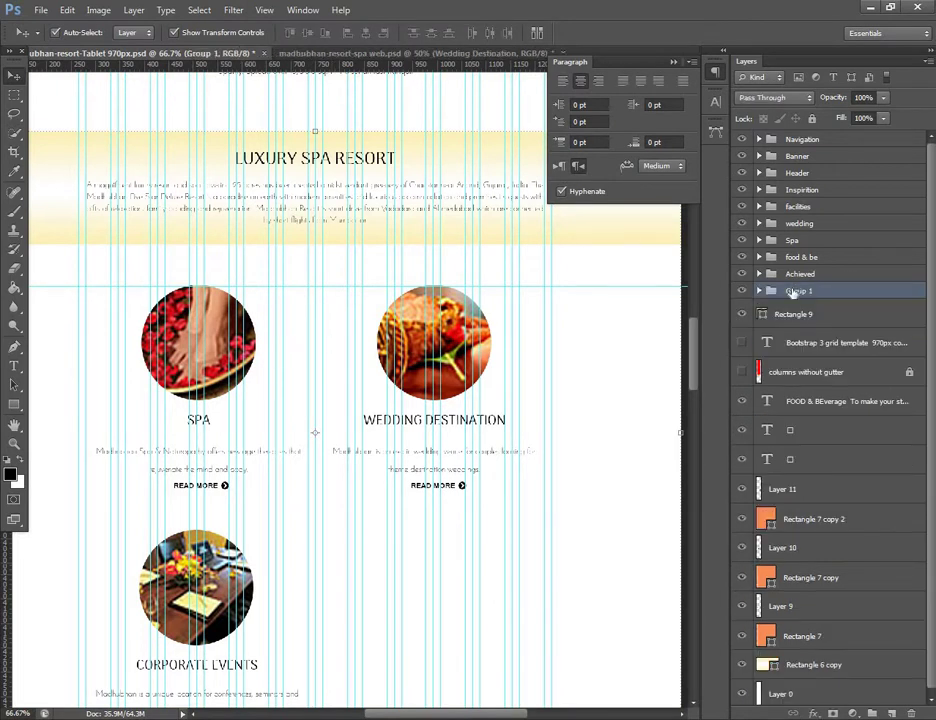
{"action": "double_click", "coordinate": [794, 291]}
{"action": "type", "text": "Luxury spa"}
{"action": "key", "text": "Return"}
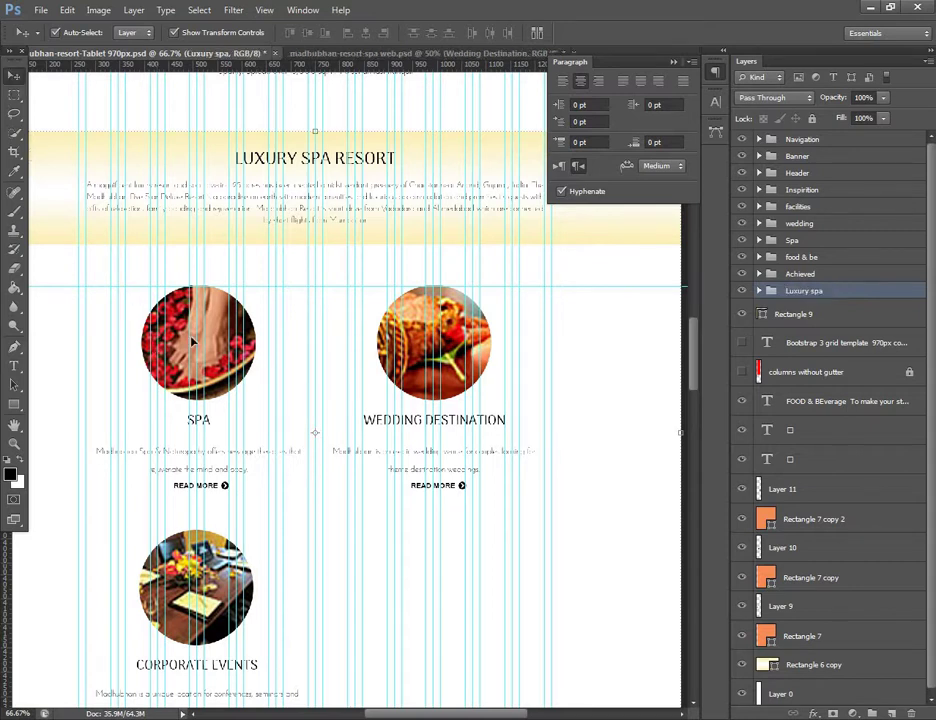
{"action": "left_click", "coordinate": [220, 335]}
- Scroll down to the Food & Beverage text layer and move it slightly lower
{"action": "scroll", "coordinate": [219, 334], "scroll_direction": "down", "scroll_amount": 1}
{"action": "scroll", "coordinate": [250, 357], "scroll_direction": "down", "scroll_amount": 1}
{"action": "scroll", "coordinate": [250, 357], "scroll_direction": "down", "scroll_amount": 1}
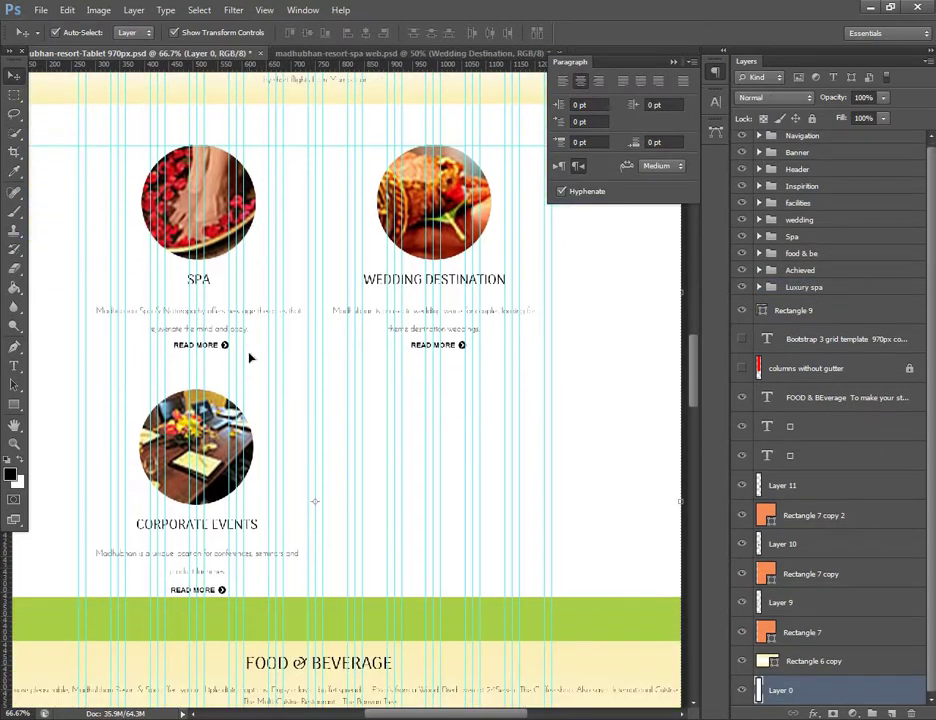
{"action": "scroll", "coordinate": [250, 357], "scroll_direction": "down", "scroll_amount": 2}
{"action": "scroll", "coordinate": [250, 357], "scroll_direction": "down", "scroll_amount": 1}
{"action": "scroll", "coordinate": [250, 357], "scroll_direction": "down", "scroll_amount": 2}
{"action": "scroll", "coordinate": [250, 357], "scroll_direction": "down", "scroll_amount": 2}
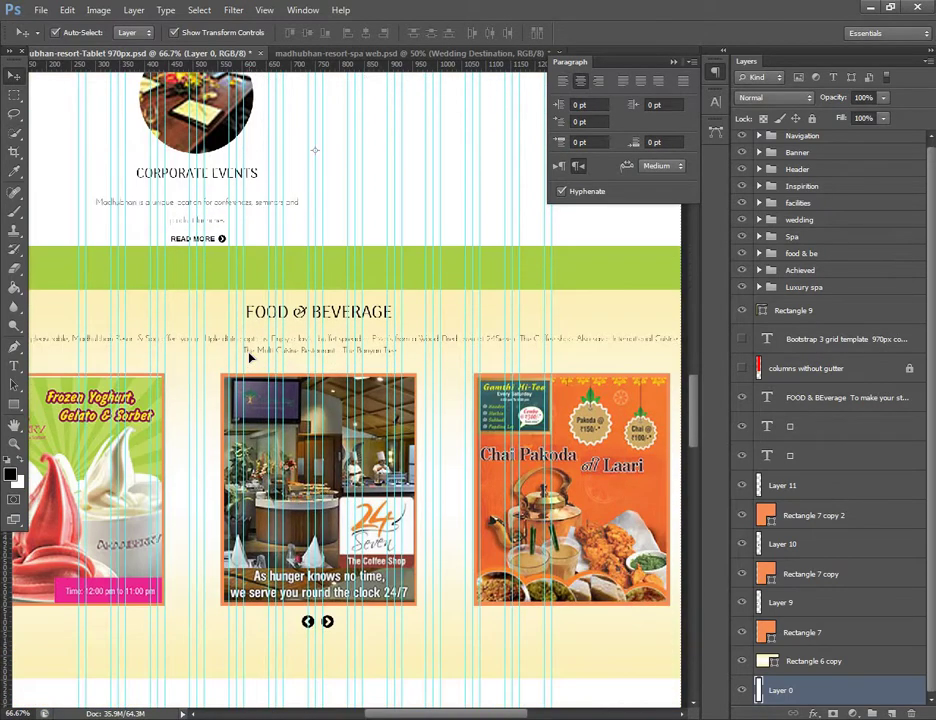
{"action": "scroll", "coordinate": [415, 420], "scroll_direction": "down", "scroll_amount": 2}
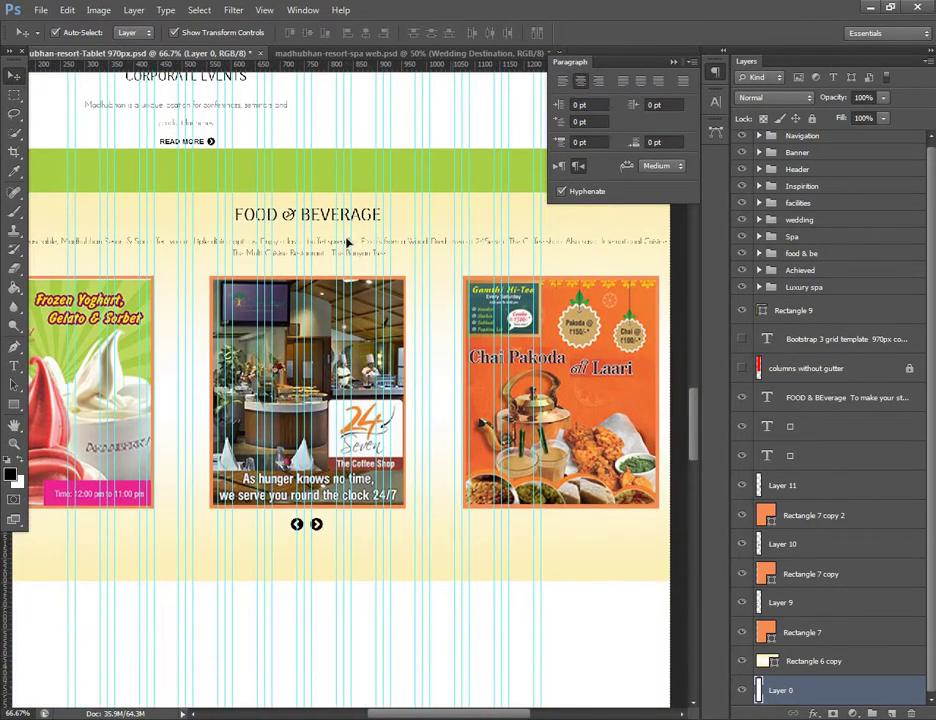
{"action": "left_click", "coordinate": [367, 220]}
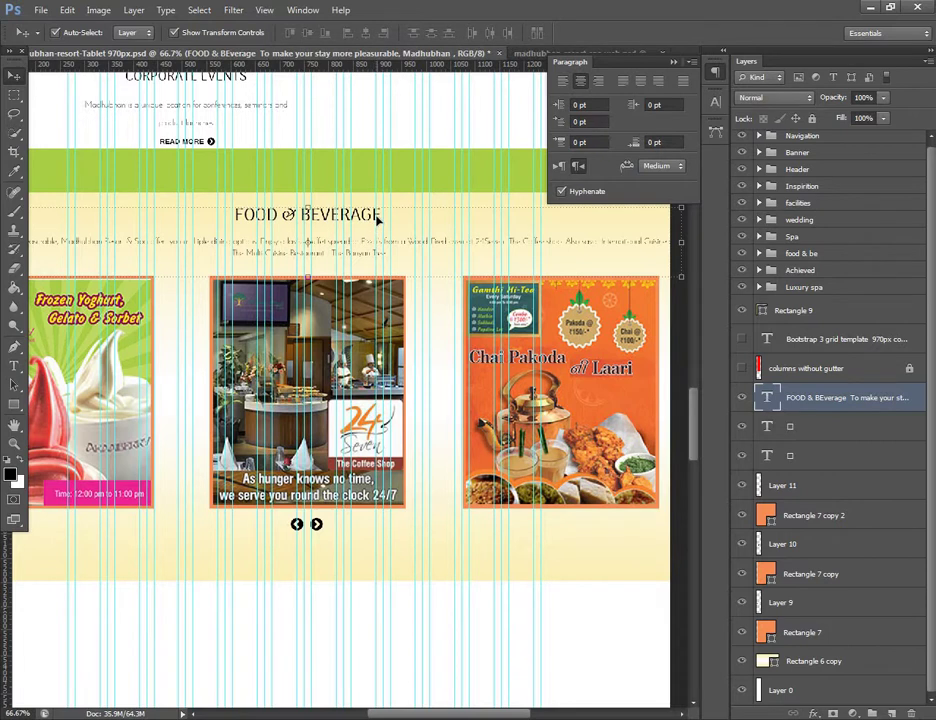
{"action": "left_click_drag", "start_coordinate": [367, 224], "coordinate": [364, 257]}
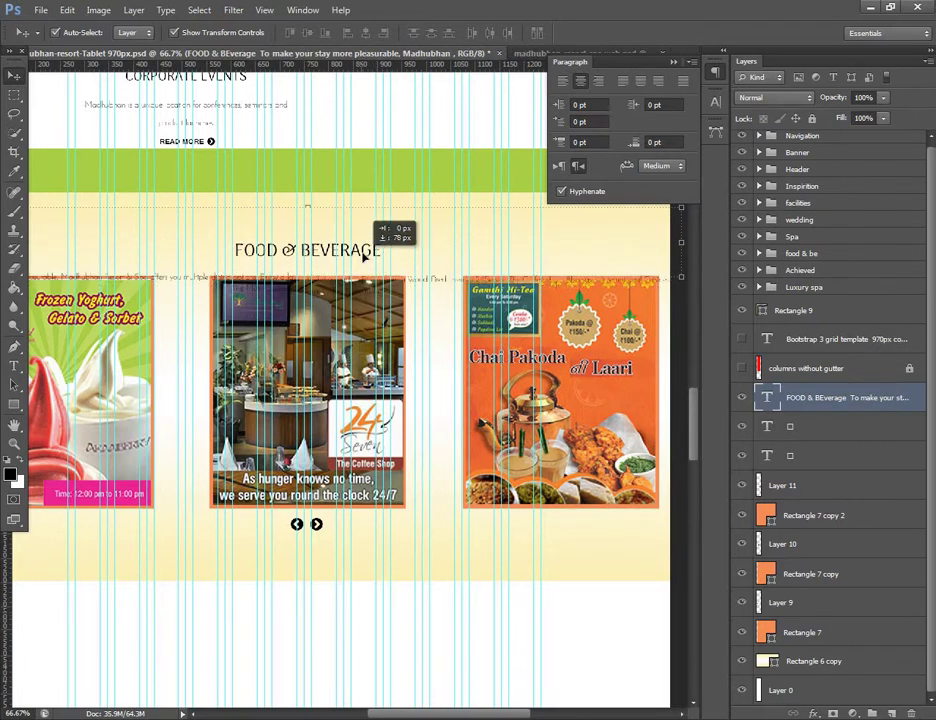
- Narrow the Food & Beverage text box from the left and raise its bottom edge
{"action": "mouse_move", "coordinate": [507, 259]}
{"action": "left_mouse_down"}
{"action": "mouse_move", "coordinate": [547, 376]}
{"action": "mouse_move", "coordinate": [647, 354]}
{"action": "left_mouse_up"}
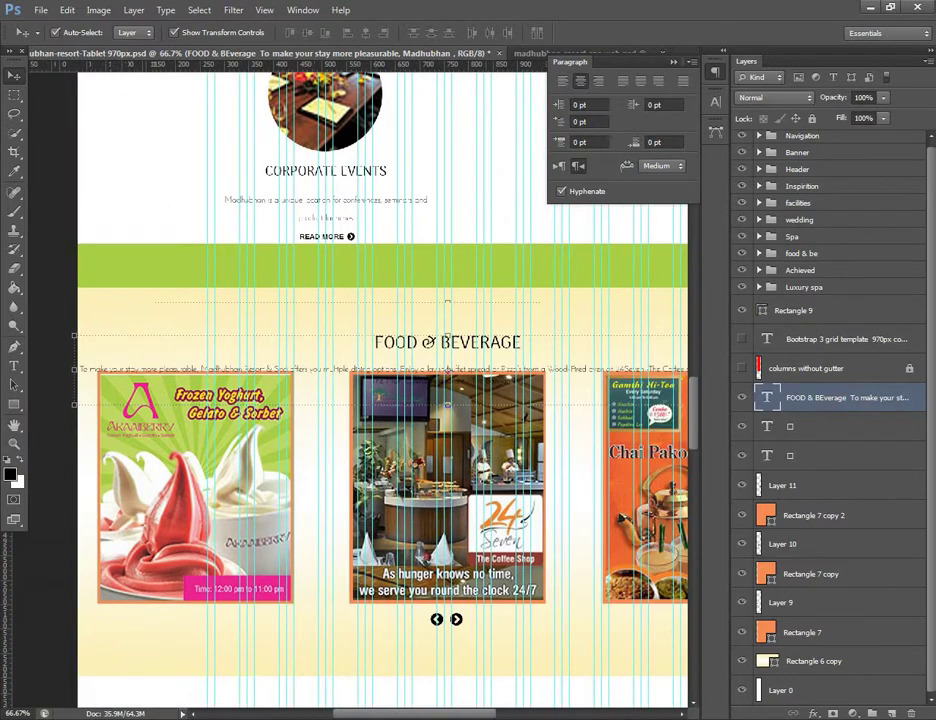
{"action": "double_click", "coordinate": [765, 397]}
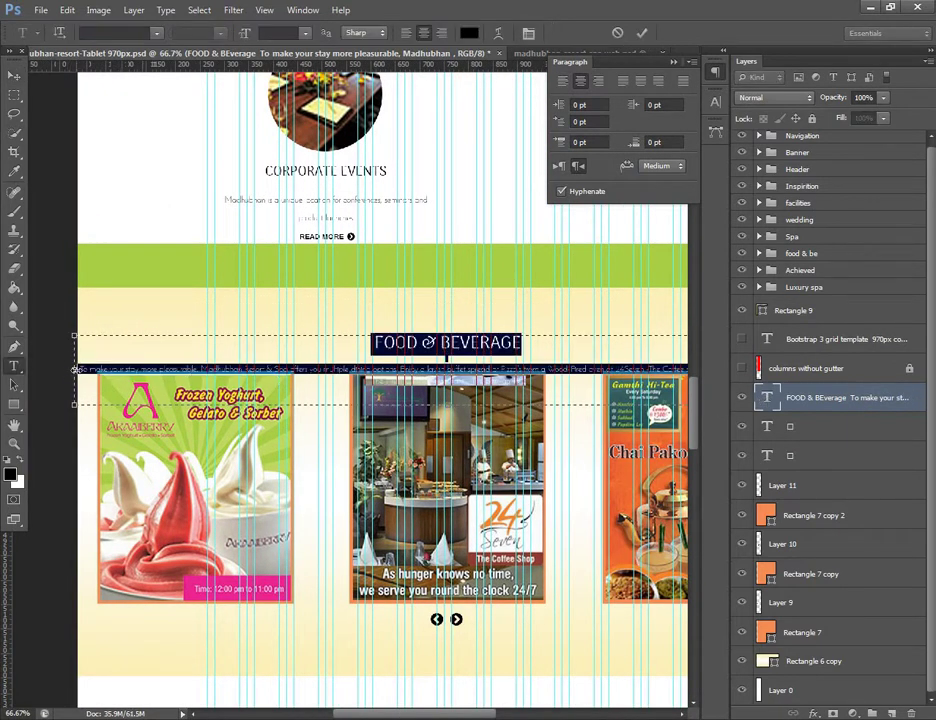
{"action": "left_click_drag", "start_coordinate": [74, 369], "coordinate": [217, 373]}
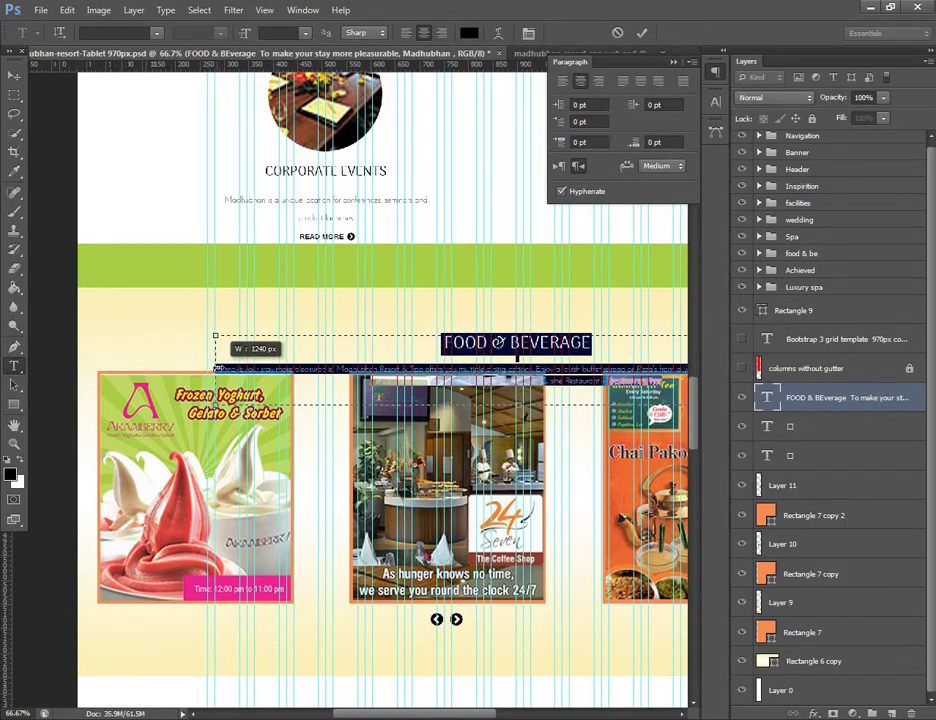
{"action": "key", "text": "BackSpace"}
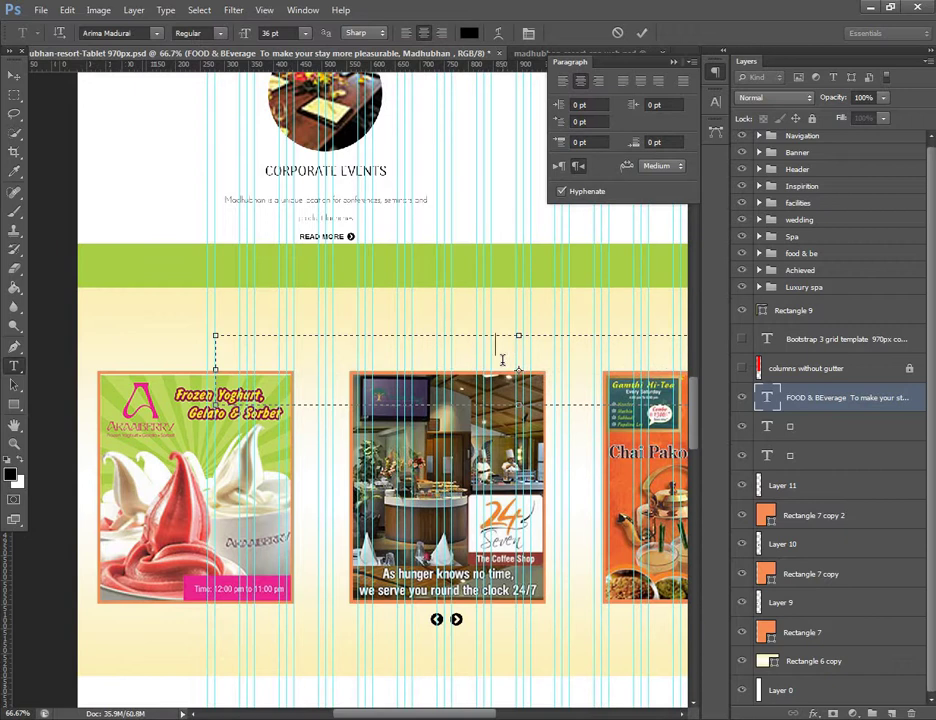
{"action": "key", "text": "ctrl+z"}
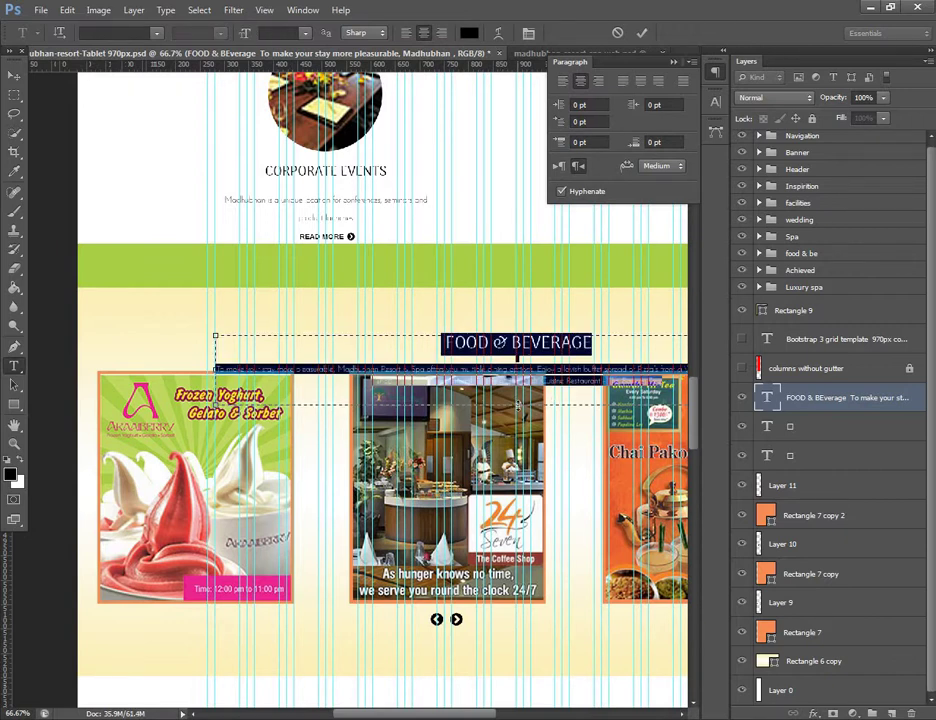
{"action": "left_click_drag", "start_coordinate": [517, 404], "coordinate": [518, 390]}
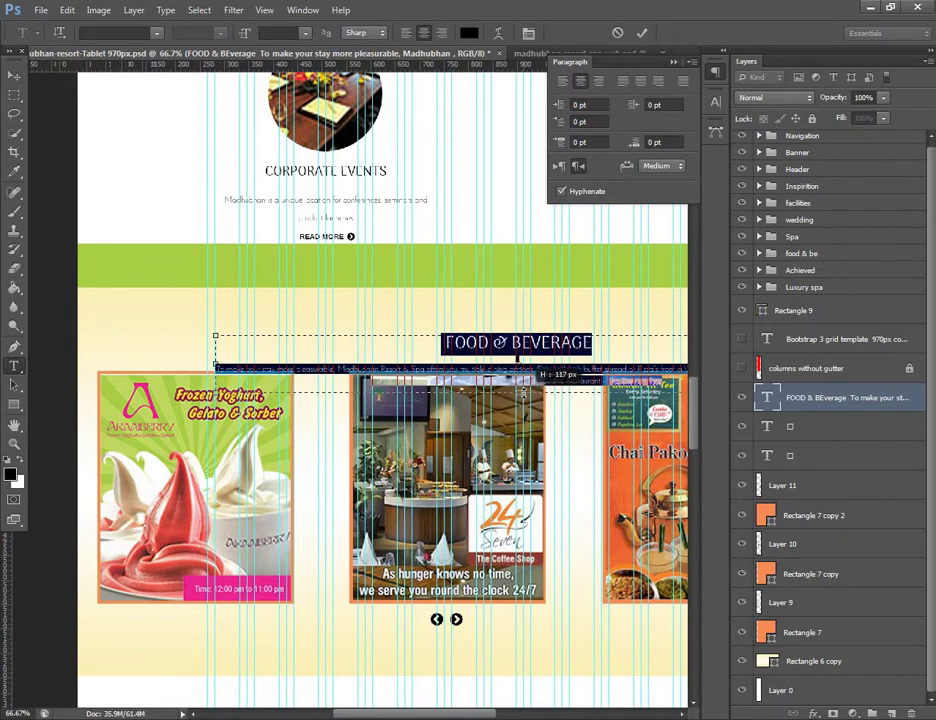
{"action": "left_click", "coordinate": [12, 74]}
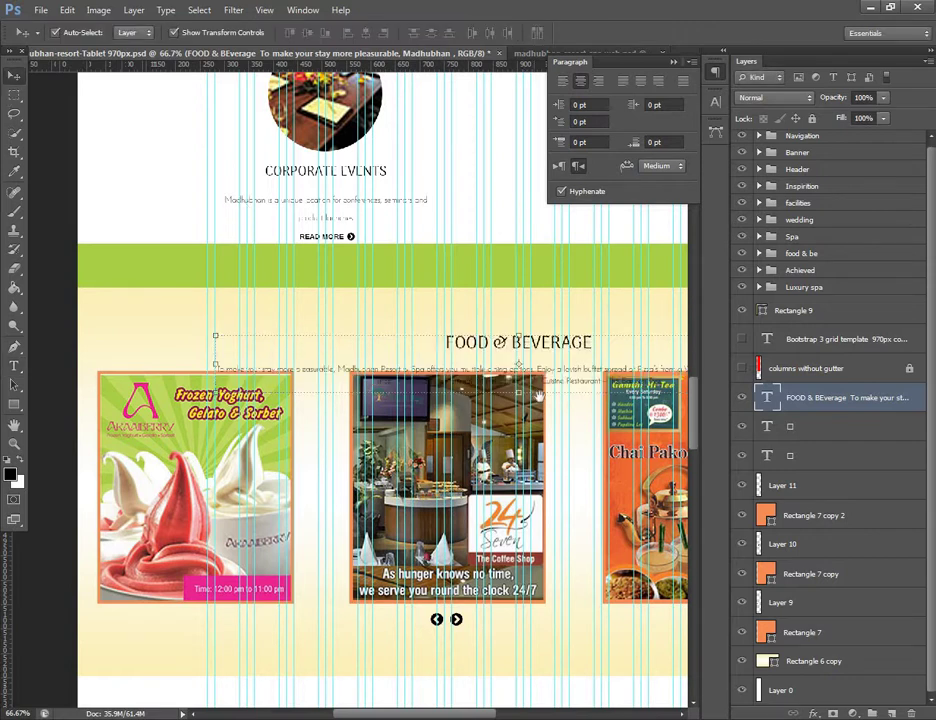
{"action": "left_click_drag", "start_coordinate": [538, 397], "coordinate": [229, 424]}
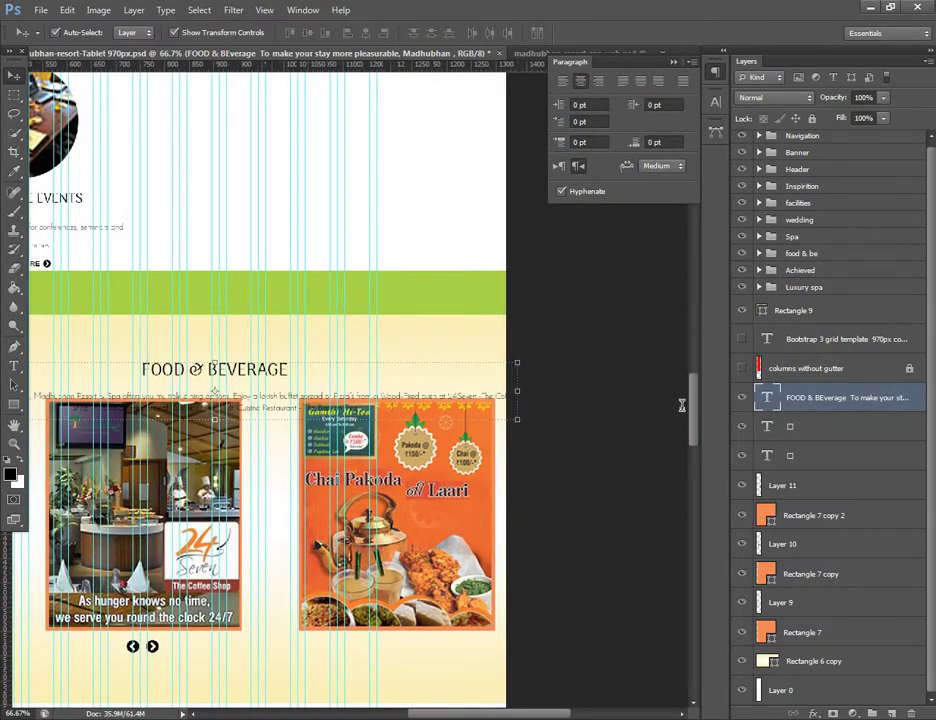
- Narrow the Food & Beverage text box from the right to about 937 px wide, 119 px tall
{"action": "double_click", "coordinate": [521, 386]}
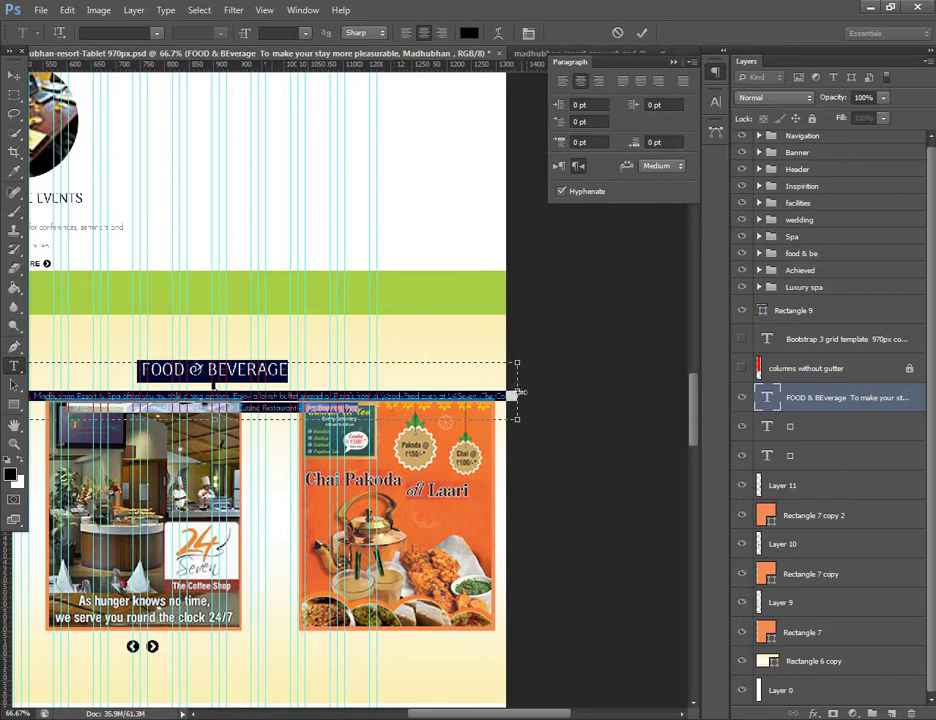
{"action": "left_click_drag", "start_coordinate": [518, 392], "coordinate": [372, 385]}
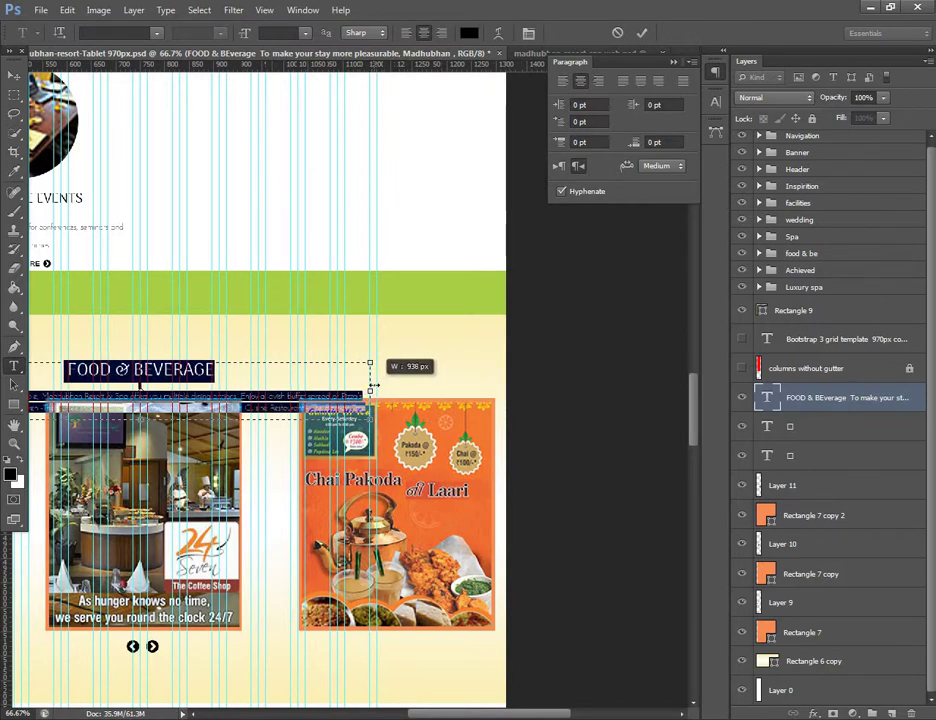
{"action": "left_click_drag", "start_coordinate": [372, 385], "coordinate": [372, 384]}
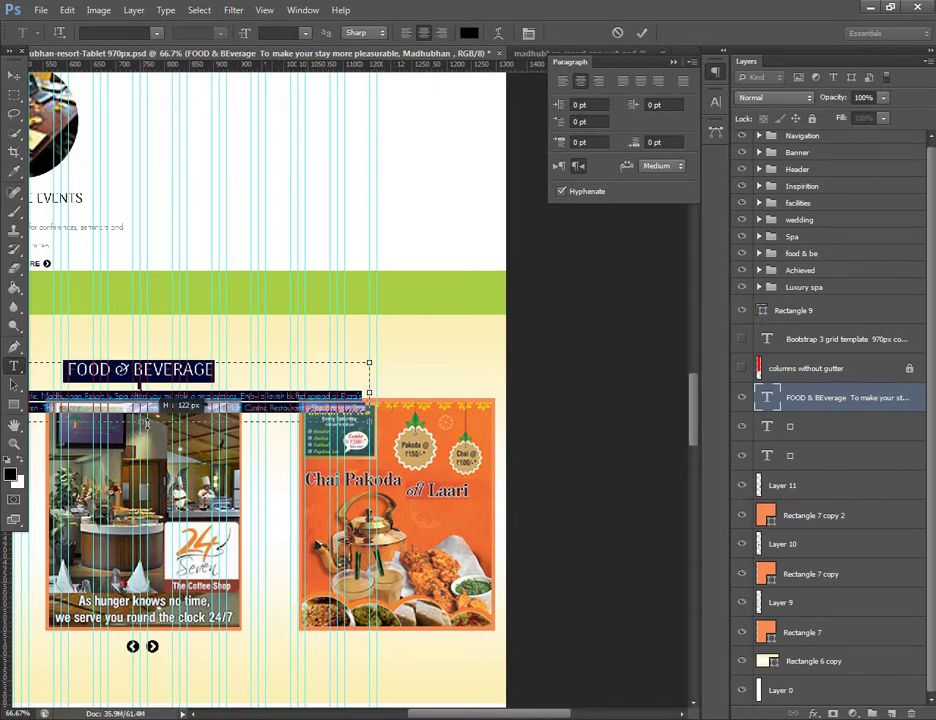
{"action": "left_click_drag", "start_coordinate": [145, 422], "coordinate": [148, 421]}
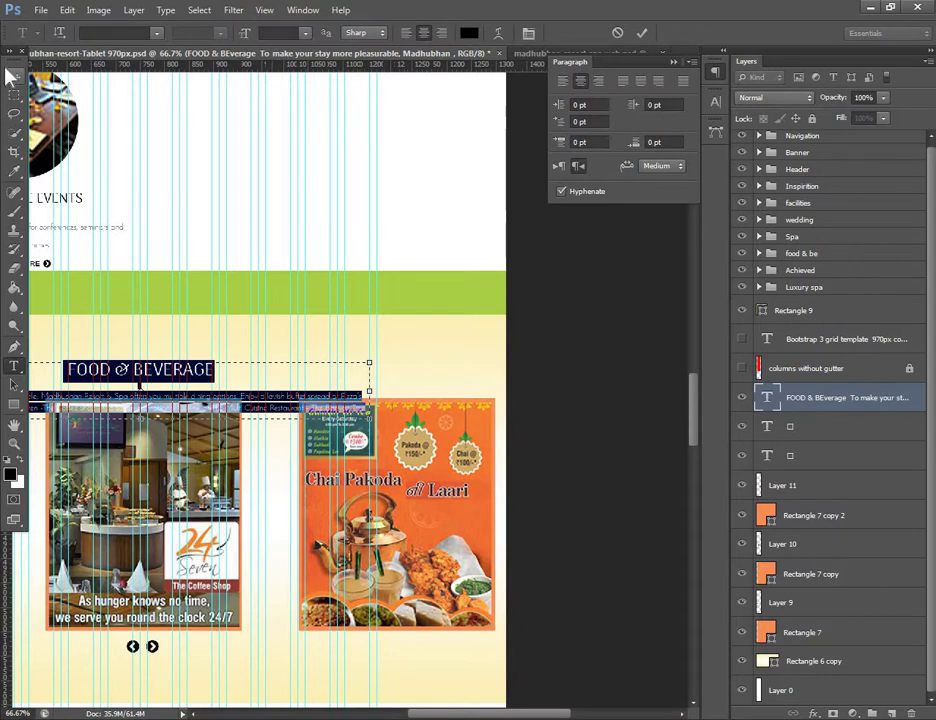
{"action": "left_click", "coordinate": [13, 74]}
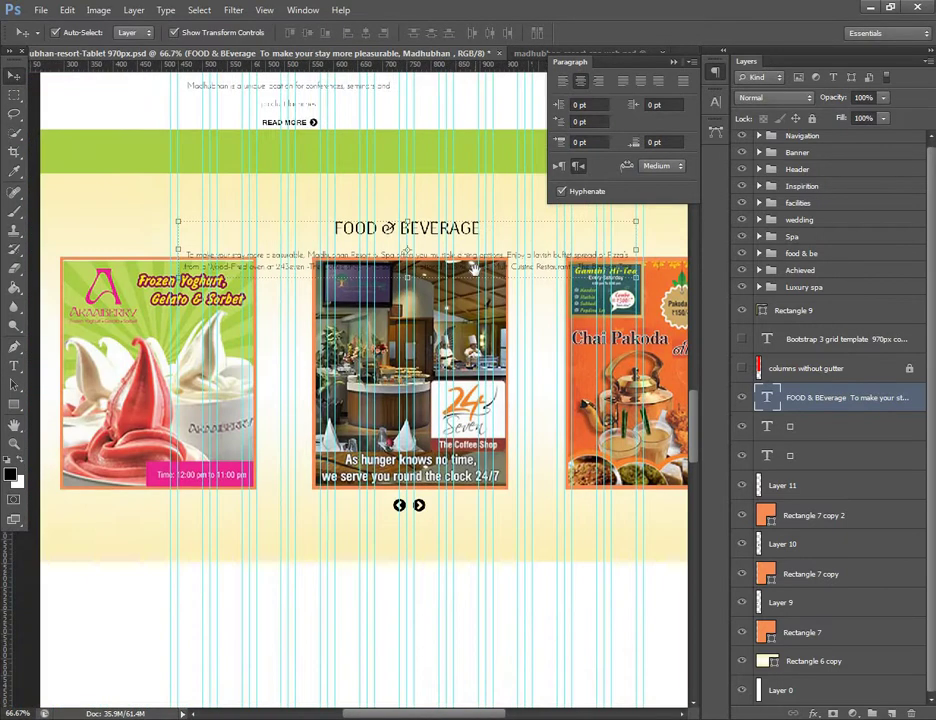
{"action": "left_click_drag", "start_coordinate": [131, 301], "coordinate": [333, 215]}
{"action": "scroll", "coordinate": [313, 247], "scroll_direction": "down", "scroll_amount": 2}
- Nudge the three promo images and their frames slightly lower
{"action": "left_click", "coordinate": [815, 486]}
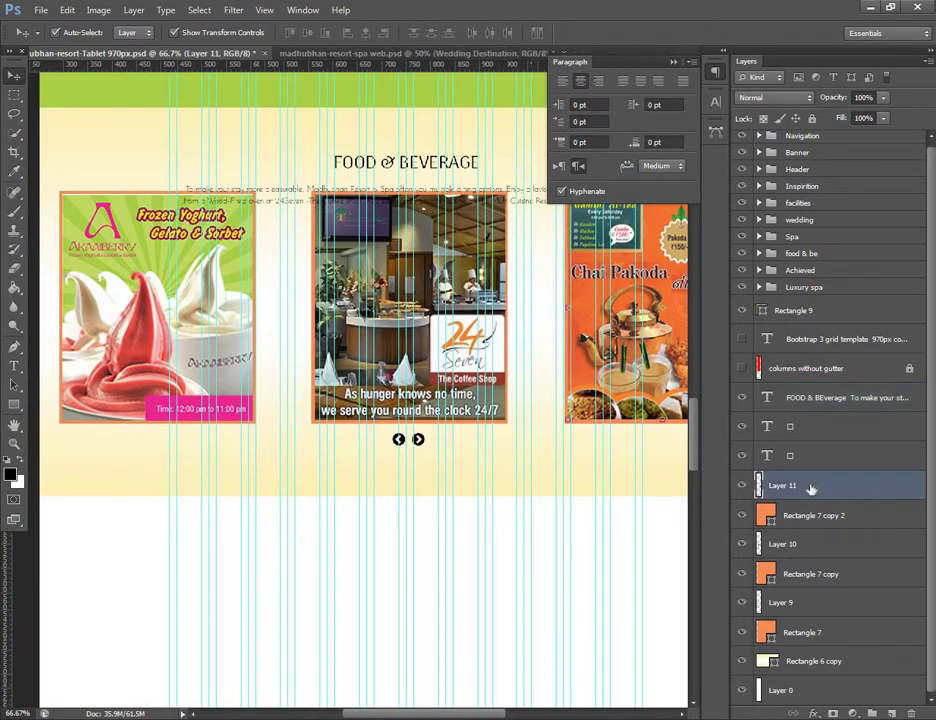
{"action": "left_click", "coordinate": [742, 485]}
{"action": "left_click", "coordinate": [742, 485]}
{"action": "left_click", "coordinate": [823, 632], "text": "shift"}
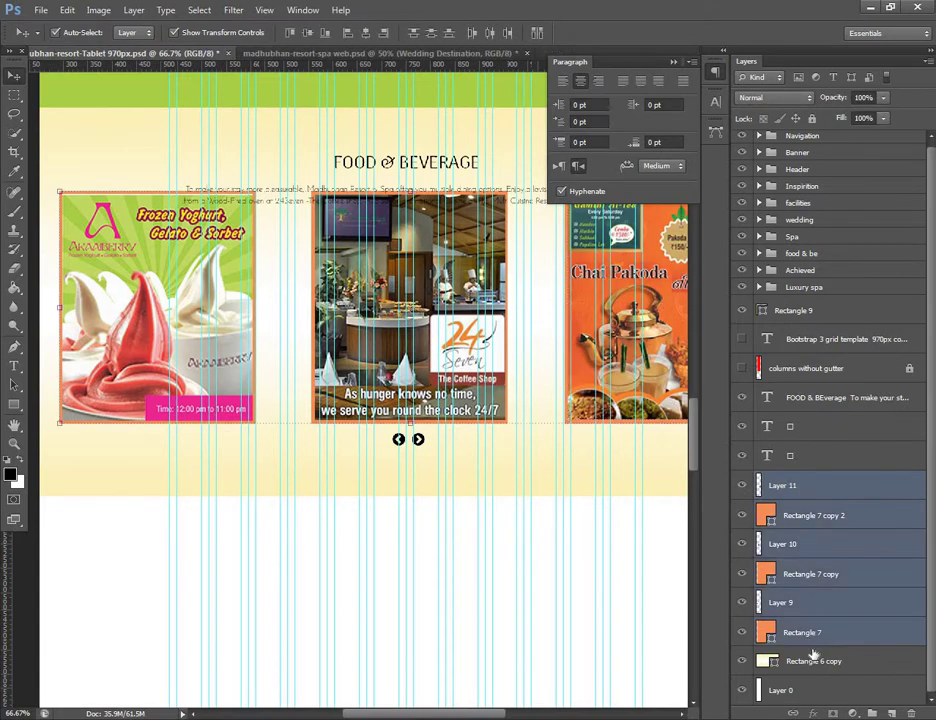
{"action": "key", "text": "shift+Down"}
{"action": "key", "text": "shift+Down"}
{"action": "key", "text": "shift+Down"}
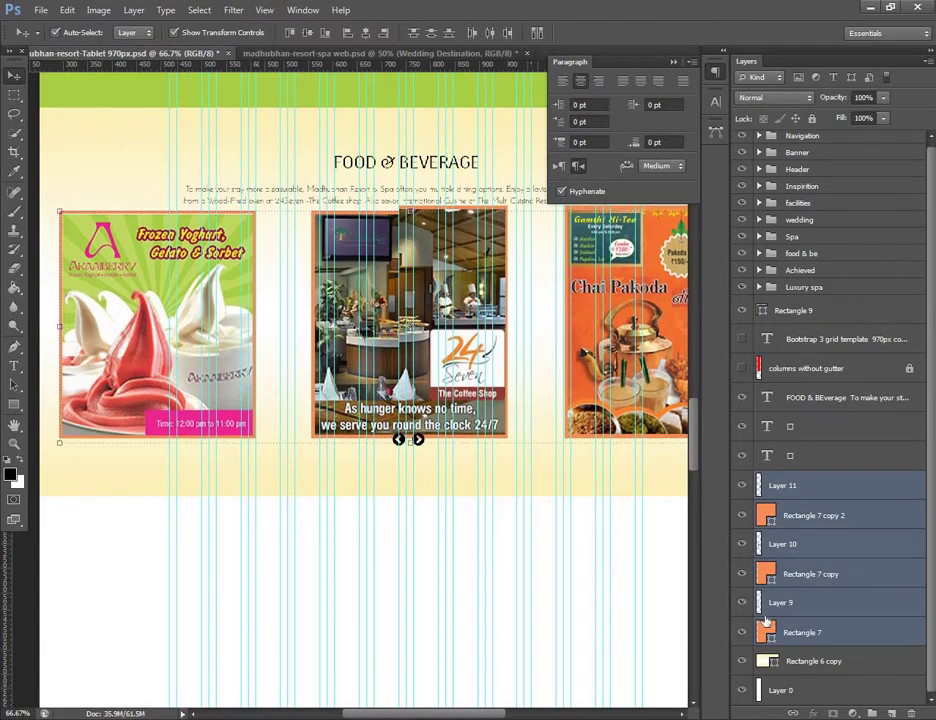
{"action": "key", "text": "shift+Down"}
{"action": "key", "text": "shift+Down"}
{"action": "key", "text": "shift+Down"}
{"action": "key", "text": "Up"}
{"action": "key", "text": "Up"}
{"action": "key", "text": "Up"}
{"action": "key", "text": "Up"}
{"action": "key", "text": "Up"}
{"action": "key", "text": "Up"}
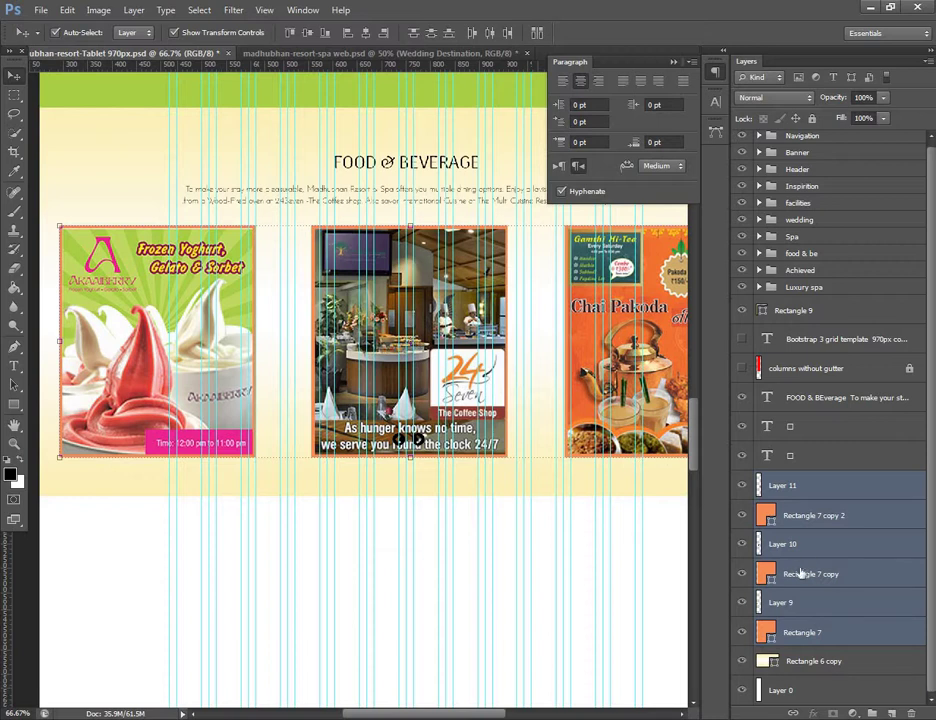
- Select the Chai Pakoda image together with its orange frame
{"action": "left_click", "coordinate": [790, 514]}
{"action": "left_click", "coordinate": [823, 489]}
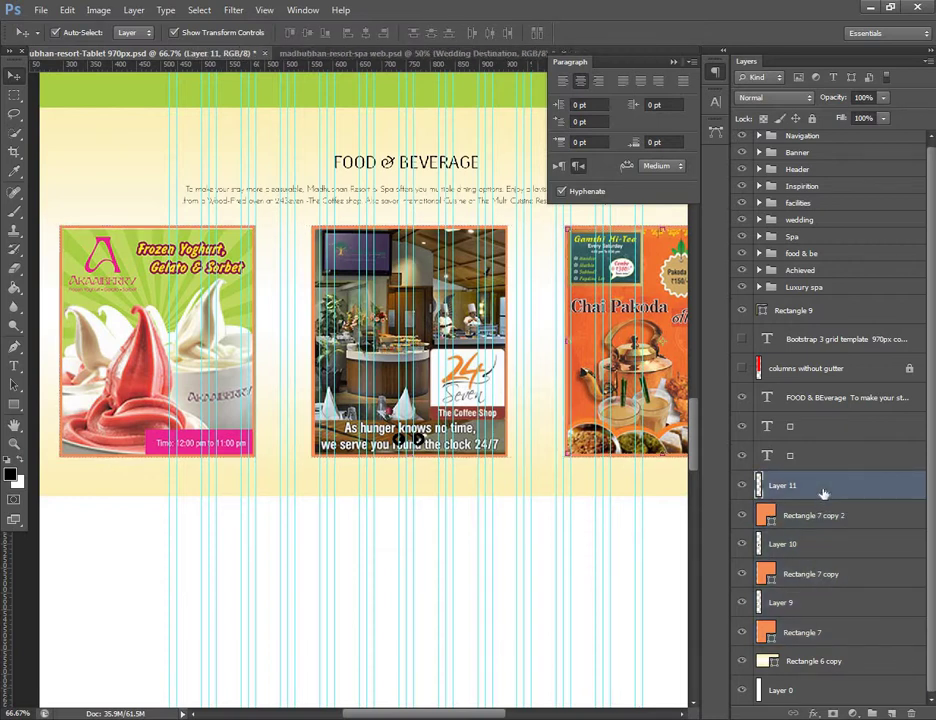
{"action": "left_click", "coordinate": [827, 502]}
{"action": "left_click", "coordinate": [831, 487]}
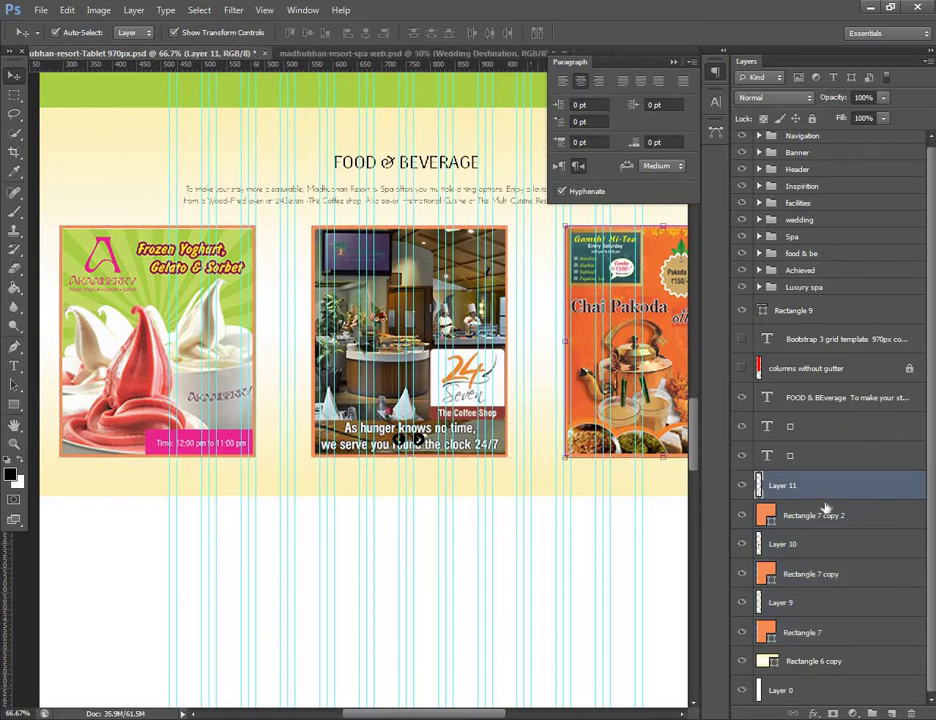
{"action": "left_click", "coordinate": [825, 510]}
{"action": "left_click", "coordinate": [827, 489]}
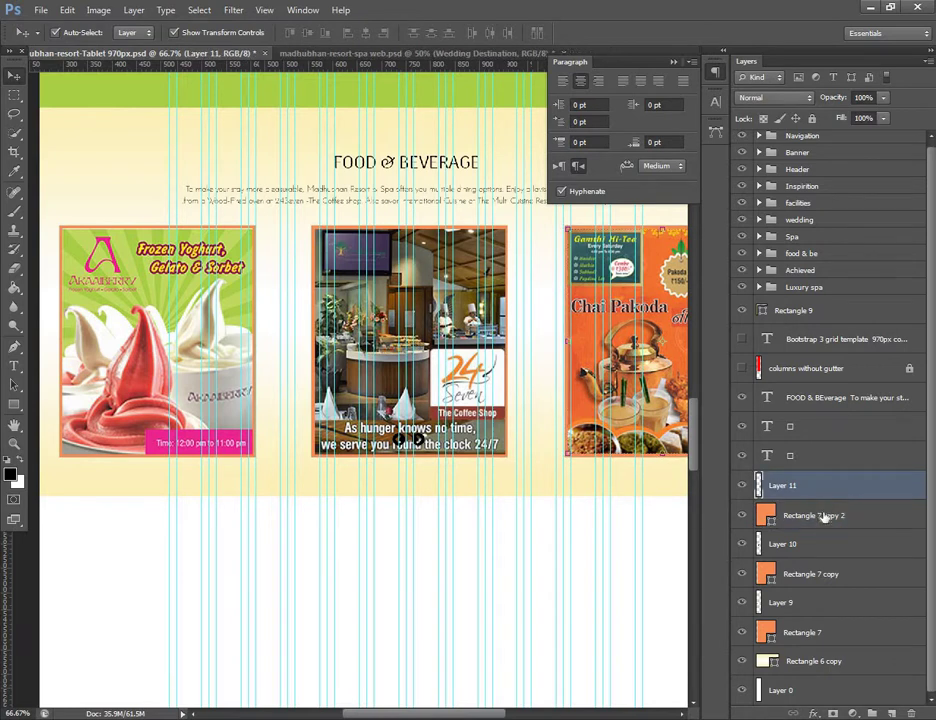
{"action": "left_click", "coordinate": [824, 516], "text": "shift"}
- Delete the Chai Pakoda image and frame, then fine-tune the coffee-shop image's horizontal position
{"action": "key", "text": "Delete"}
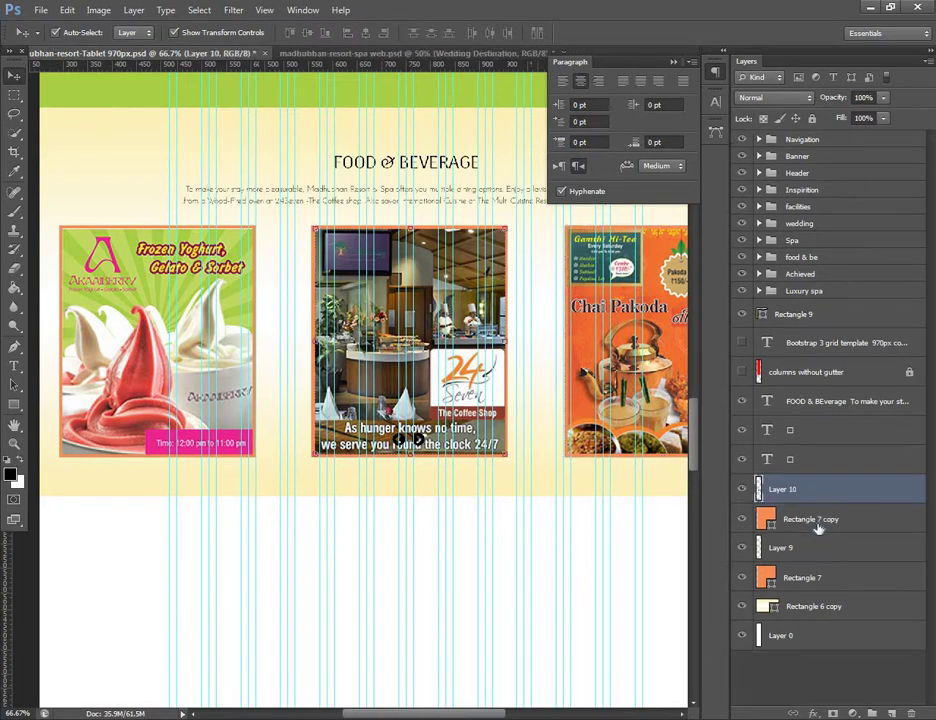
{"action": "left_click", "coordinate": [830, 521], "text": "ctrl"}
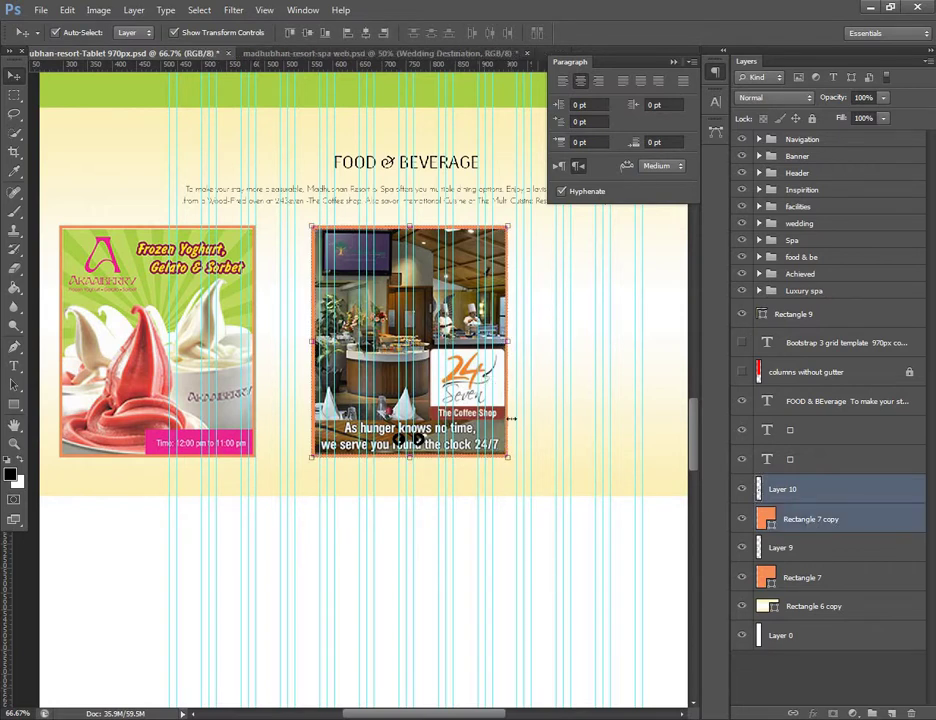
{"action": "key", "text": "shift+Right"}
{"action": "key", "text": "shift+Right"}
{"action": "key", "text": "shift+Right"}
{"action": "key", "text": "shift+Right"}
{"action": "key", "text": "shift+Right"}
{"action": "key", "text": "shift+Right"}
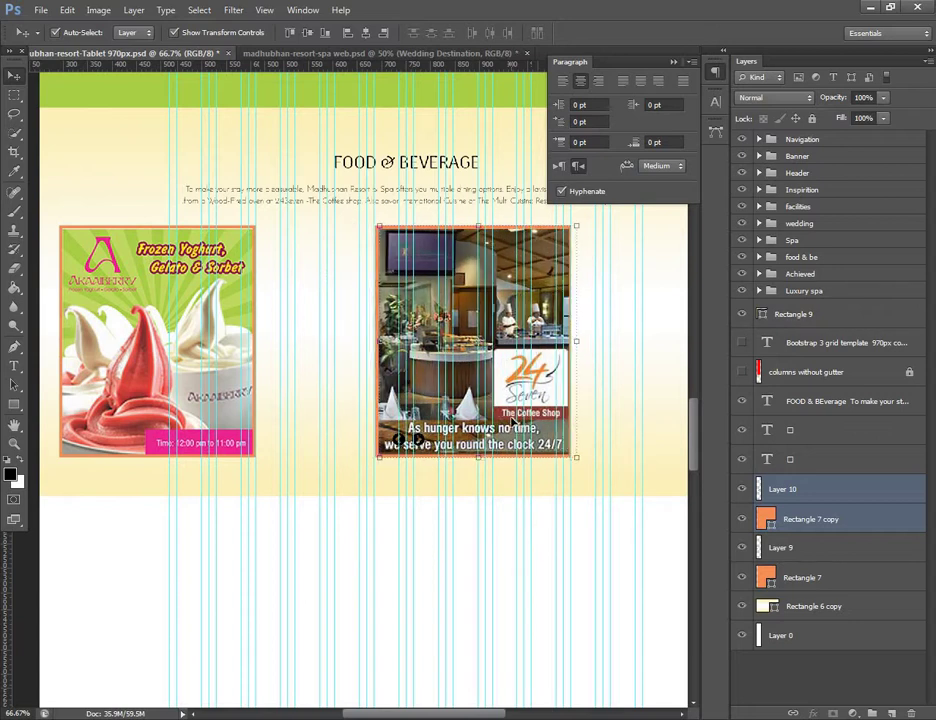
{"action": "key", "text": "shift+Right"}
{"action": "key", "text": "shift+Right"}
{"action": "key", "text": "shift+Right"}
{"action": "key", "text": "shift+Right"}
{"action": "key", "text": "shift+Right"}
{"action": "key", "text": "shift+Right"}
{"action": "key", "text": "shift+Right"}
{"action": "key", "text": "shift+Right"}
{"action": "key", "text": "shift+Right"}
{"action": "key", "text": "shift+Right"}
{"action": "key", "text": "shift+Right"}
{"action": "key", "text": "shift+Right"}
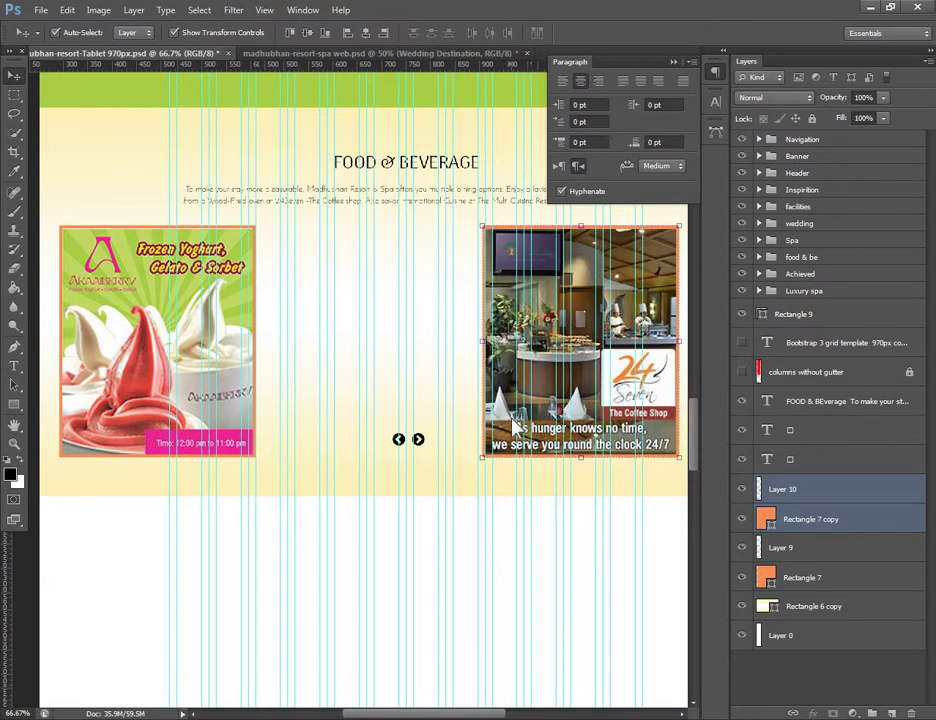
{"action": "left_click_drag", "start_coordinate": [418, 355], "coordinate": [333, 401]}
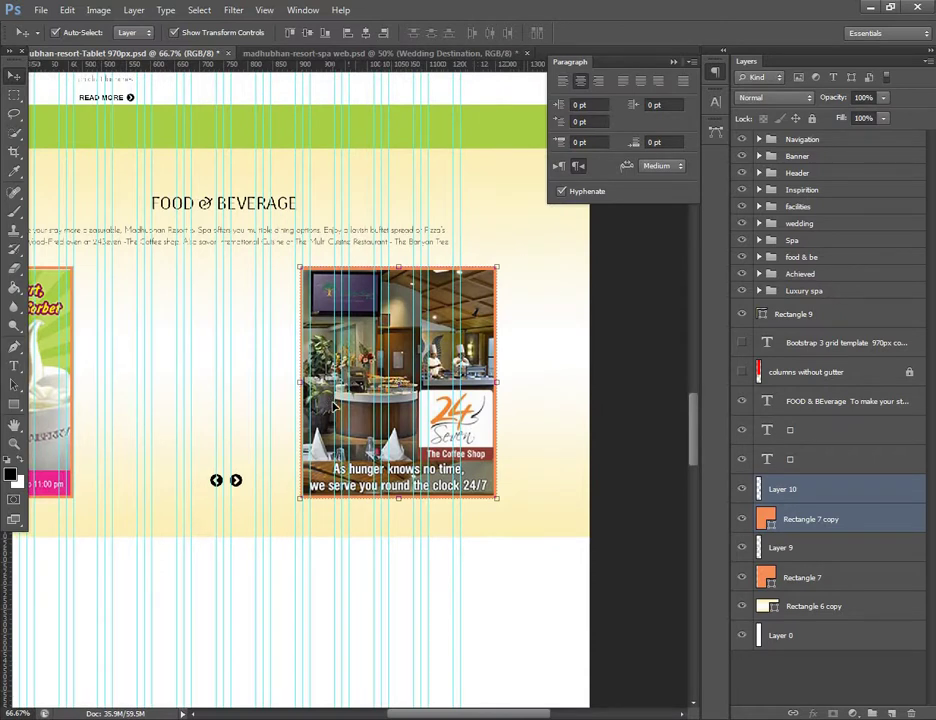
{"action": "key", "text": "shift+Left"}
{"action": "key", "text": "shift+Left"}
{"action": "key", "text": "shift+Left"}
{"action": "key", "text": "shift+Left"}
{"action": "key", "text": "shift+Left"}
{"action": "key", "text": "shift+Left"}
{"action": "key", "text": "shift+Left"}
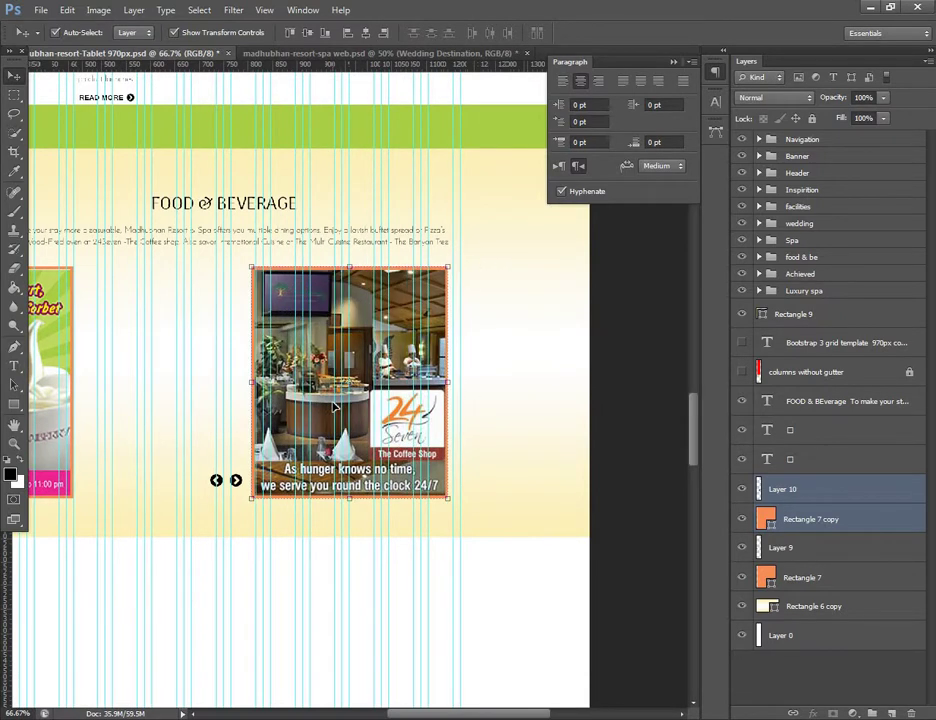
{"action": "key", "text": "shift+Left"}
{"action": "key", "text": "shift+Left"}
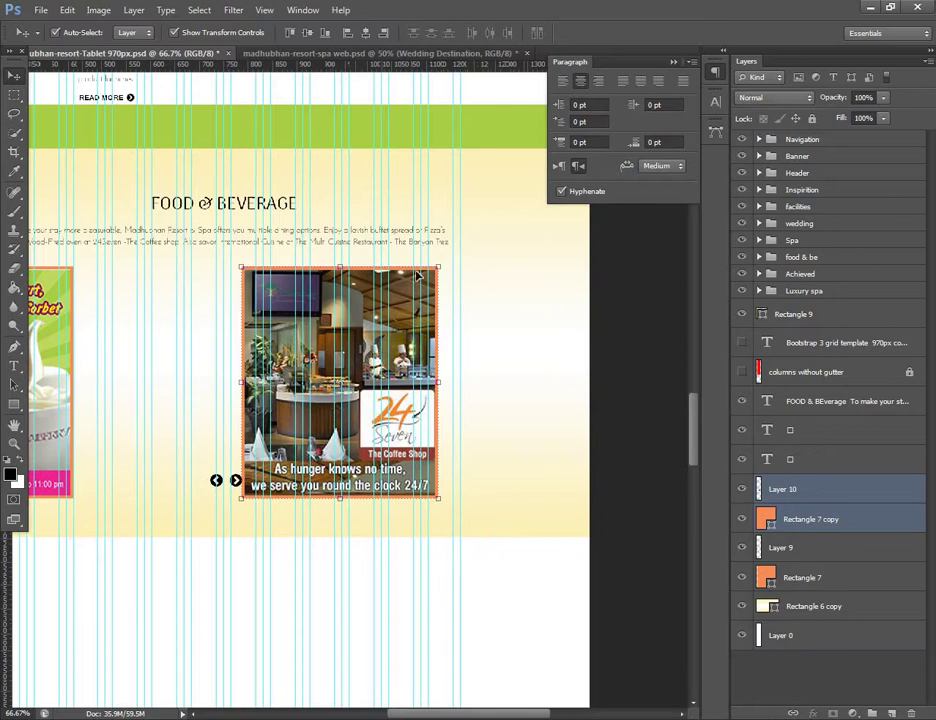
{"action": "key", "text": "shift+Right"}
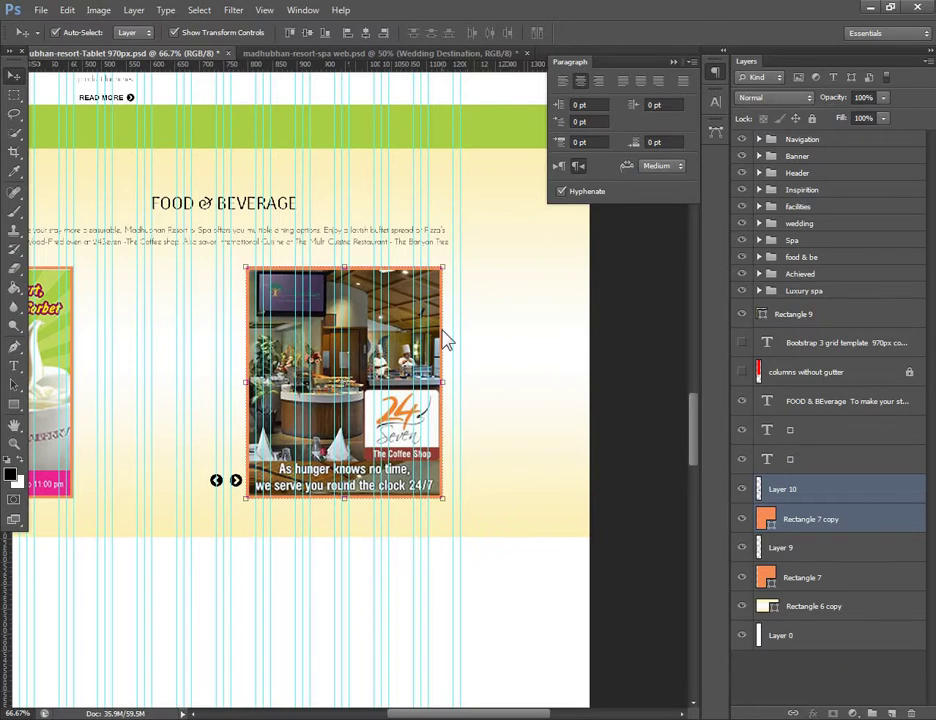
- Shift the frozen-yoghurt image and its frame right toward the centre
{"action": "left_click", "coordinate": [790, 547]}
{"action": "left_click", "coordinate": [818, 577], "text": "shift"}
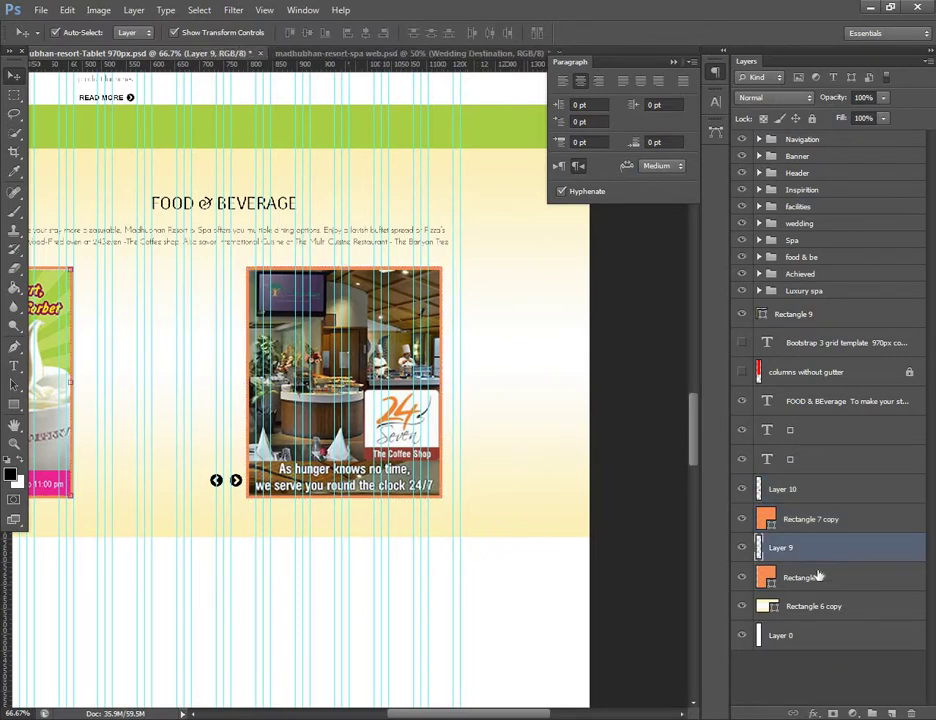
{"action": "key", "text": "shift+Right"}
{"action": "key", "text": "shift+Right"}
{"action": "key", "text": "shift+Right"}
{"action": "key", "text": "shift+Right"}
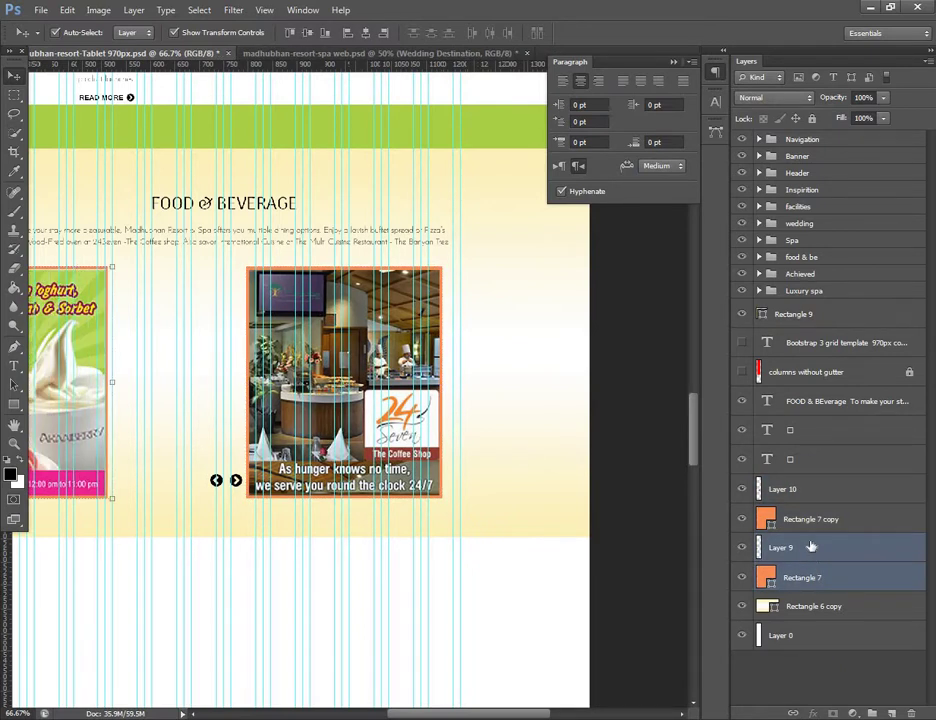
{"action": "key", "text": "shift+Right"}
{"action": "key", "text": "shift+Right"}
{"action": "key", "text": "shift+Right"}
{"action": "key", "text": "shift+Right"}
{"action": "key", "text": "shift+Right"}
{"action": "key", "text": "shift+Right"}
{"action": "key", "text": "shift+Right"}
{"action": "key", "text": "shift+Right"}
{"action": "key", "text": "shift+Right"}
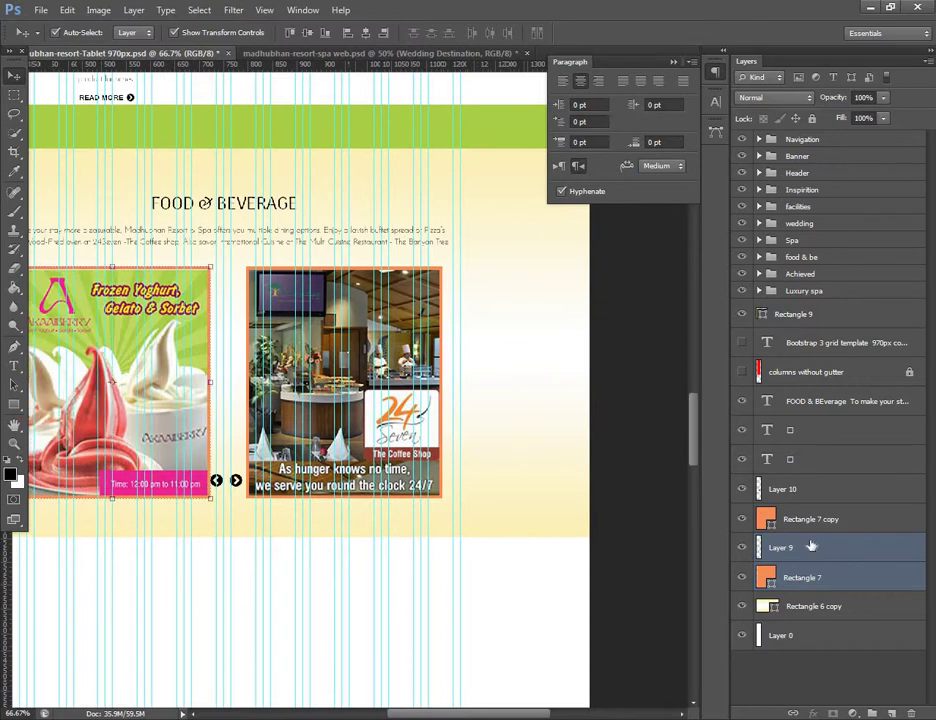
{"action": "key", "text": "shift+Left"}
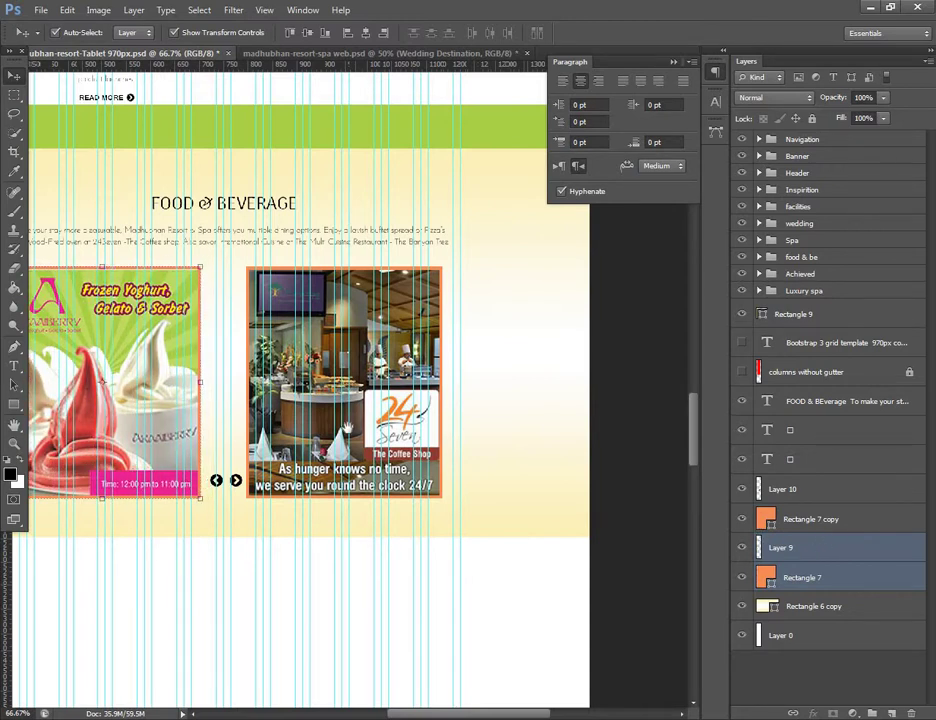
{"action": "left_click_drag", "start_coordinate": [179, 351], "coordinate": [404, 390]}
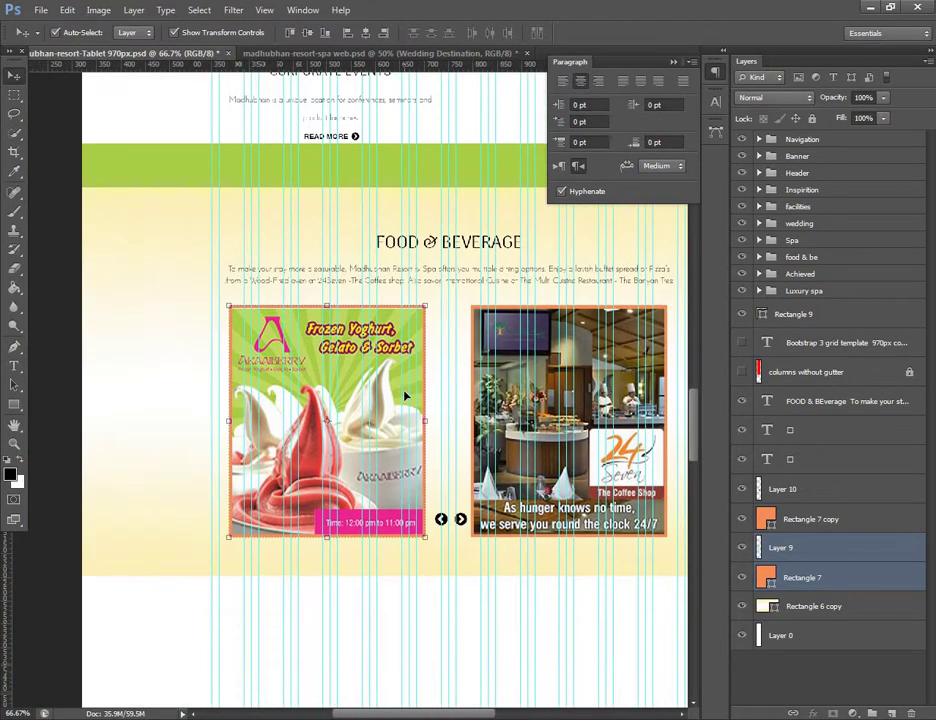
{"action": "key", "text": "shift+Right"}
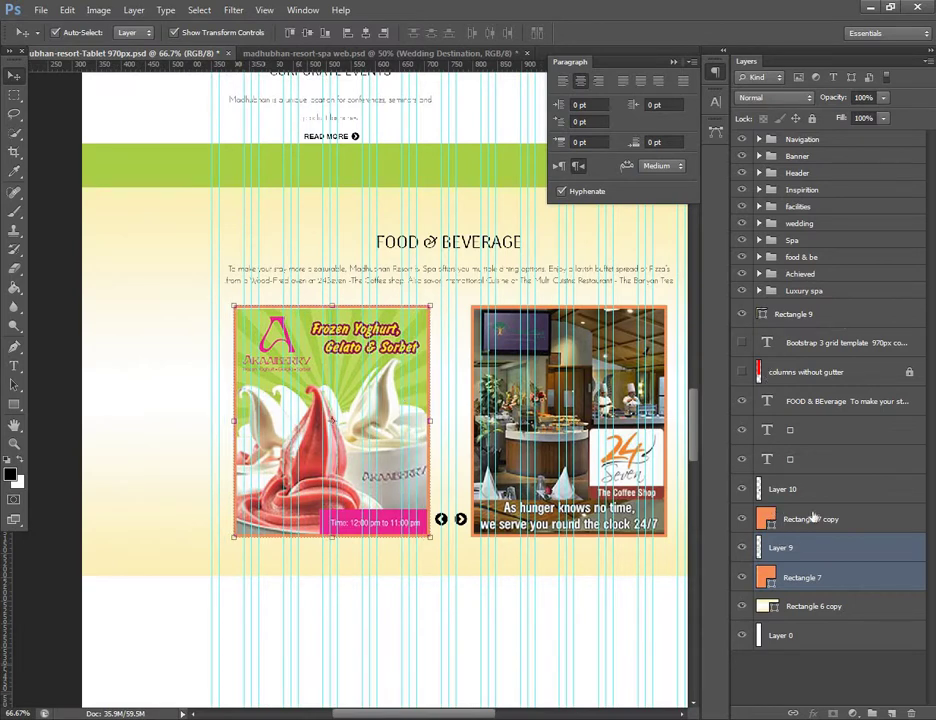
- Nudge the coffee-shop image and its frame slightly left
{"action": "left_click", "coordinate": [800, 519]}
{"action": "left_click", "coordinate": [810, 488], "text": "ctrl"}
{"action": "key", "text": "shift+Left"}
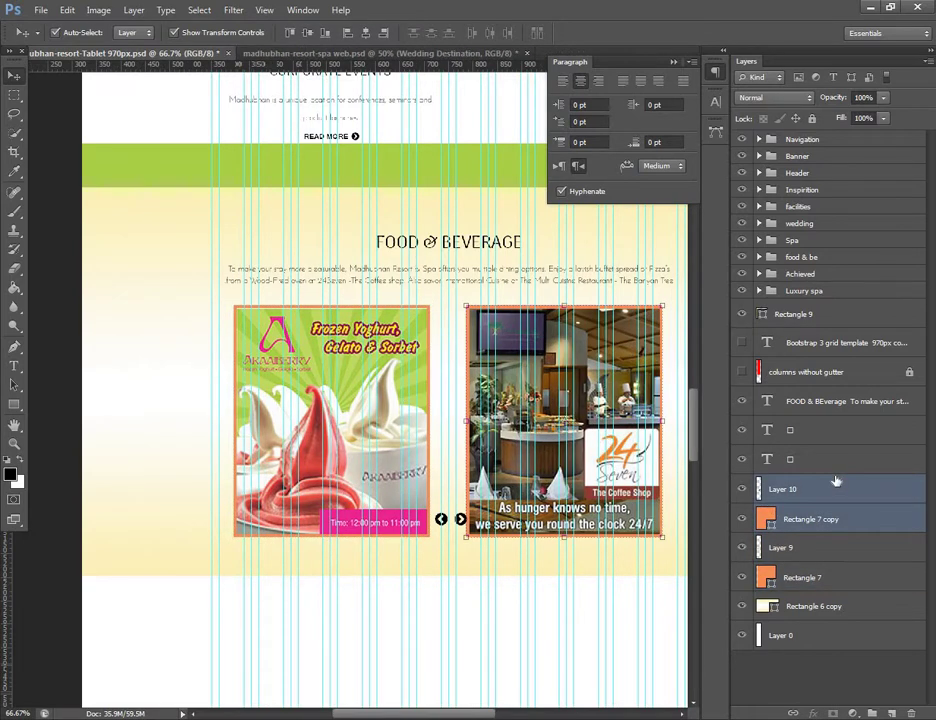
- Move the two slider arrows down and centre them beneath the food images
{"action": "left_click", "coordinate": [818, 458]}
{"action": "left_click", "coordinate": [818, 430], "text": "shift"}
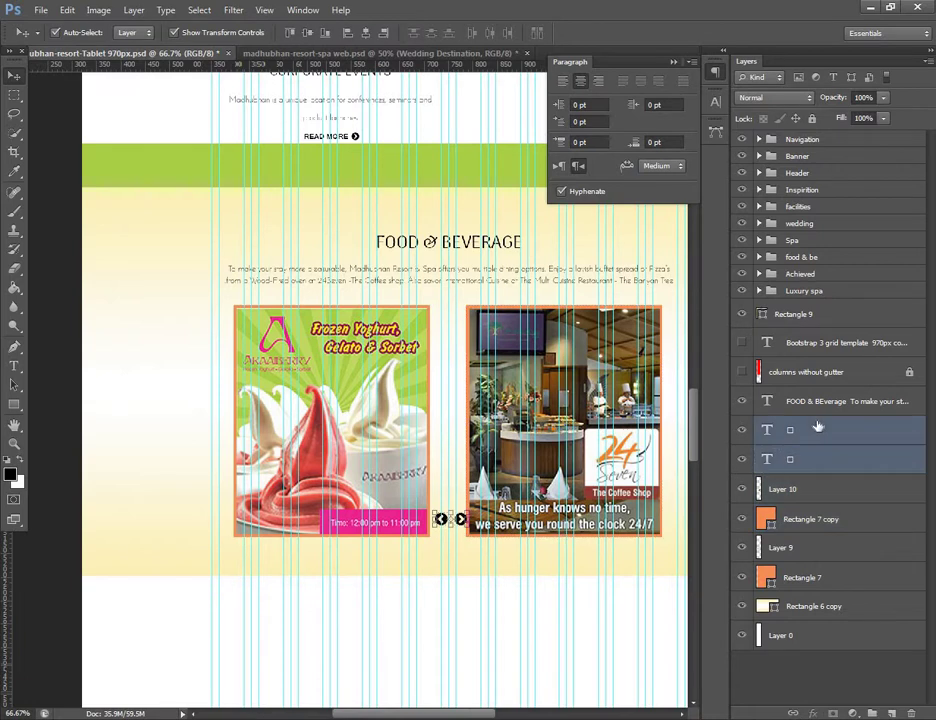
{"action": "key", "text": "shift+Down"}
{"action": "key", "text": "shift+Down"}
{"action": "key", "text": "shift+Down"}
{"action": "key", "text": "shift+Down"}
{"action": "key", "text": "shift+Down"}
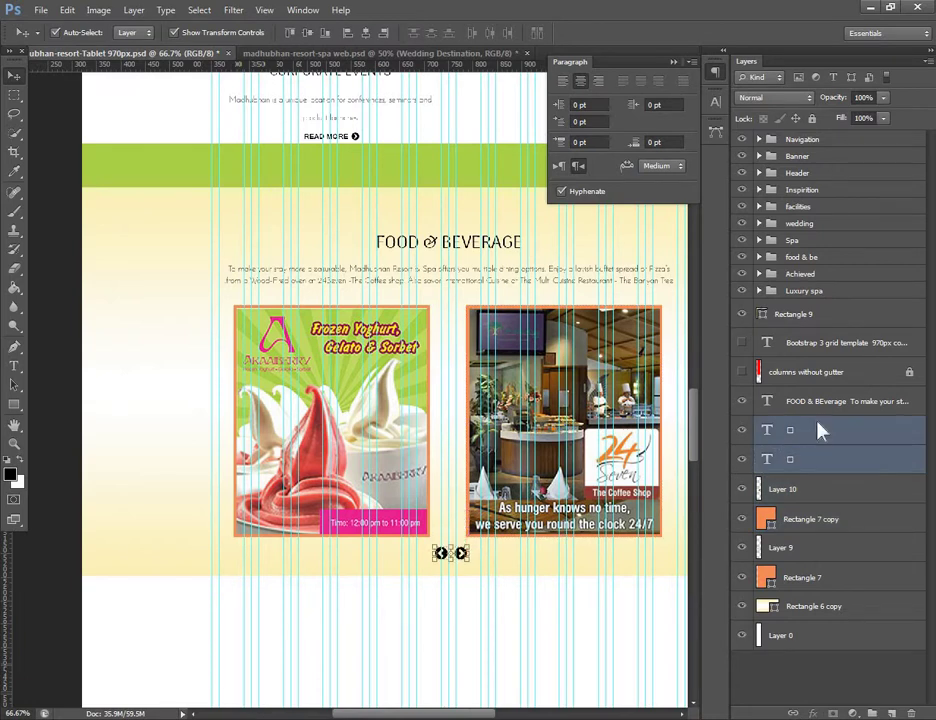
{"action": "key", "text": "shift+Down"}
{"action": "key", "text": "shift+Down"}
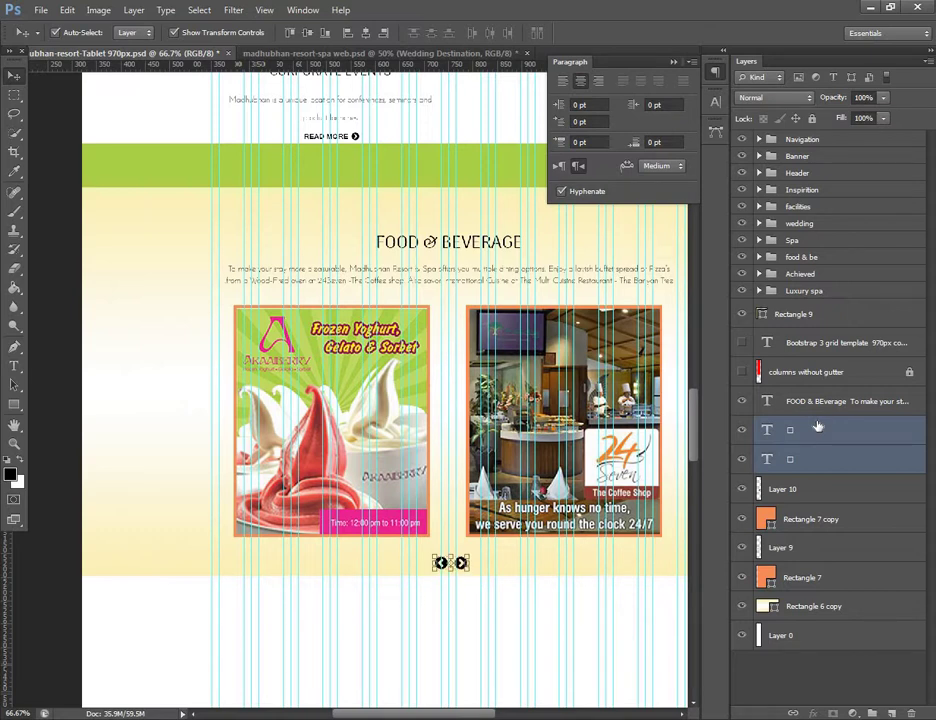
{"action": "key", "text": "Left"}
{"action": "key", "text": "Left"}
{"action": "key", "text": "Left"}
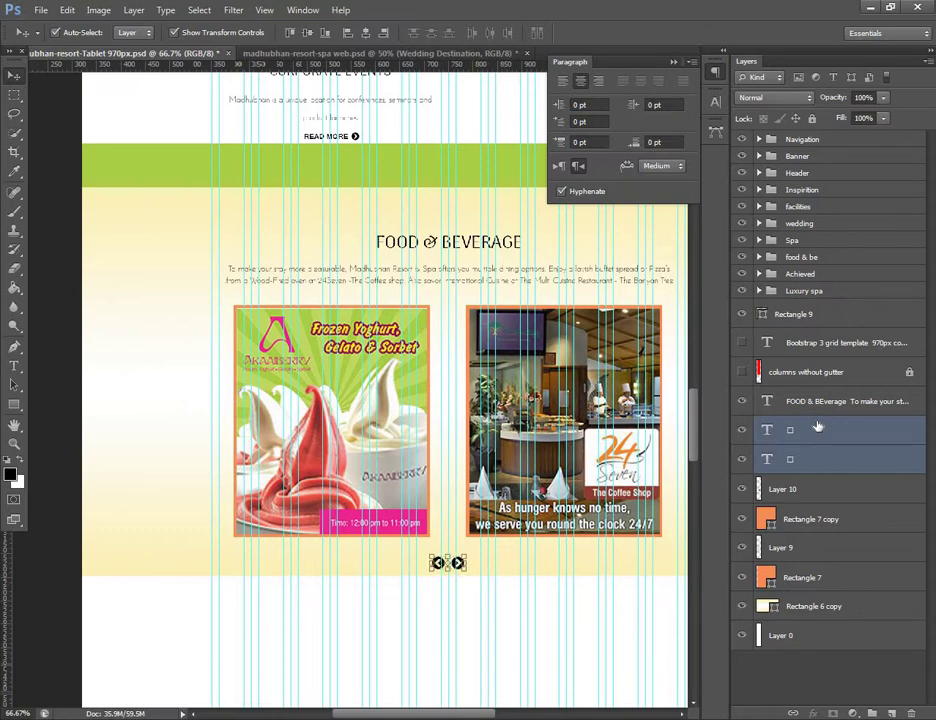
{"action": "key", "text": "Right"}
{"action": "key", "text": "Down"}
{"action": "key", "text": "Down"}
{"action": "key", "text": "Down"}
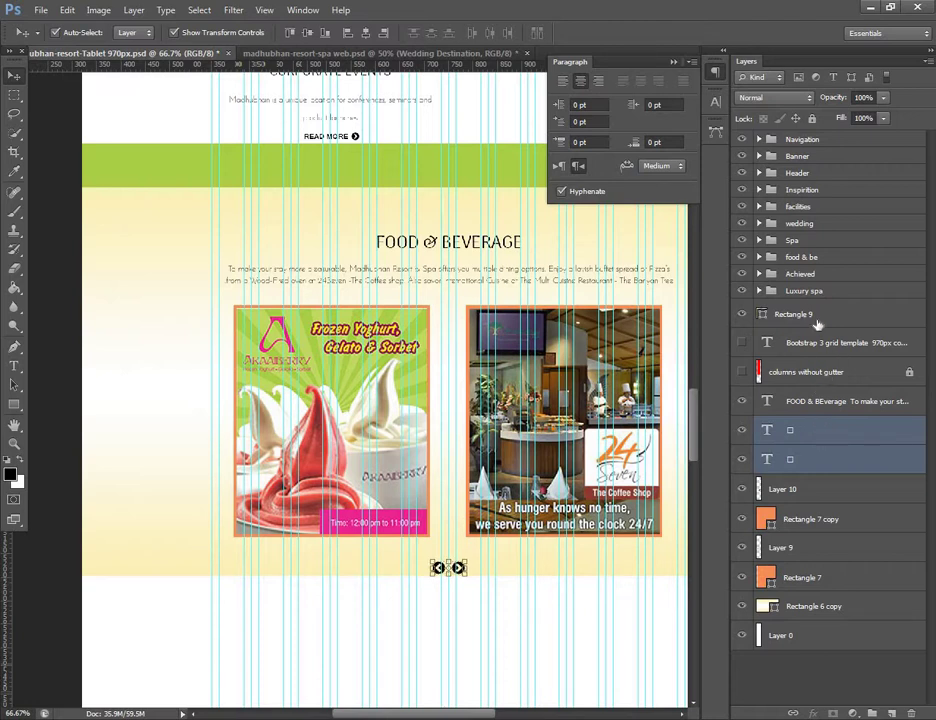
{"action": "left_click", "coordinate": [810, 606]}
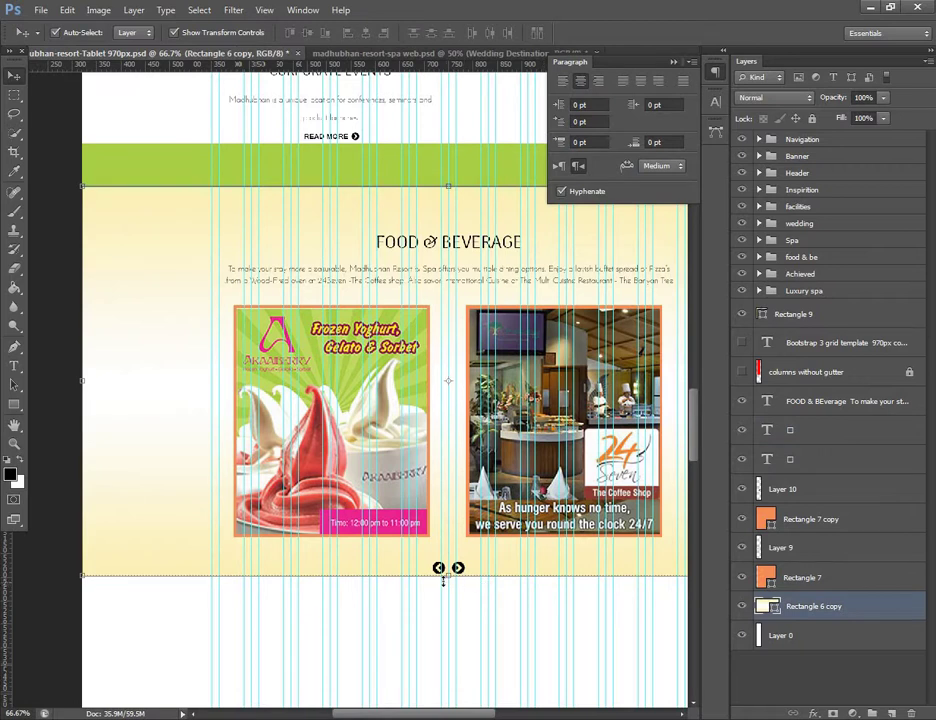
- Stretch the cream Food & Beverage background's bottom edge further down with Free Transform
{"action": "left_click_drag", "start_coordinate": [444, 577], "coordinate": [447, 605]}
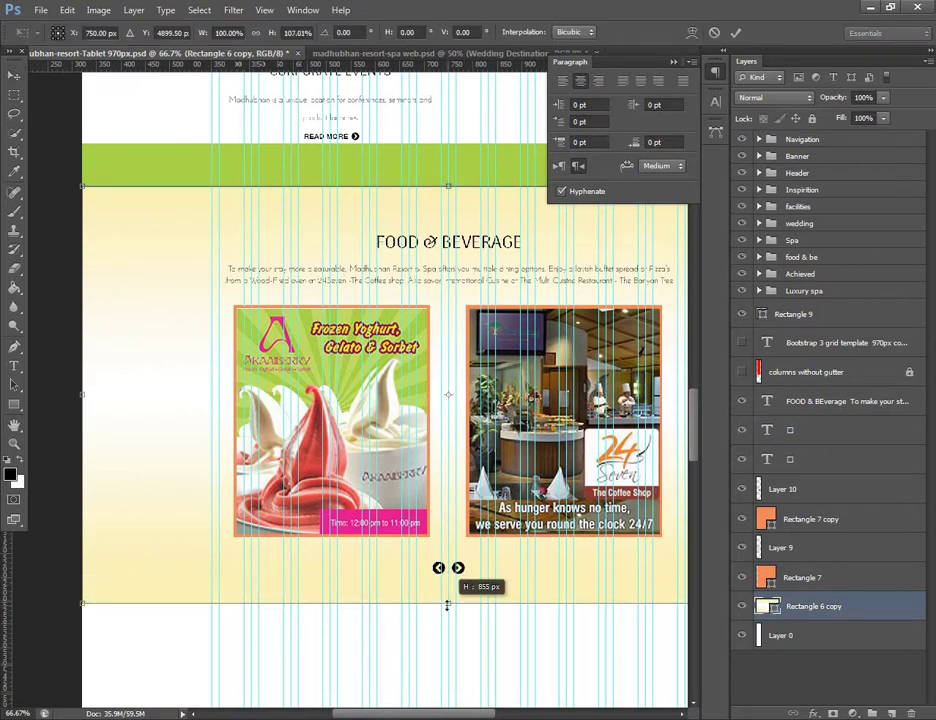
{"action": "mouse_move", "coordinate": [447, 605]}
{"action": "left_mouse_down"}
{"action": "mouse_move", "coordinate": [447, 619]}
{"action": "mouse_move", "coordinate": [448, 606]}
{"action": "left_mouse_up"}
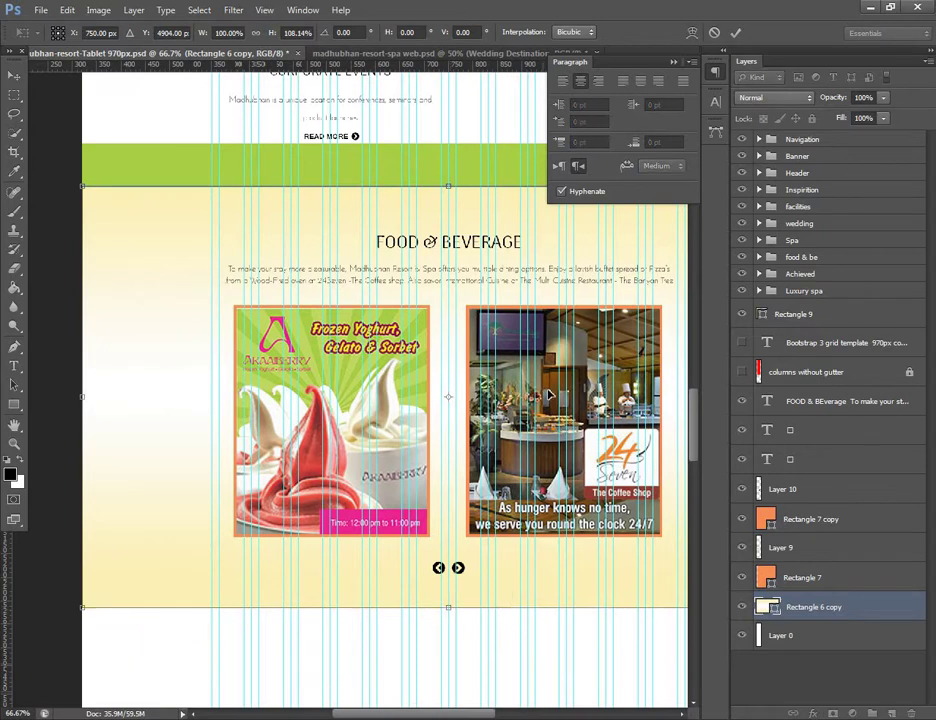
{"action": "key", "text": "ctrl+minus"}
{"action": "key", "text": "ctrl+minus"}
{"action": "key", "text": "ctrl+plus"}
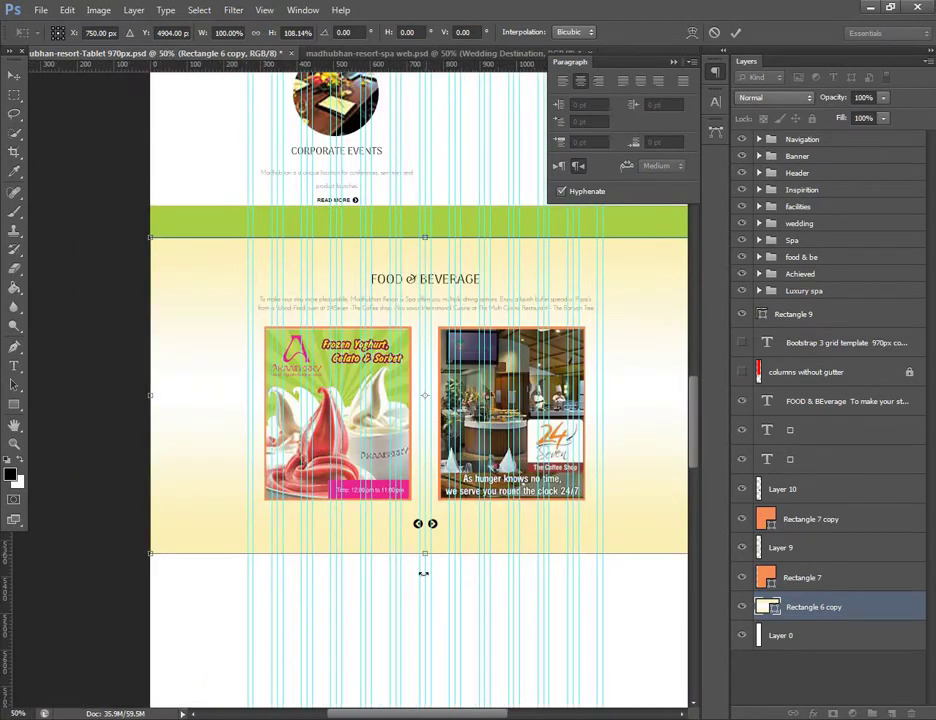
{"action": "left_click_drag", "start_coordinate": [425, 556], "coordinate": [425, 564]}
{"action": "key", "text": "Return"}
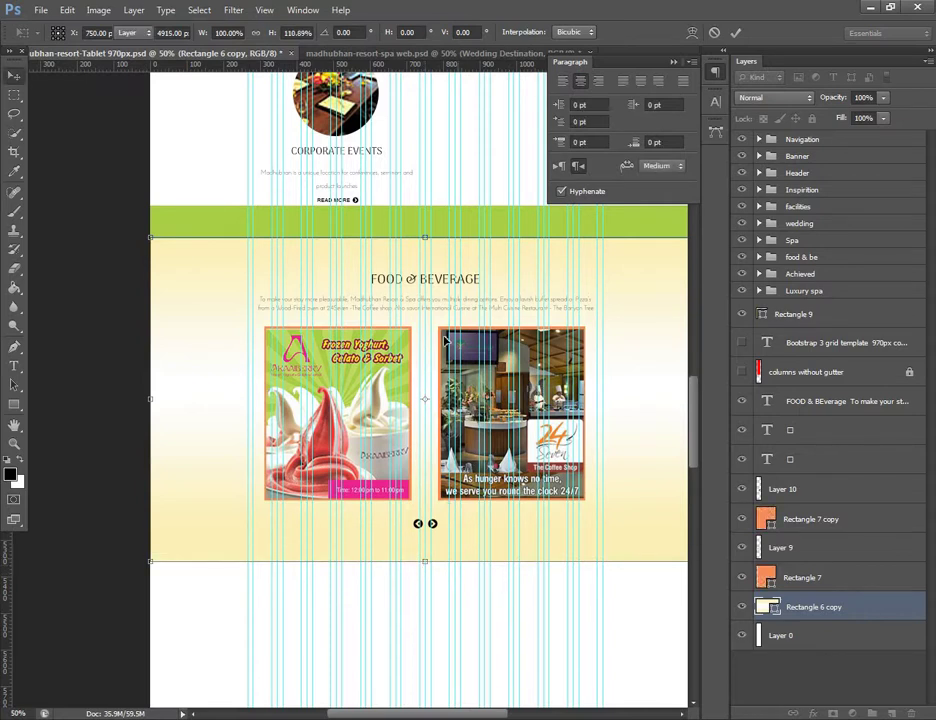
{"action": "left_click", "coordinate": [365, 216]}
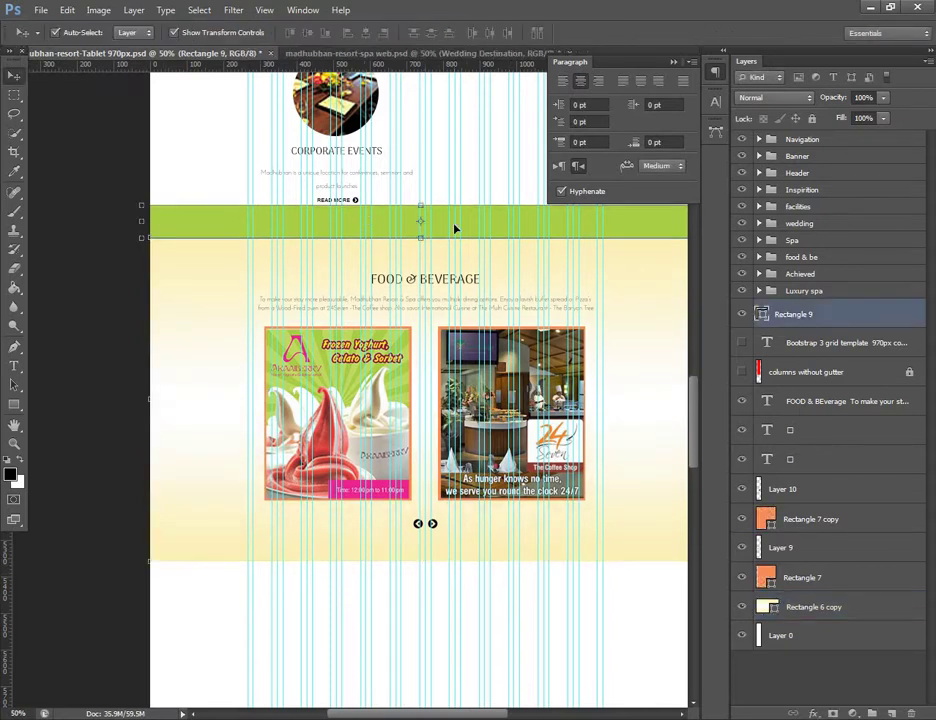
- Move the green divider below the section and group the Food & Beverage layers
{"action": "left_click_drag", "start_coordinate": [470, 228], "coordinate": [450, 628]}
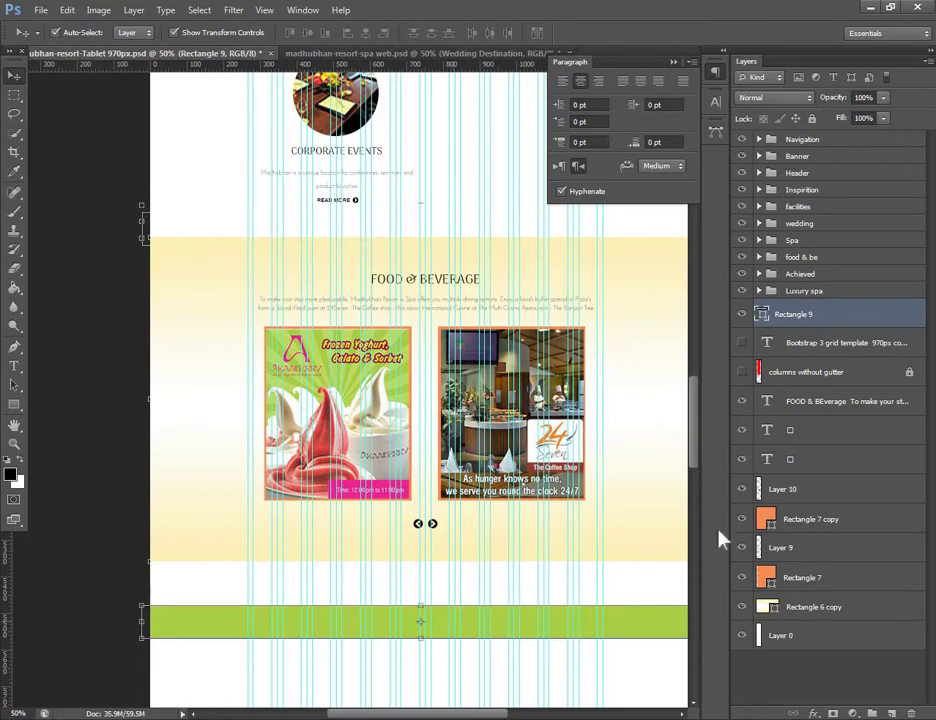
{"action": "left_click", "coordinate": [820, 343]}
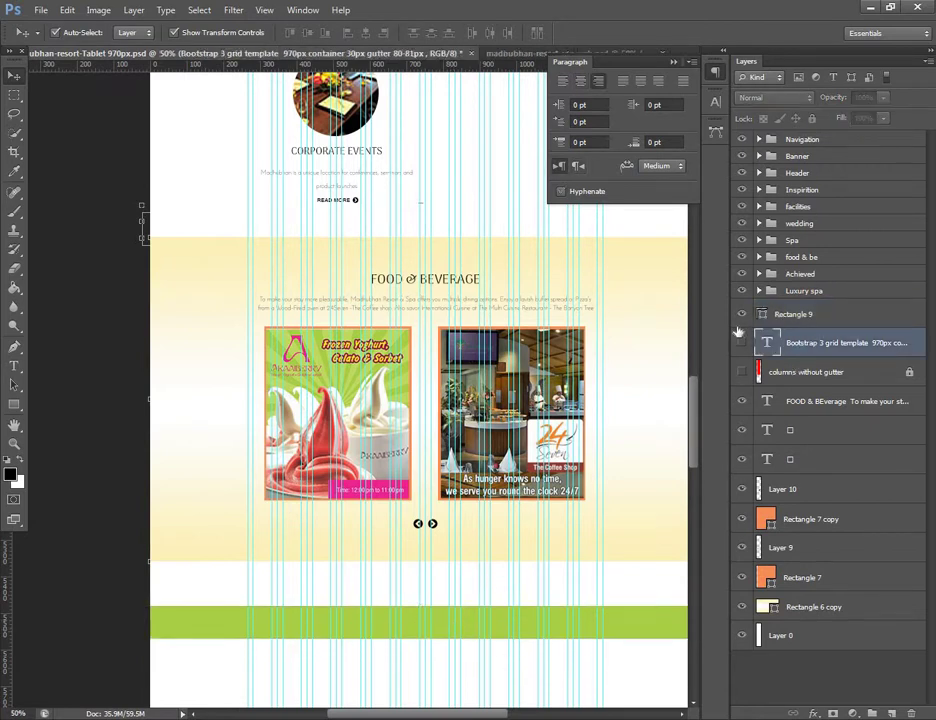
{"action": "left_click", "coordinate": [880, 401]}
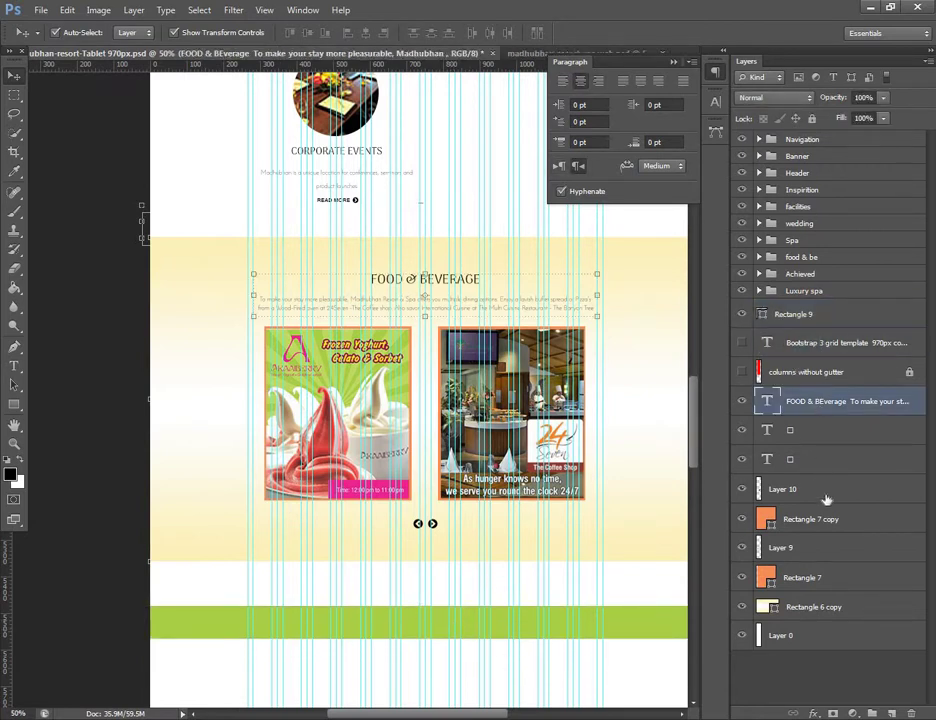
{"action": "left_click", "coordinate": [826, 607], "text": "shift"}
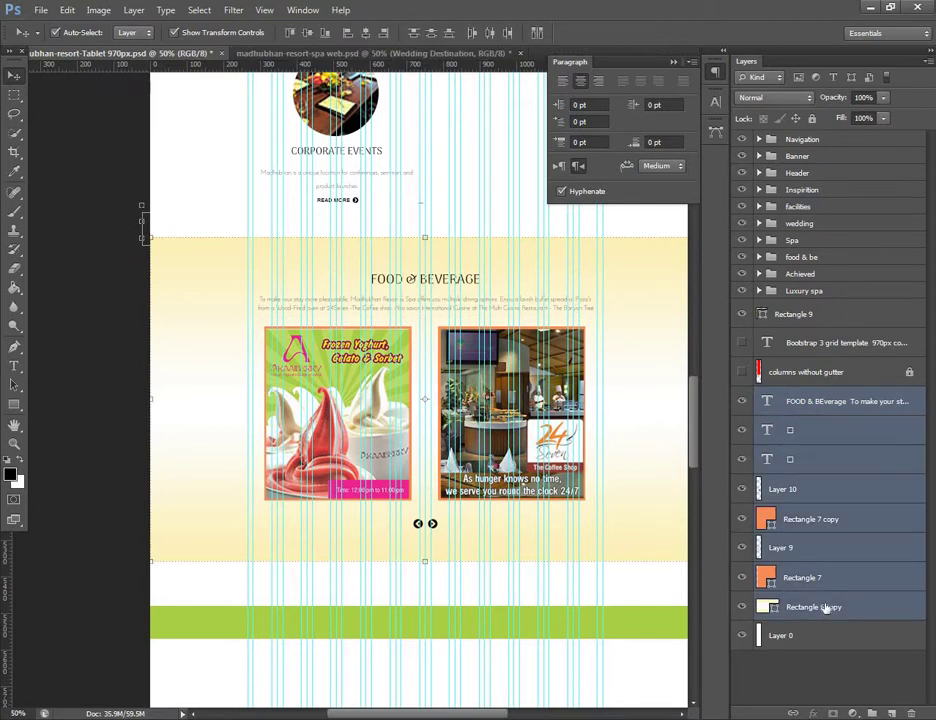
{"action": "key", "text": "ctrl+g"}
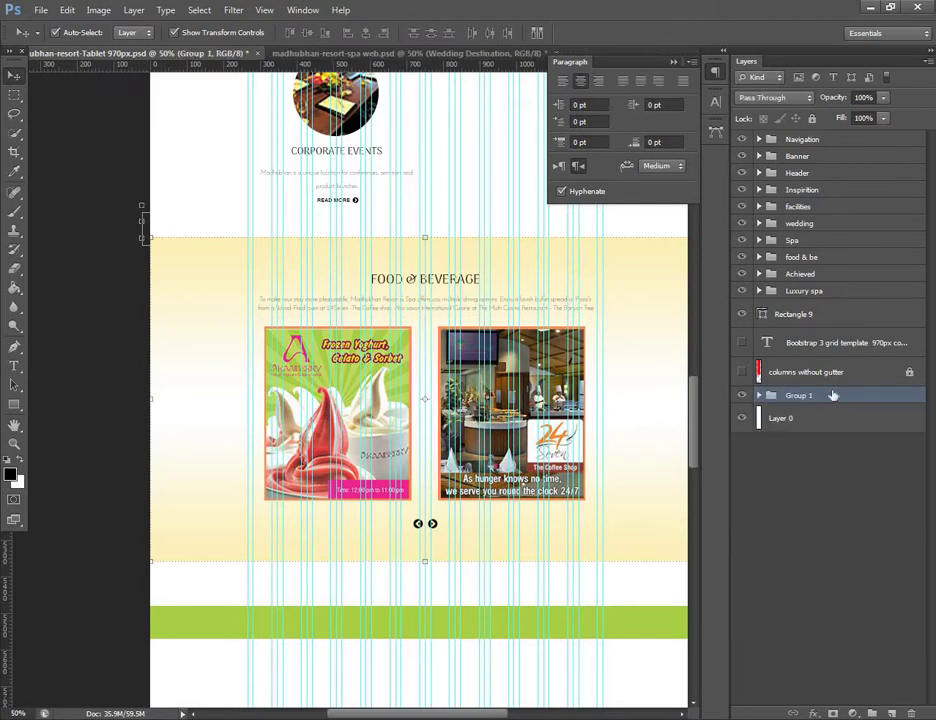
- Rename the group 'food & beverage' and move it up two levels in the stack
{"action": "double_click", "coordinate": [797, 396]}
{"action": "type", "text": "food "}
{"action": "type", "text": "& be"}
{"action": "type", "text": "ve"}
{"action": "type", "text": "r"}
{"action": "type", "text": "a"}
{"action": "type", "text": "ge"}
{"action": "key", "text": "Return"}
{"action": "key", "text": "ctrl+bracketright"}
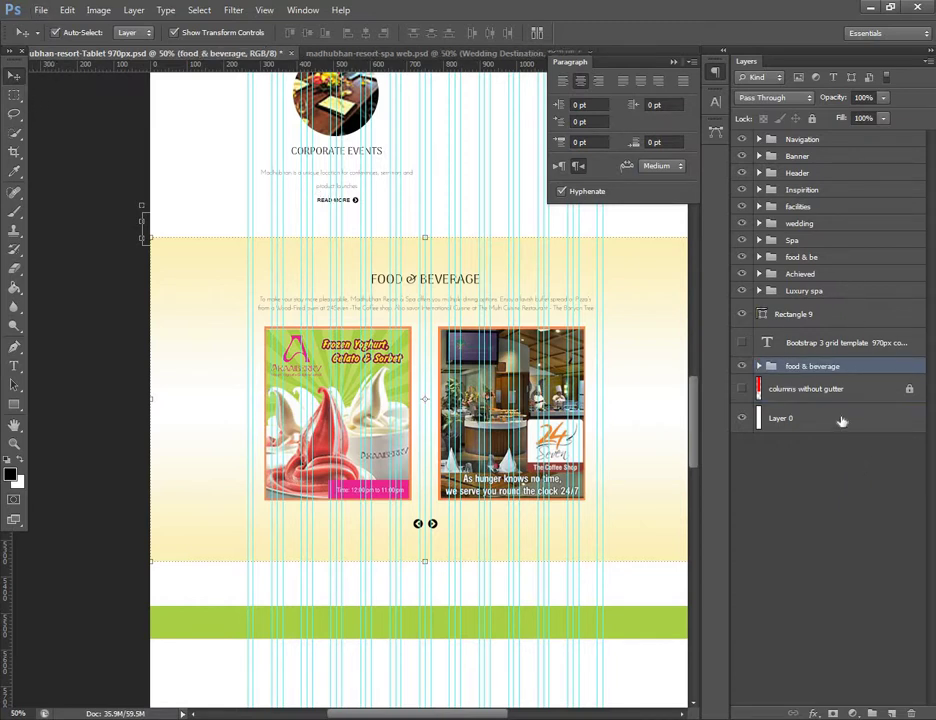
{"action": "key", "text": "ctrl+bracketright"}
{"action": "key", "text": "ctrl+bracketright"}
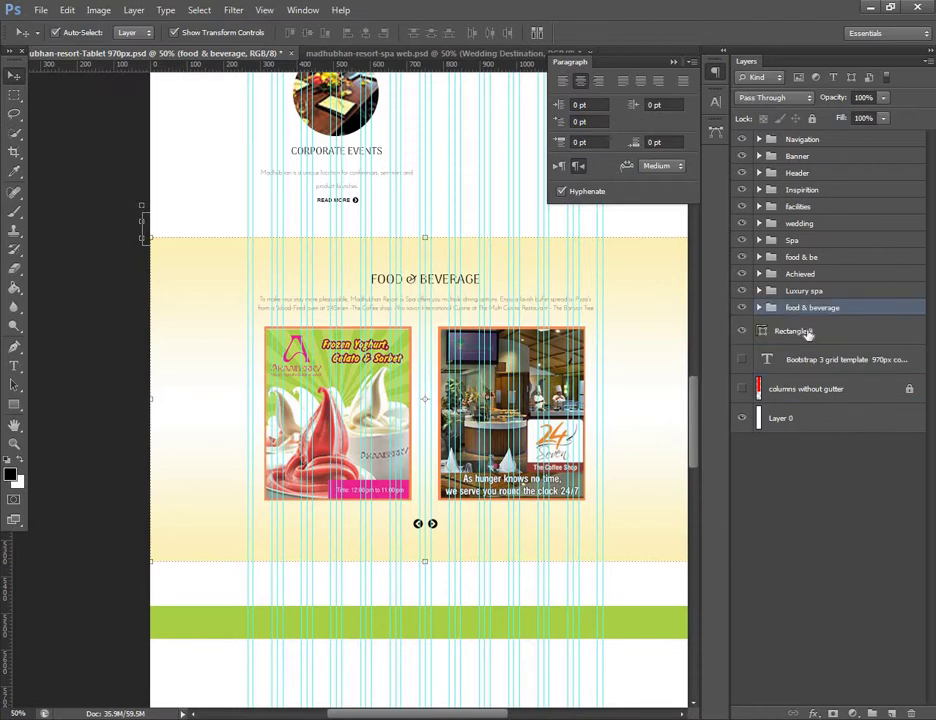
- Raise the green divider bar to sit directly against the Food & Beverage background
{"action": "left_click", "coordinate": [800, 332]}
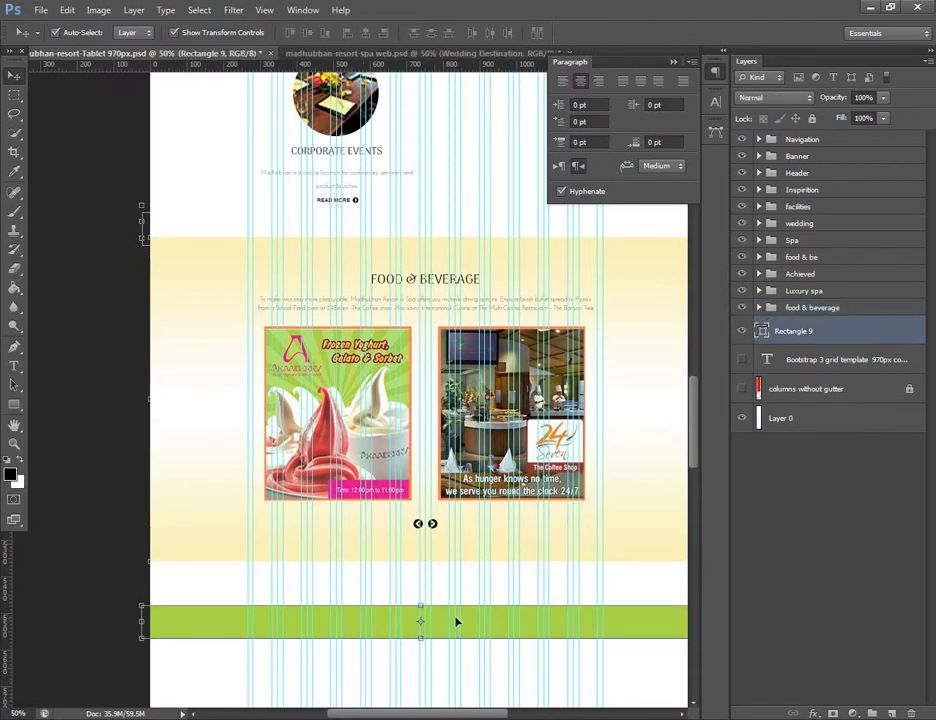
{"action": "left_click_drag", "start_coordinate": [513, 641], "coordinate": [519, 598]}
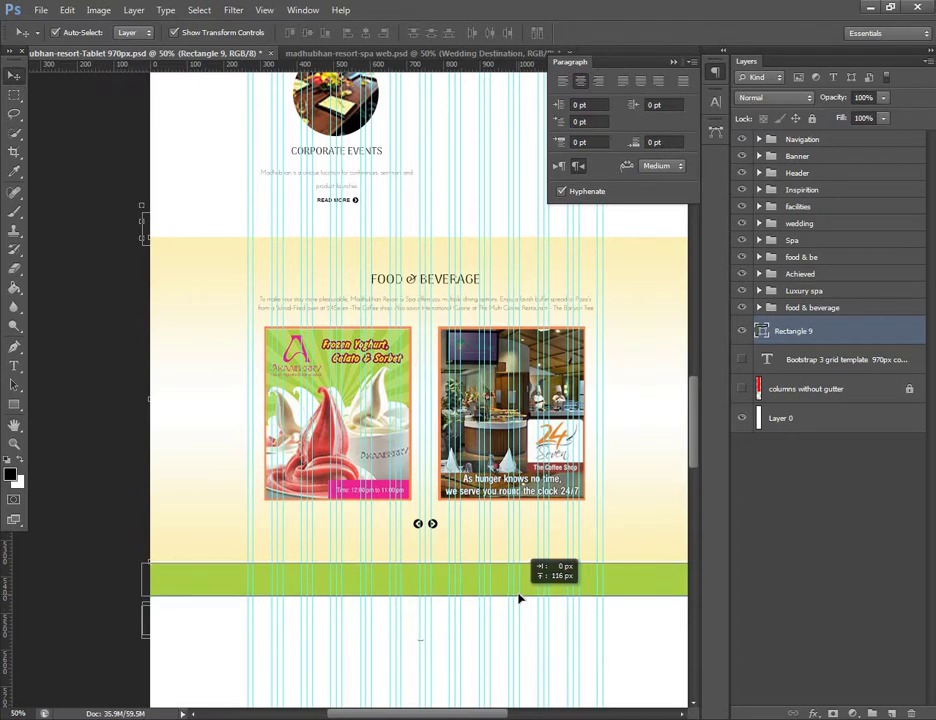
{"action": "left_click_drag", "start_coordinate": [589, 646], "coordinate": [462, 290]}
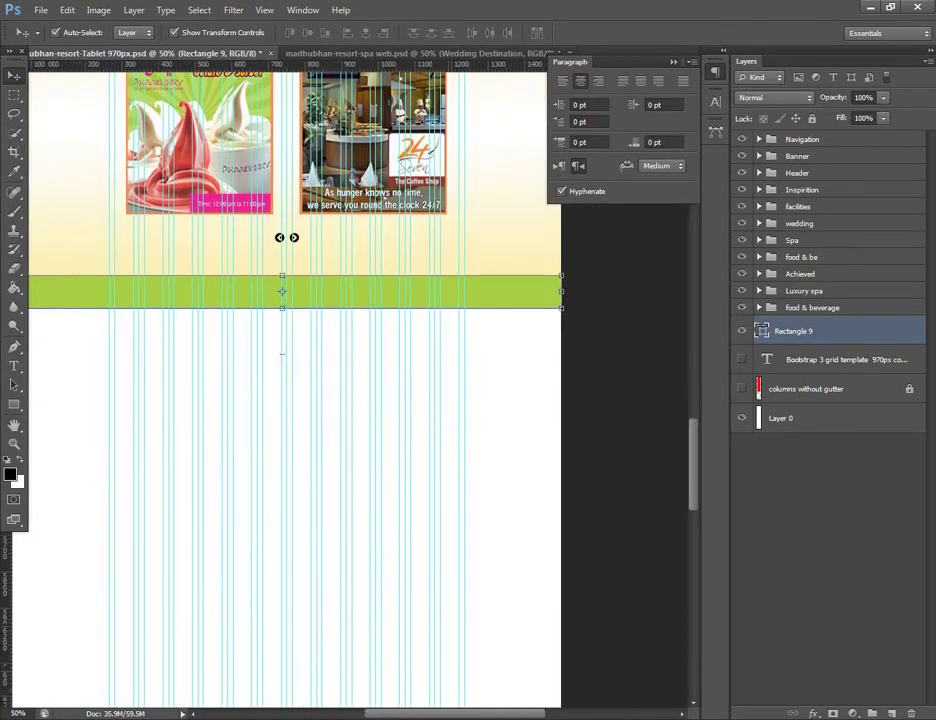
- Drag the accommodation and Corporate groups from the web mockup into the Tablet 970px document
{"action": "left_click", "coordinate": [326, 53]}
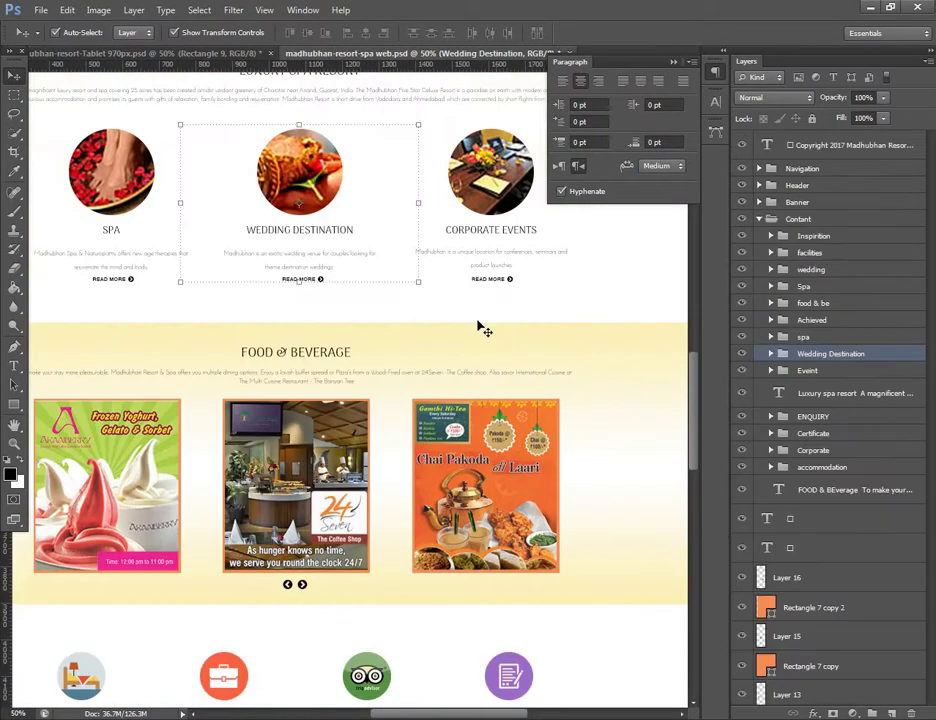
{"action": "scroll", "coordinate": [378, 480], "scroll_direction": "down", "scroll_amount": 4}
{"action": "scroll", "coordinate": [380, 520], "scroll_direction": "down", "scroll_amount": 2}
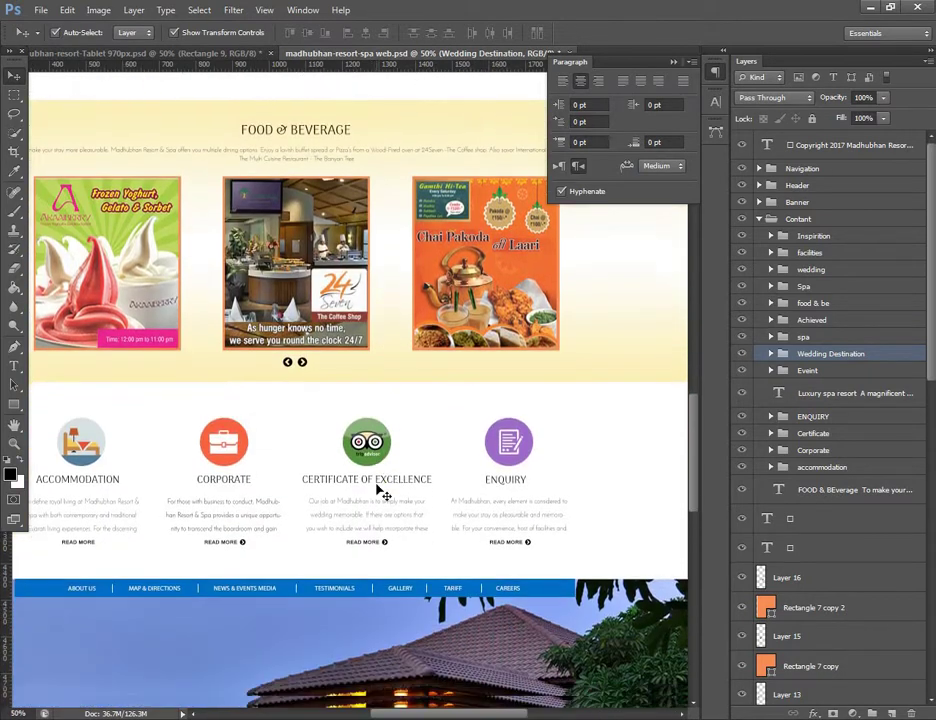
{"action": "scroll", "coordinate": [300, 450], "scroll_direction": "down", "scroll_amount": 3}
{"action": "left_click_drag", "start_coordinate": [455, 444], "coordinate": [314, 272]}
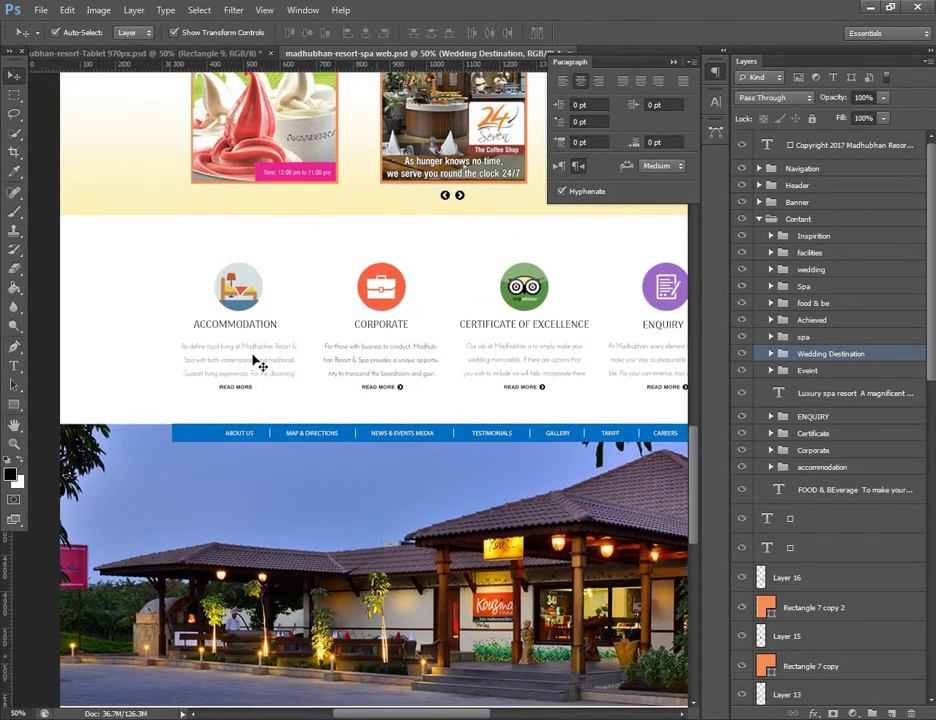
{"action": "left_click", "coordinate": [240, 288]}
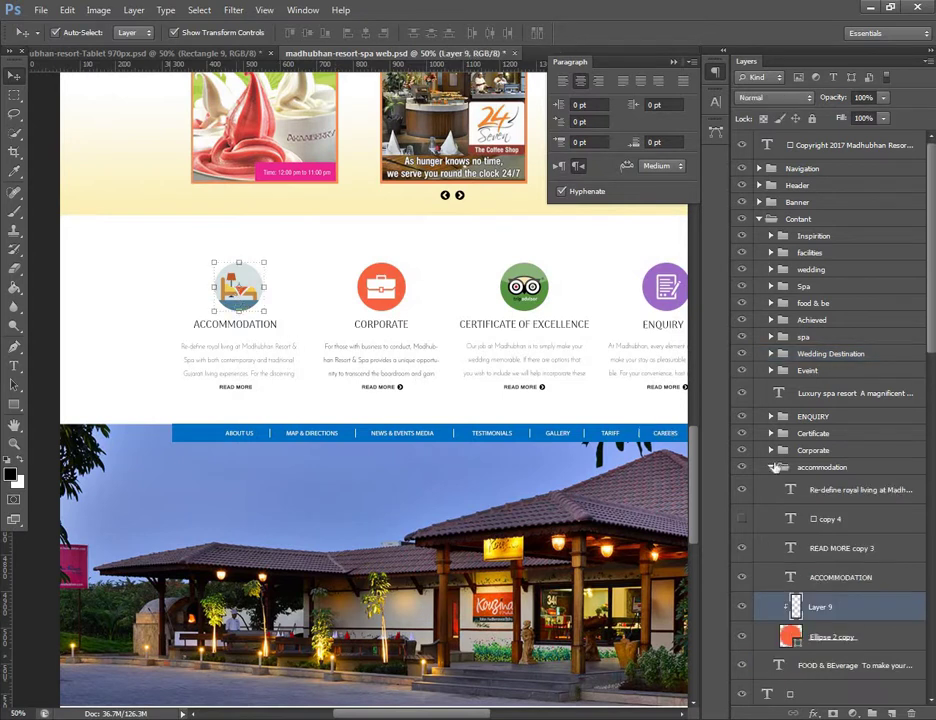
{"action": "left_click", "coordinate": [771, 409]}
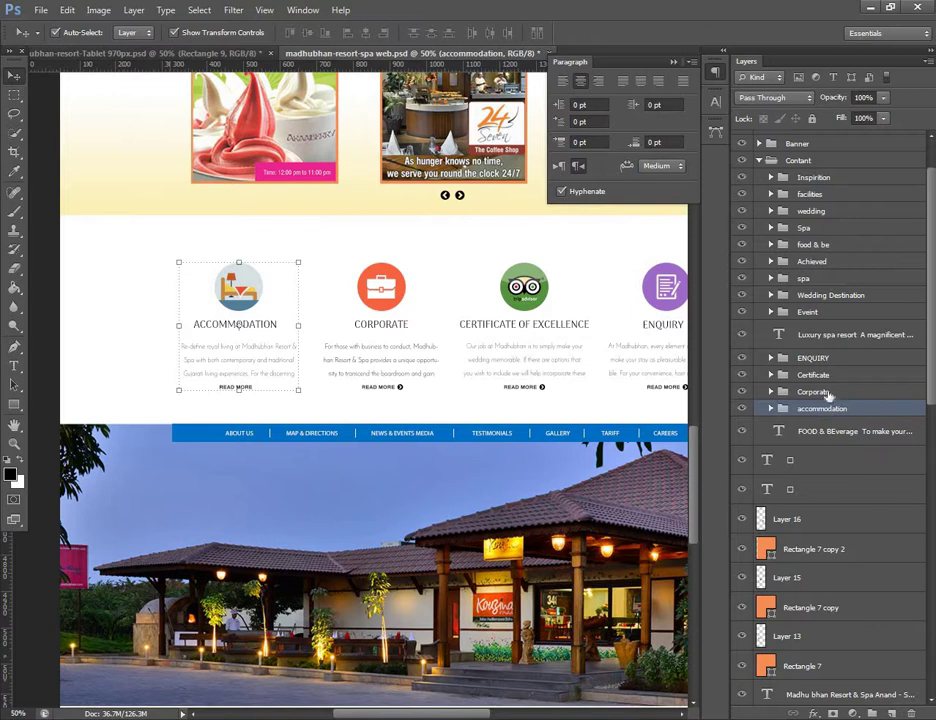
{"action": "left_click", "coordinate": [775, 392], "text": "ctrl"}
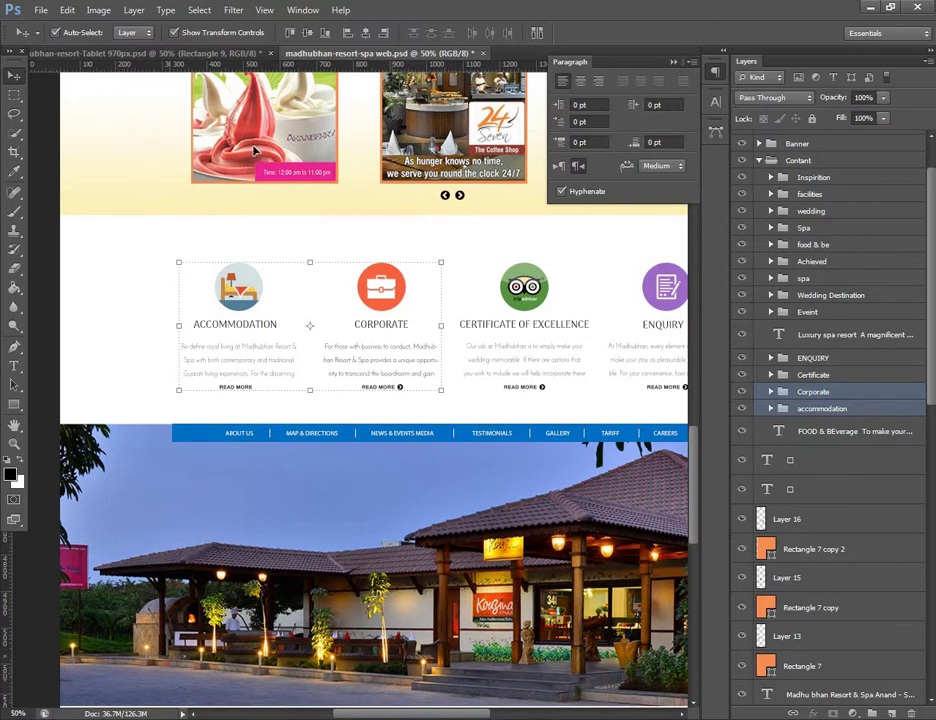
{"action": "mouse_move", "coordinate": [255, 150]}
{"action": "left_mouse_down"}
{"action": "mouse_move", "coordinate": [307, 420]}
{"action": "mouse_move", "coordinate": [334, 445]}
{"action": "left_mouse_up"}
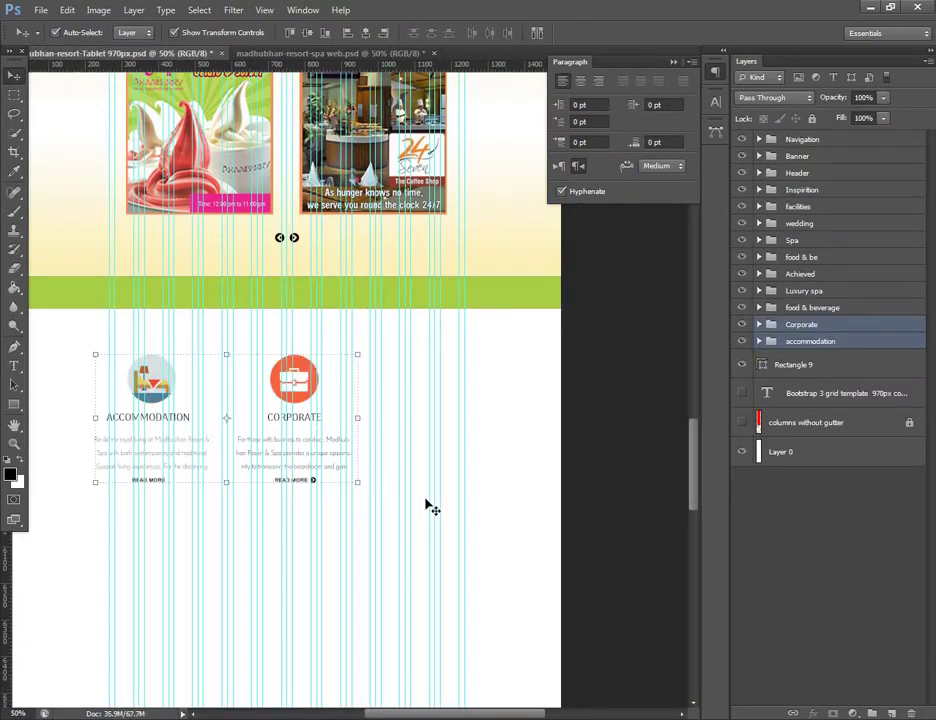
- Nudge the Accommodation and Corporate blocks together right and up onto the tablet grid
{"action": "key", "text": "shift+Right"}
{"action": "key", "text": "shift+Right"}
{"action": "key", "text": "shift+Right"}
{"action": "key", "text": "shift+Right"}
{"action": "key", "text": "shift+Right"}
{"action": "key", "text": "shift+Right"}
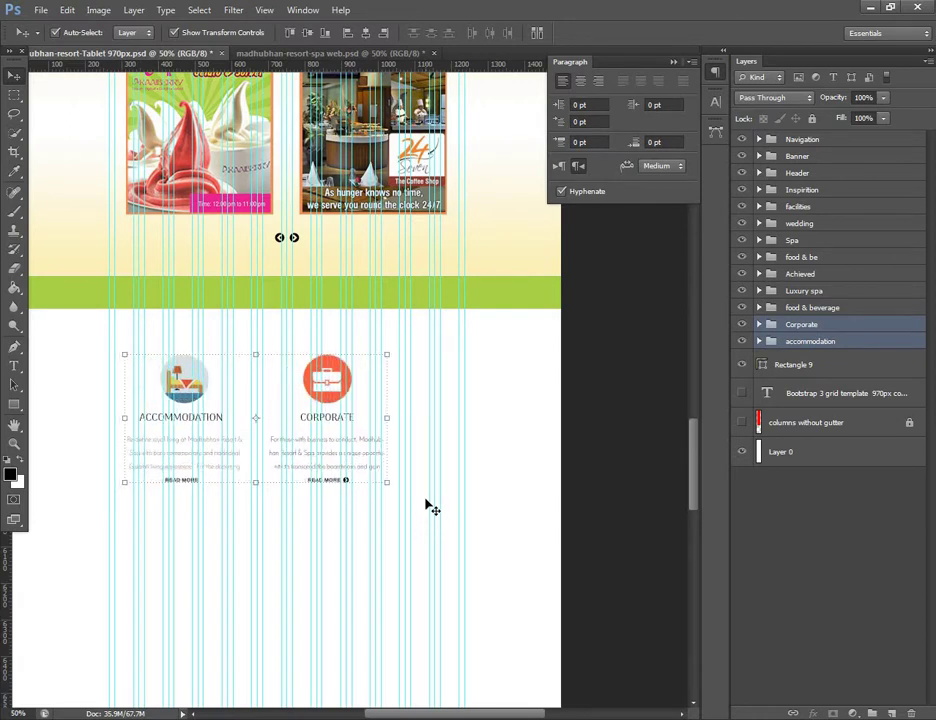
{"action": "key", "text": "shift+Up"}
{"action": "key", "text": "shift+Up"}
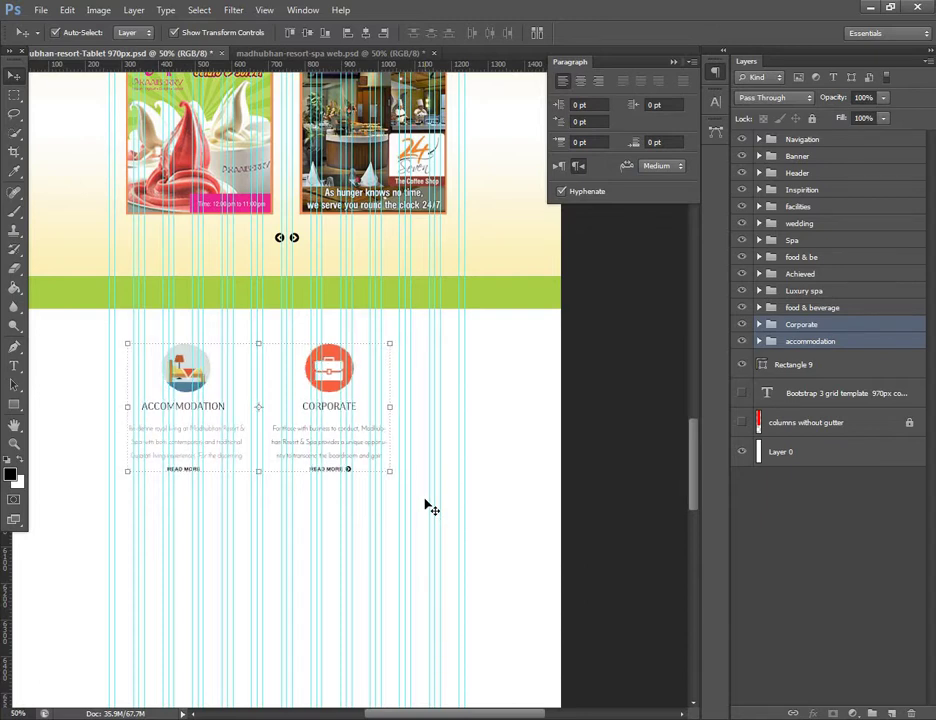
{"action": "key", "text": "shift+Right"}
{"action": "key", "text": "shift+Right"}
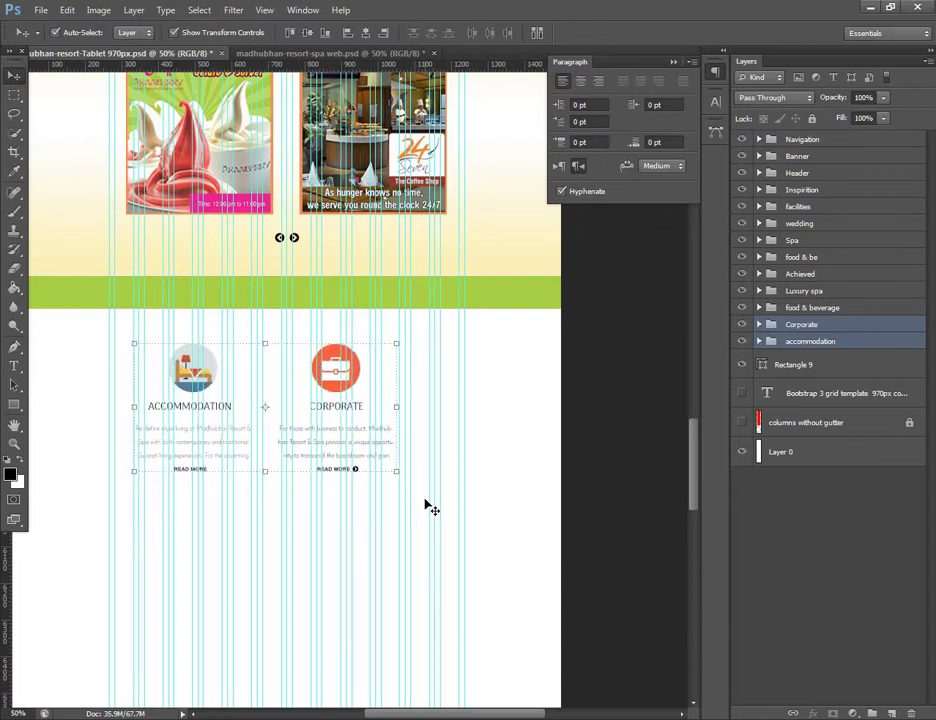
- Fine-tune the Corporate and Accommodation blocks individually into their own grid columns
{"action": "key", "text": "shift+Right"}
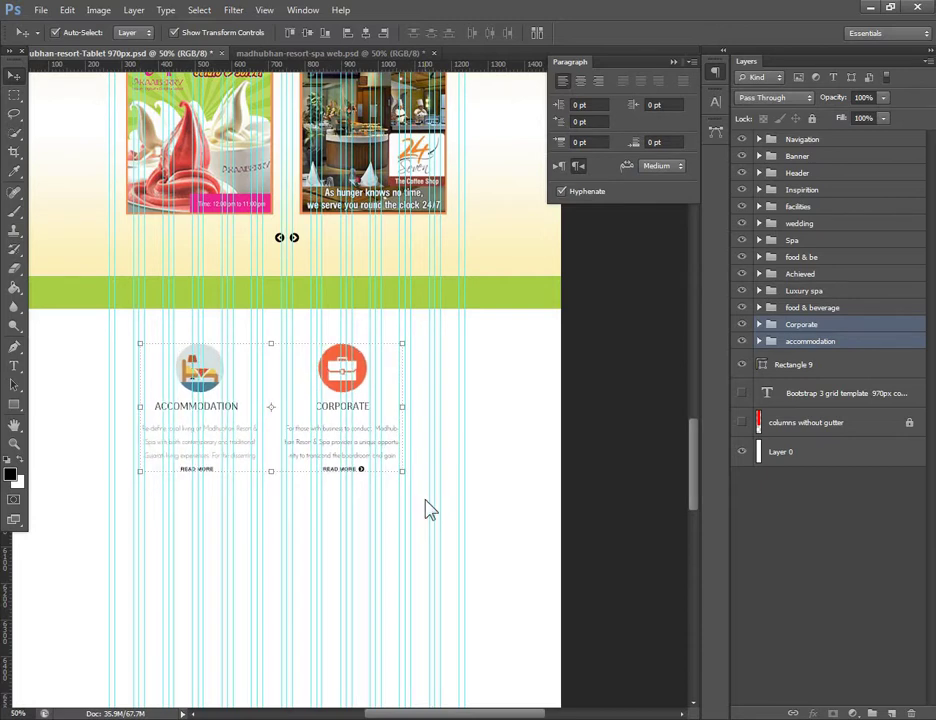
{"action": "left_click", "coordinate": [840, 326]}
{"action": "key", "text": "shift+Right"}
{"action": "key", "text": "shift+Right"}
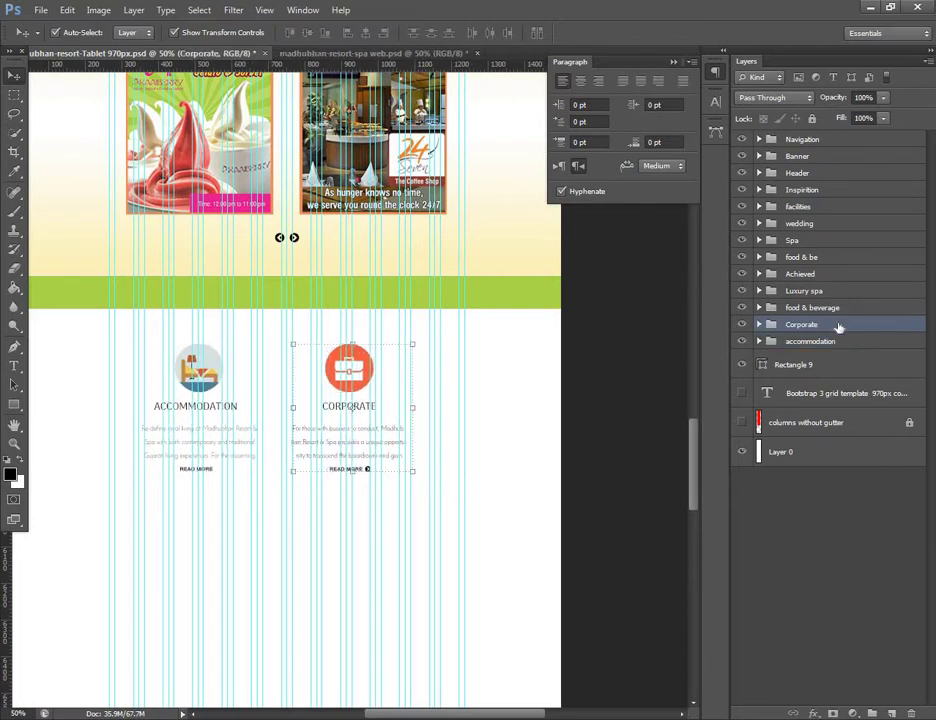
{"action": "key", "text": "shift+Right"}
{"action": "key", "text": "shift+Right"}
{"action": "key", "text": "shift+Right"}
{"action": "key", "text": "shift+Right"}
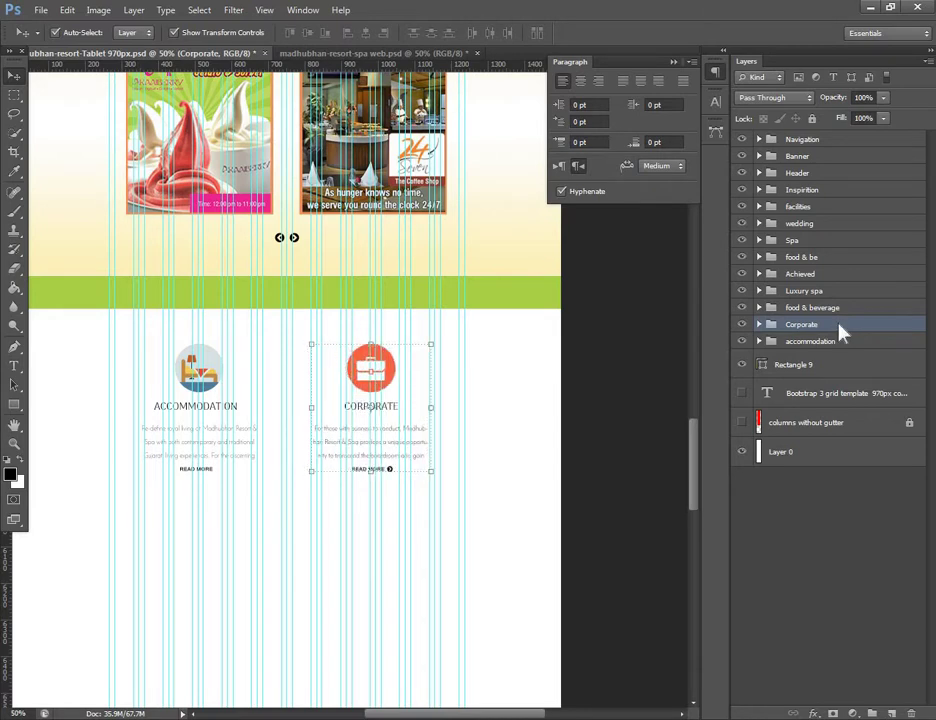
{"action": "key", "text": "Right"}
{"action": "key", "text": "Right"}
{"action": "key", "text": "Right"}
{"action": "key", "text": "Right"}
{"action": "key", "text": "Right"}
{"action": "key", "text": "Right"}
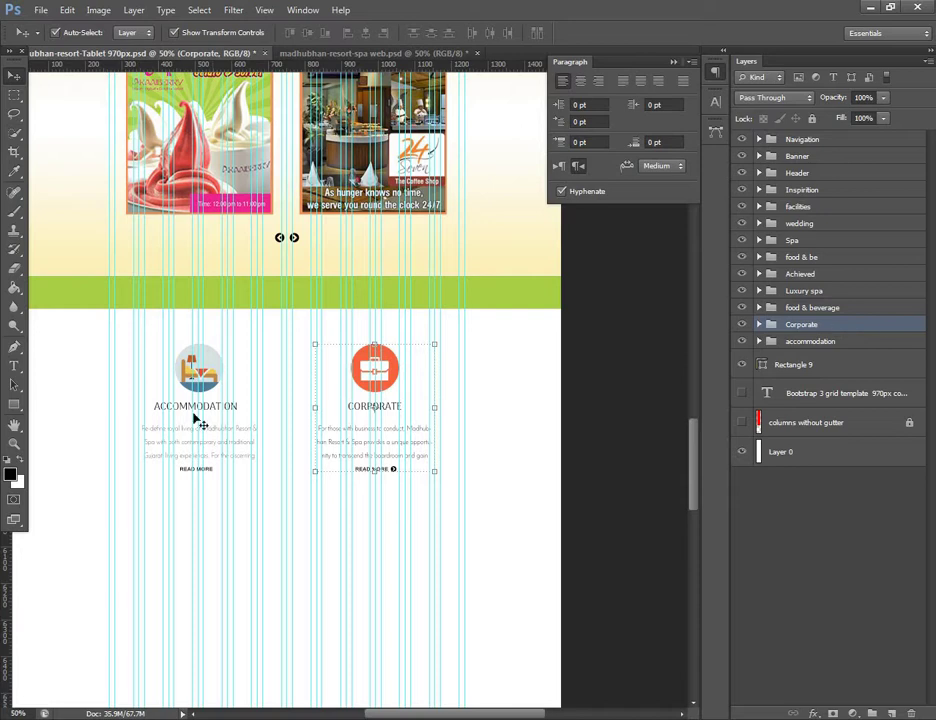
{"action": "left_click", "coordinate": [829, 342]}
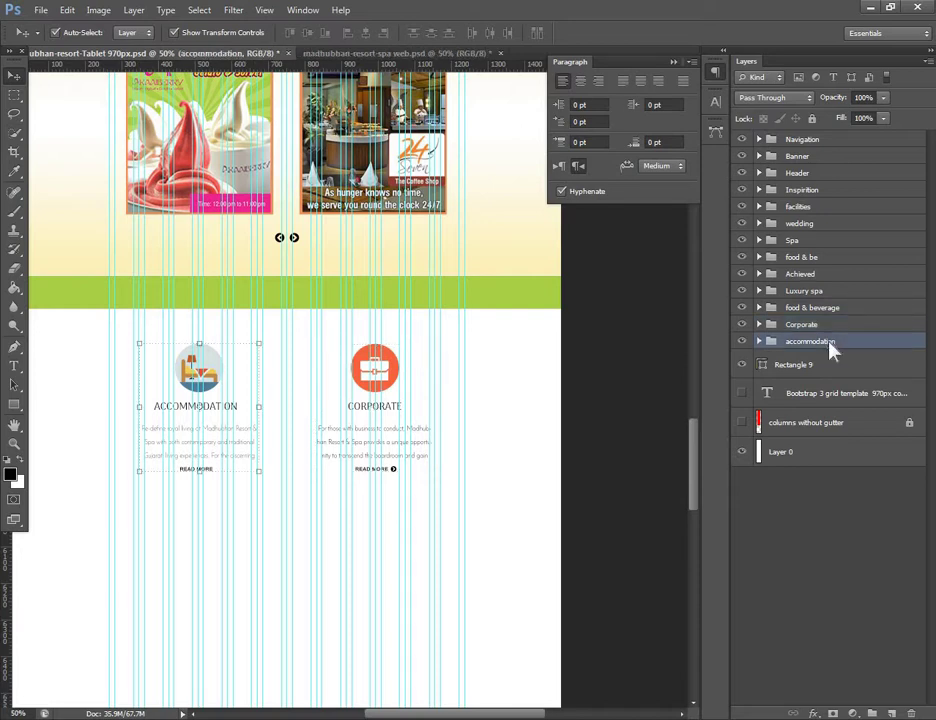
{"action": "key", "text": "shift+Right"}
{"action": "key", "text": "shift+Left"}
- Select the Certificate and ENQUIRY groups in the web PSD and drag them into the Tablet 970px document
{"action": "key", "text": "ctrl+Tab"}
{"action": "left_click", "coordinate": [539, 346]}
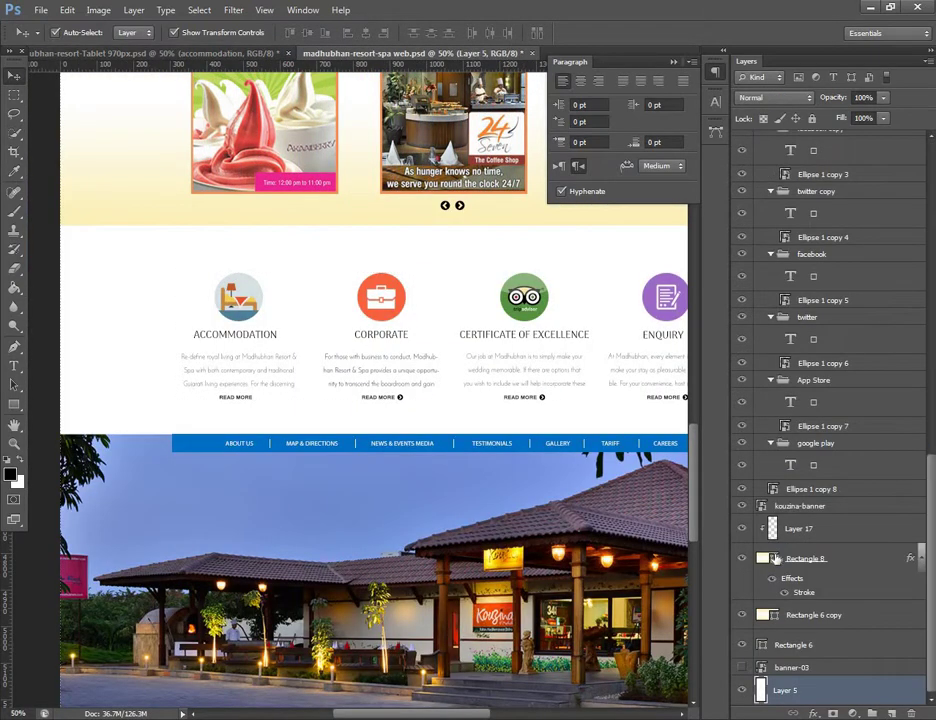
{"action": "left_click", "coordinate": [516, 340]}
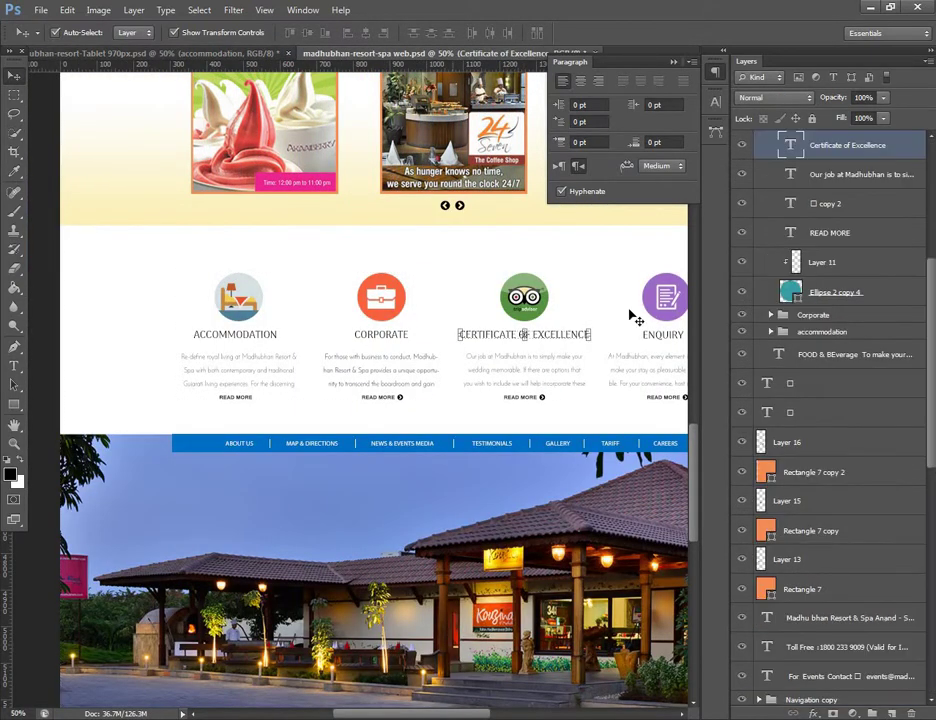
{"action": "scroll", "coordinate": [773, 300], "scroll_direction": "up", "scroll_amount": 3}
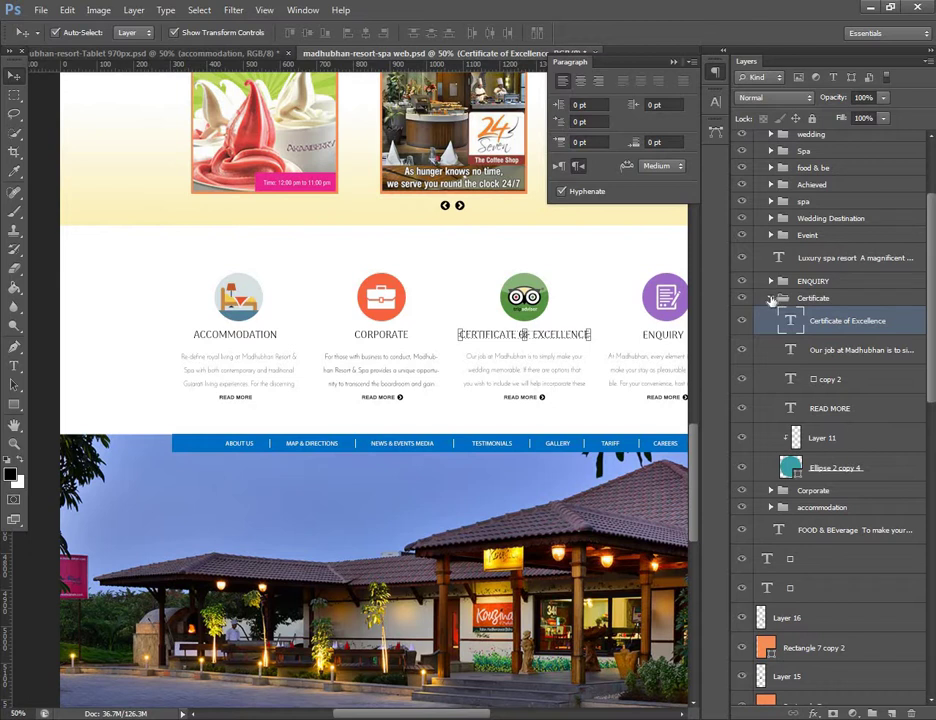
{"action": "left_click", "coordinate": [772, 299]}
{"action": "left_click", "coordinate": [769, 282]}
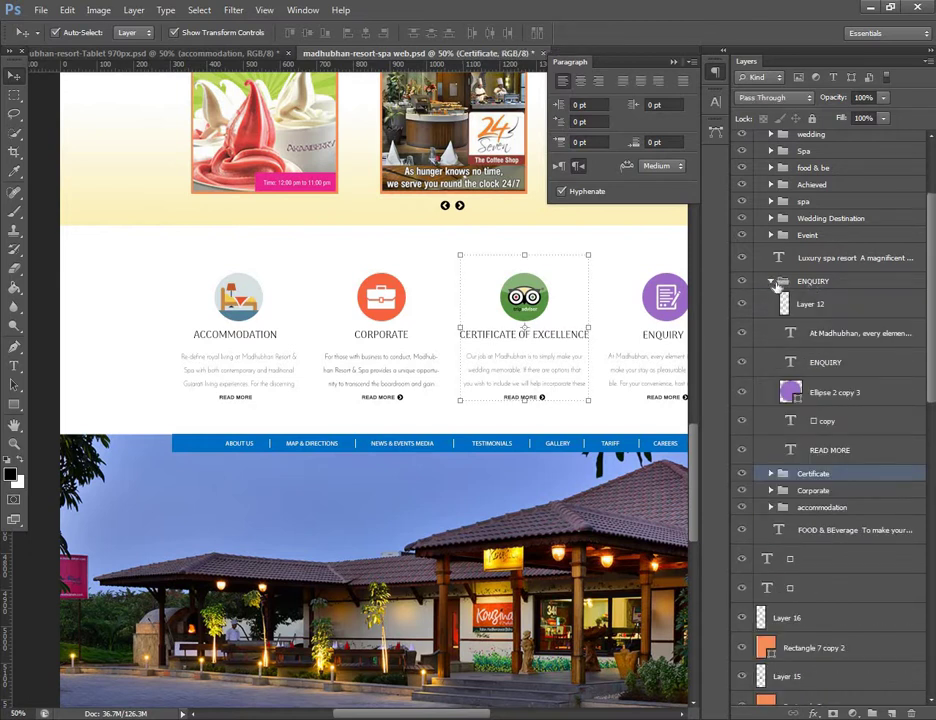
{"action": "left_click", "coordinate": [776, 282]}
{"action": "left_click", "coordinate": [829, 283], "text": "shift"}
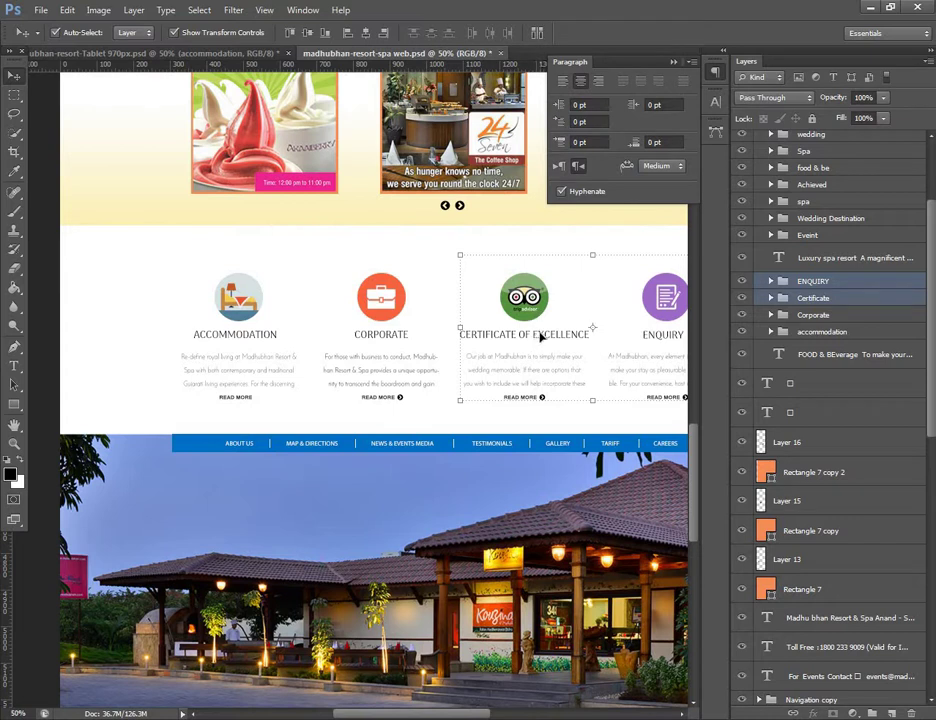
{"action": "left_click_drag", "start_coordinate": [521, 289], "coordinate": [250, 598]}
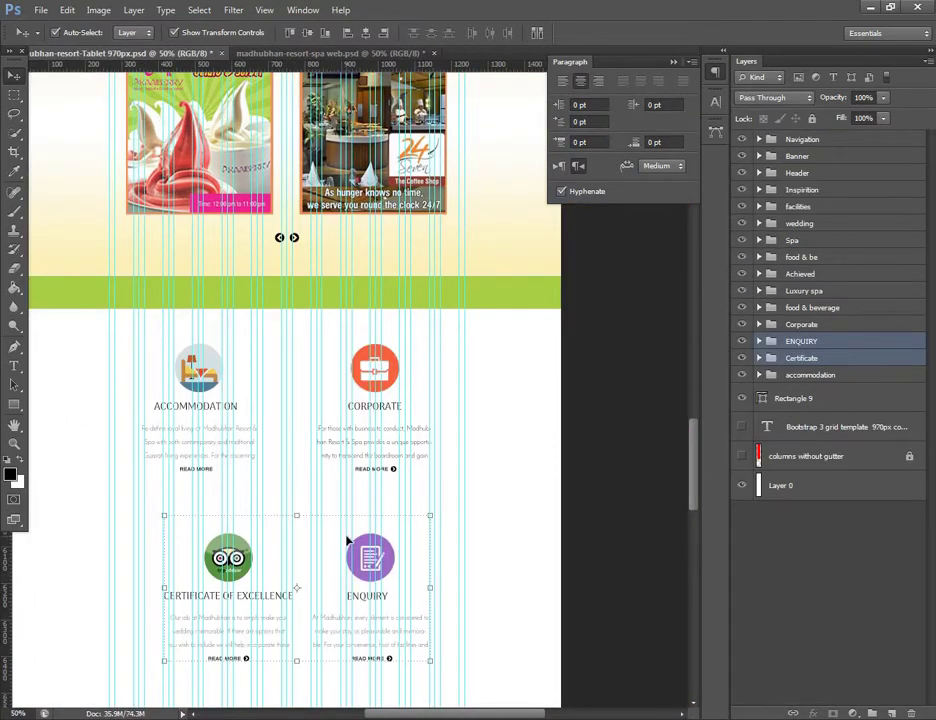
- Nudge the new Certificate and Enquiry blocks left and up onto the grid
{"action": "key", "text": "shift+Left"}
{"action": "key", "text": "shift+Left"}
{"action": "key", "text": "shift+Left"}
{"action": "key", "text": "shift+Left"}
{"action": "key", "text": "shift+Left"}
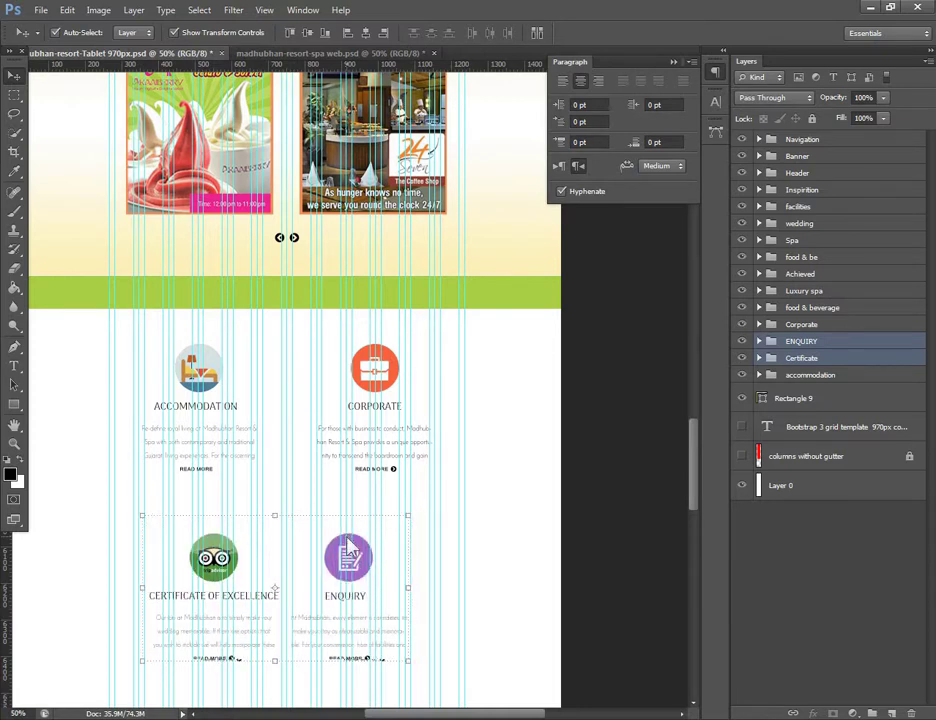
{"action": "key", "text": "shift+Left"}
{"action": "key", "text": "shift+Left"}
{"action": "key", "text": "shift+Left"}
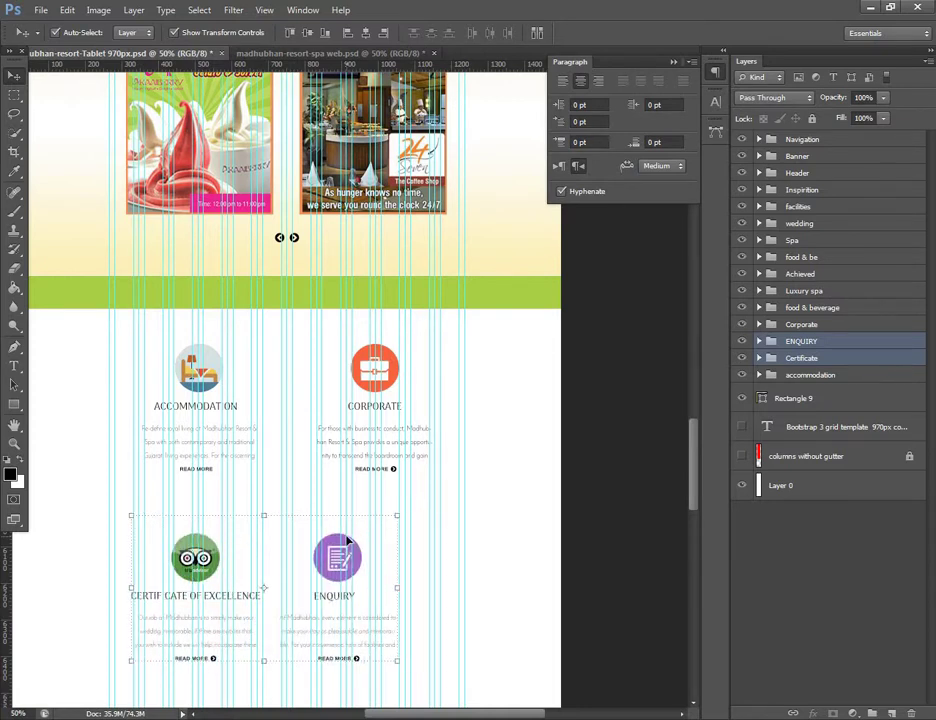
{"action": "key", "text": "Right"}
{"action": "key", "text": "Right"}
{"action": "key", "text": "Right"}
{"action": "key", "text": "Right"}
{"action": "key", "text": "Right"}
{"action": "key", "text": "Right"}
{"action": "key", "text": "Right"}
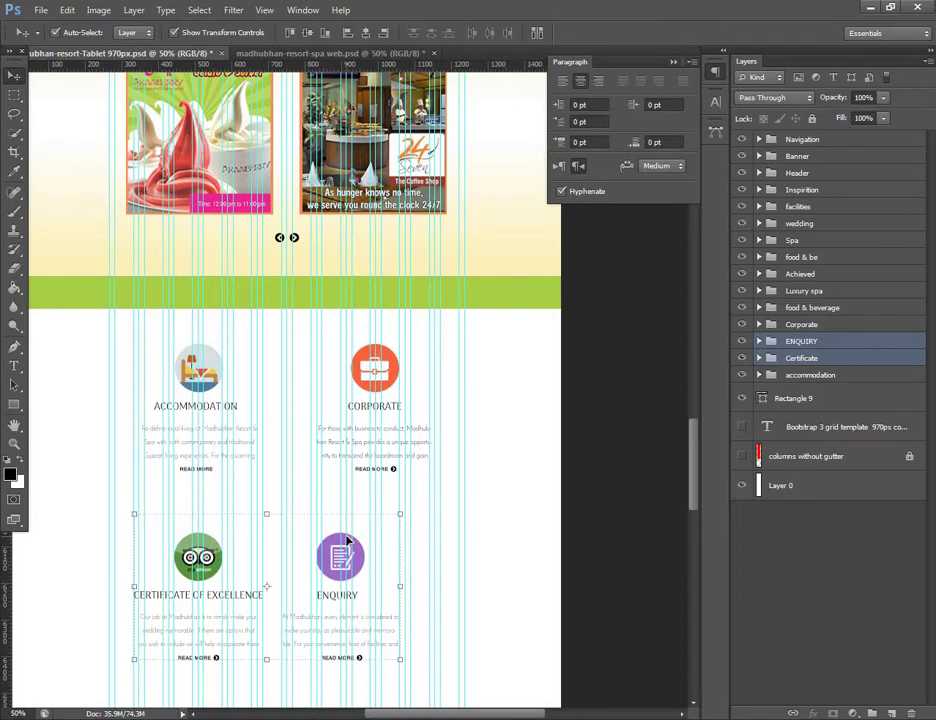
{"action": "key", "text": "Up"}
{"action": "key", "text": "Up"}
{"action": "key", "text": "Up"}
{"action": "key", "text": "Up"}
{"action": "key", "text": "Up"}
{"action": "key", "text": "Up"}
{"action": "key", "text": "Up"}
{"action": "key", "text": "Up"}
{"action": "key", "text": "Up"}
{"action": "key", "text": "Up"}
{"action": "key", "text": "Up"}
{"action": "key", "text": "Up"}
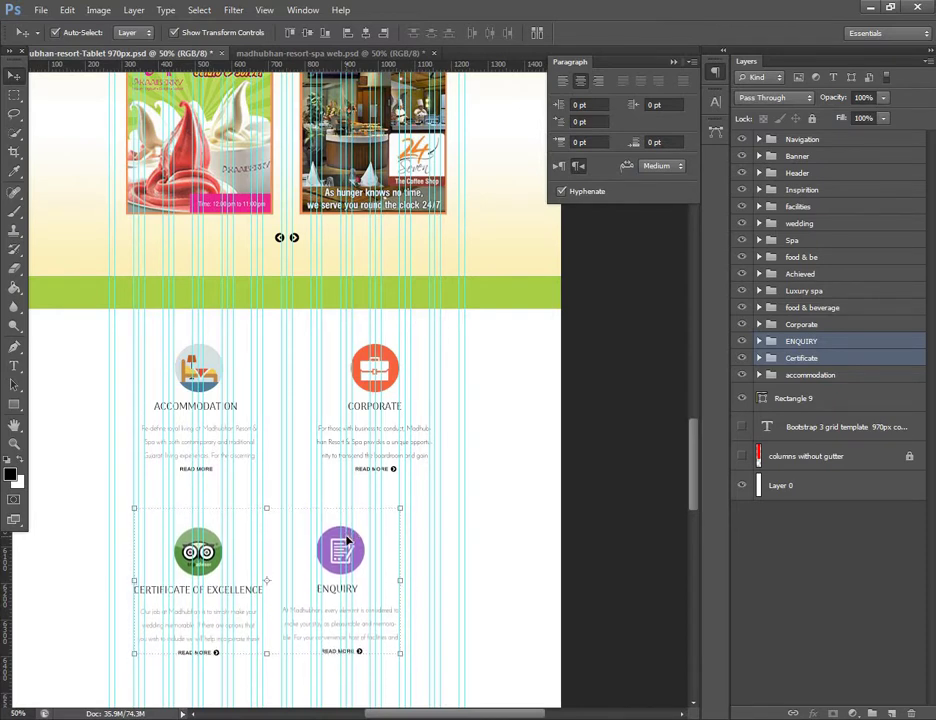
{"action": "key", "text": "Up"}
{"action": "key", "text": "Up"}
{"action": "key", "text": "Up"}
{"action": "key", "text": "Up"}
{"action": "key", "text": "Up"}
{"action": "key", "text": "Up"}
{"action": "key", "text": "Up"}
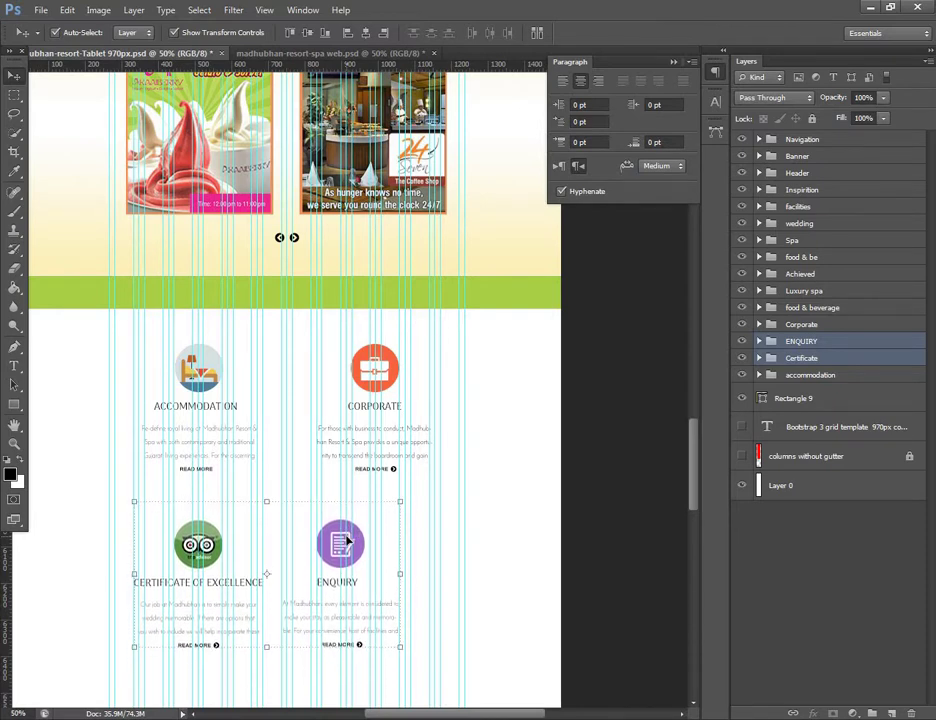
{"action": "key", "text": "Up"}
{"action": "key", "text": "Up"}
{"action": "key", "text": "Up"}
{"action": "key", "text": "Up"}
{"action": "key", "text": "Up"}
{"action": "key", "text": "Up"}
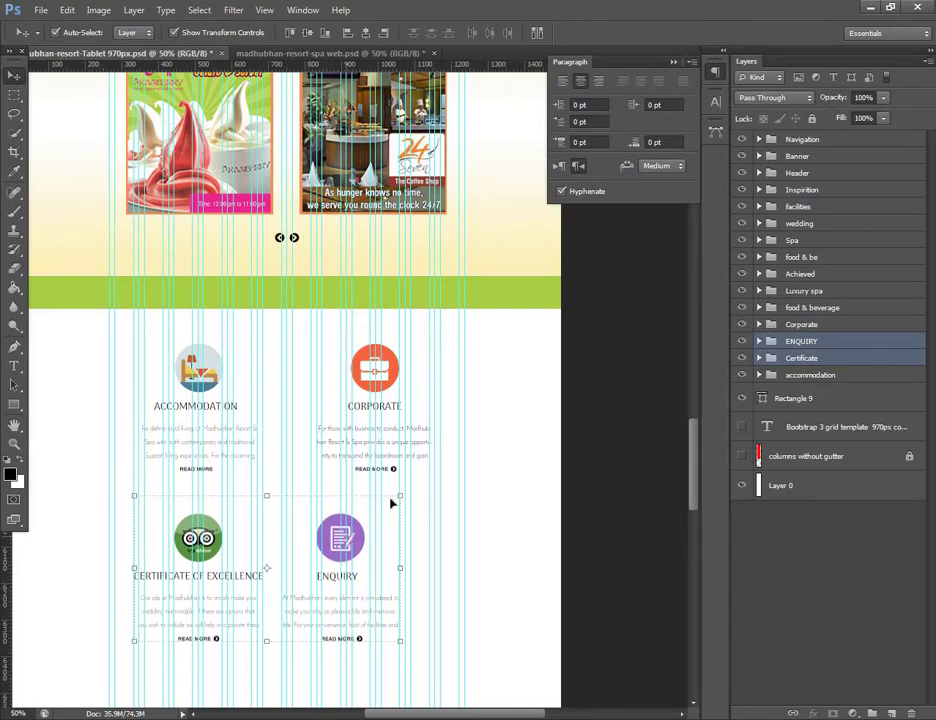
- Align the Enquiry block into its column and raise Certificate to match its height
{"action": "left_click", "coordinate": [842, 345]}
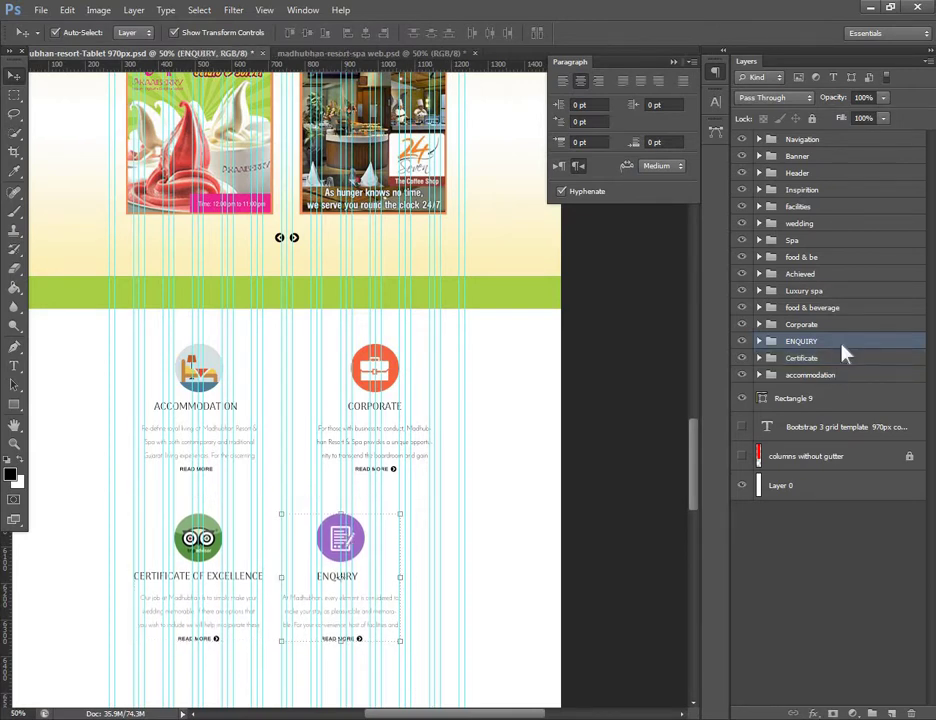
{"action": "key", "text": "shift+Right"}
{"action": "key", "text": "shift+Right"}
{"action": "key", "text": "shift+Right"}
{"action": "key", "text": "shift+Right"}
{"action": "key", "text": "shift+Right"}
{"action": "key", "text": "shift+Right"}
{"action": "key", "text": "shift+Right"}
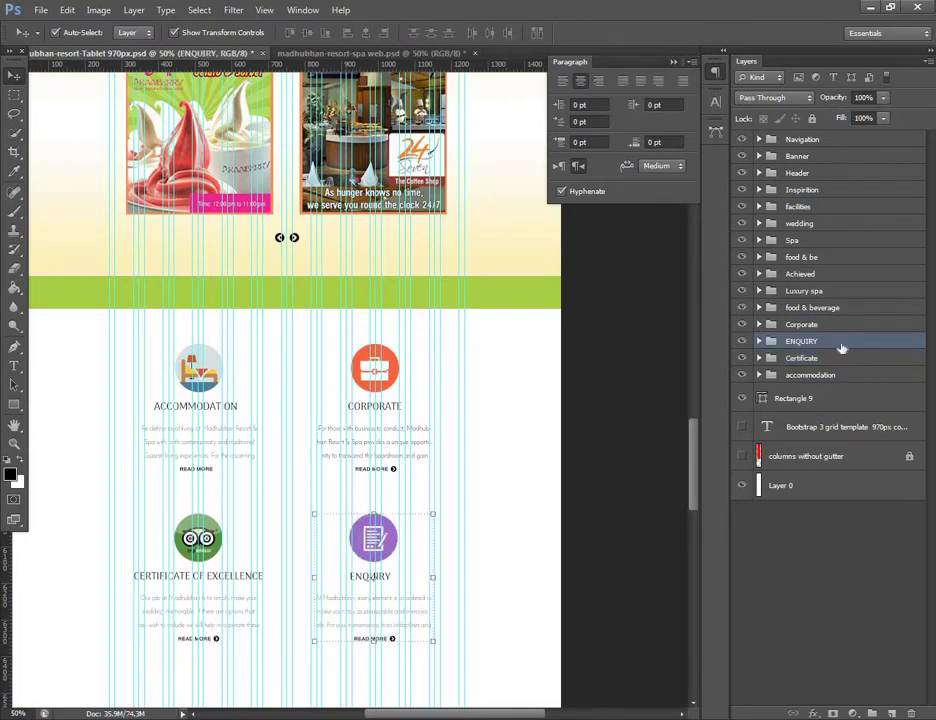
{"action": "key", "text": "shift+Right"}
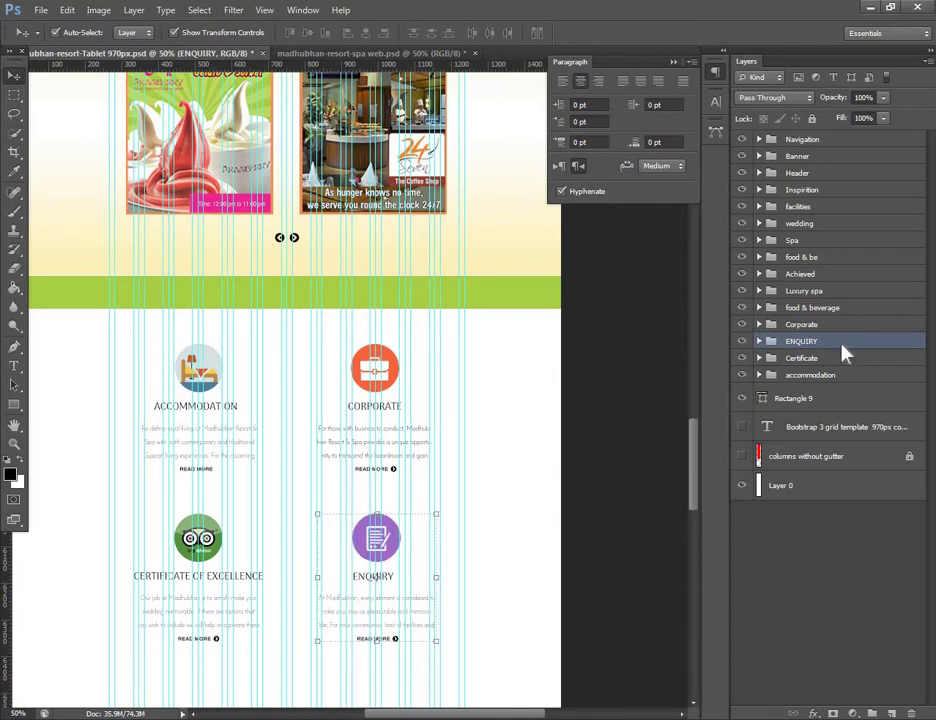
{"action": "key", "text": "Left"}
{"action": "key", "text": "Up"}
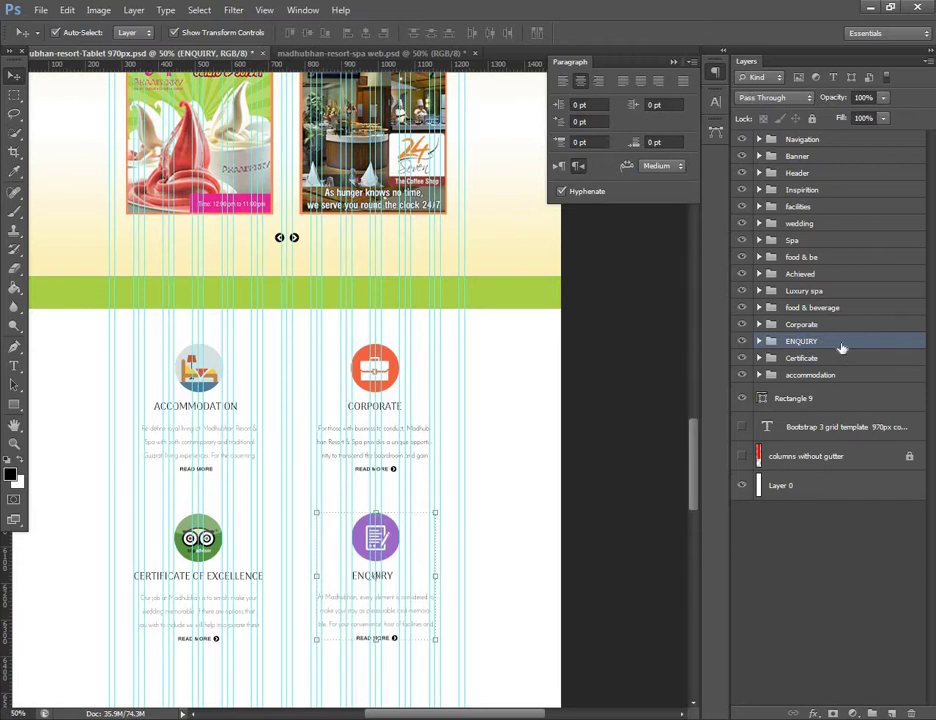
{"action": "key", "text": "Up"}
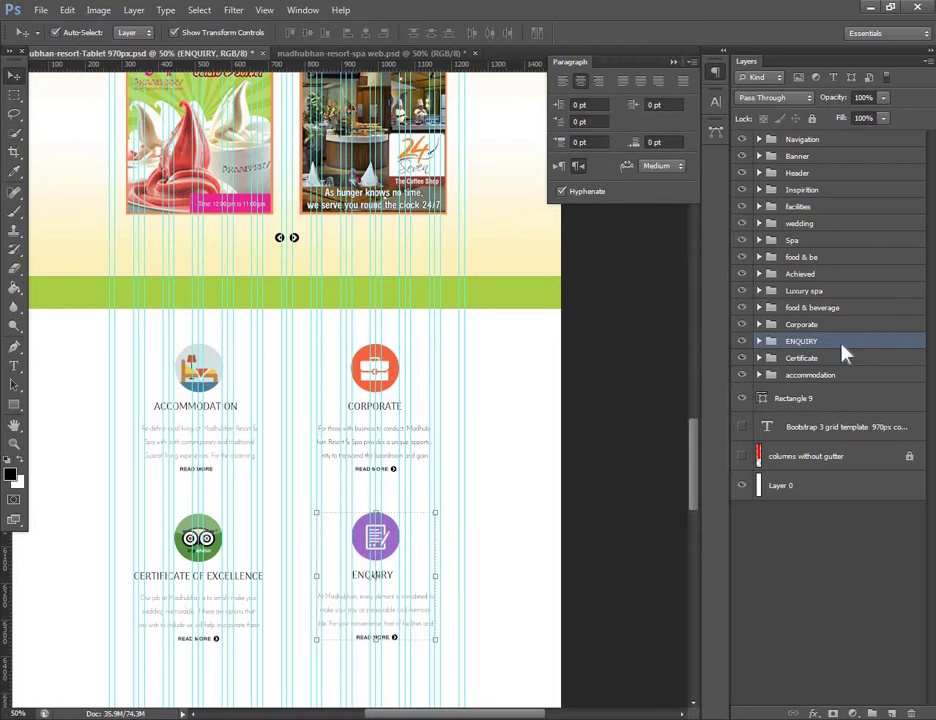
{"action": "key", "text": "Up"}
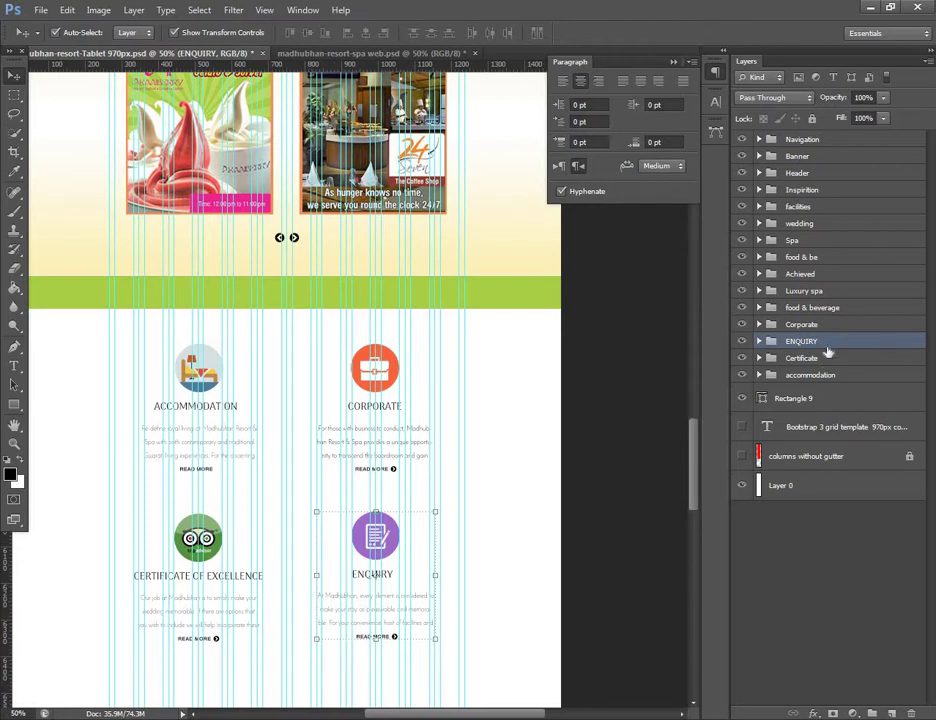
{"action": "left_click", "coordinate": [829, 358]}
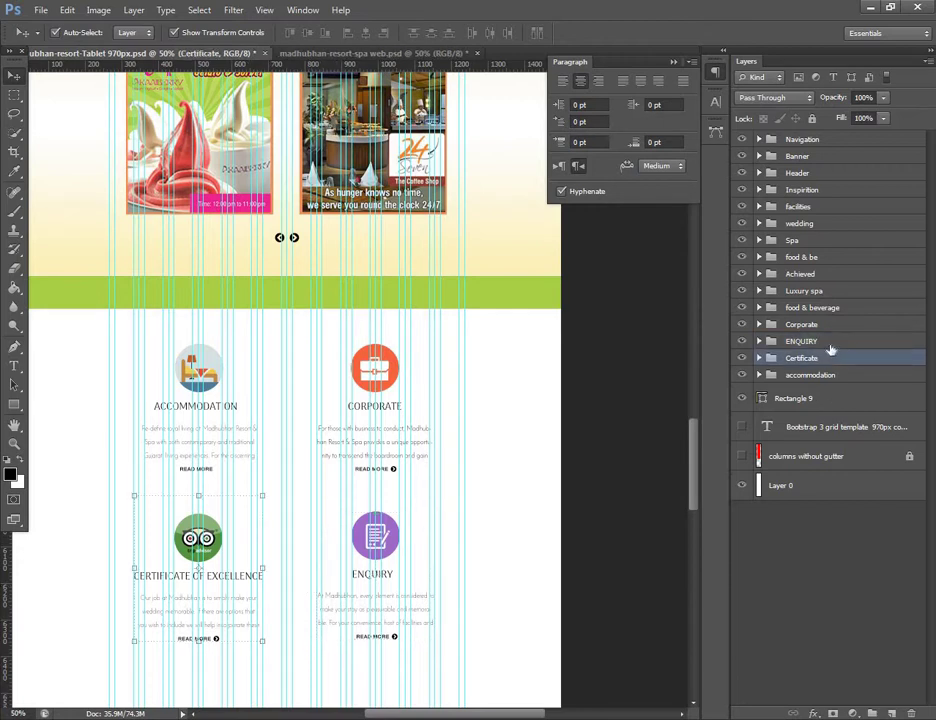
{"action": "key", "text": "Up"}
{"action": "key", "text": "Up"}
{"action": "key", "text": "Up"}
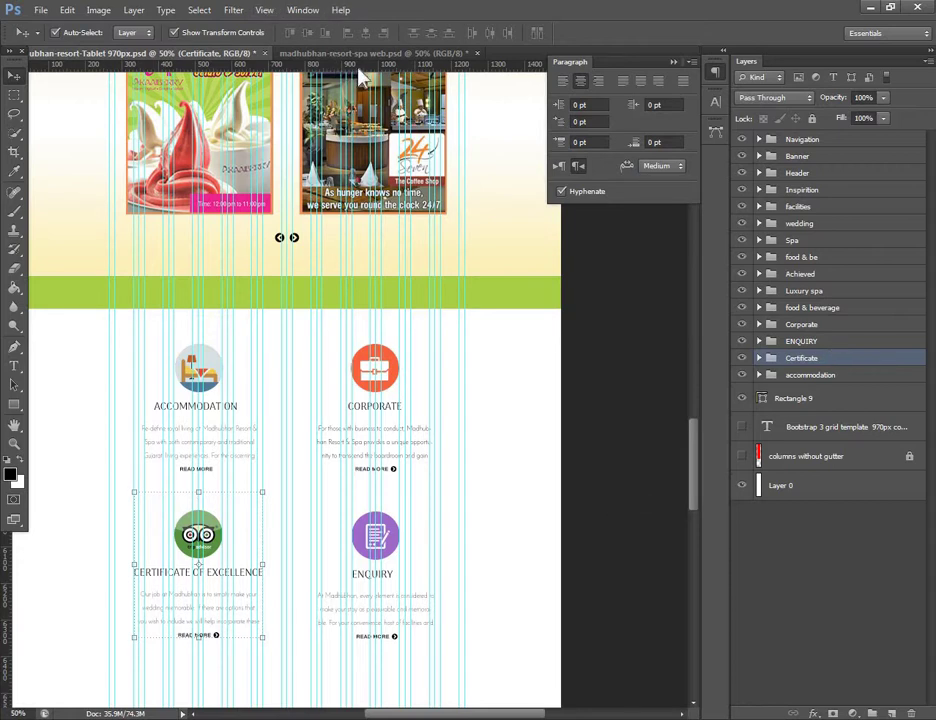
- Add a horizontal guide at the top of the lower icon row, then select Layer 0
{"action": "mouse_move", "coordinate": [283, 64]}
{"action": "left_mouse_down"}
{"action": "mouse_move", "coordinate": [298, 368]}
{"action": "mouse_move", "coordinate": [380, 344]}
{"action": "left_mouse_up"}
{"action": "left_click_drag", "start_coordinate": [411, 64], "coordinate": [384, 511]}
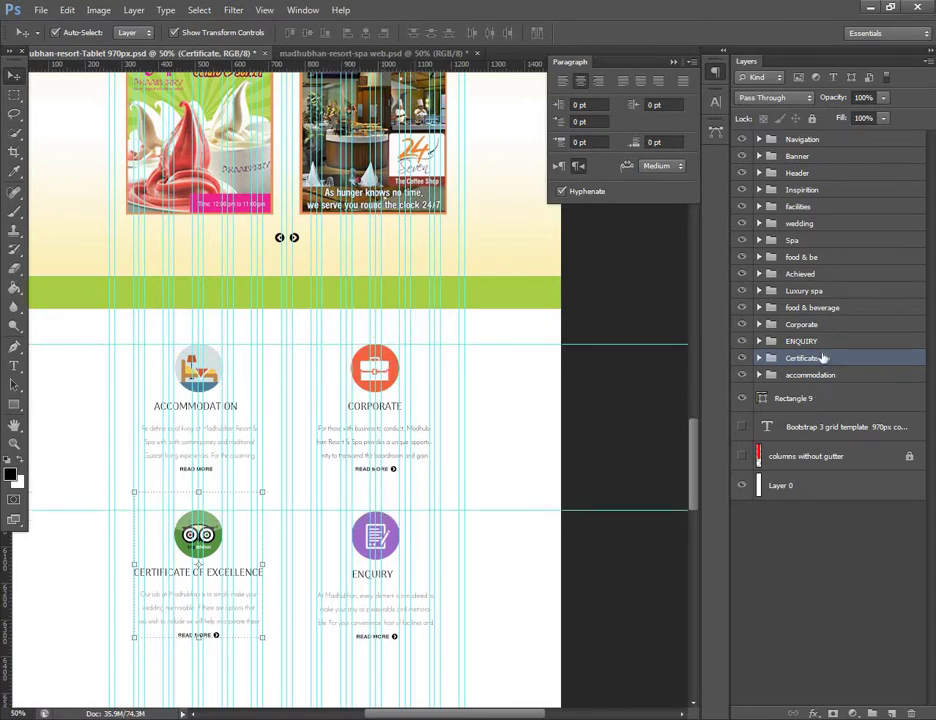
{"action": "left_click", "coordinate": [790, 343]}
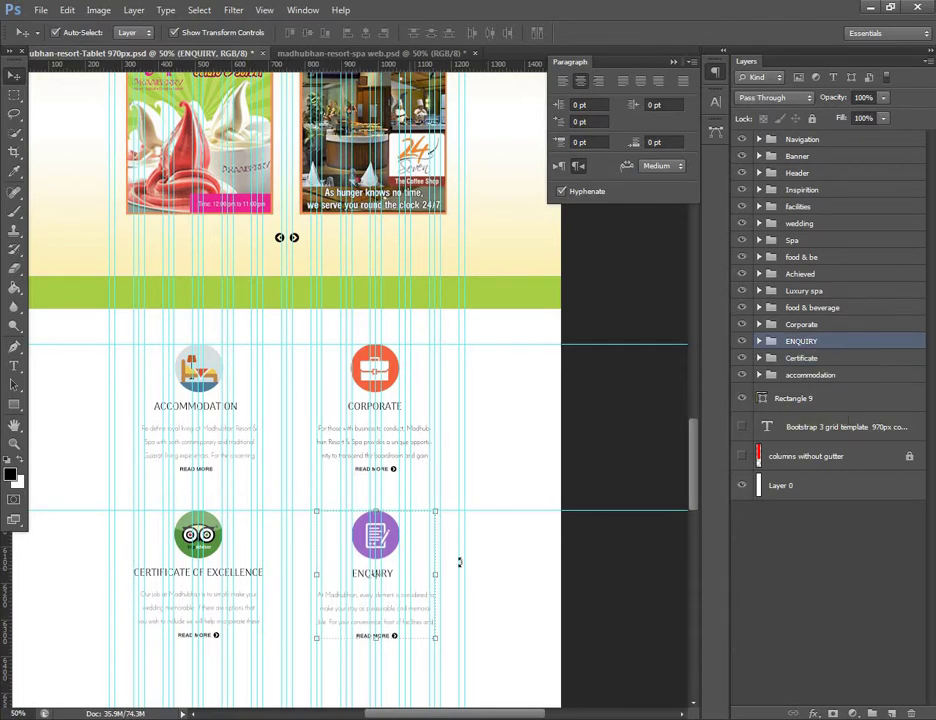
{"action": "left_click", "coordinate": [535, 614]}
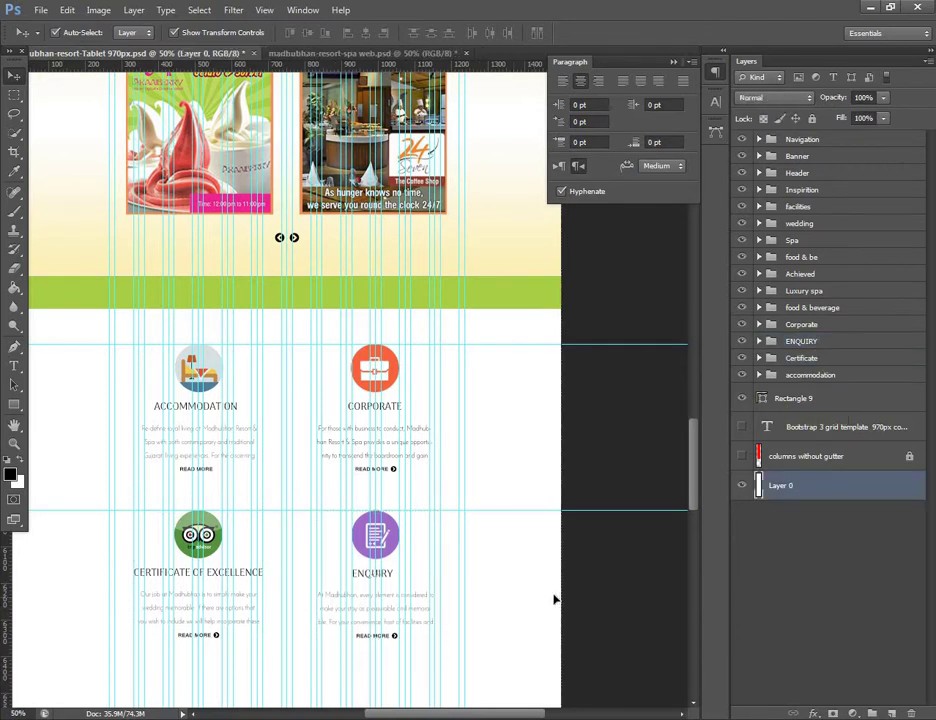
- Align the ENQUIRY heading horizontally centred with the Ellipse 2 copy 3 icon circle
{"action": "key", "text": "ctrl+minus"}
{"action": "key", "text": "ctrl+plus"}
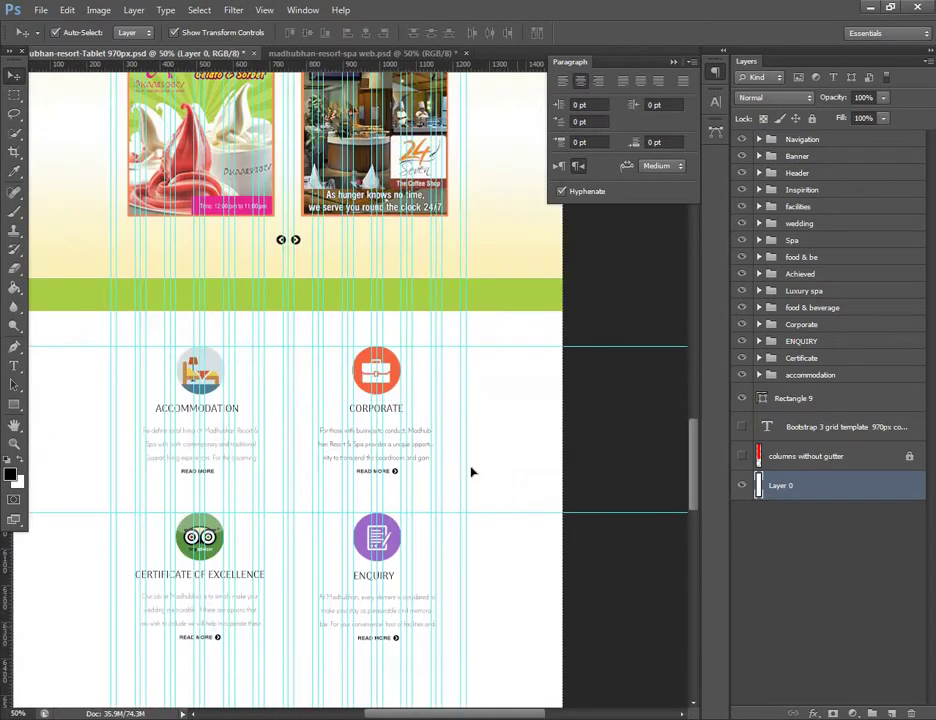
{"action": "scroll", "coordinate": [465, 415], "scroll_direction": "down", "scroll_amount": 2}
{"action": "scroll", "coordinate": [465, 415], "scroll_direction": "down", "scroll_amount": 3}
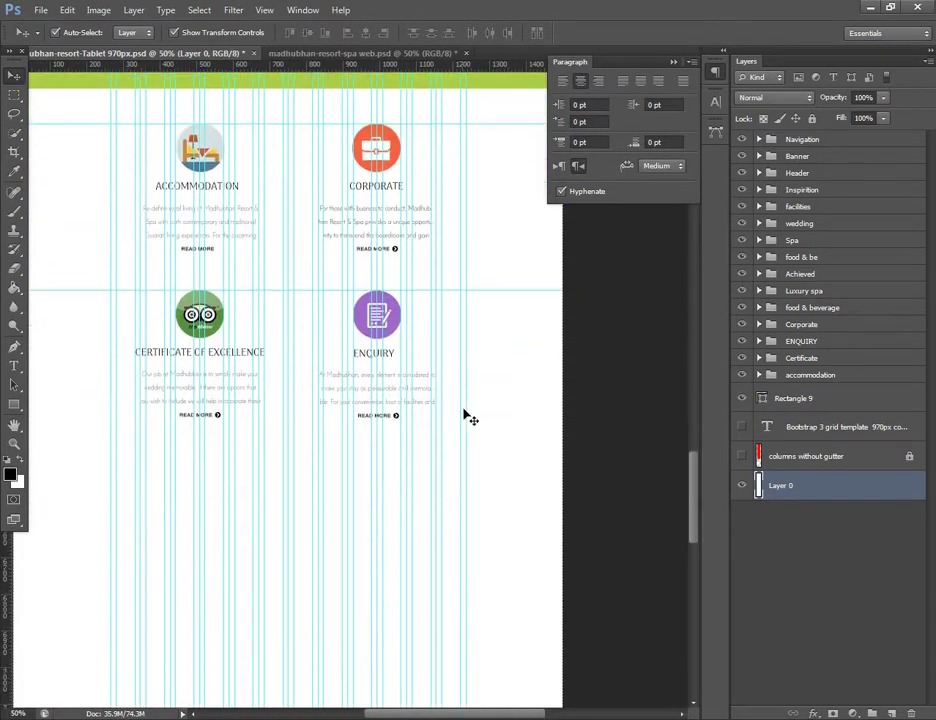
{"action": "key", "text": "ctrl+semicolon"}
{"action": "key", "text": "ctrl+semicolon"}
{"action": "left_click", "coordinate": [393, 356]}
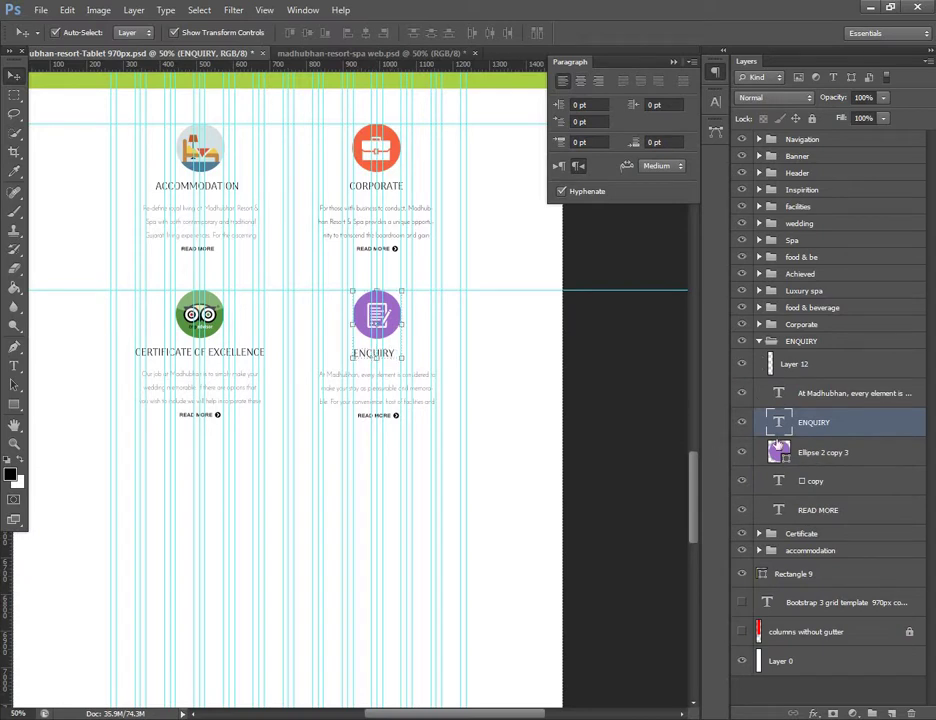
{"action": "left_click", "coordinate": [363, 33]}
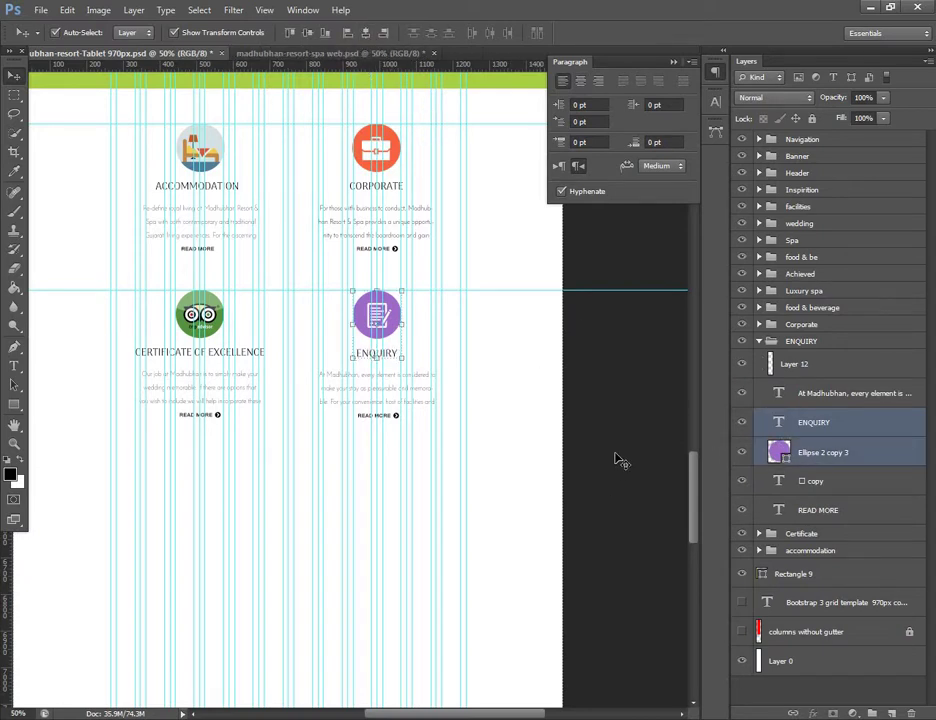
{"action": "left_click", "coordinate": [838, 393]}
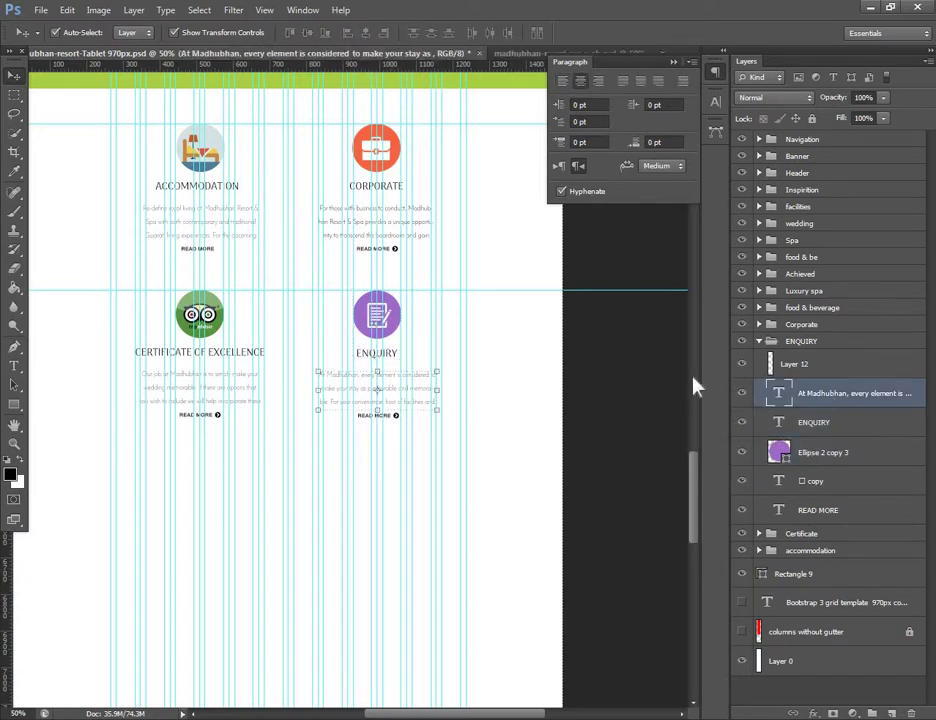
{"action": "left_click", "coordinate": [812, 422], "text": "ctrl"}
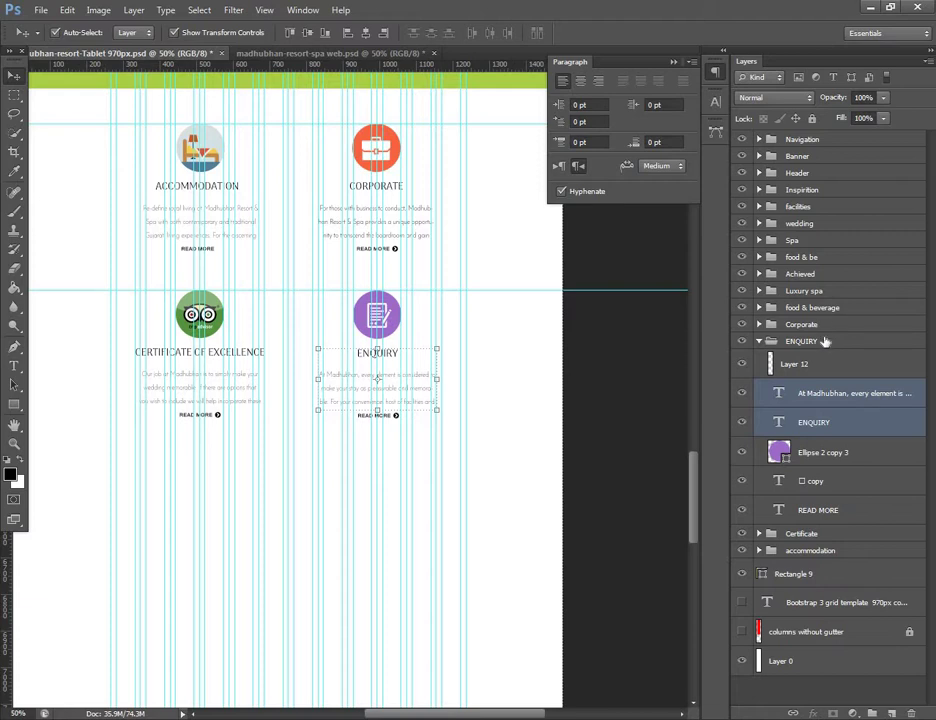
- Expand the Corporate group and inspect its heading and orange icon circle layers
{"action": "left_click", "coordinate": [776, 328]}
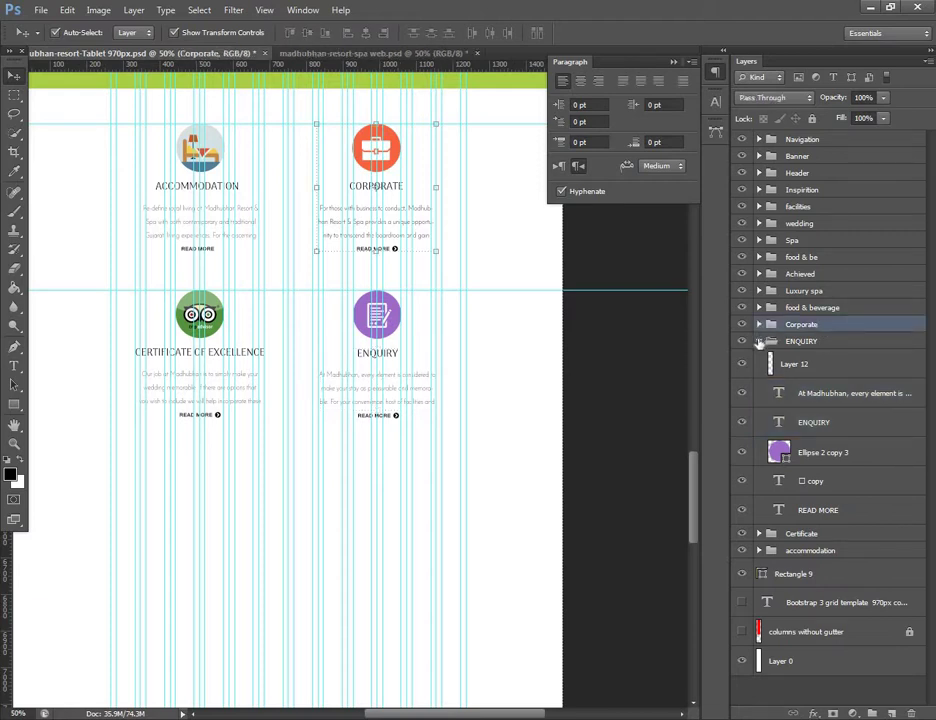
{"action": "left_click", "coordinate": [758, 341]}
{"action": "left_click", "coordinate": [758, 324]}
{"action": "left_click", "coordinate": [810, 497]}
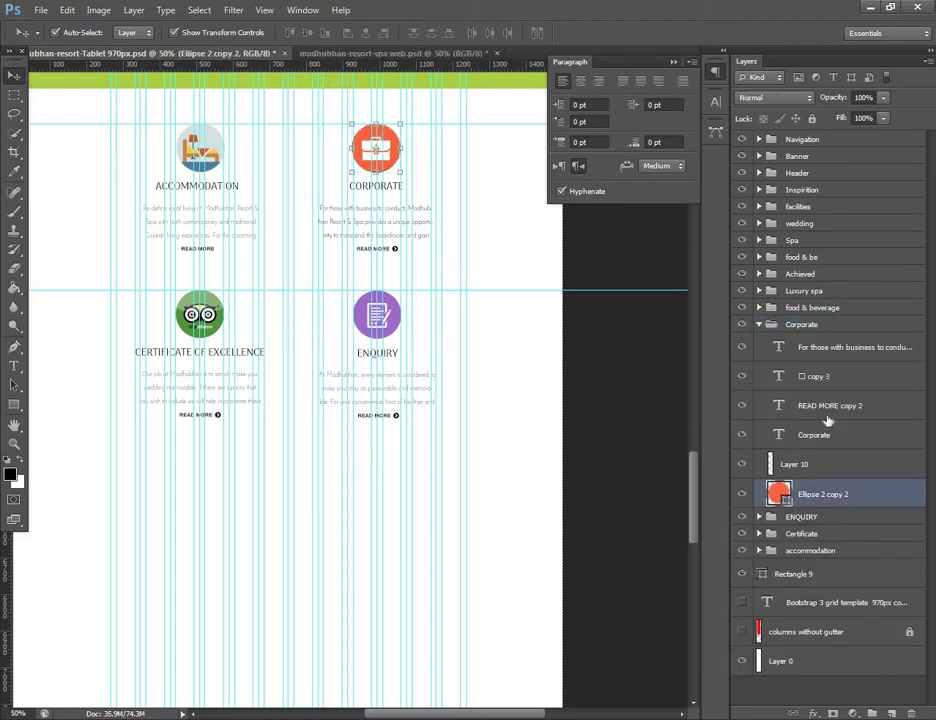
{"action": "left_click", "coordinate": [822, 437], "text": "shift"}
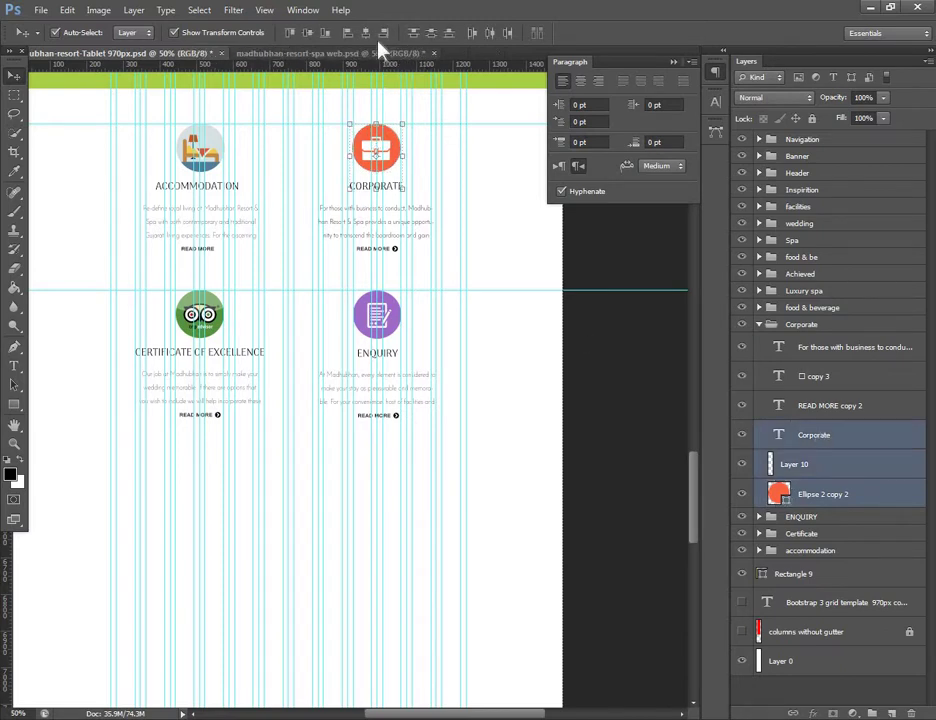
{"action": "left_click", "coordinate": [880, 434]}
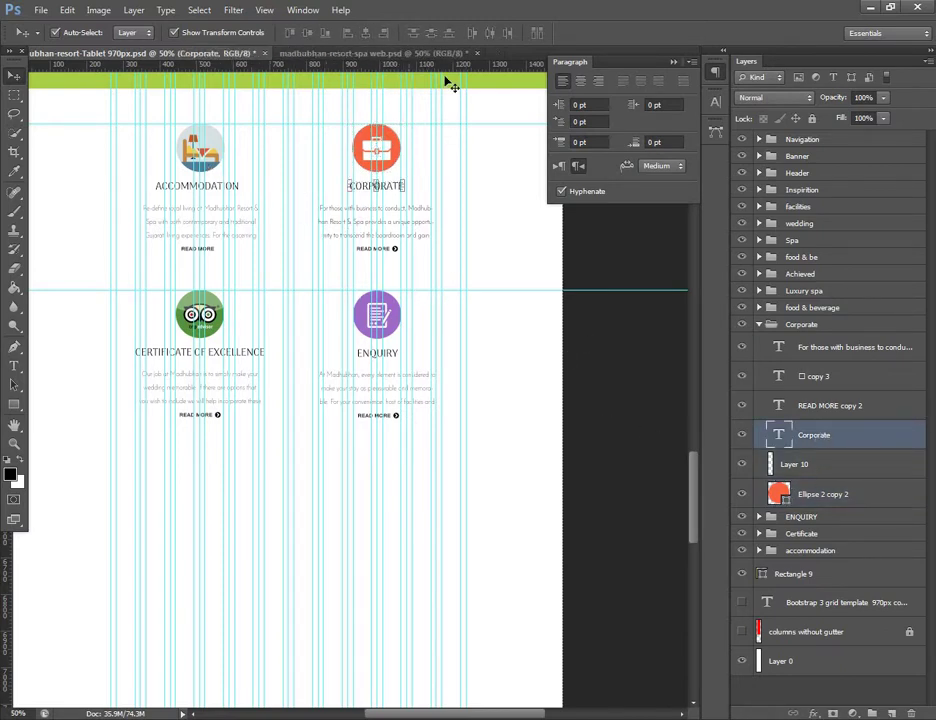
{"action": "left_click", "coordinate": [576, 476]}
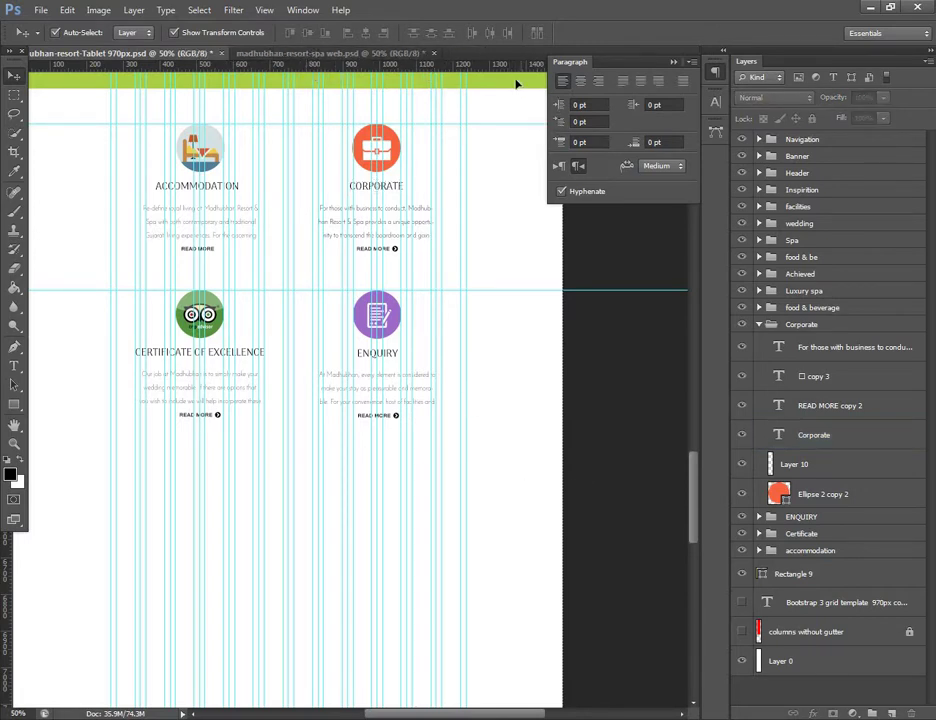
- Move the green Rectangle 9 bar just below the icon grid and bring up madhubhan-resort-spa web.psd
{"action": "left_click_drag", "start_coordinate": [524, 84], "coordinate": [466, 455]}
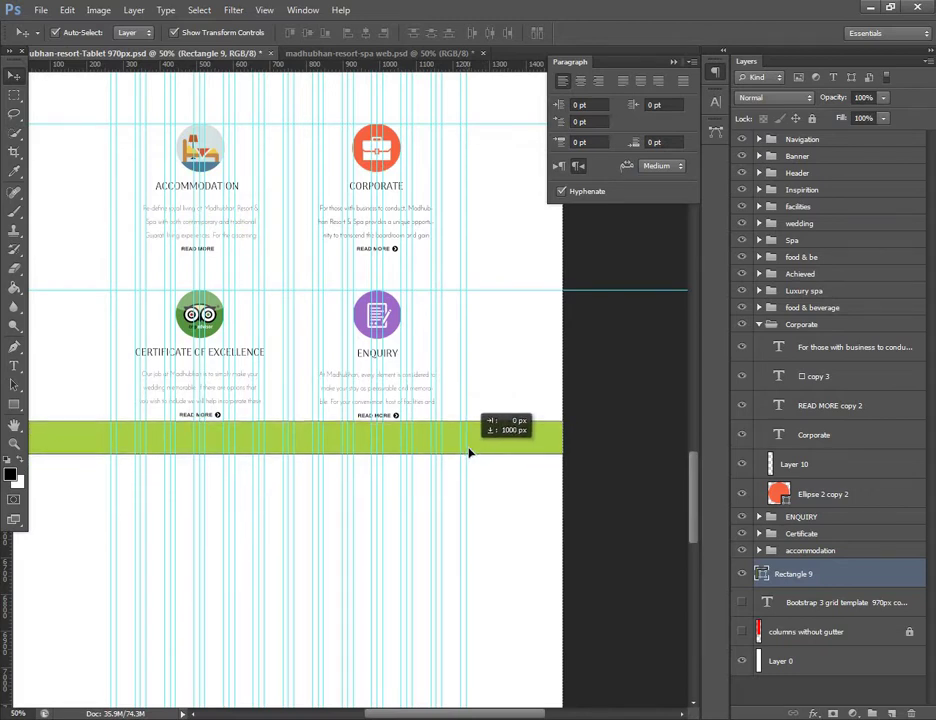
{"action": "left_click_drag", "start_coordinate": [466, 455], "coordinate": [475, 451]}
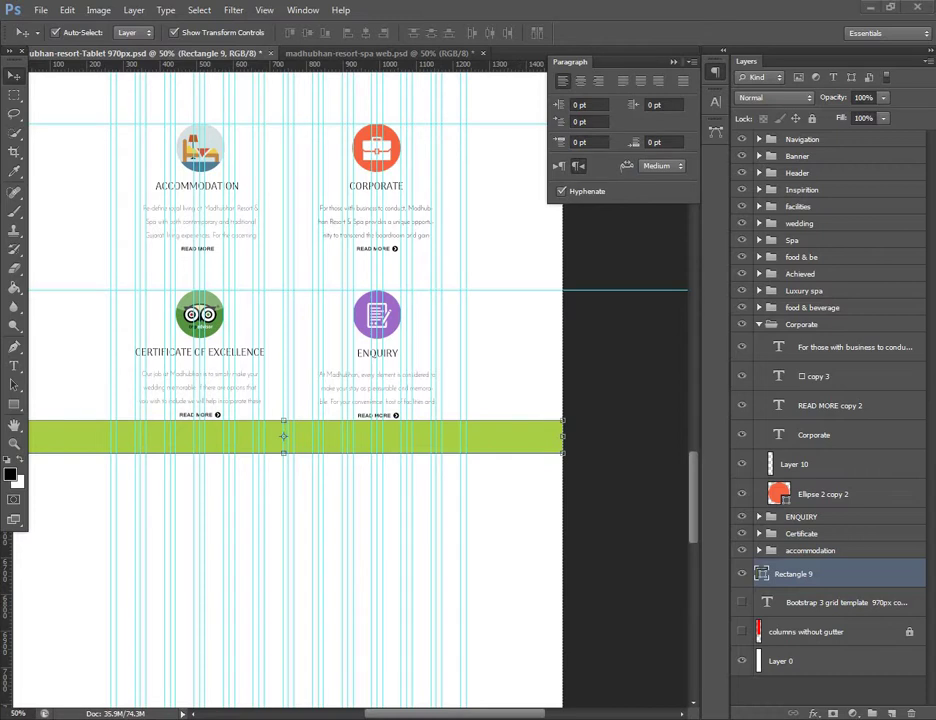
{"action": "left_click", "coordinate": [332, 54]}
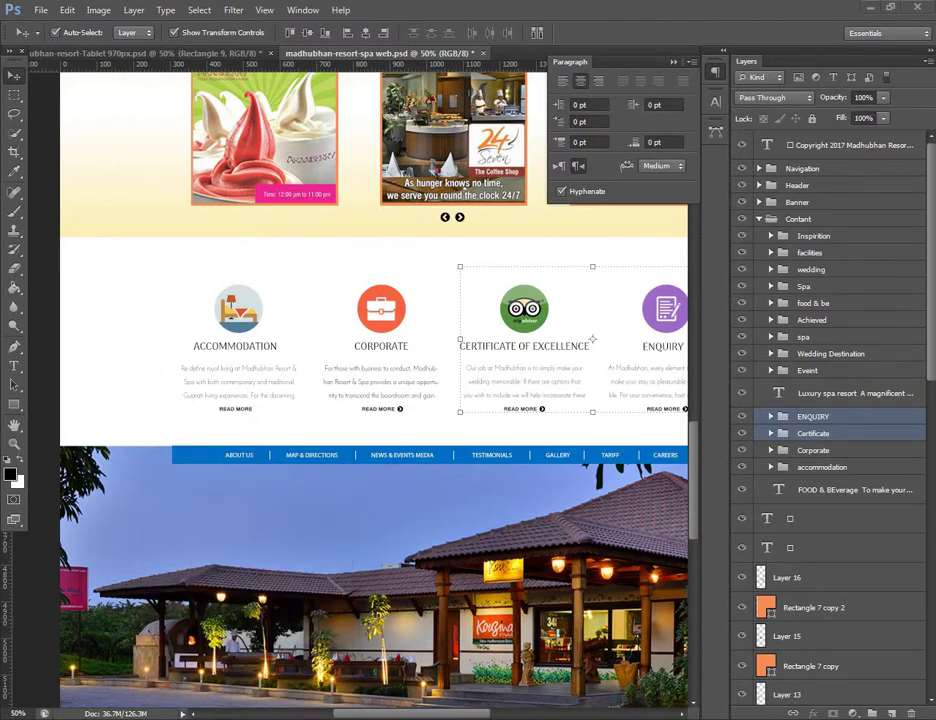
- Pan the desktop layout so its icon row, photo banner and footer are in view
{"action": "right_click", "coordinate": [240, 716]}
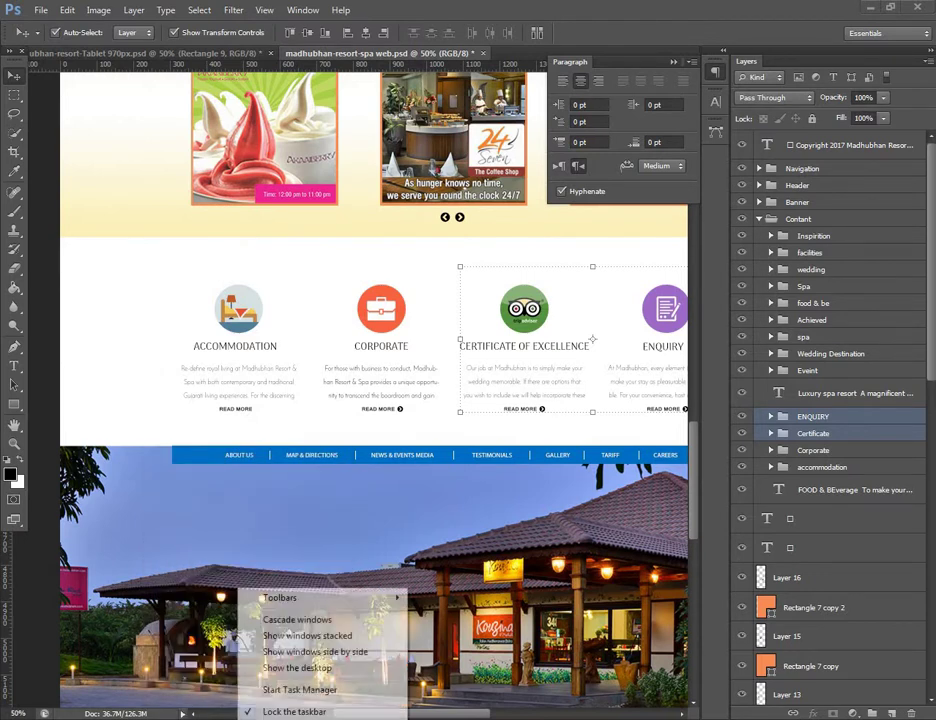
{"action": "left_click", "coordinate": [530, 585]}
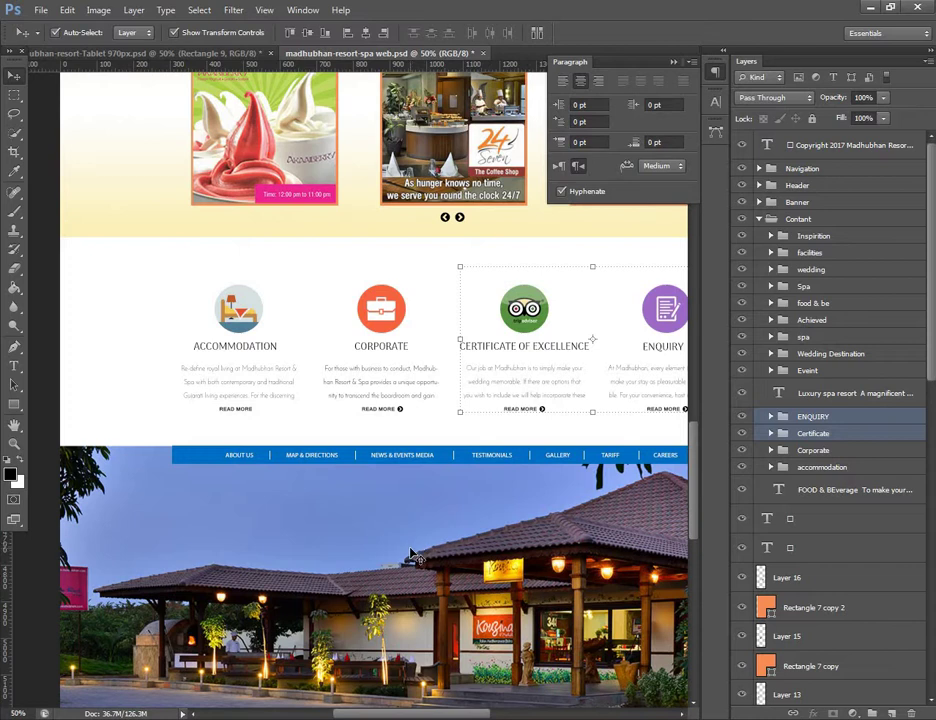
{"action": "scroll", "coordinate": [410, 555], "scroll_direction": "down", "scroll_amount": 1}
{"action": "scroll", "coordinate": [412, 558], "scroll_direction": "down", "scroll_amount": 1}
{"action": "scroll", "coordinate": [440, 570], "scroll_direction": "up", "scroll_amount": 1}
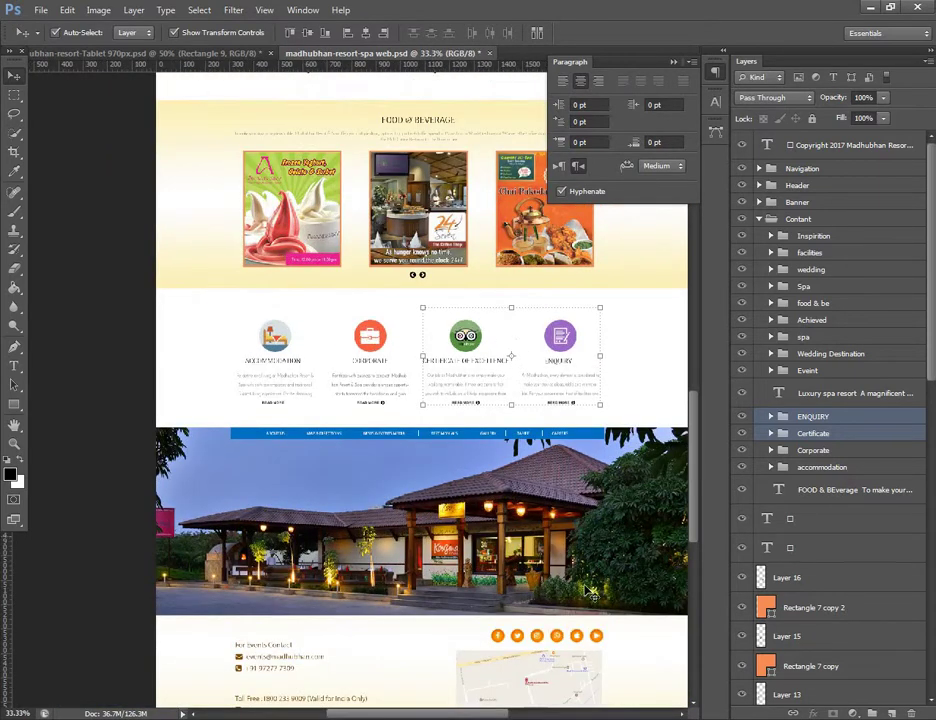
{"action": "left_click_drag", "start_coordinate": [444, 400], "coordinate": [361, 305]}
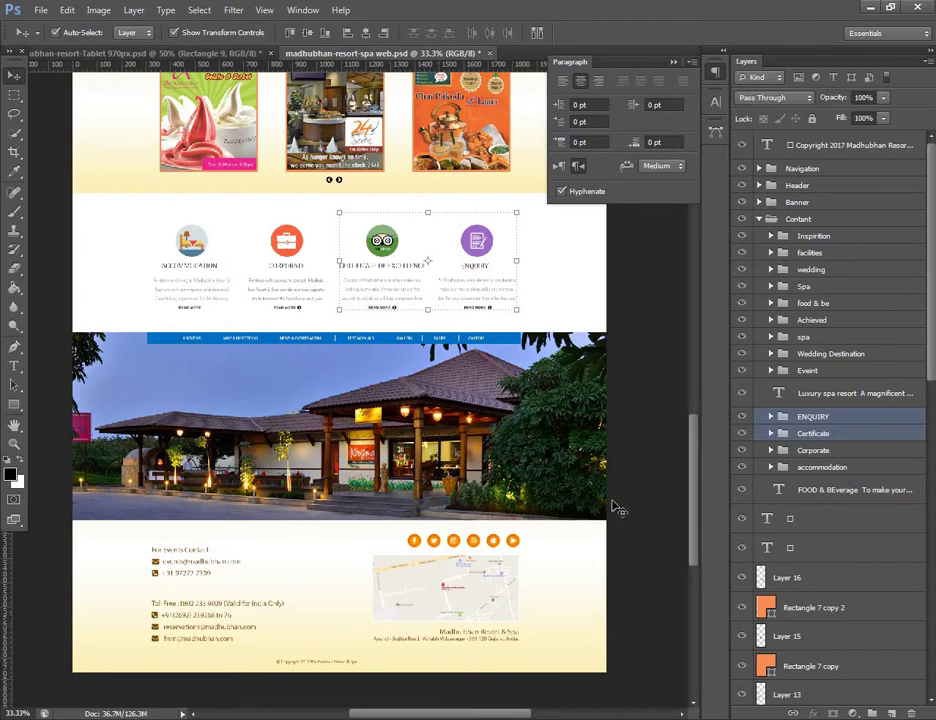
- Drag the kouzina-banner layer from the web PSD into the Tablet 970px document
{"action": "left_click", "coordinate": [410, 362]}
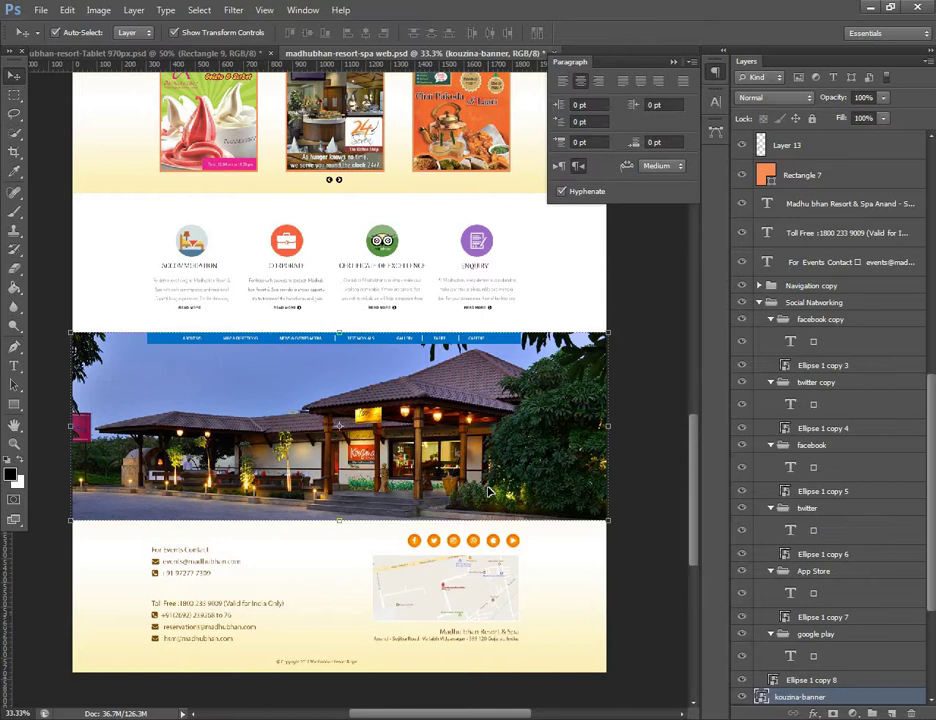
{"action": "mouse_move", "coordinate": [490, 492]}
{"action": "left_mouse_down"}
{"action": "mouse_move", "coordinate": [390, 580]}
{"action": "mouse_move", "coordinate": [378, 547]}
{"action": "left_mouse_up"}
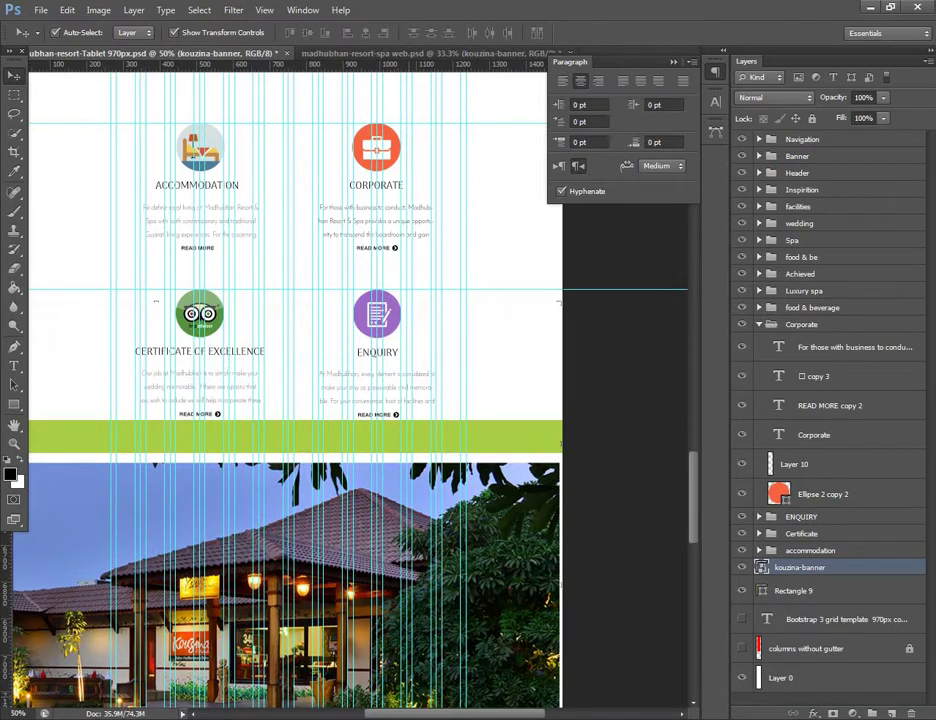
- Move the banner photo below the green bar and close a stray browser window
{"action": "left_click_drag", "start_coordinate": [419, 705], "coordinate": [493, 655]}
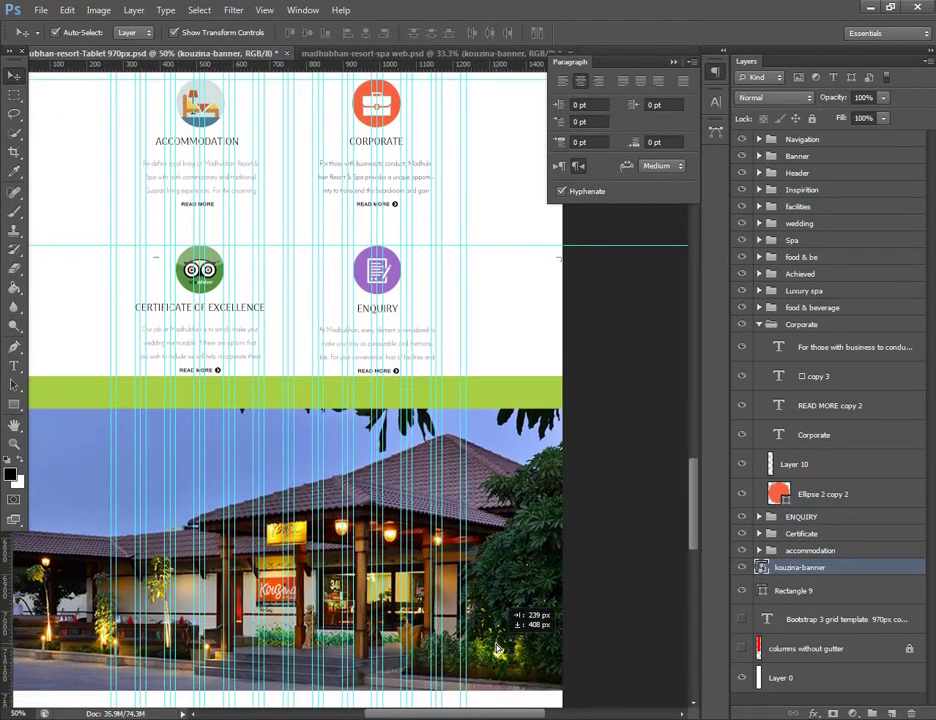
{"action": "key", "text": "ctrl+minus"}
{"action": "key", "text": "ctrl+minus"}
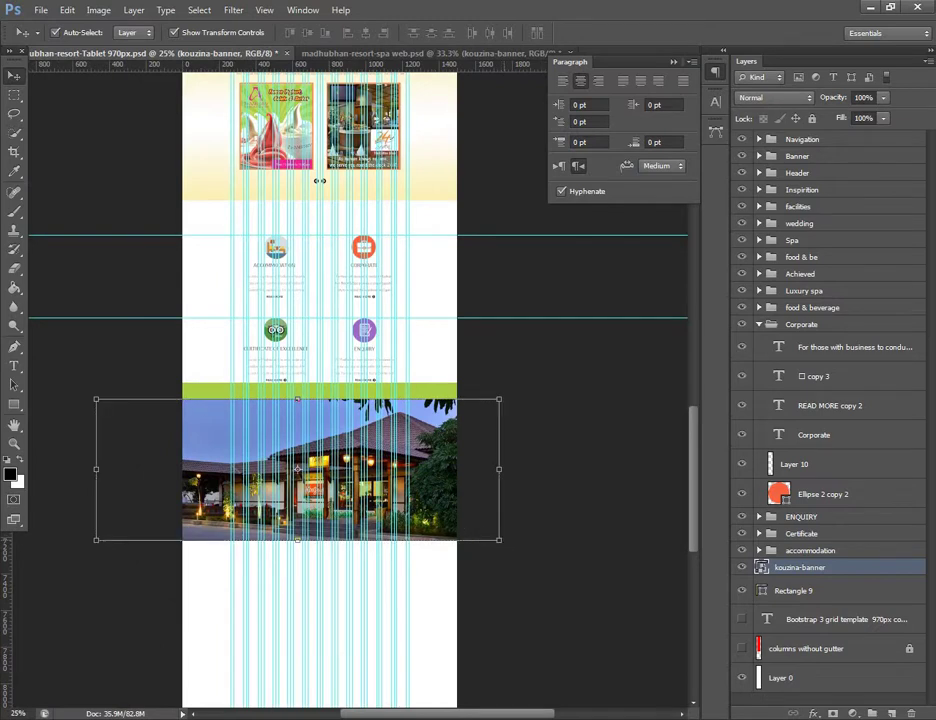
{"action": "right_click", "coordinate": [224, 712]}
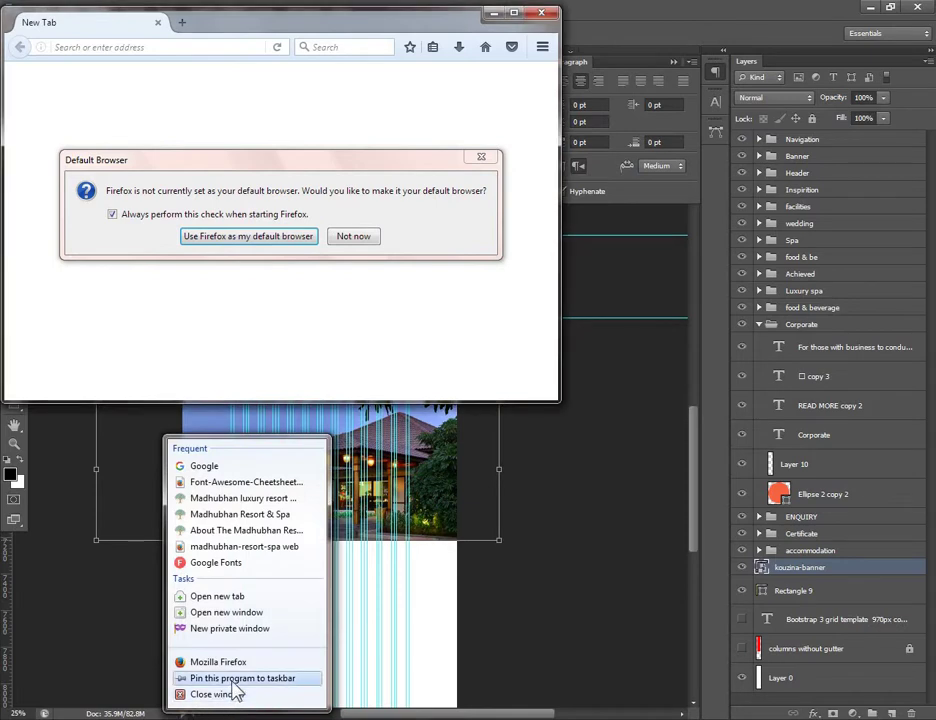
{"action": "left_click", "coordinate": [376, 245]}
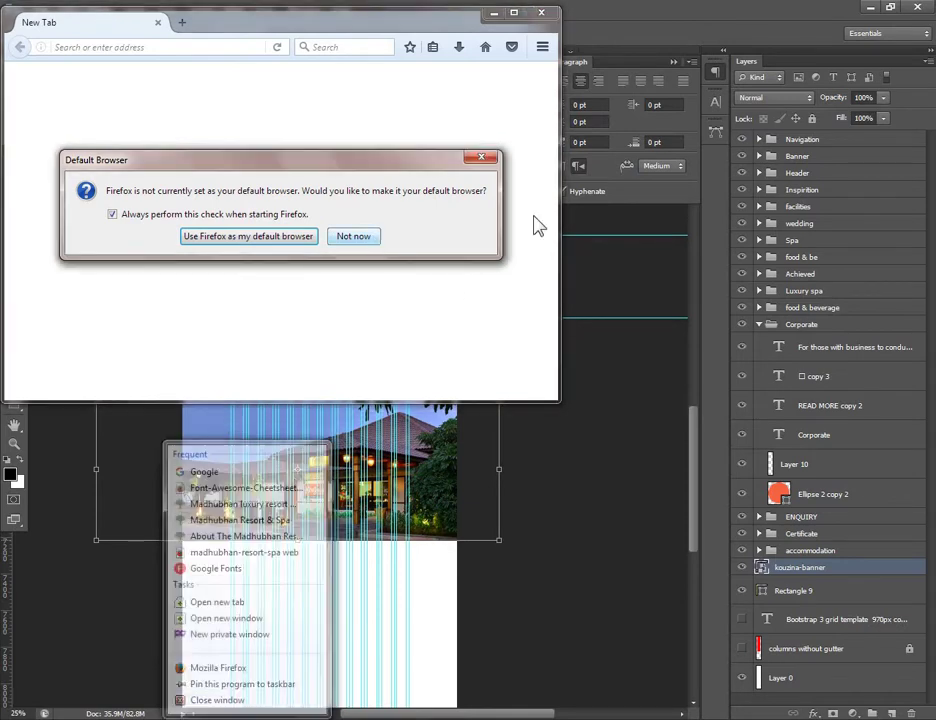
{"action": "left_click", "coordinate": [480, 158]}
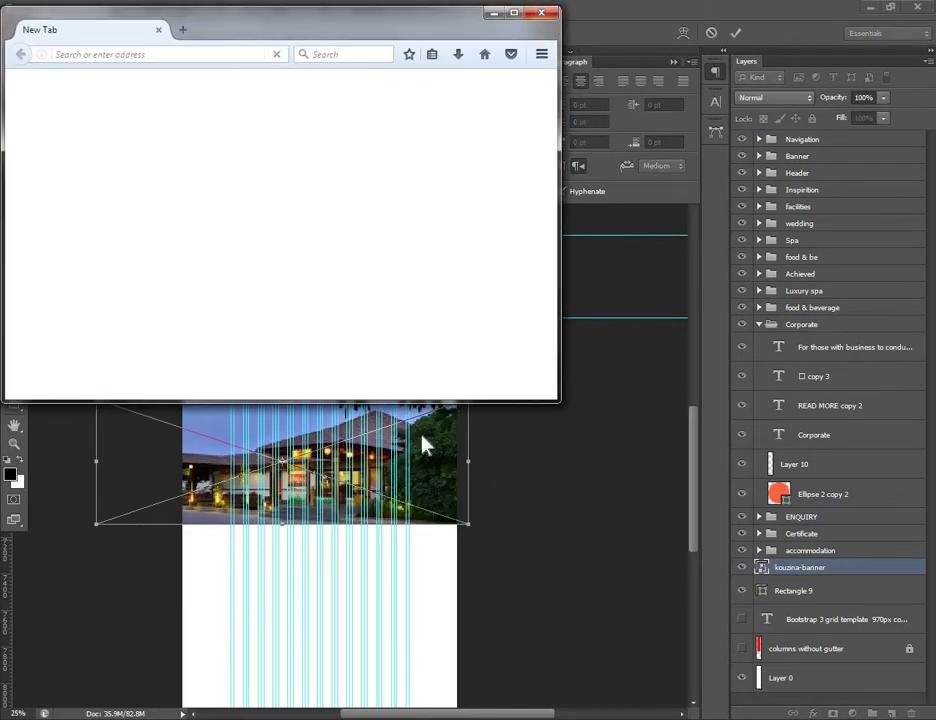
{"action": "left_click", "coordinate": [541, 12]}
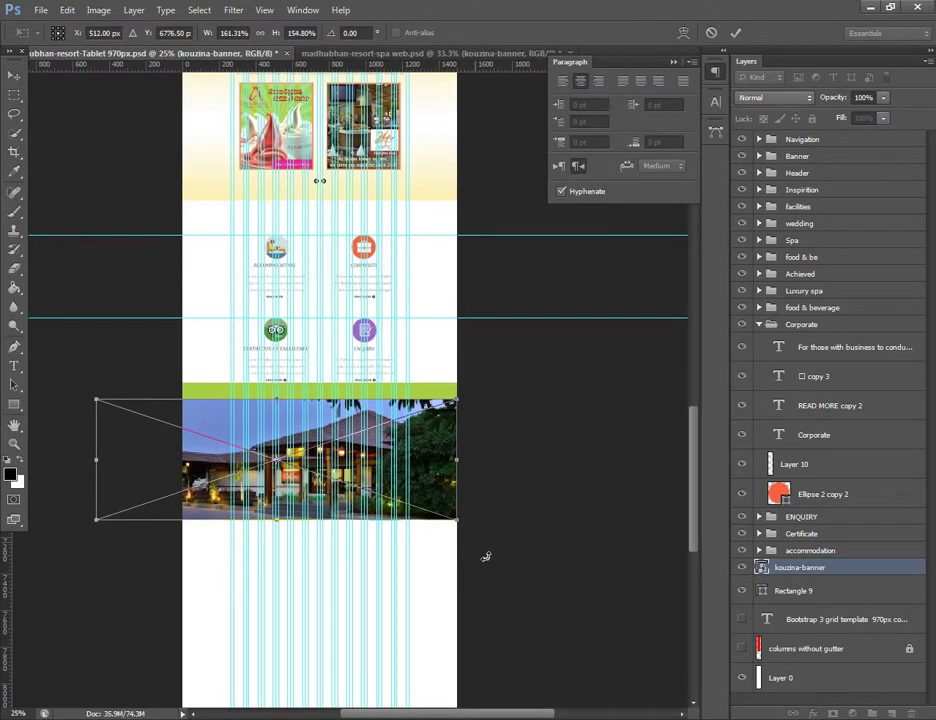
- Scale the banner to about 141% × 136% to span the 970px page and commit
{"action": "left_click_drag", "start_coordinate": [468, 524], "coordinate": [459, 520]}
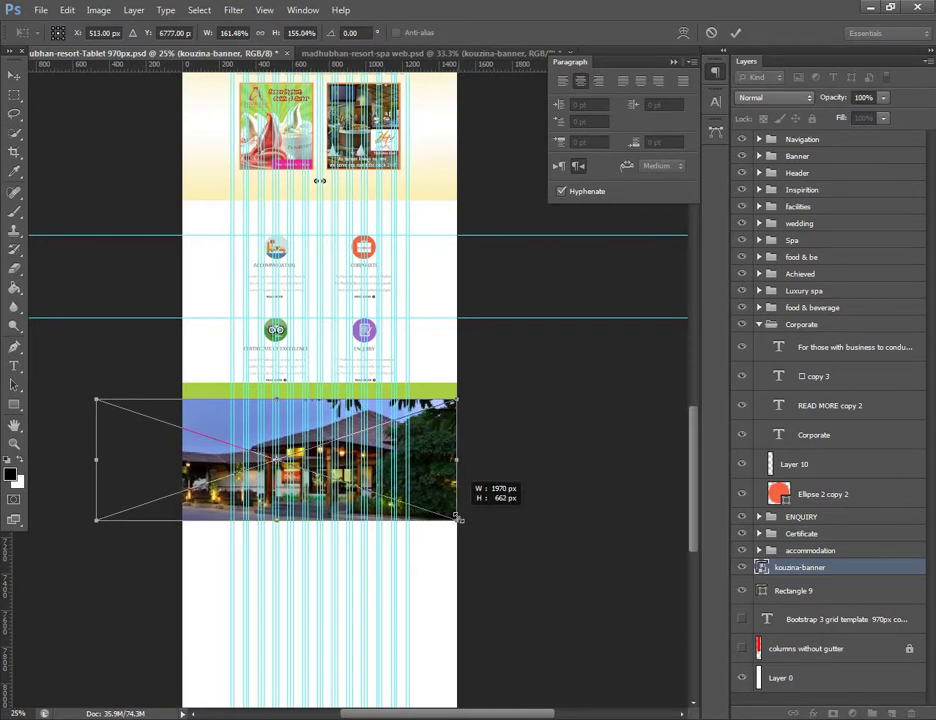
{"action": "left_click_drag", "start_coordinate": [459, 520], "coordinate": [457, 519]}
{"action": "left_click_drag", "start_coordinate": [120, 512], "coordinate": [183, 492]}
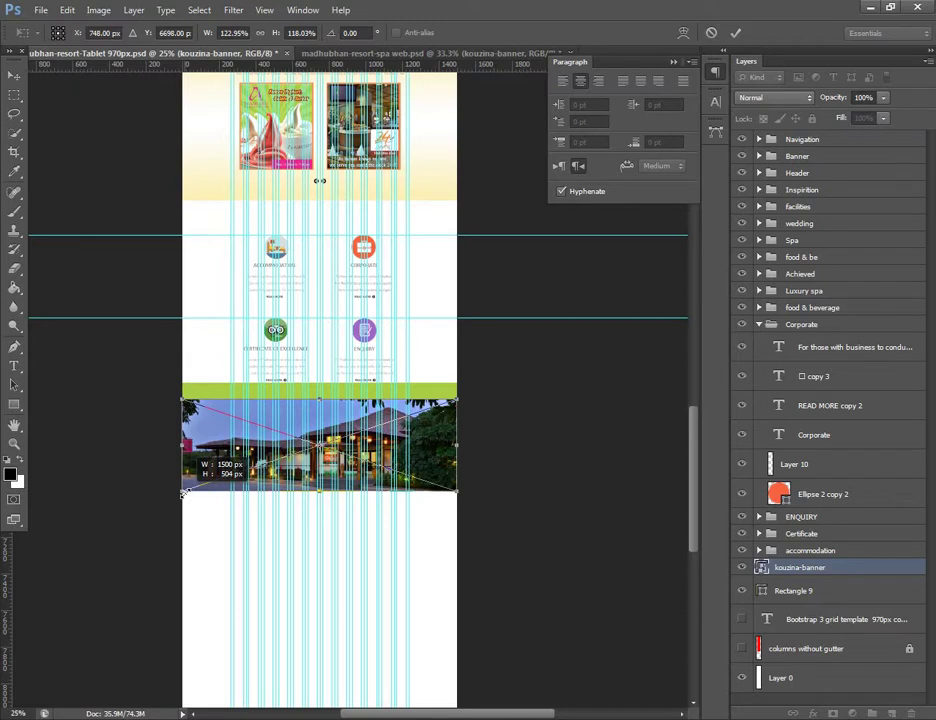
{"action": "key", "text": "ctrl+plus"}
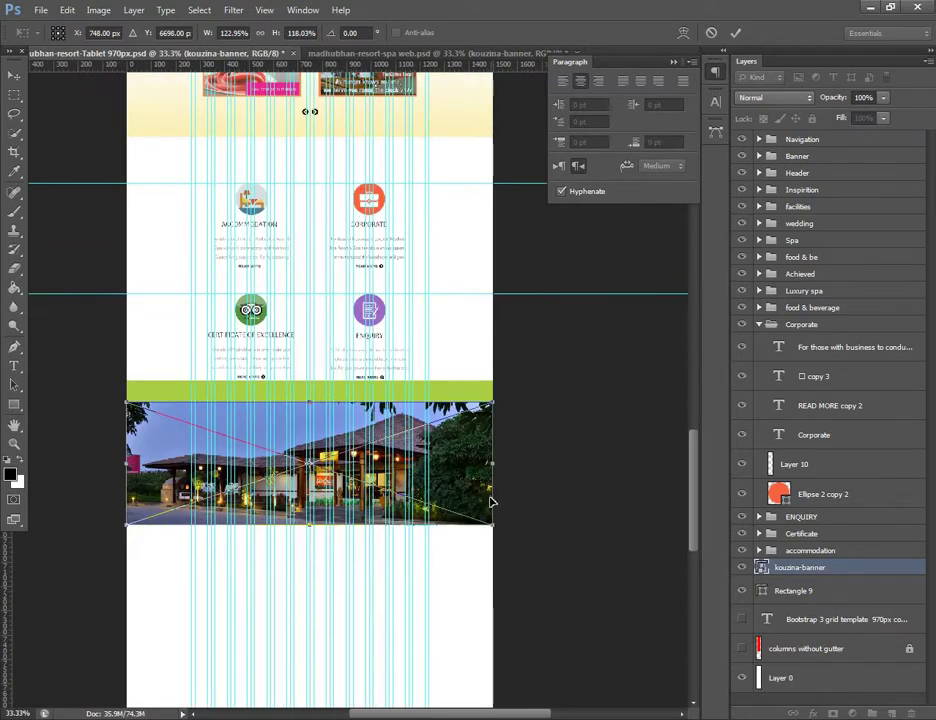
{"action": "key", "text": "ctrl+plus"}
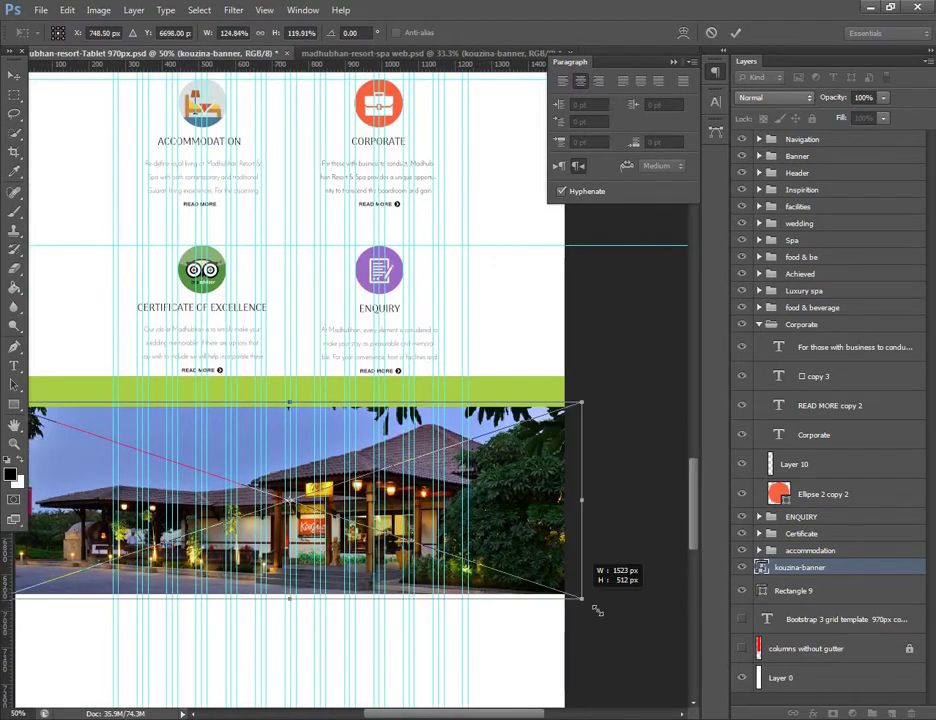
{"action": "left_click_drag", "start_coordinate": [565, 591], "coordinate": [592, 600]}
{"action": "mouse_move", "coordinate": [501, 522]}
{"action": "left_mouse_down"}
{"action": "mouse_move", "coordinate": [512, 516]}
{"action": "mouse_move", "coordinate": [508, 530]}
{"action": "left_mouse_up"}
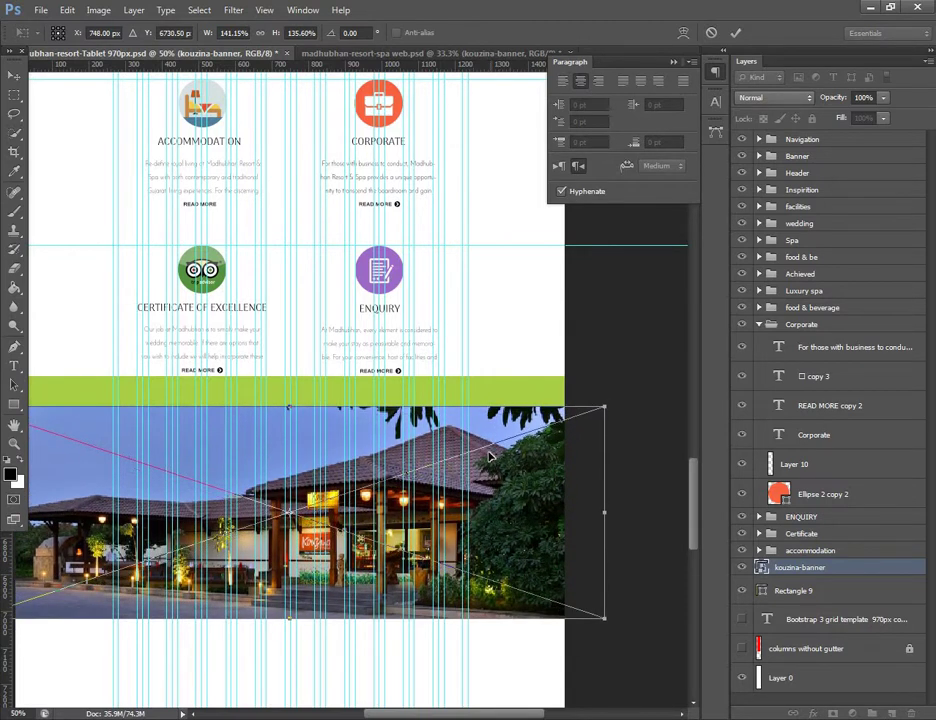
{"action": "left_click_drag", "start_coordinate": [490, 457], "coordinate": [491, 507]}
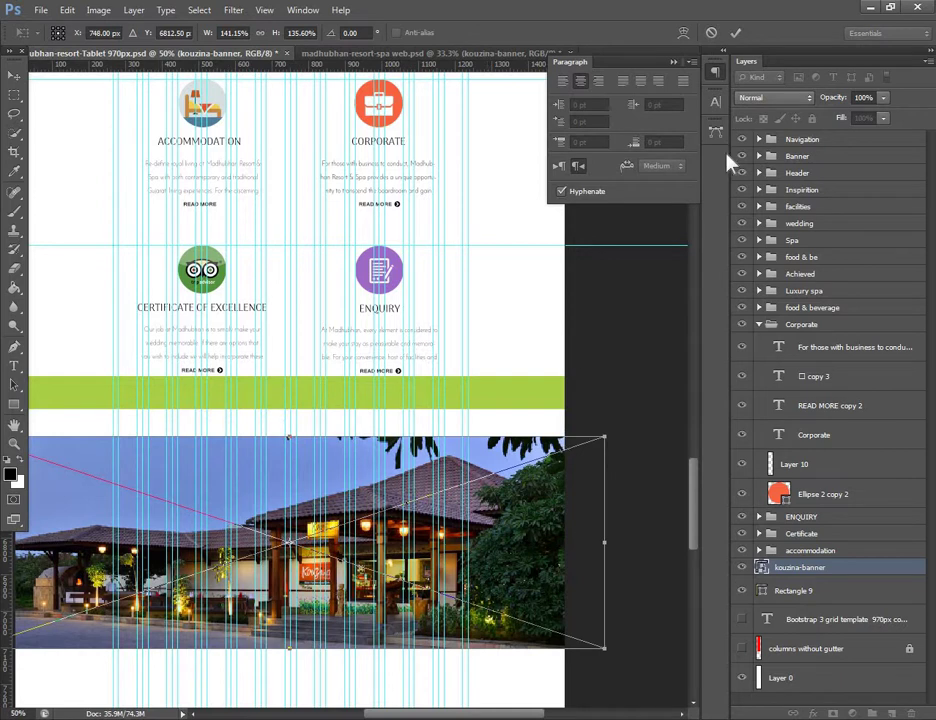
{"action": "key", "text": "Return"}
- Duplicate the Navigation group and restack the copy directly above kouzina-banner
{"action": "left_click", "coordinate": [831, 141]}
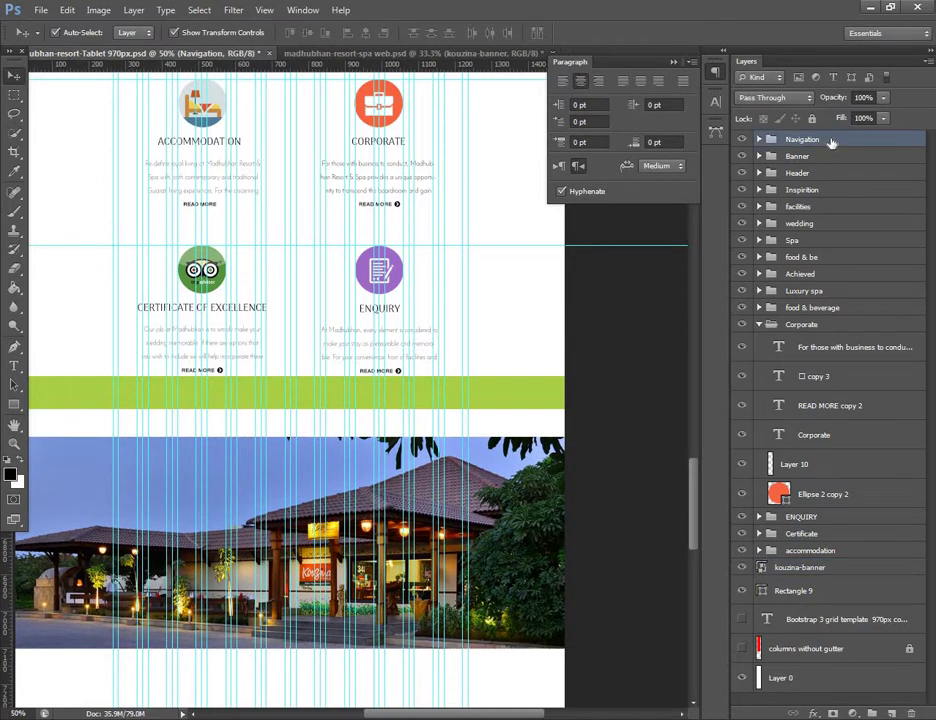
{"action": "key", "text": "ctrl+j"}
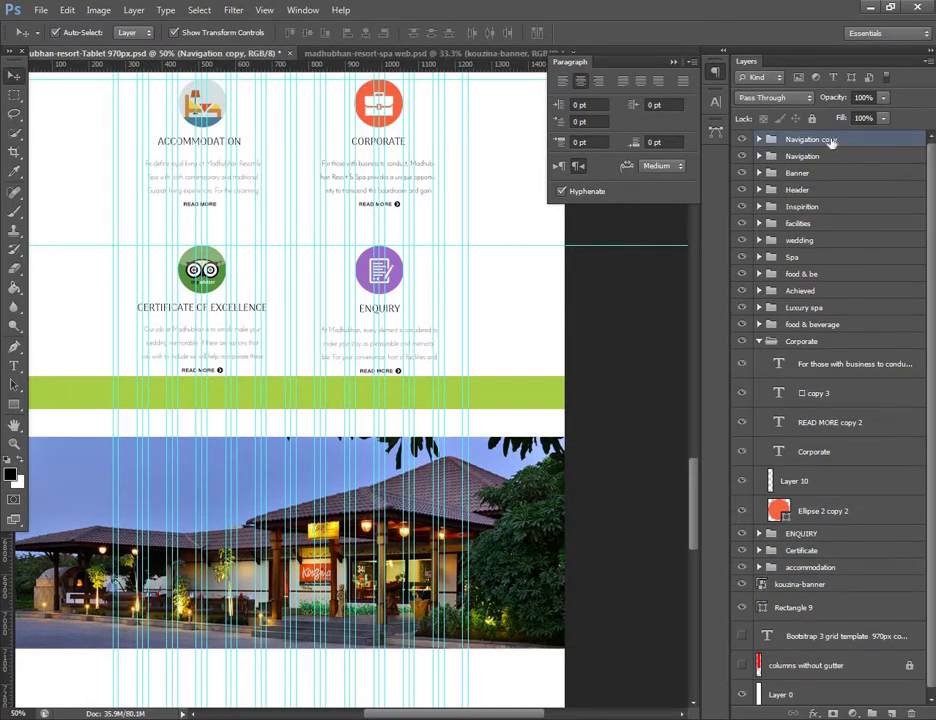
{"action": "key", "text": "ctrl+bracketleft"}
{"action": "key", "text": "ctrl+bracketleft"}
{"action": "key", "text": "ctrl+bracketleft"}
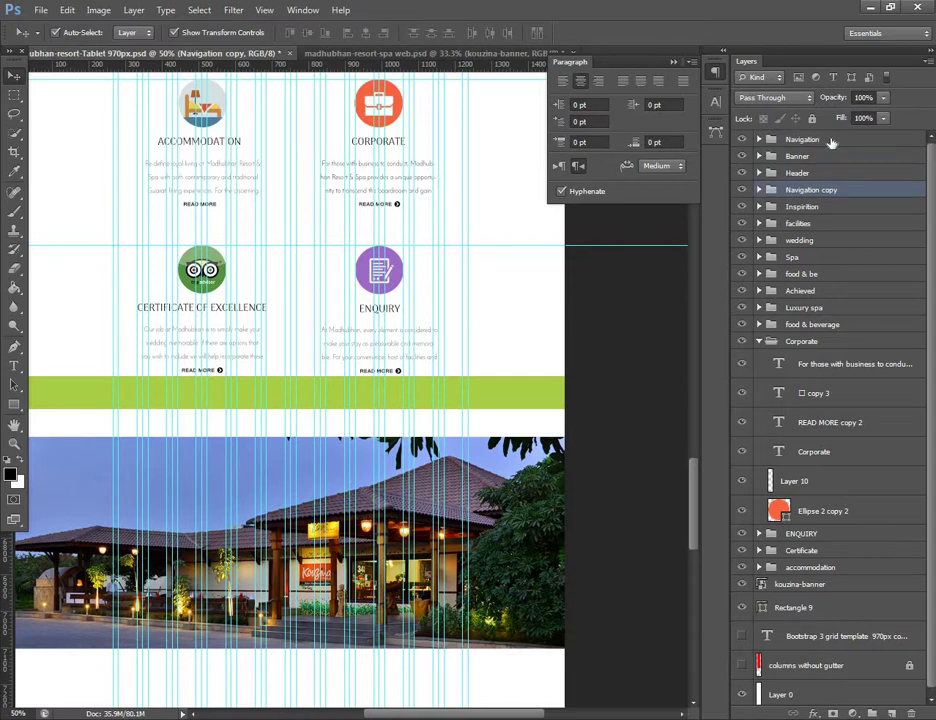
{"action": "key", "text": "ctrl+bracketleft"}
{"action": "key", "text": "ctrl+bracketleft"}
{"action": "key", "text": "ctrl+bracketleft"}
{"action": "key", "text": "ctrl+bracketleft"}
{"action": "key", "text": "ctrl+bracketleft"}
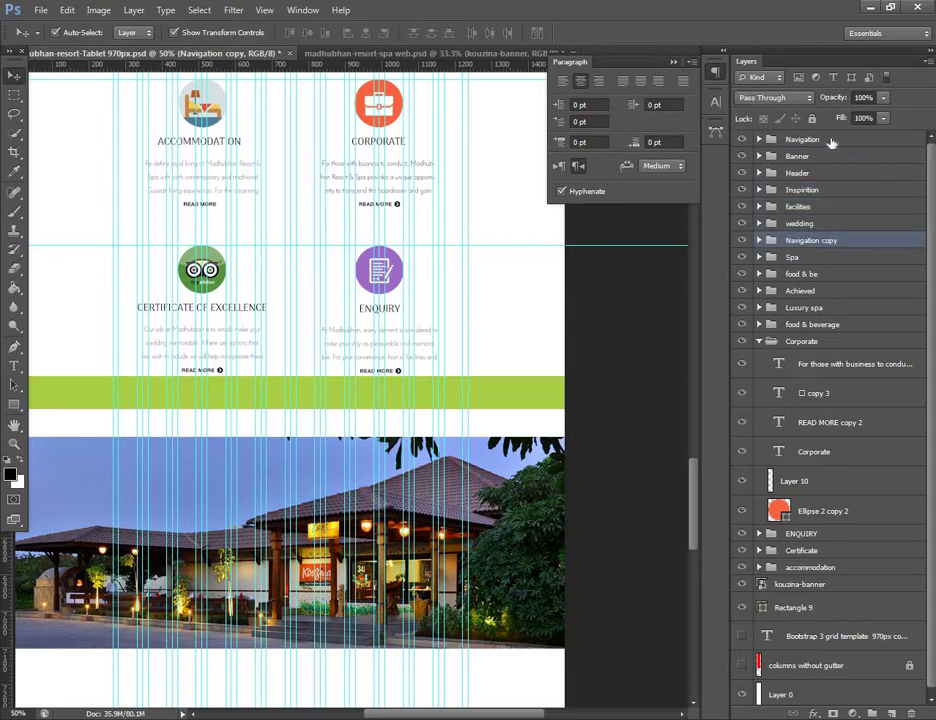
{"action": "key", "text": "ctrl+bracketleft"}
{"action": "key", "text": "ctrl+bracketleft"}
{"action": "key", "text": "ctrl+bracketleft"}
{"action": "key", "text": "ctrl+bracketleft"}
{"action": "key", "text": "ctrl+bracketleft"}
{"action": "key", "text": "ctrl+bracketleft"}
{"action": "key", "text": "ctrl+bracketleft"}
{"action": "key", "text": "ctrl+bracketleft"}
{"action": "key", "text": "ctrl+bracketleft"}
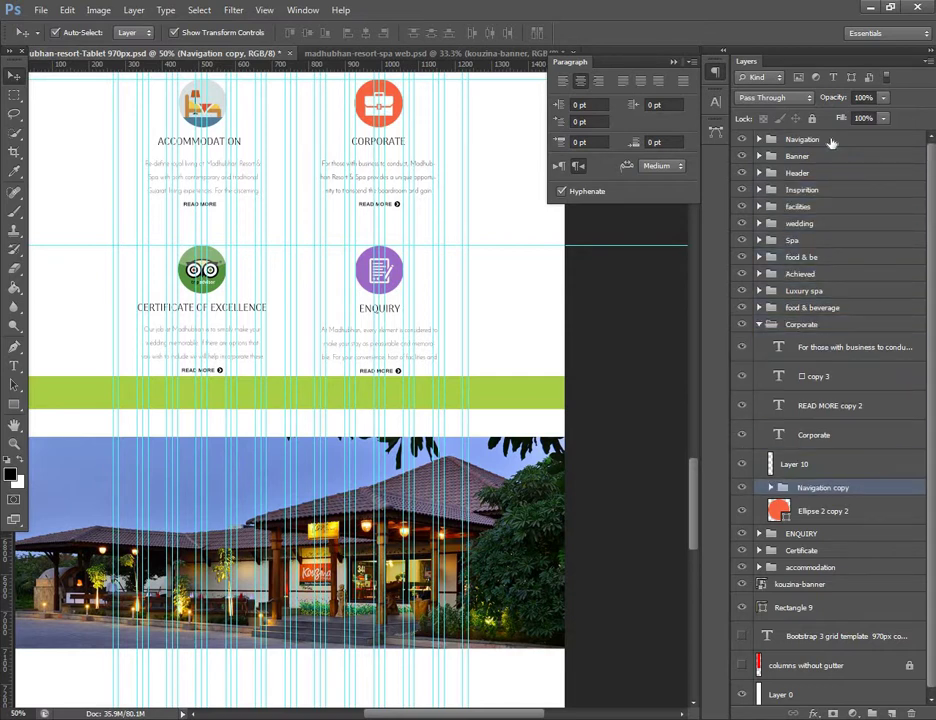
{"action": "key", "text": "ctrl+bracketleft"}
{"action": "key", "text": "ctrl+bracketleft"}
{"action": "key", "text": "ctrl+bracketleft"}
{"action": "key", "text": "ctrl+bracketleft"}
{"action": "key", "text": "ctrl+bracketleft"}
{"action": "key", "text": "ctrl+bracketleft"}
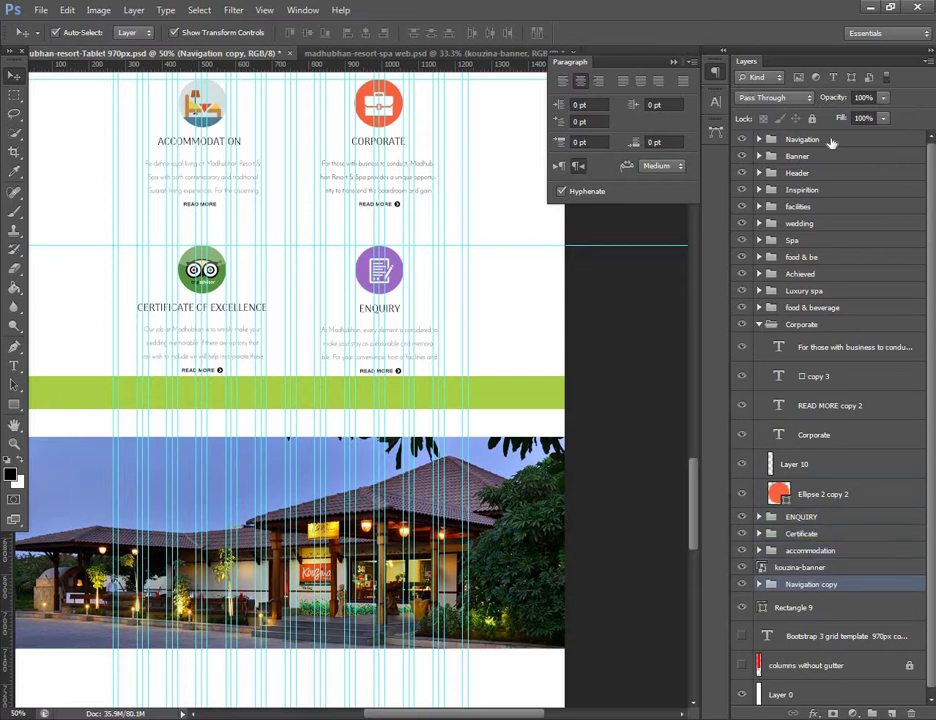
{"action": "key", "text": "ctrl+bracketright"}
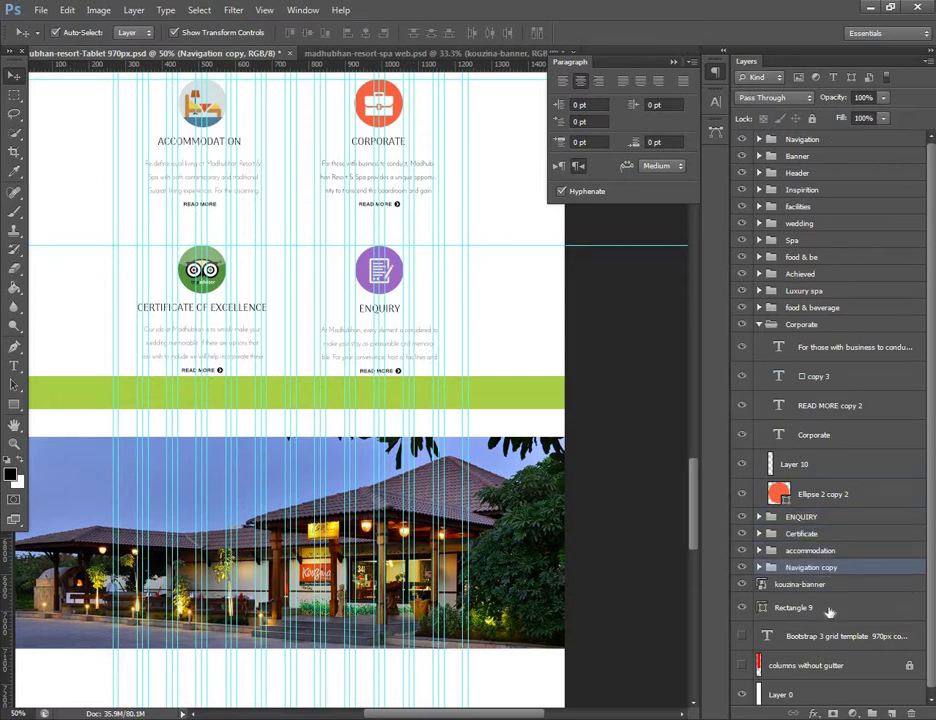
{"action": "key", "text": "ctrl+minus"}
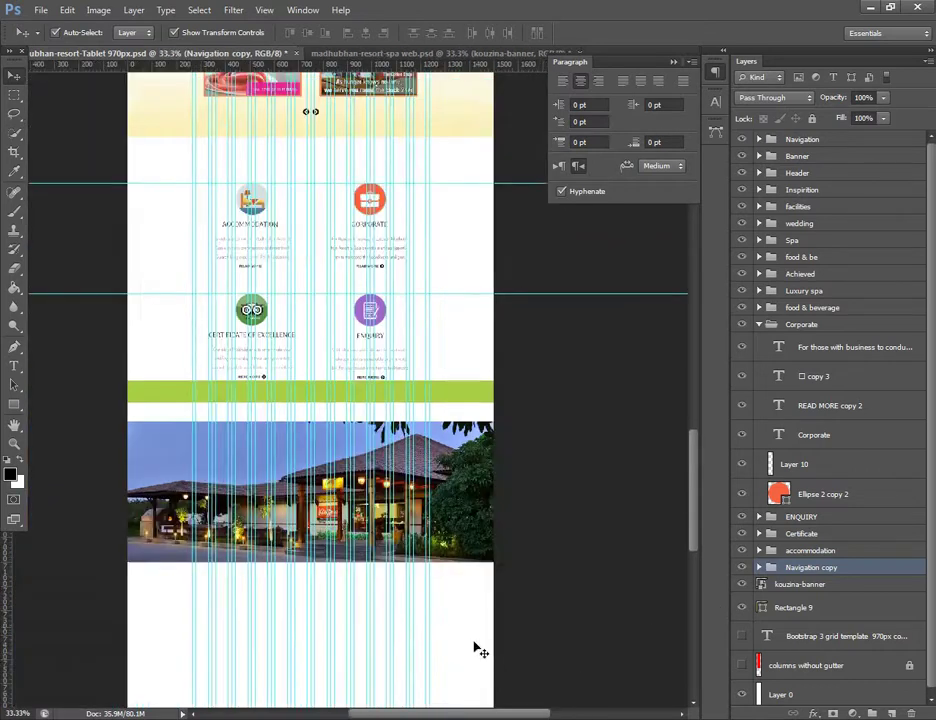
{"action": "key", "text": "ctrl+minus"}
{"action": "key", "text": "ctrl+minus"}
{"action": "key", "text": "ctrl+minus"}
{"action": "key", "text": "ctrl+minus"}
{"action": "key", "text": "ctrl+minus"}
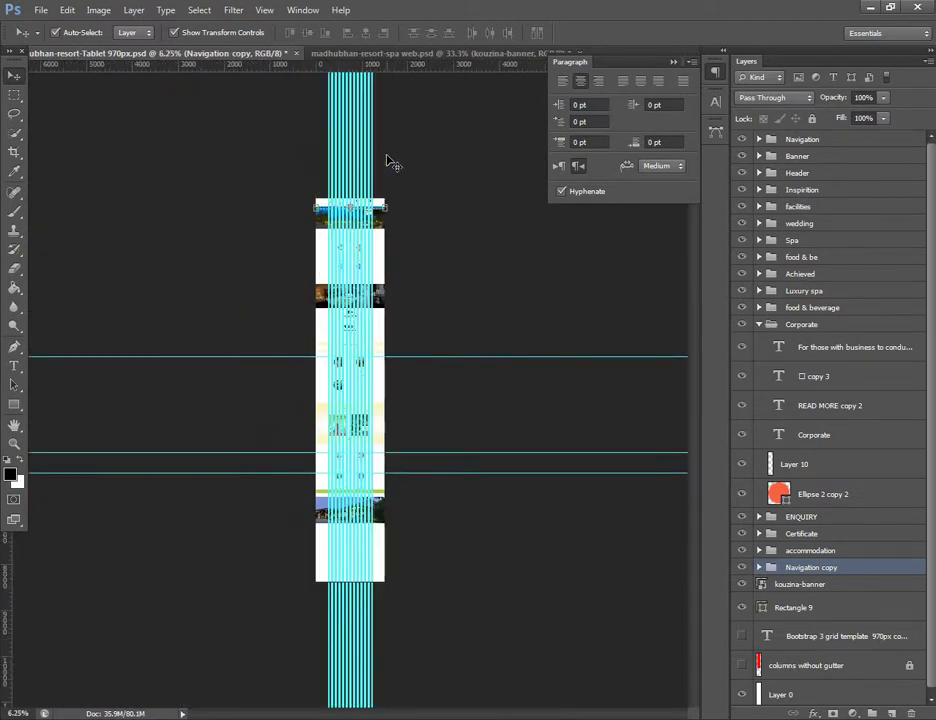
{"action": "key", "text": "ctrl+plus"}
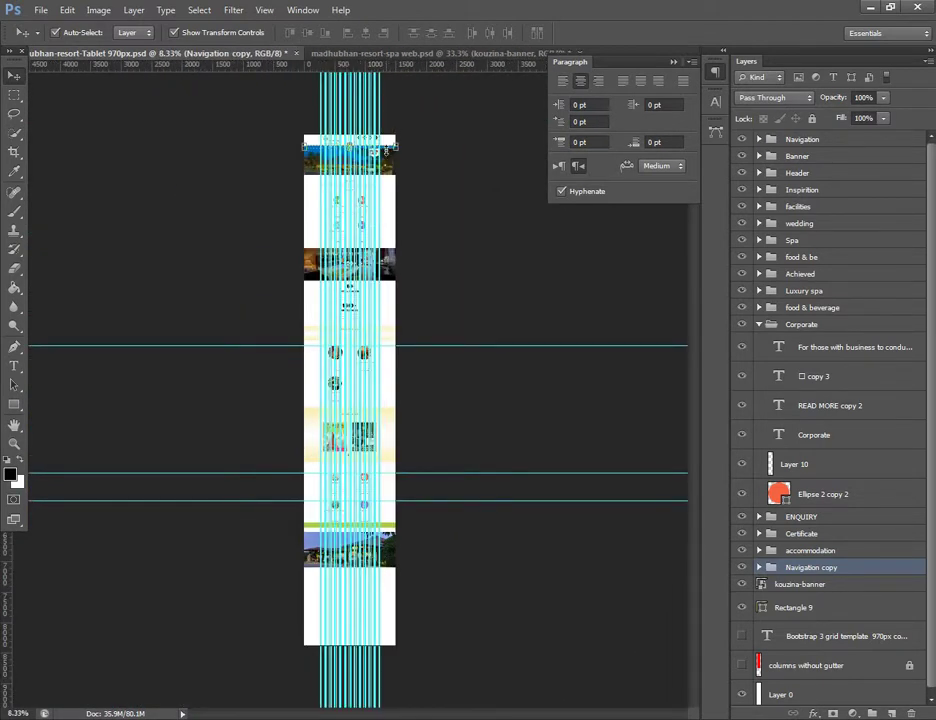
{"action": "key", "text": "ctrl+plus"}
{"action": "key", "text": "ctrl+plus"}
{"action": "scroll", "coordinate": [407, 500], "scroll_direction": "up", "scroll_amount": 1}
{"action": "scroll", "coordinate": [405, 395], "scroll_direction": "up", "scroll_amount": 5}
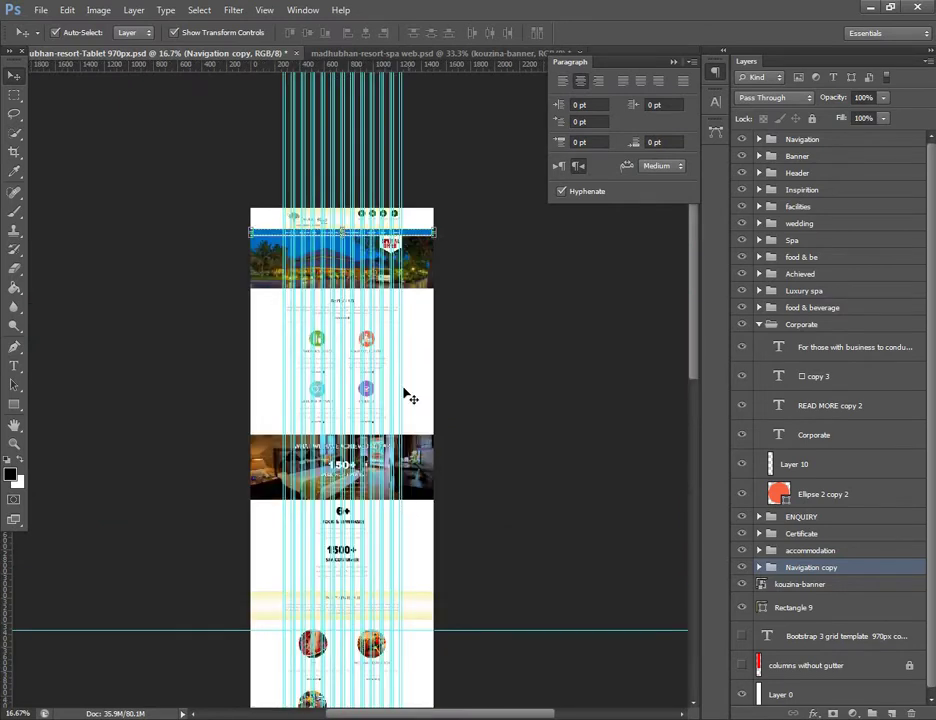
- Drag the Navigation copy up under the stats row and nudge it down onto the banner
{"action": "mouse_move", "coordinate": [424, 236]}
{"action": "left_mouse_down"}
{"action": "mouse_move", "coordinate": [405, 700]}
{"action": "mouse_move", "coordinate": [451, 713]}
{"action": "mouse_move", "coordinate": [423, 678]}
{"action": "left_mouse_up"}
{"action": "scroll", "coordinate": [470, 551], "scroll_direction": "up", "scroll_amount": 2}
{"action": "scroll", "coordinate": [483, 161], "scroll_direction": "up", "scroll_amount": 1}
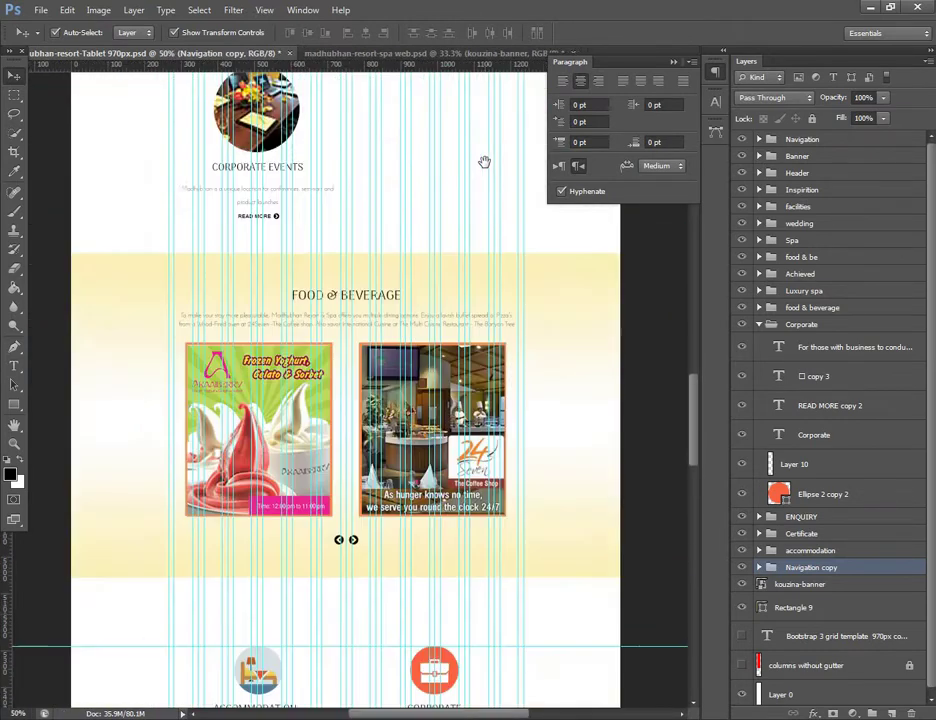
{"action": "scroll", "coordinate": [504, 79], "scroll_direction": "down", "scroll_amount": 5}
{"action": "scroll", "coordinate": [367, 258], "scroll_direction": "down", "scroll_amount": 5}
{"action": "scroll", "coordinate": [370, 290], "scroll_direction": "down", "scroll_amount": 1}
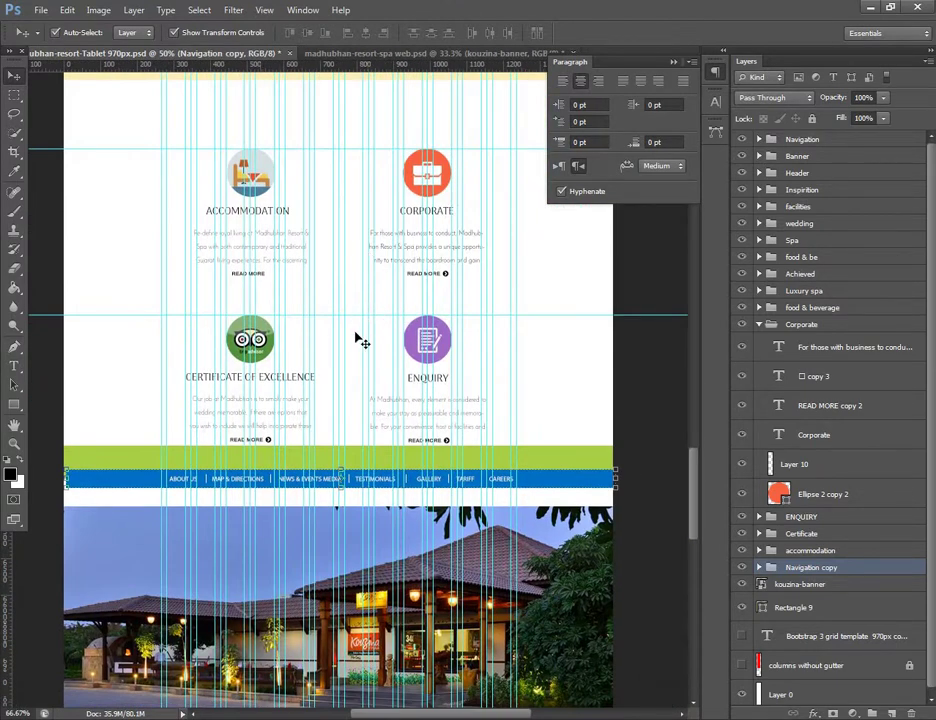
{"action": "scroll", "coordinate": [365, 345], "scroll_direction": "up", "scroll_amount": 1}
{"action": "key", "text": "shift+Down"}
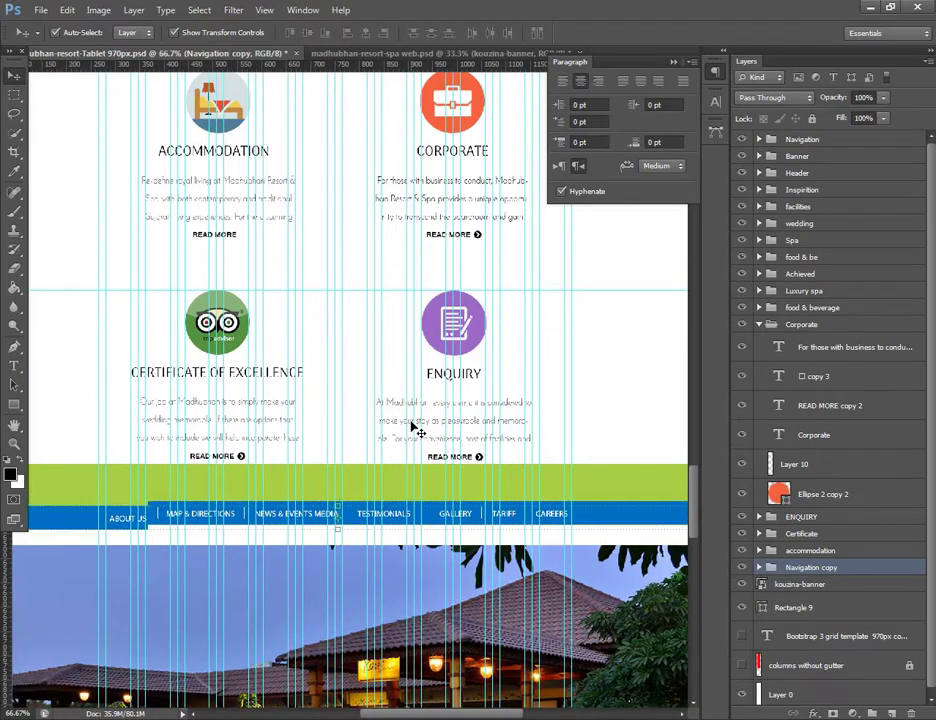
{"action": "key", "text": "shift+Down"}
{"action": "key", "text": "shift+Down"}
{"action": "key", "text": "shift+Down"}
{"action": "key", "text": "Down"}
{"action": "key", "text": "Down"}
{"action": "key", "text": "Down"}
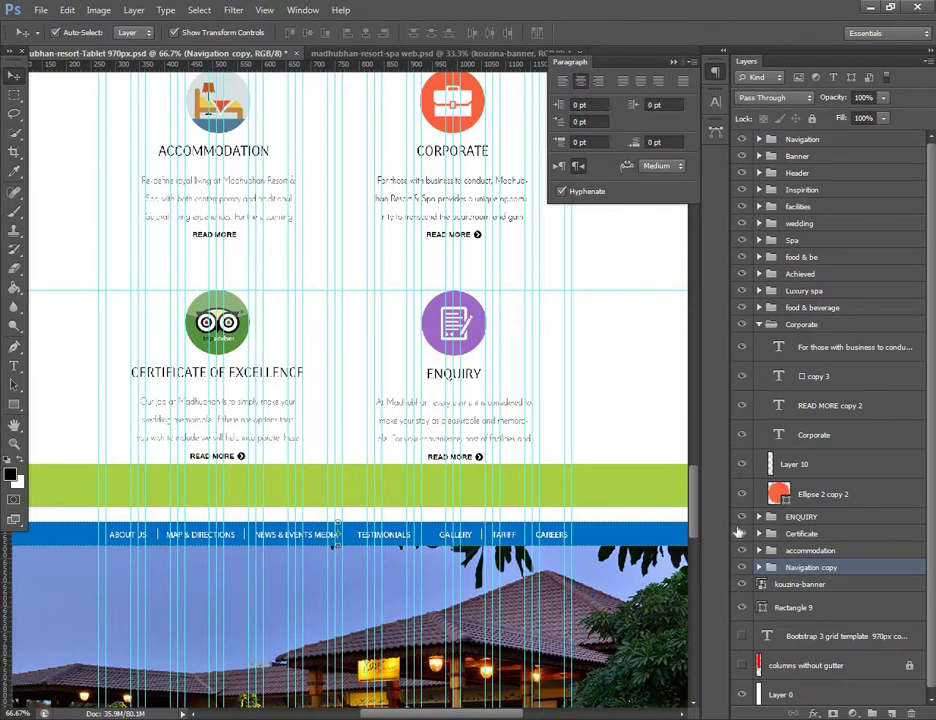
- Nudge the banner and navigation bar up together and check their alignment
{"action": "left_click", "coordinate": [805, 586], "text": "shift"}
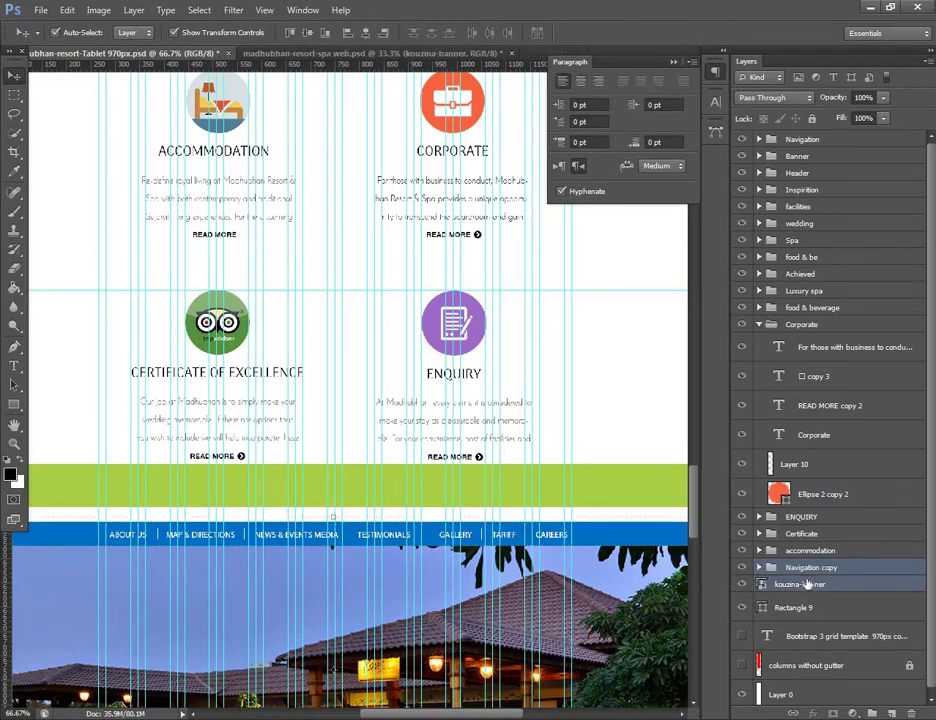
{"action": "key", "text": "Up"}
{"action": "key", "text": "Up"}
{"action": "key", "text": "Up"}
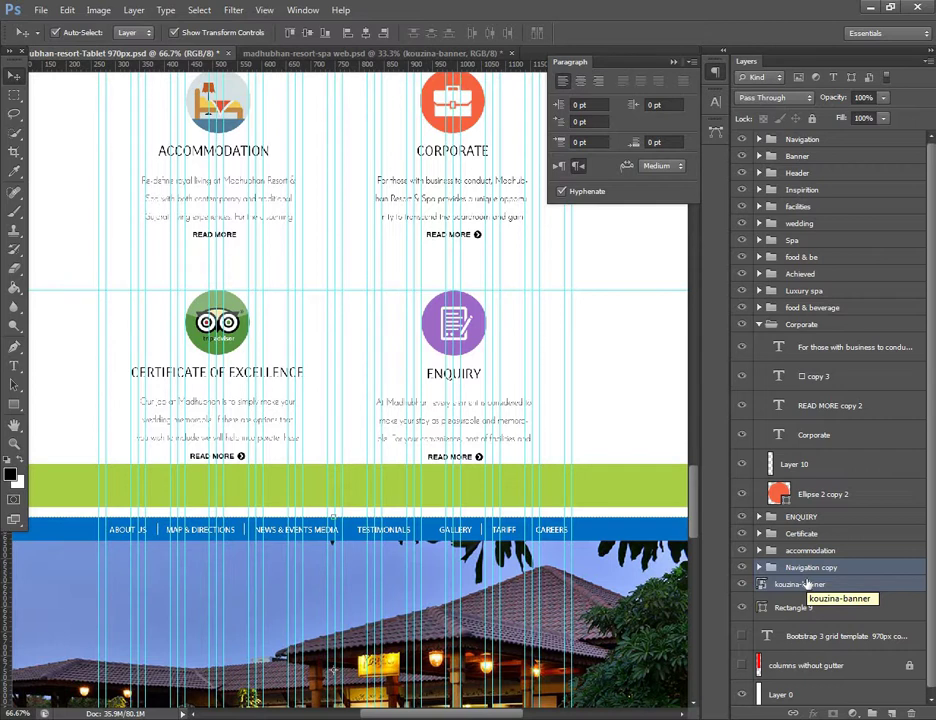
{"action": "key", "text": "Up"}
{"action": "key", "text": "Up"}
{"action": "key", "text": "Up"}
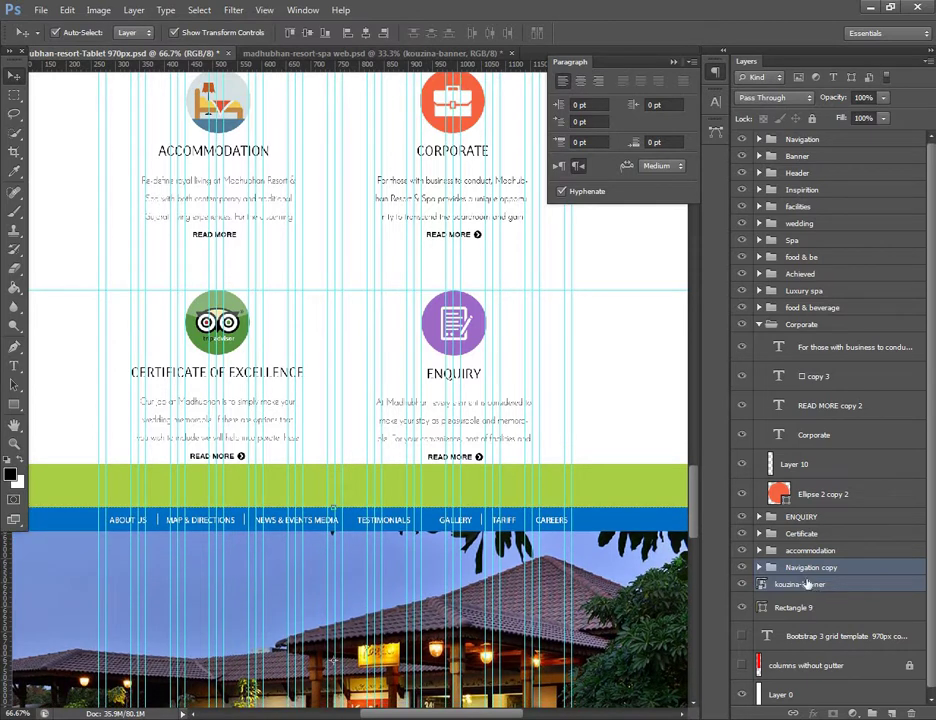
{"action": "scroll", "coordinate": [497, 483], "scroll_direction": "up", "scroll_amount": 1}
{"action": "scroll", "coordinate": [464, 494], "scroll_direction": "up", "scroll_amount": 1}
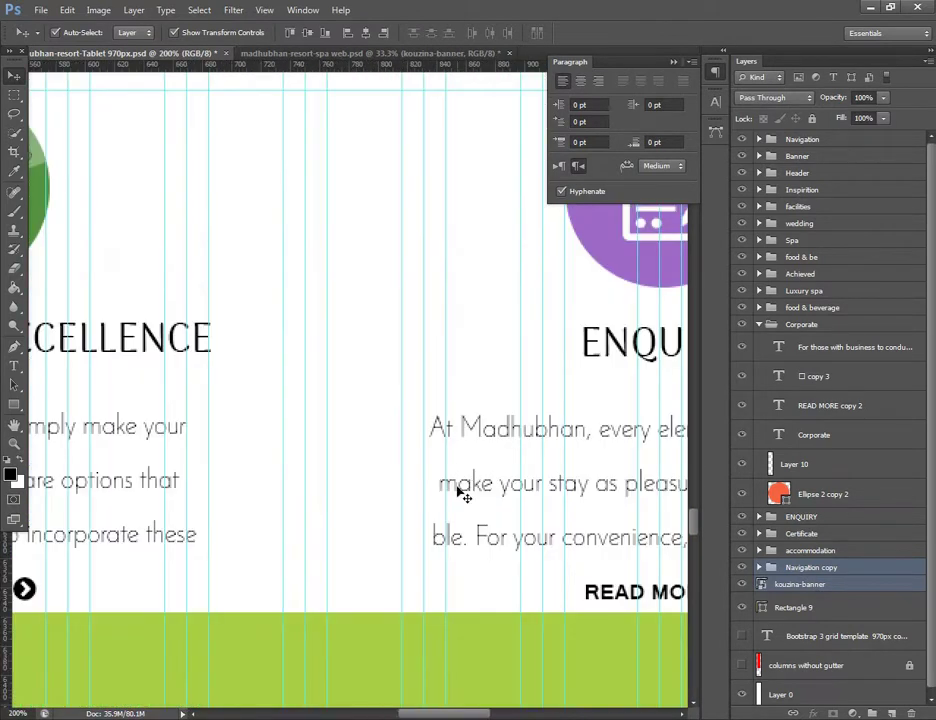
{"action": "scroll", "coordinate": [480, 510], "scroll_direction": "down", "scroll_amount": 2}
{"action": "scroll", "coordinate": [505, 535], "scroll_direction": "down", "scroll_amount": 2}
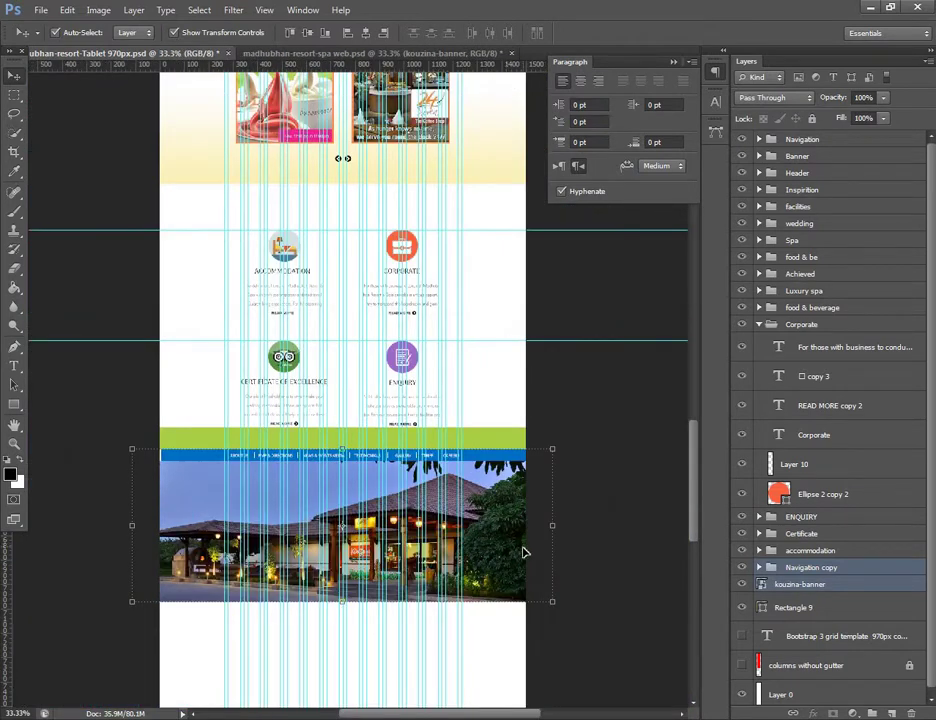
{"action": "key", "text": "ctrl+plus"}
{"action": "scroll", "coordinate": [637, 308], "scroll_direction": "down", "scroll_amount": 3}
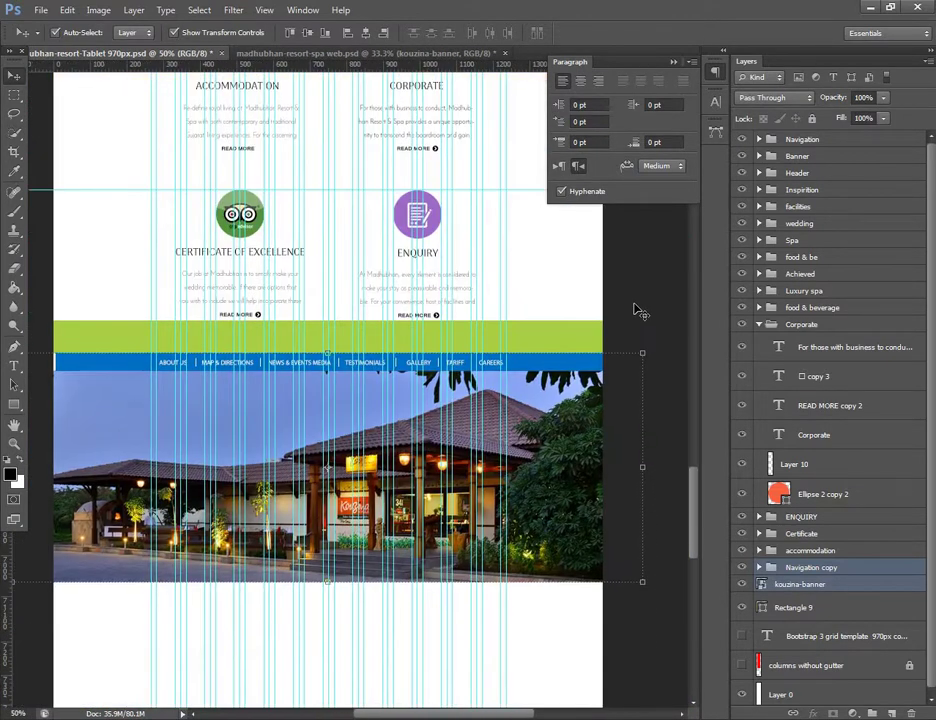
- Move the green Rectangle 9 bar beneath the banner photo, then show spa web.psd
{"action": "left_click", "coordinate": [586, 346]}
{"action": "left_click_drag", "start_coordinate": [586, 346], "coordinate": [573, 598]}
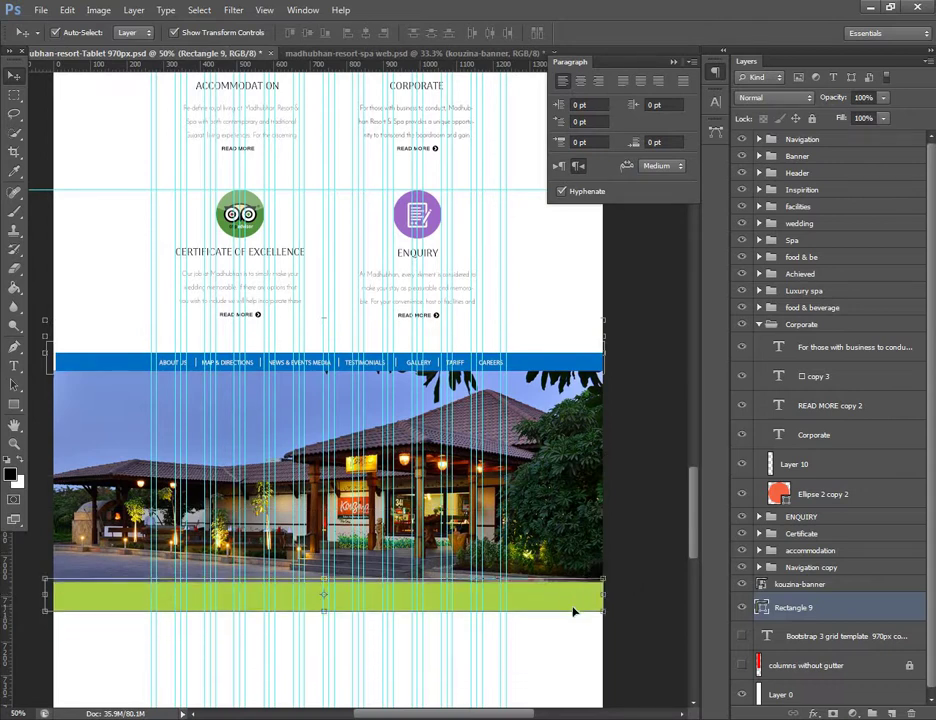
{"action": "key", "text": "Down"}
{"action": "key", "text": "Down"}
{"action": "key", "text": "Down"}
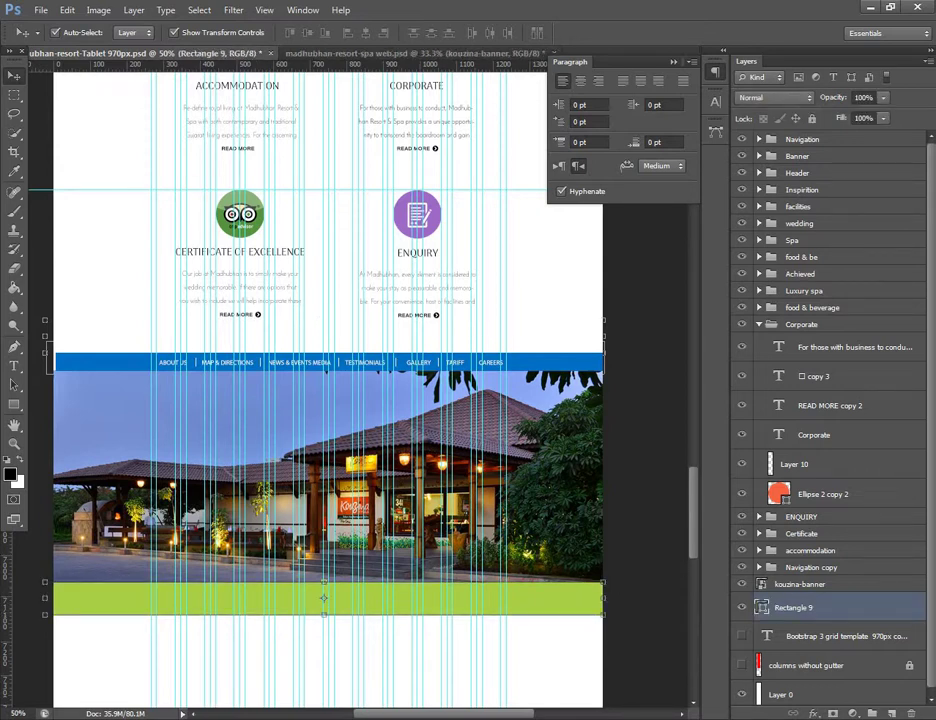
{"action": "left_click", "coordinate": [340, 54]}
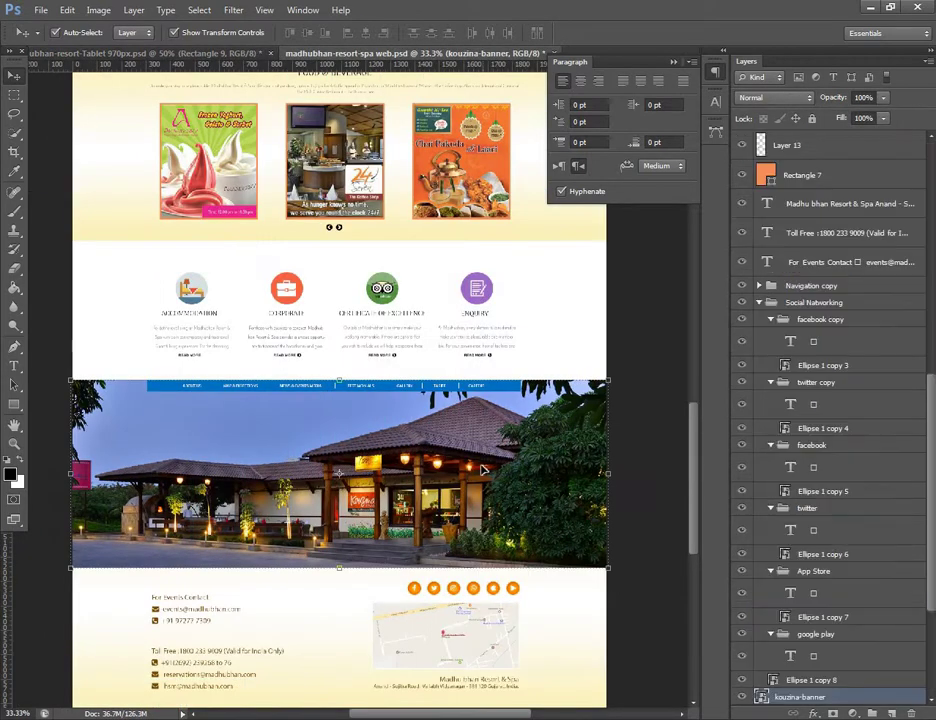
- Copy the Toll Free, For Events Contact and Rectangle 6 layers into the tablet layout below the banner
{"action": "scroll", "coordinate": [503, 563], "scroll_direction": "down", "scroll_amount": 3}
{"action": "scroll", "coordinate": [503, 563], "scroll_direction": "down", "scroll_amount": 1}
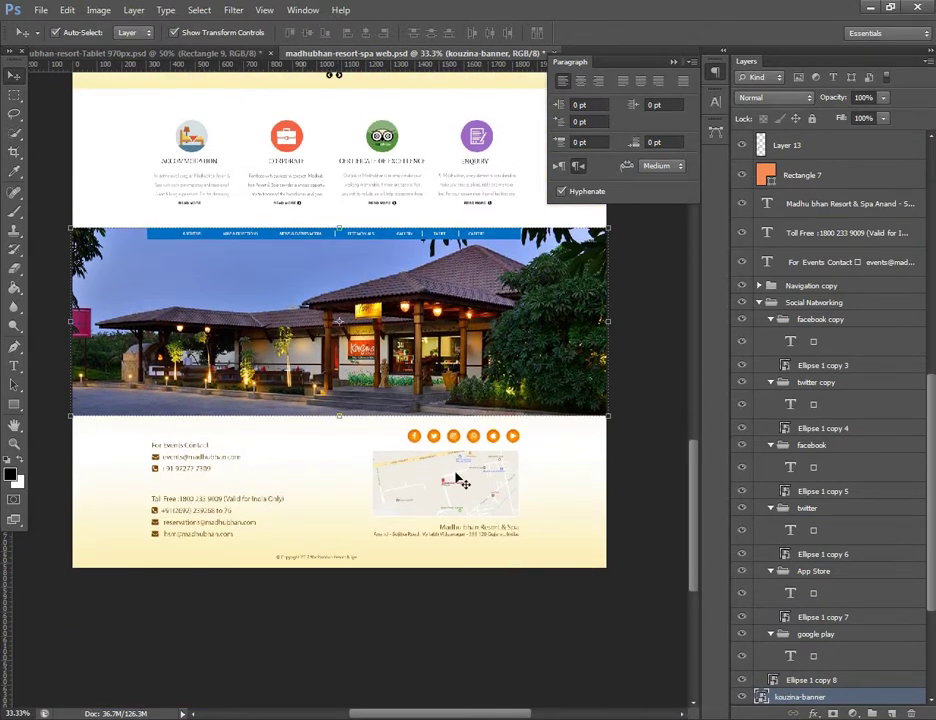
{"action": "left_click", "coordinate": [195, 447]}
{"action": "left_click", "coordinate": [202, 450]}
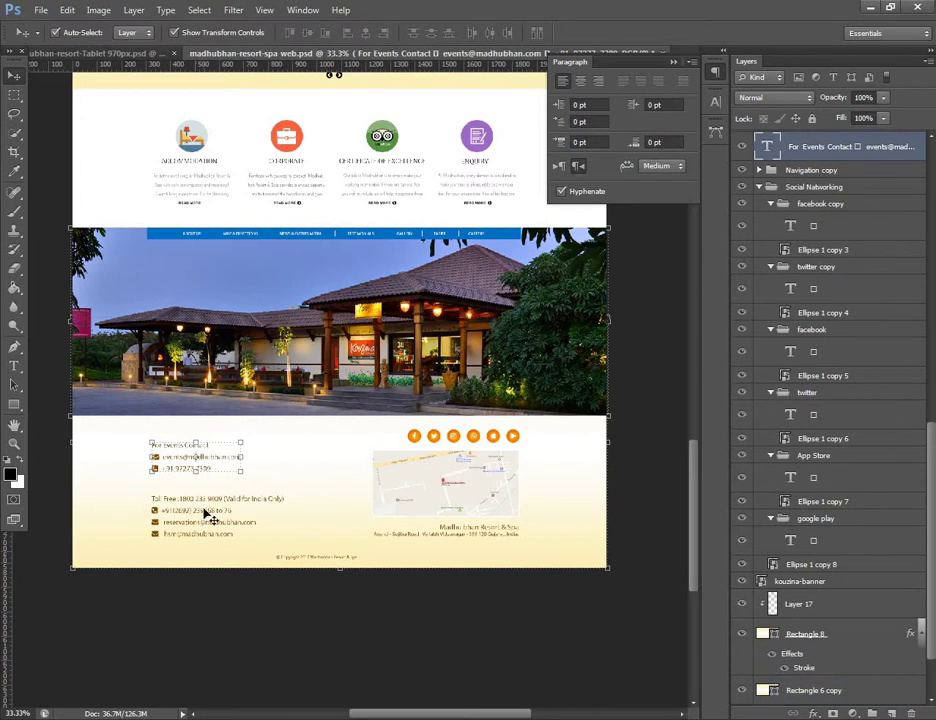
{"action": "left_click", "coordinate": [253, 499]}
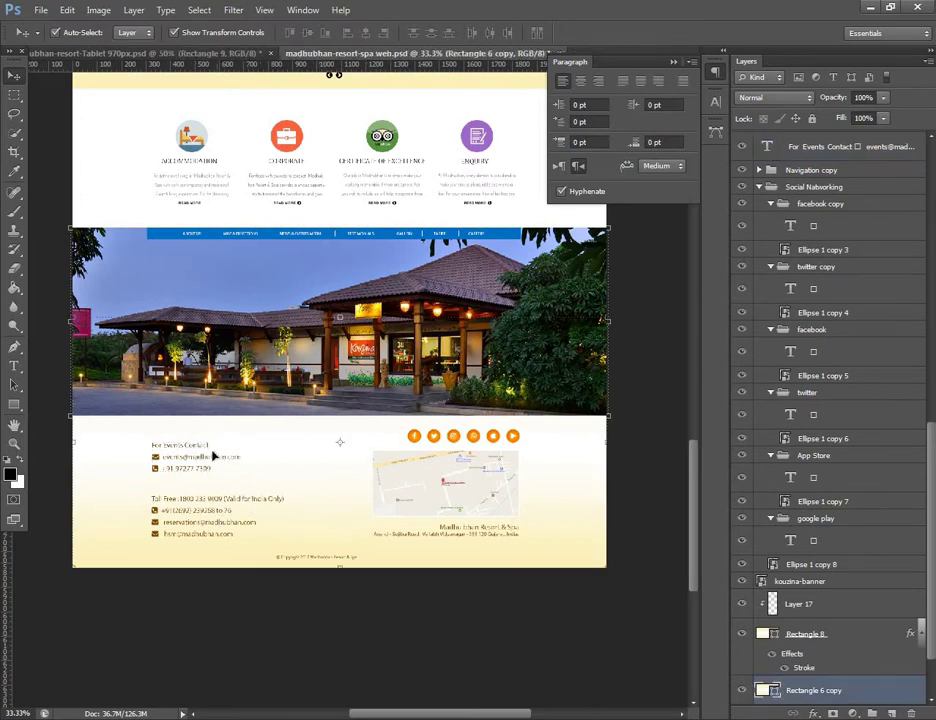
{"action": "left_click", "coordinate": [205, 474], "text": "shift"}
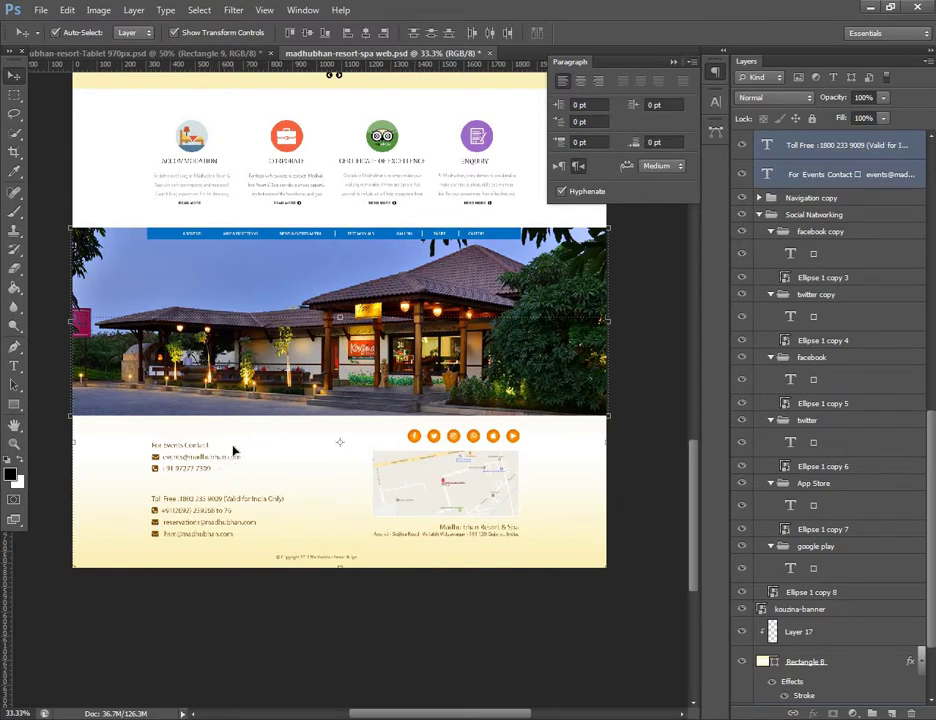
{"action": "mouse_move", "coordinate": [233, 451]}
{"action": "left_mouse_down"}
{"action": "mouse_move", "coordinate": [150, 55]}
{"action": "mouse_move", "coordinate": [178, 62]}
{"action": "mouse_move", "coordinate": [367, 630]}
{"action": "left_mouse_up"}
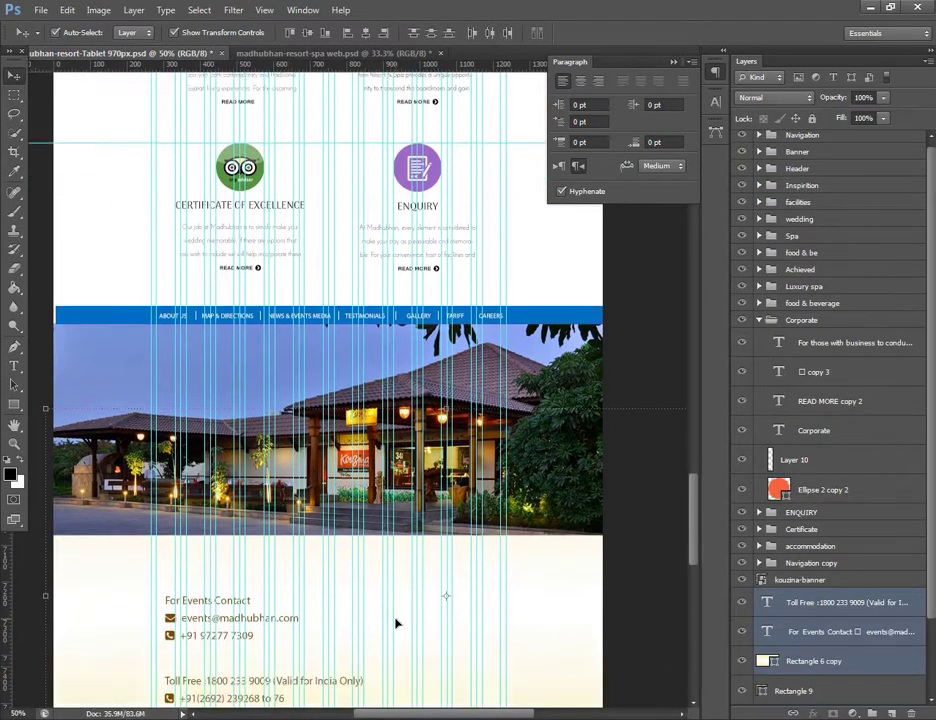
{"action": "scroll", "coordinate": [395, 624], "scroll_direction": "down", "scroll_amount": 2}
{"action": "scroll", "coordinate": [400, 610], "scroll_direction": "down", "scroll_amount": 3}
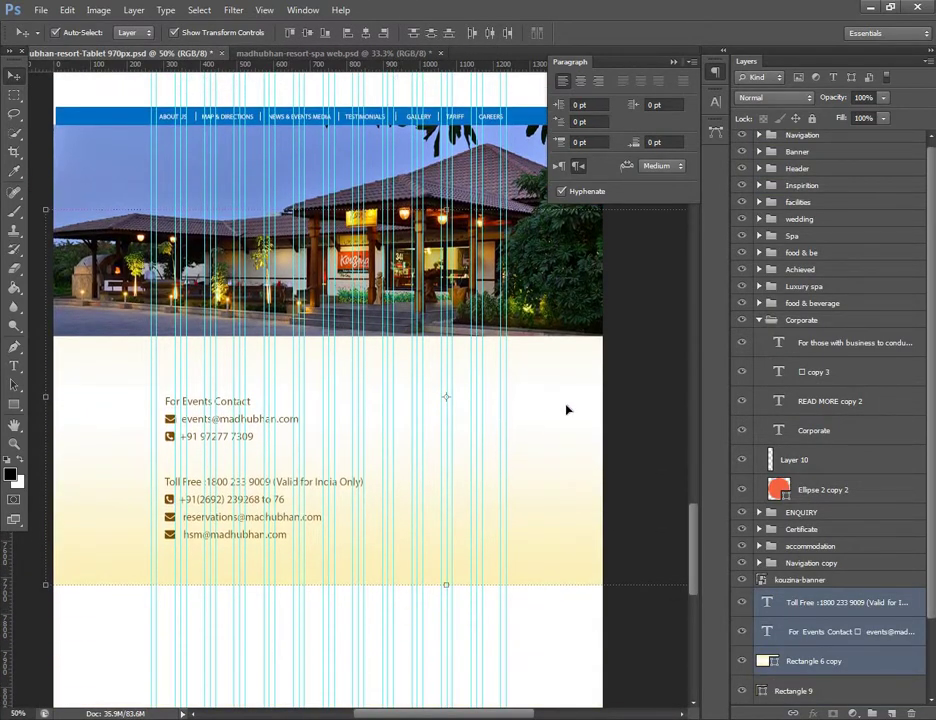
{"action": "mouse_move", "coordinate": [566, 409]}
{"action": "left_mouse_down"}
{"action": "mouse_move", "coordinate": [567, 446]}
{"action": "mouse_move", "coordinate": [561, 413]}
{"action": "left_mouse_up"}
{"action": "key", "text": "ctrl+minus"}
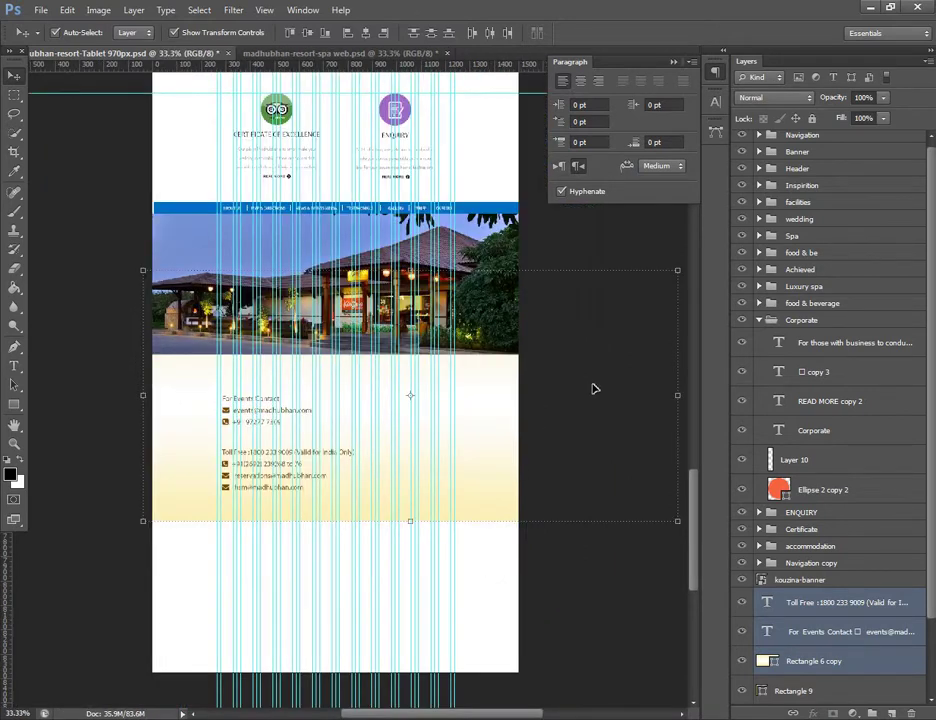
- Fit the Rectangle 6 copy background to page width, from banner bottom to page bottom
{"action": "left_click", "coordinate": [500, 420]}
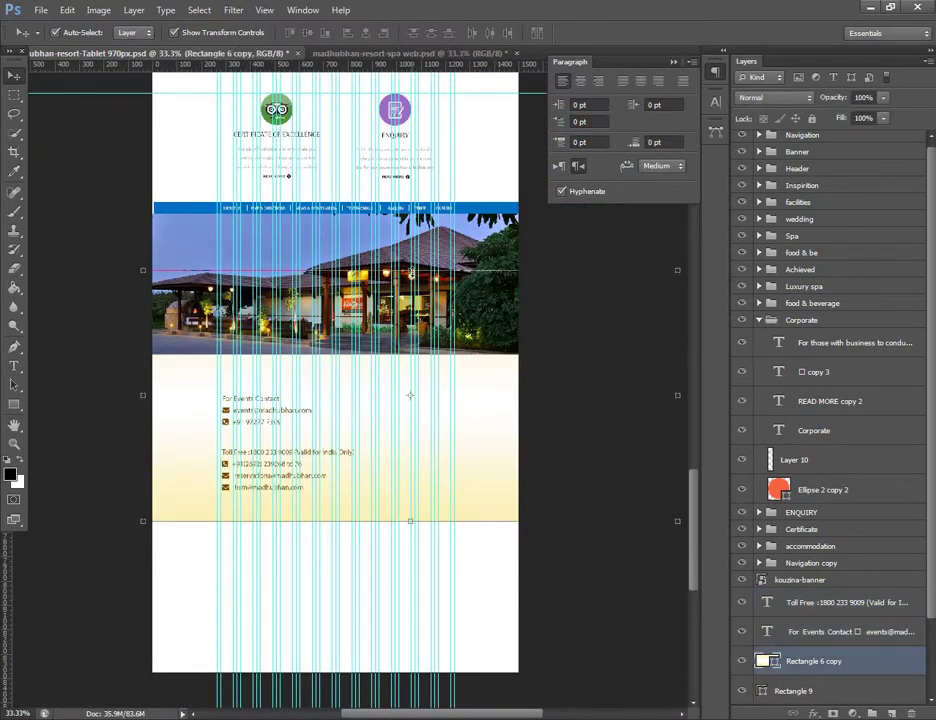
{"action": "left_click_drag", "start_coordinate": [410, 271], "coordinate": [410, 354]}
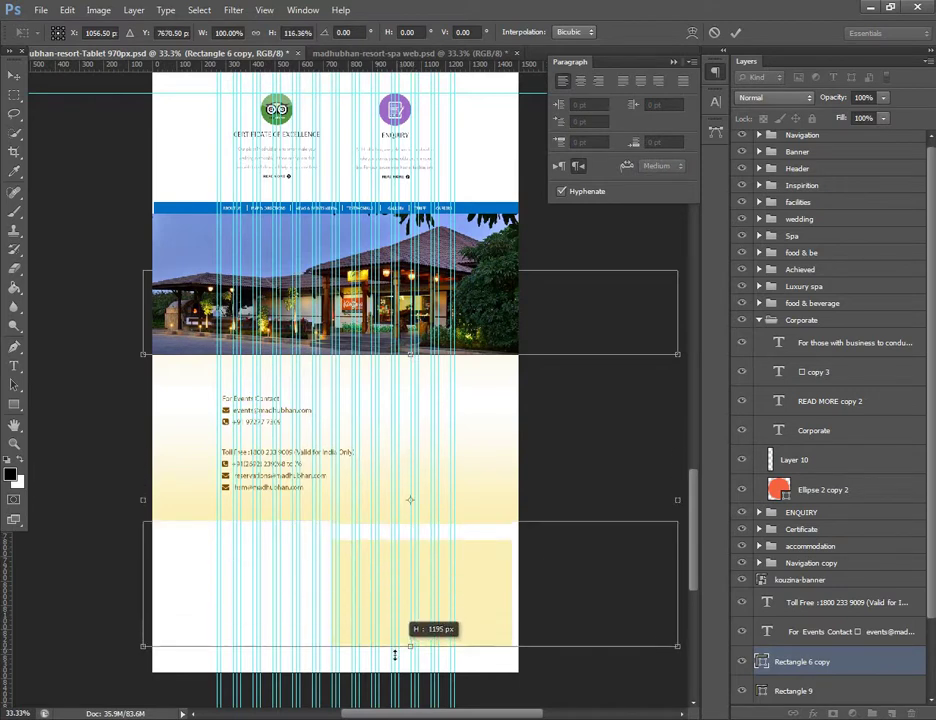
{"action": "left_click_drag", "start_coordinate": [411, 523], "coordinate": [411, 656]}
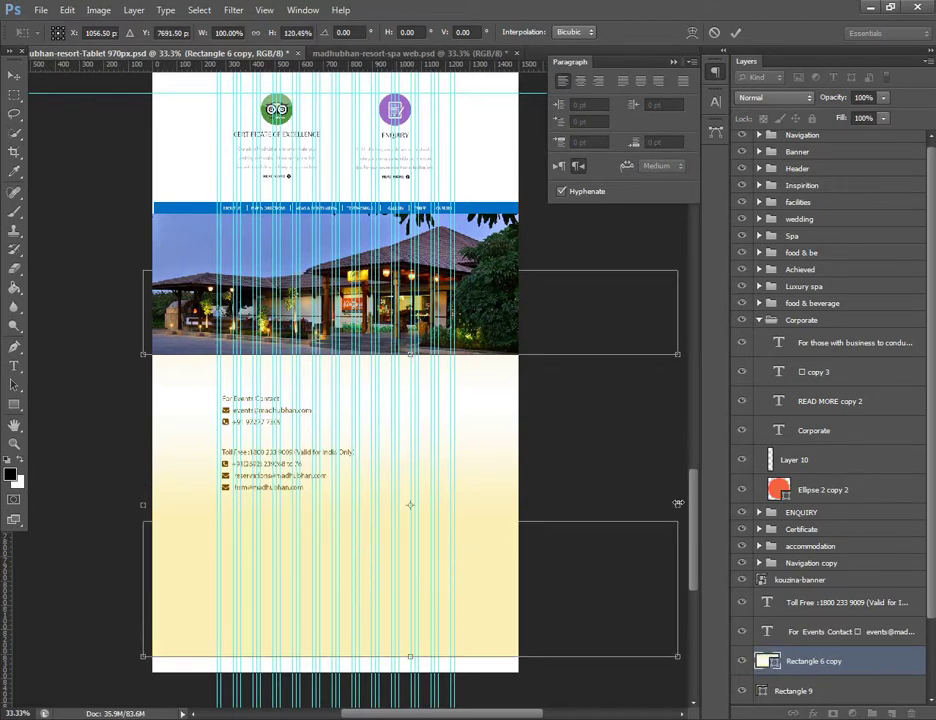
{"action": "left_click_drag", "start_coordinate": [678, 503], "coordinate": [520, 488]}
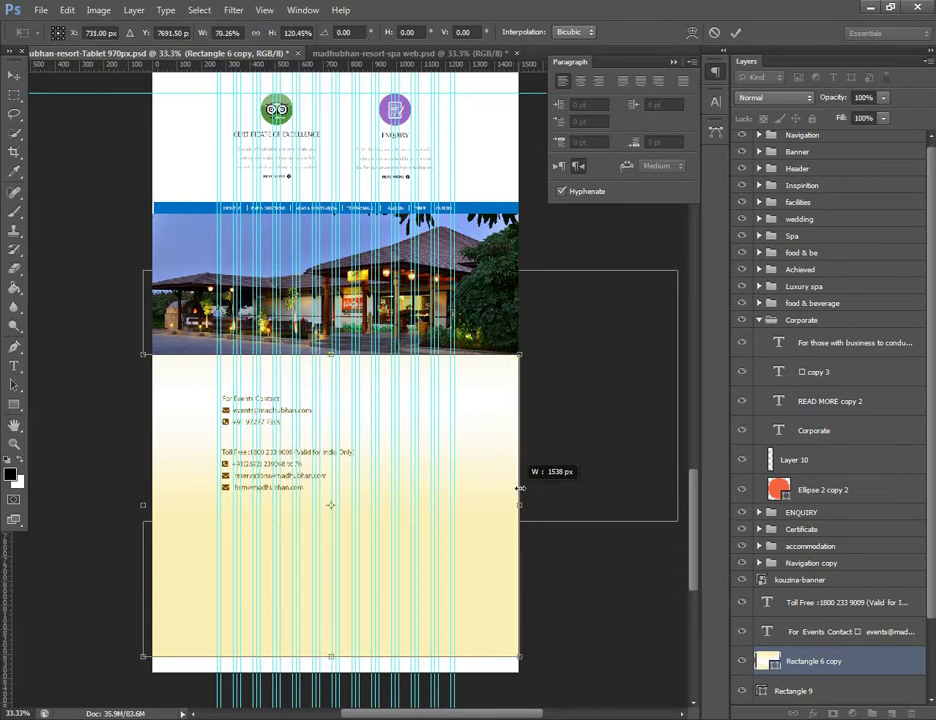
{"action": "left_click_drag", "start_coordinate": [520, 488], "coordinate": [520, 488]}
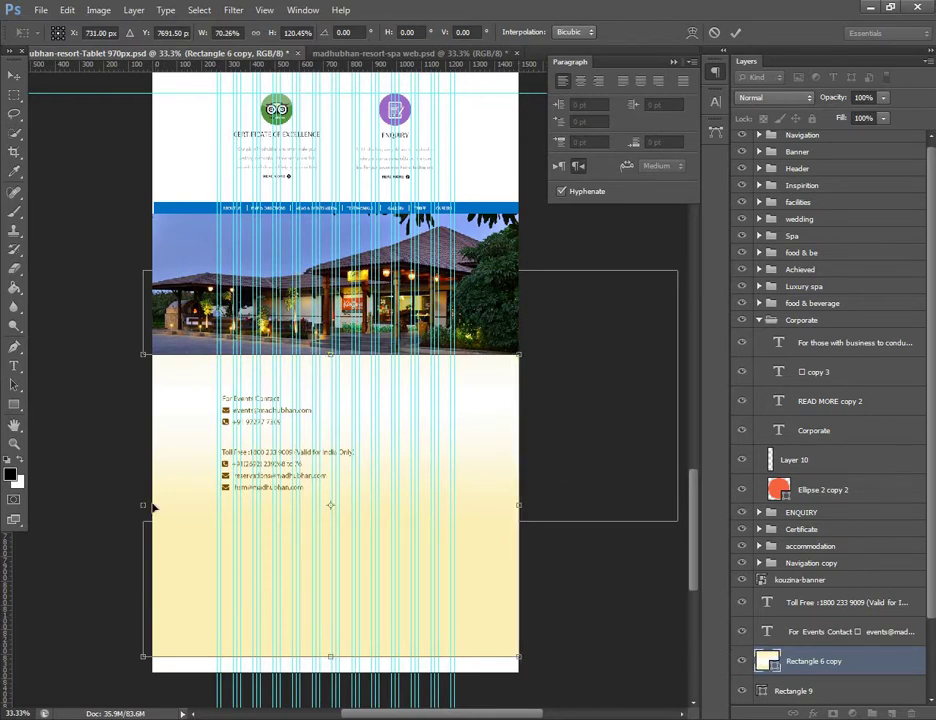
{"action": "left_click_drag", "start_coordinate": [147, 504], "coordinate": [156, 491]}
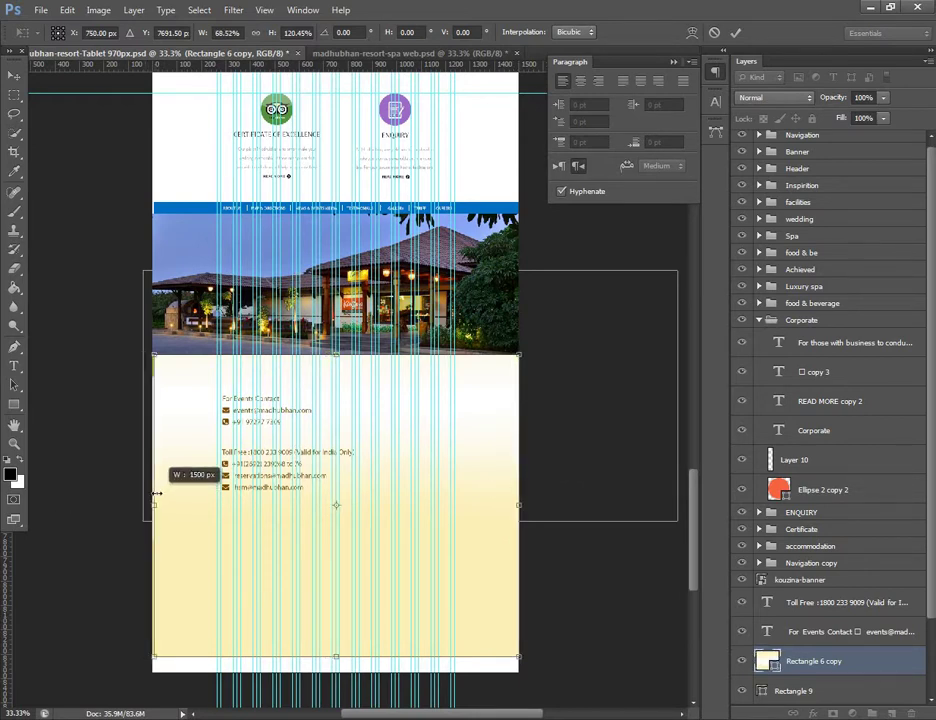
{"action": "left_click_drag", "start_coordinate": [155, 491], "coordinate": [153, 491]}
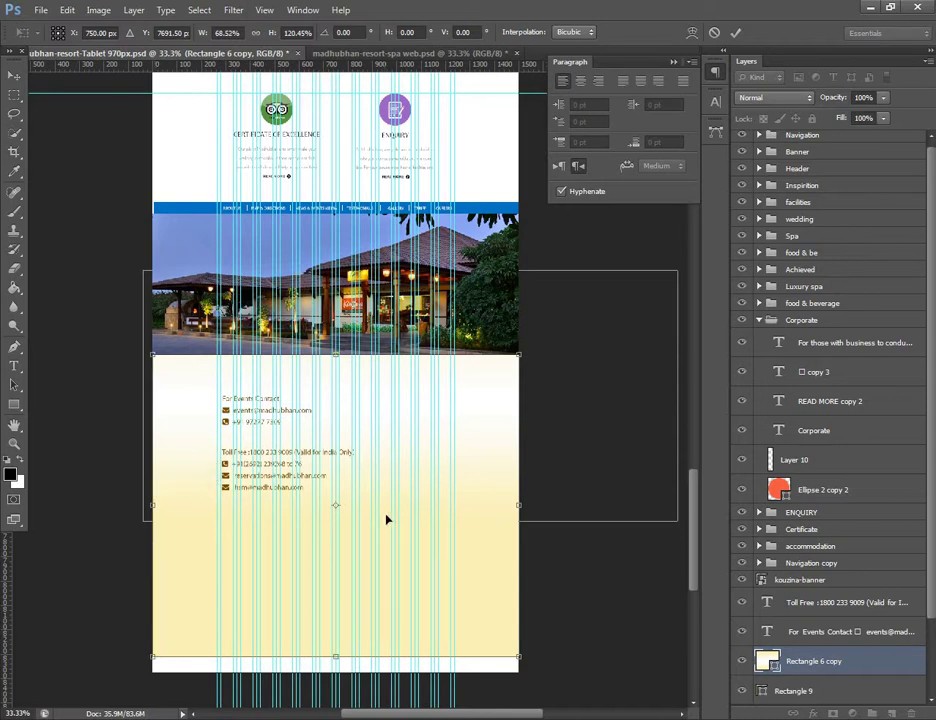
{"action": "key", "text": "Return"}
{"action": "left_click", "coordinate": [590, 426]}
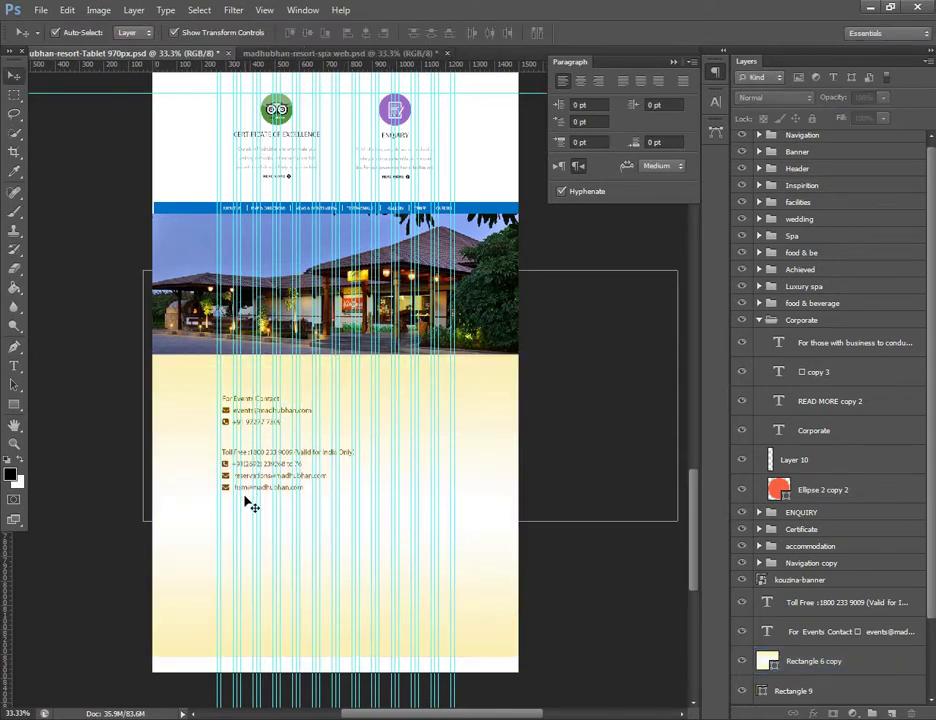
- Select the For Events Contact and Toll Free text and nudge them up and right
{"action": "key", "text": "ctrl+plus"}
{"action": "left_click", "coordinate": [200, 410]}
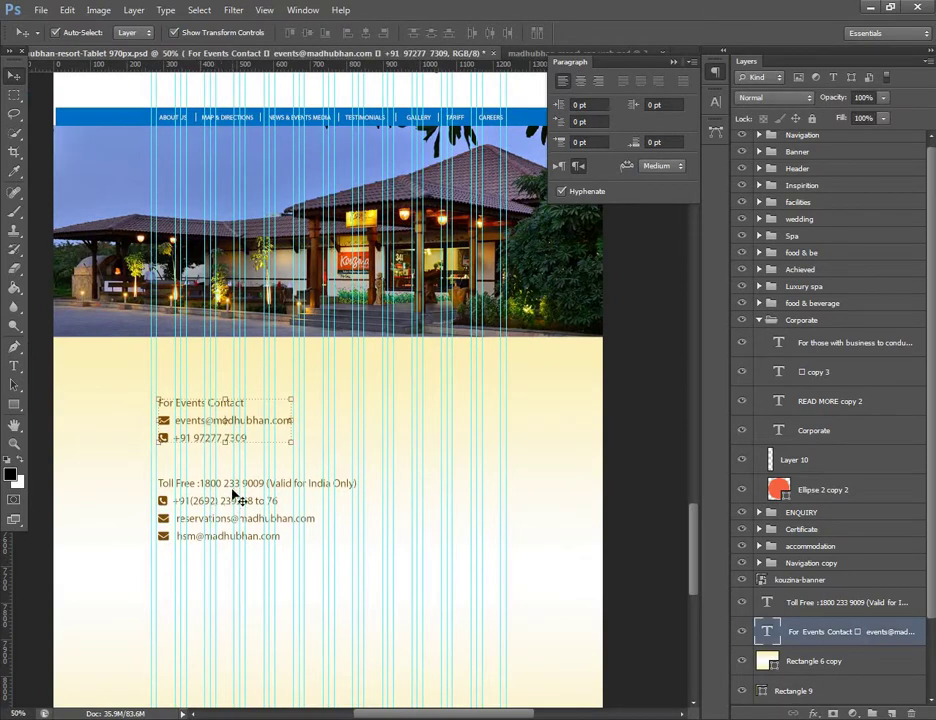
{"action": "key", "text": "alt+shift+bracketright"}
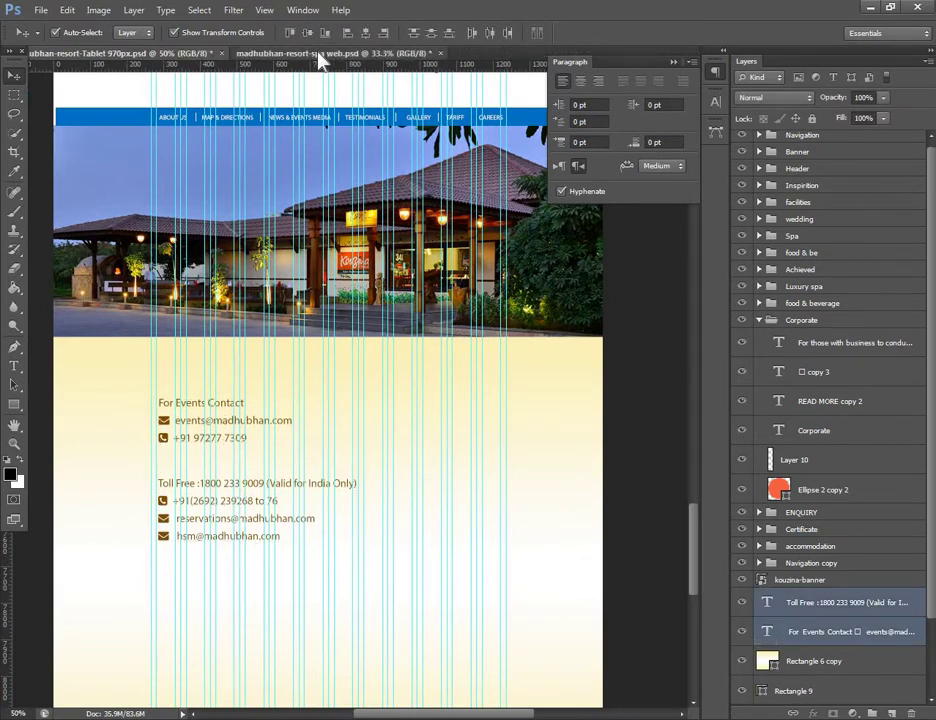
{"action": "left_click", "coordinate": [318, 53]}
{"action": "left_click", "coordinate": [160, 53]}
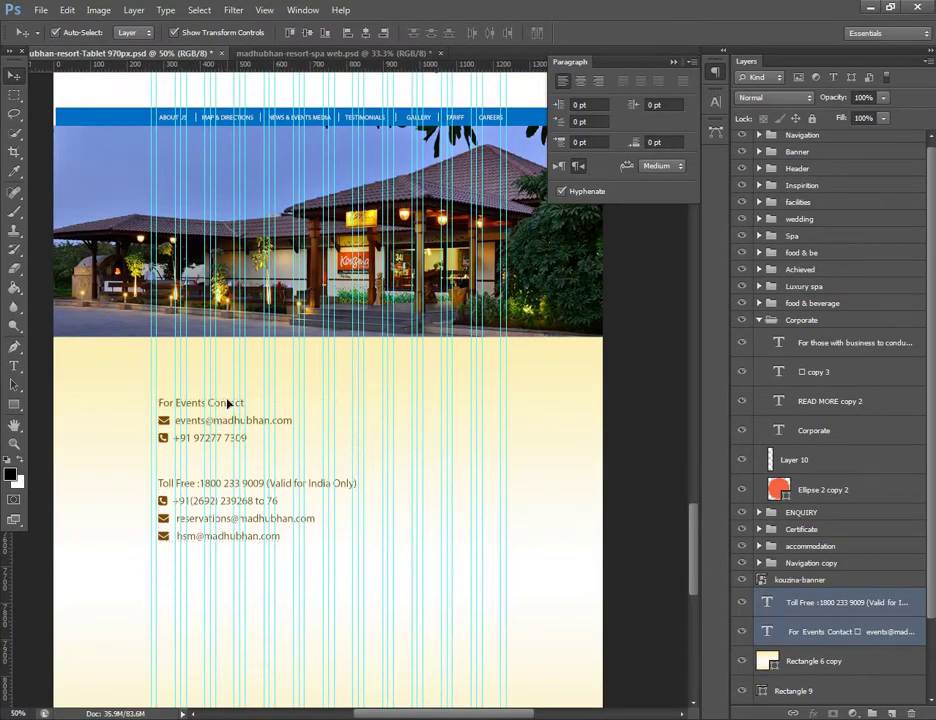
{"action": "key", "text": "Up"}
{"action": "key", "text": "Up"}
{"action": "key", "text": "Up"}
{"action": "key", "text": "Up"}
{"action": "key", "text": "Up"}
{"action": "key", "text": "Up"}
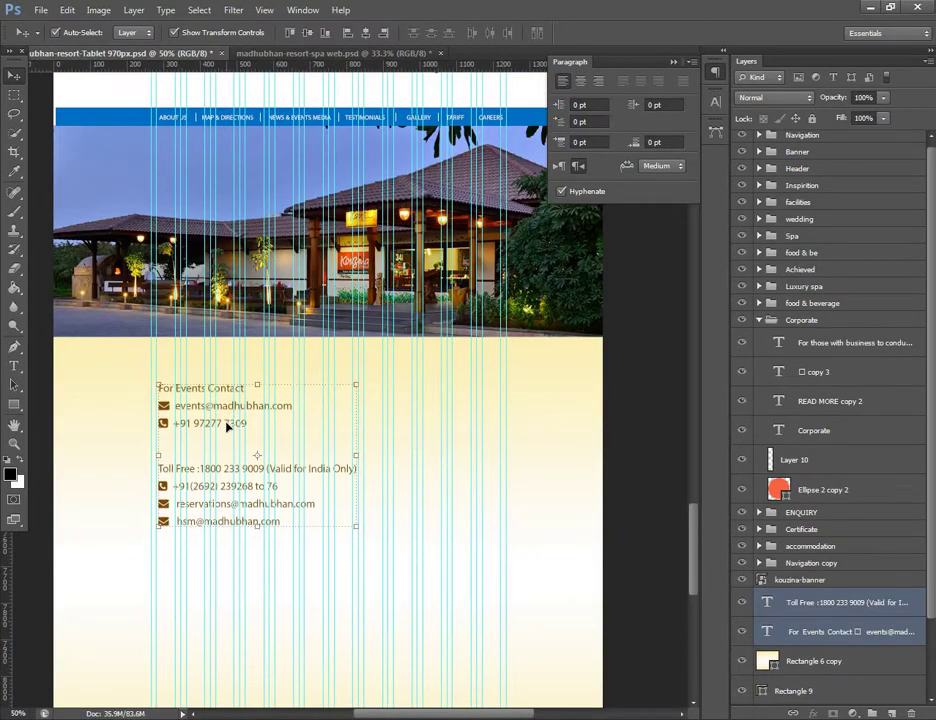
{"action": "key", "text": "Right"}
{"action": "key", "text": "Right"}
{"action": "key", "text": "Right"}
{"action": "key", "text": "Up"}
{"action": "key", "text": "Up"}
{"action": "key", "text": "Up"}
{"action": "key", "text": "Up"}
{"action": "key", "text": "Up"}
{"action": "key", "text": "Up"}
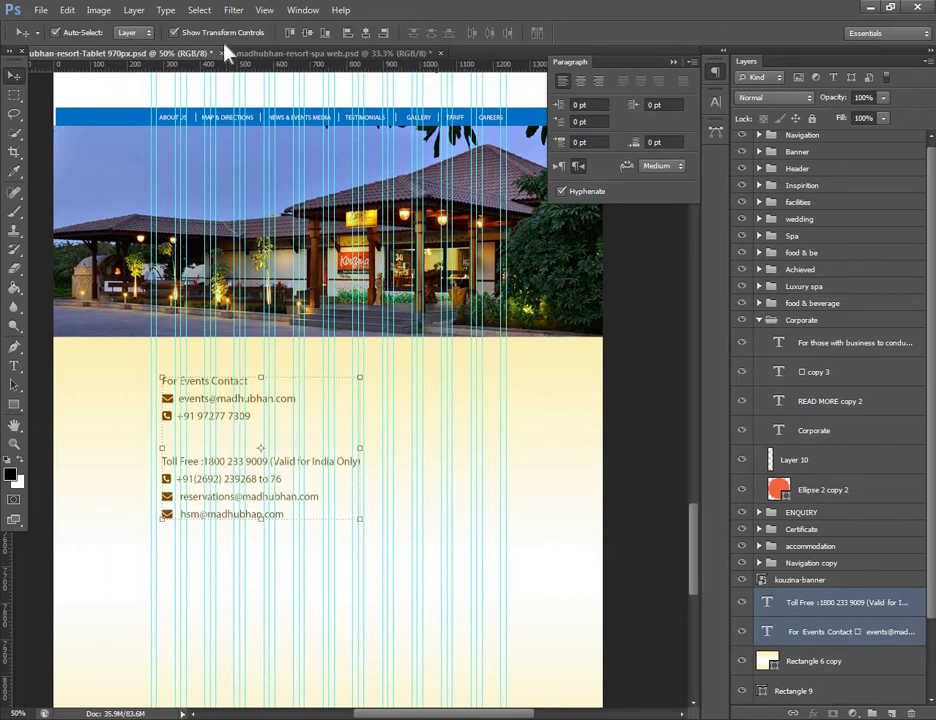
- In spa web.psd, collapse the google play, App Store and twitter groups to find Social Networking
{"action": "left_click", "coordinate": [258, 52]}
{"action": "left_click", "coordinate": [511, 483]}
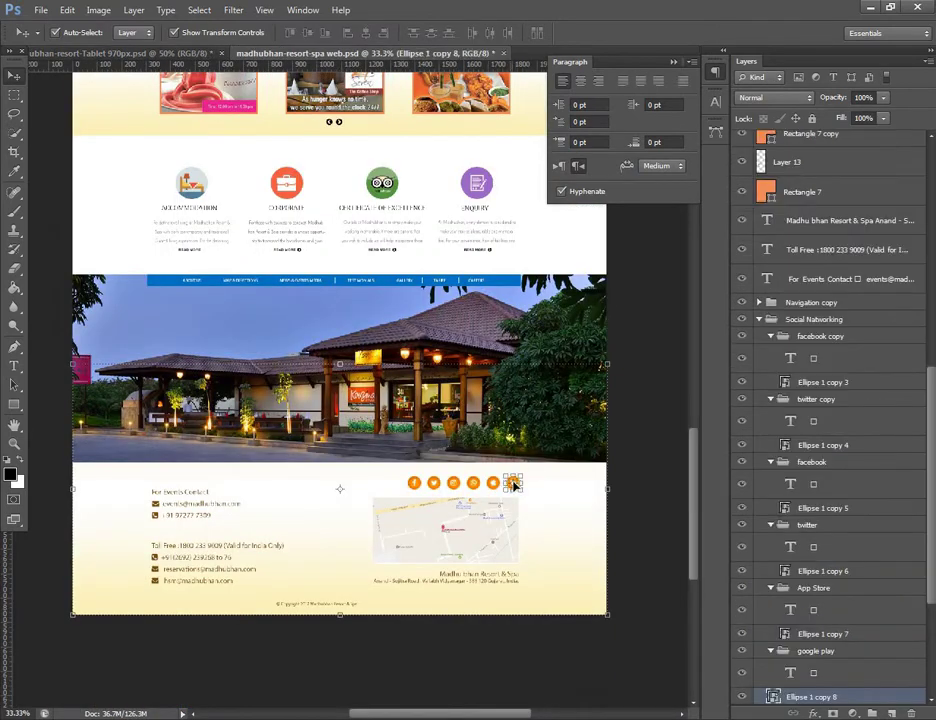
{"action": "scroll", "coordinate": [852, 601], "scroll_direction": "down", "scroll_amount": 3}
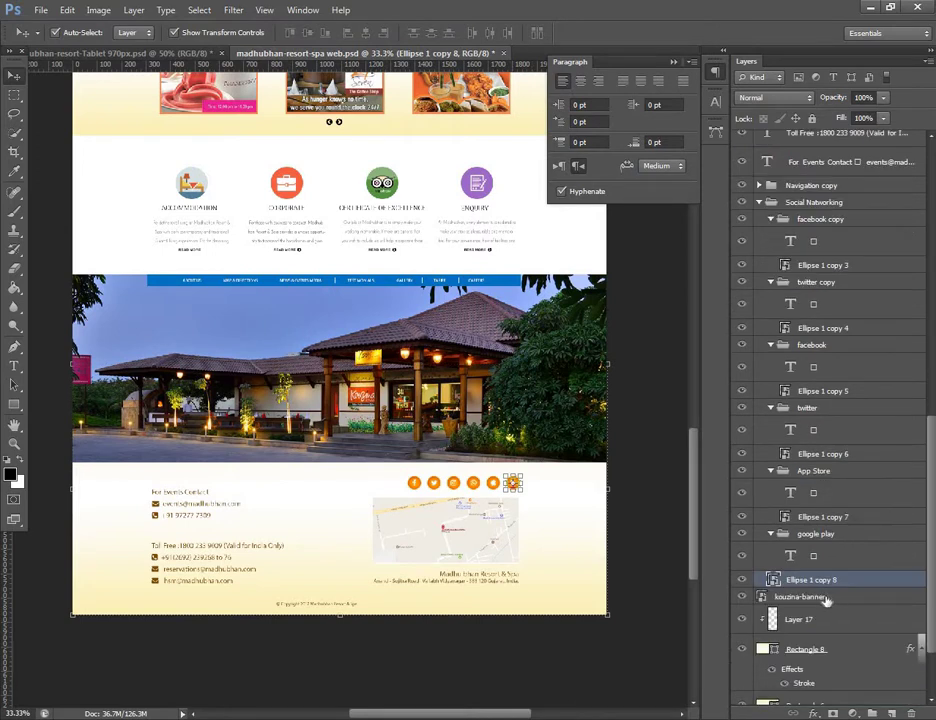
{"action": "left_click", "coordinate": [770, 534]}
{"action": "left_click", "coordinate": [771, 470]}
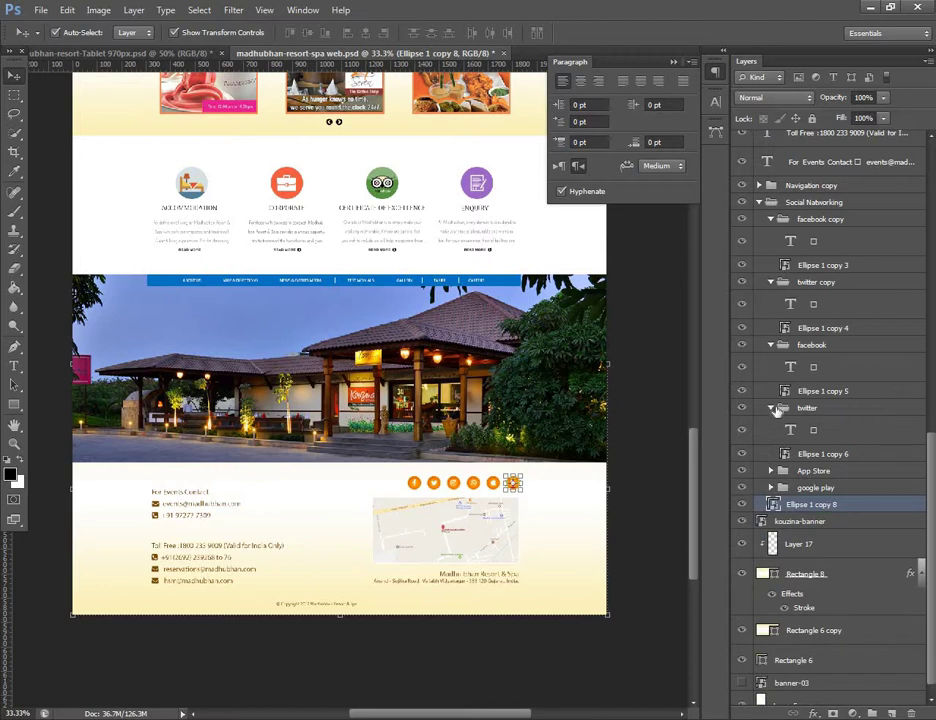
{"action": "left_click", "coordinate": [777, 409]}
{"action": "left_click", "coordinate": [770, 408]}
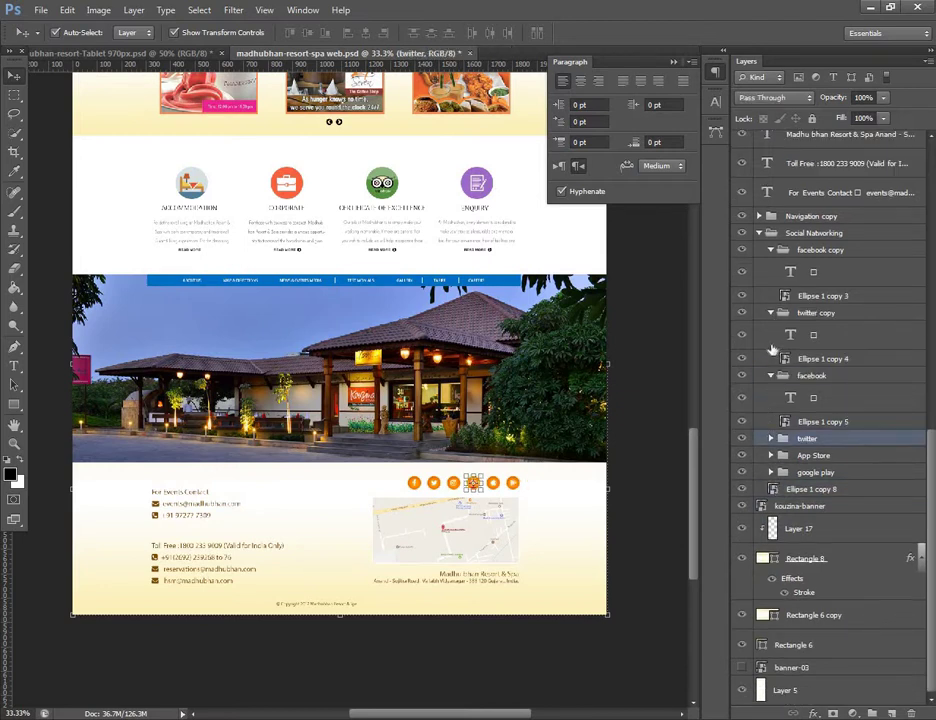
{"action": "left_click", "coordinate": [811, 233]}
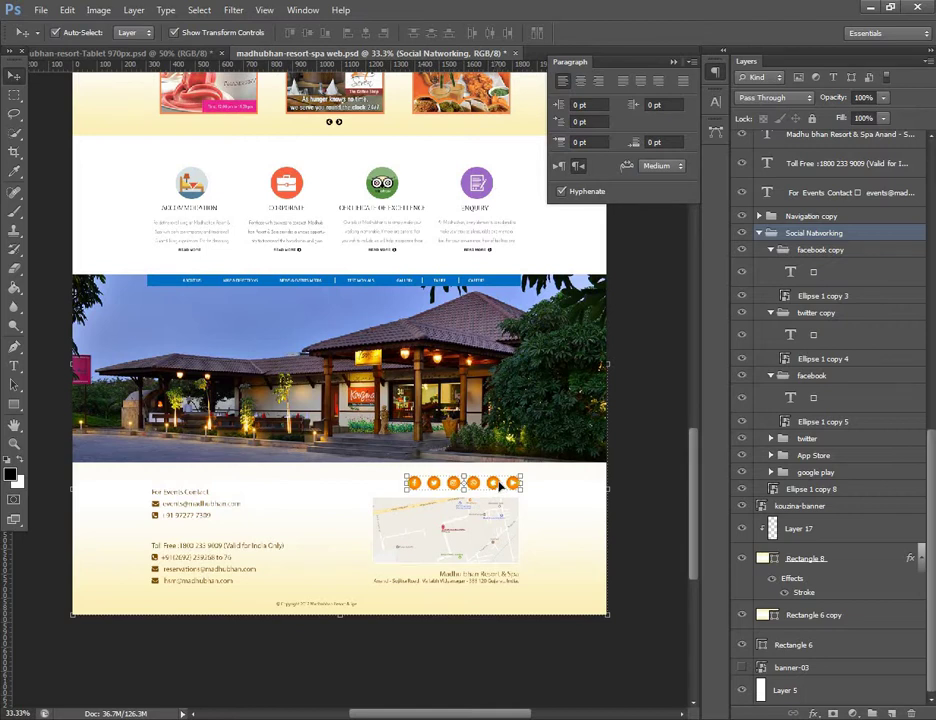
{"action": "left_click", "coordinate": [502, 487]}
{"action": "scroll", "coordinate": [300, 200], "scroll_direction": "up", "scroll_amount": 1}
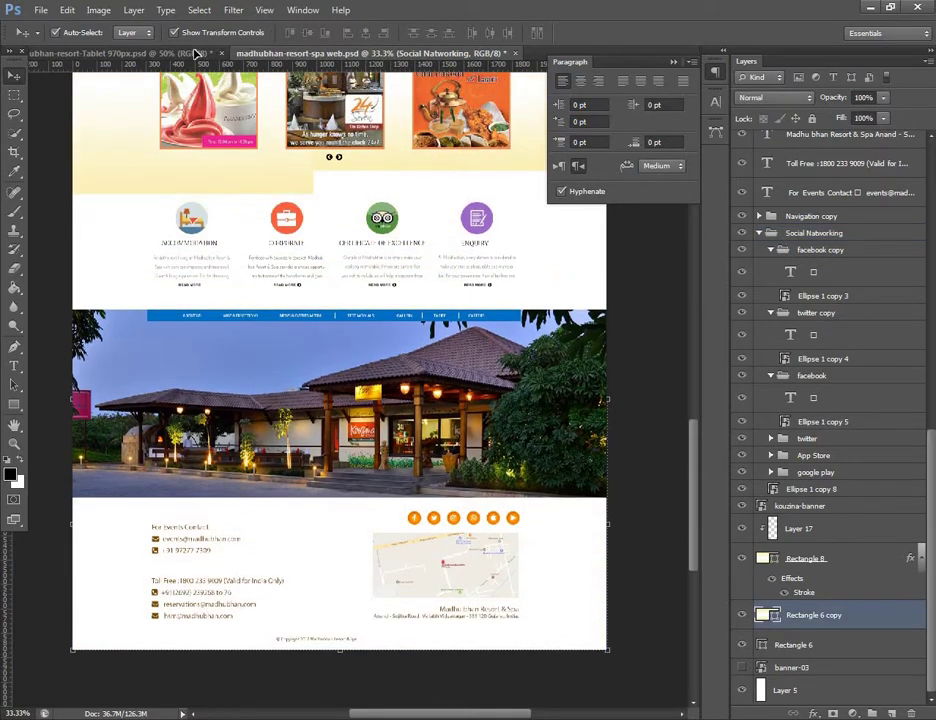
- Drag the Social Networking icon group into the Tablet 970px footer
{"action": "left_click", "coordinate": [196, 52]}
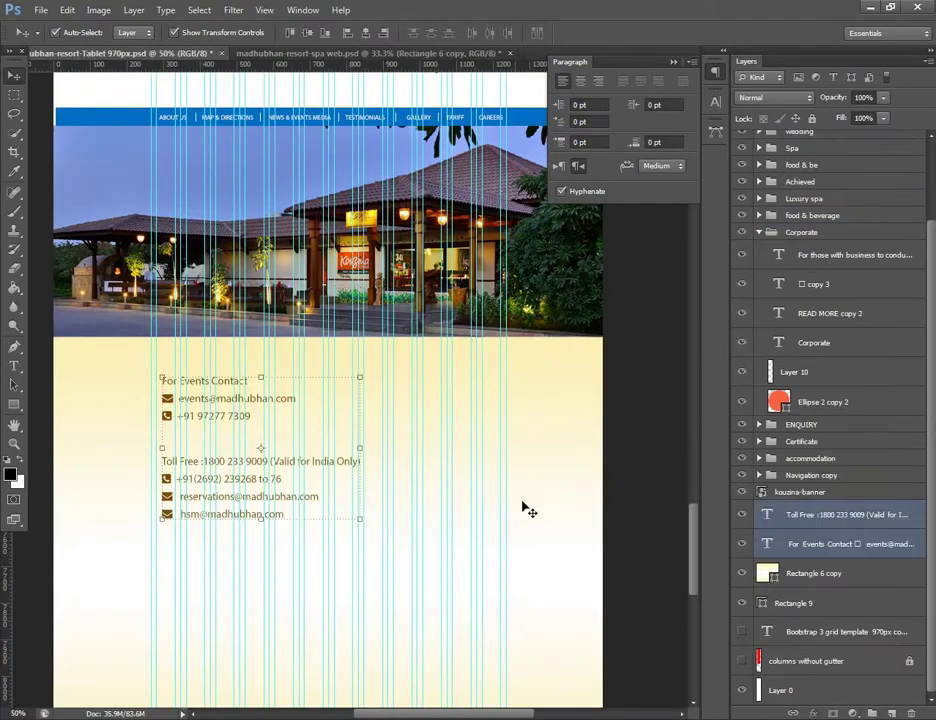
{"action": "left_click", "coordinate": [300, 52]}
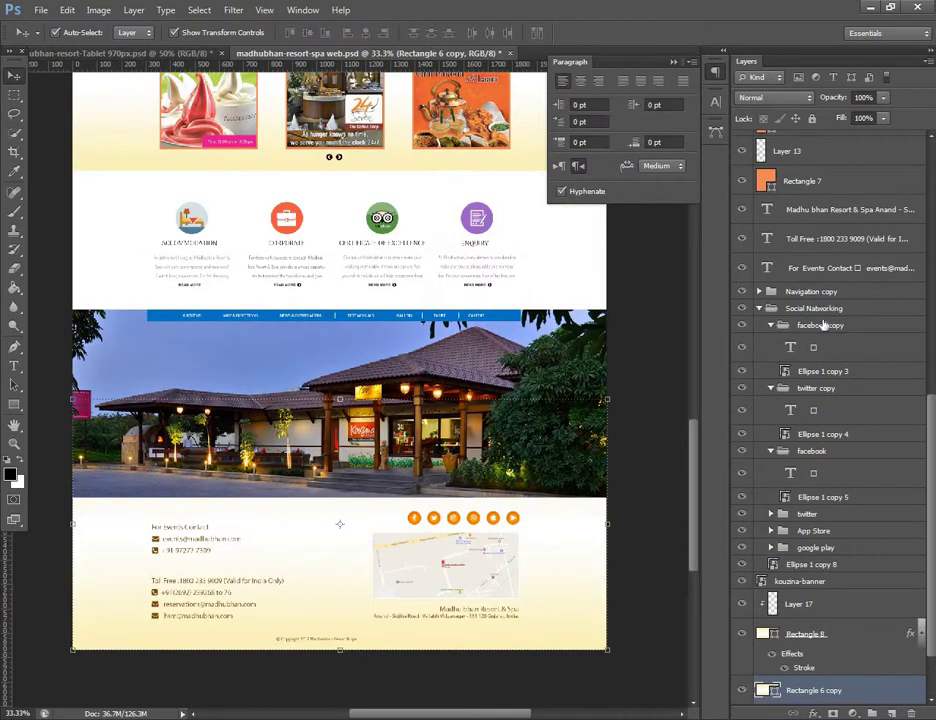
{"action": "left_click", "coordinate": [815, 308]}
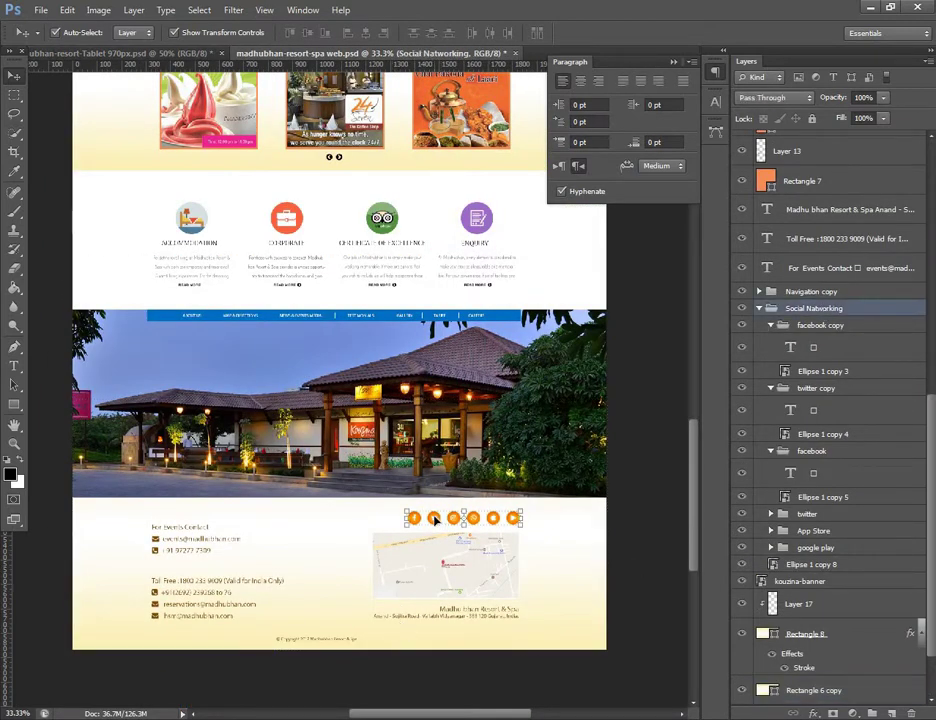
{"action": "left_click_drag", "start_coordinate": [434, 519], "coordinate": [190, 58]}
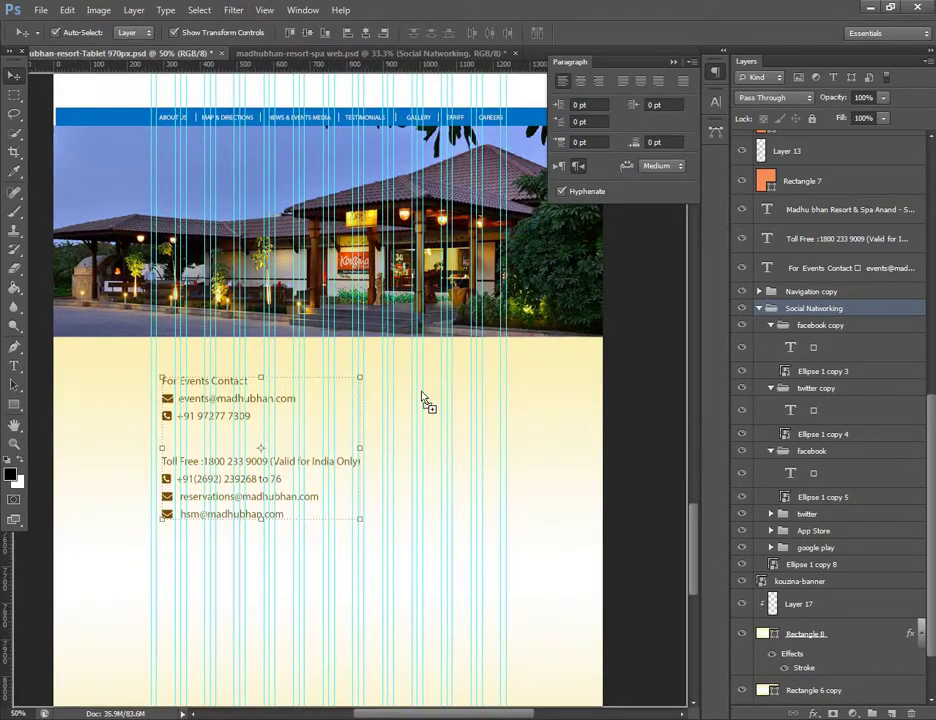
{"action": "left_click_drag", "start_coordinate": [190, 58], "coordinate": [424, 393]}
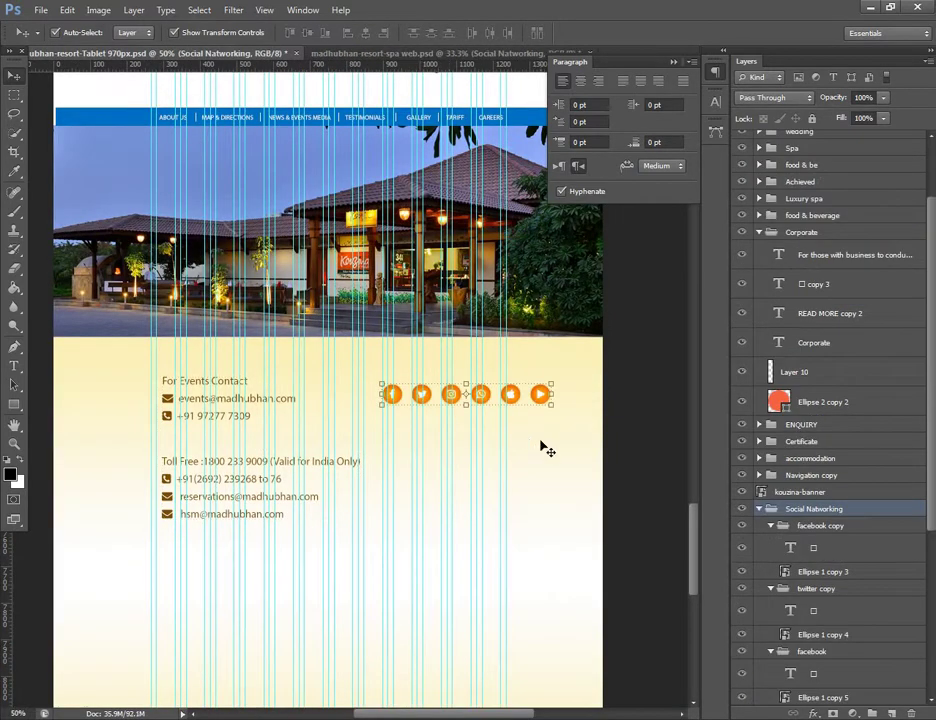
- Nudge the social icons left and up to line up with the For Events Contact heading
{"action": "key", "text": "Left"}
{"action": "key", "text": "Left"}
{"action": "key", "text": "Left"}
{"action": "key", "text": "Left"}
{"action": "key", "text": "Left"}
{"action": "key", "text": "Left"}
{"action": "key", "text": "Left"}
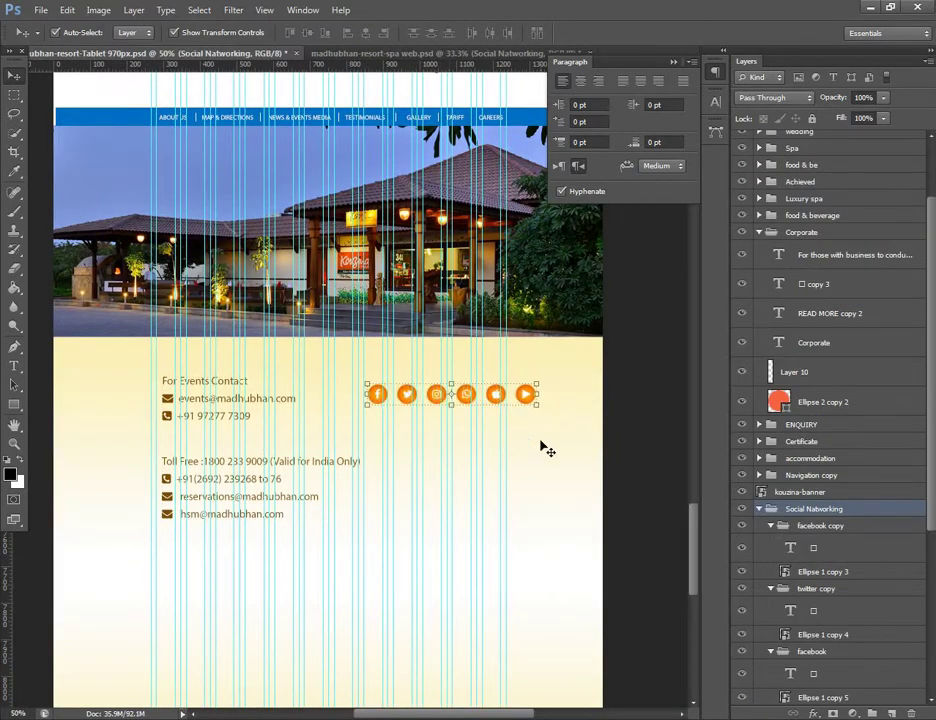
{"action": "key", "text": "Left"}
{"action": "key", "text": "Left"}
{"action": "key", "text": "Left"}
{"action": "key", "text": "Left"}
{"action": "key", "text": "Left"}
{"action": "key", "text": "Left"}
{"action": "key", "text": "Left"}
{"action": "key", "text": "Left"}
{"action": "key", "text": "Left"}
{"action": "key", "text": "Left"}
{"action": "key", "text": "Left"}
{"action": "key", "text": "Left"}
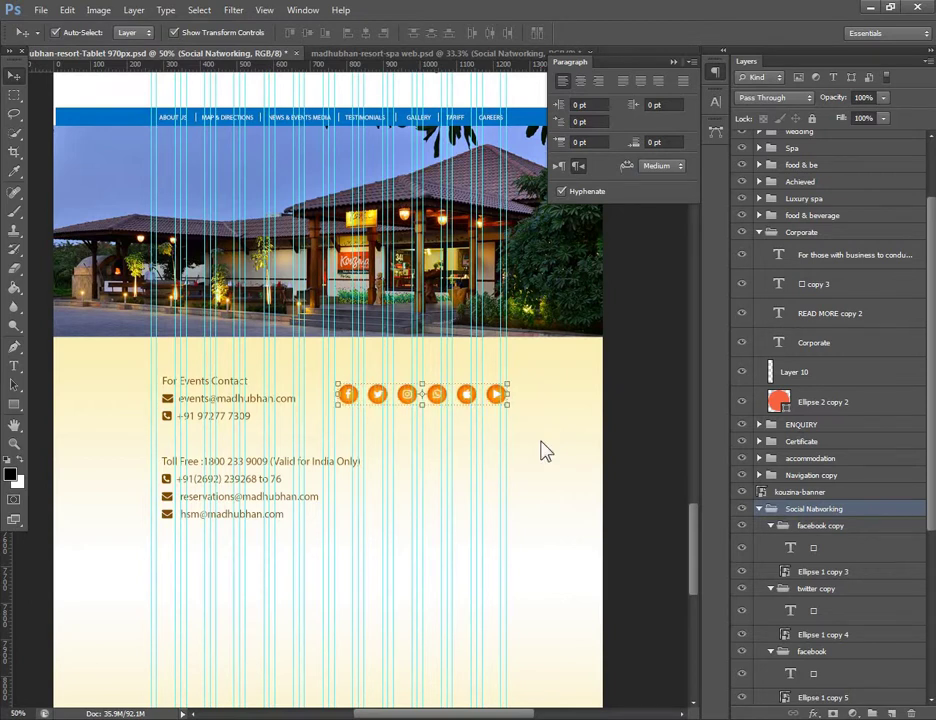
{"action": "key", "text": "Left"}
{"action": "key", "text": "Left"}
{"action": "key", "text": "Left"}
{"action": "key", "text": "Left"}
{"action": "key", "text": "Left"}
{"action": "key", "text": "Left"}
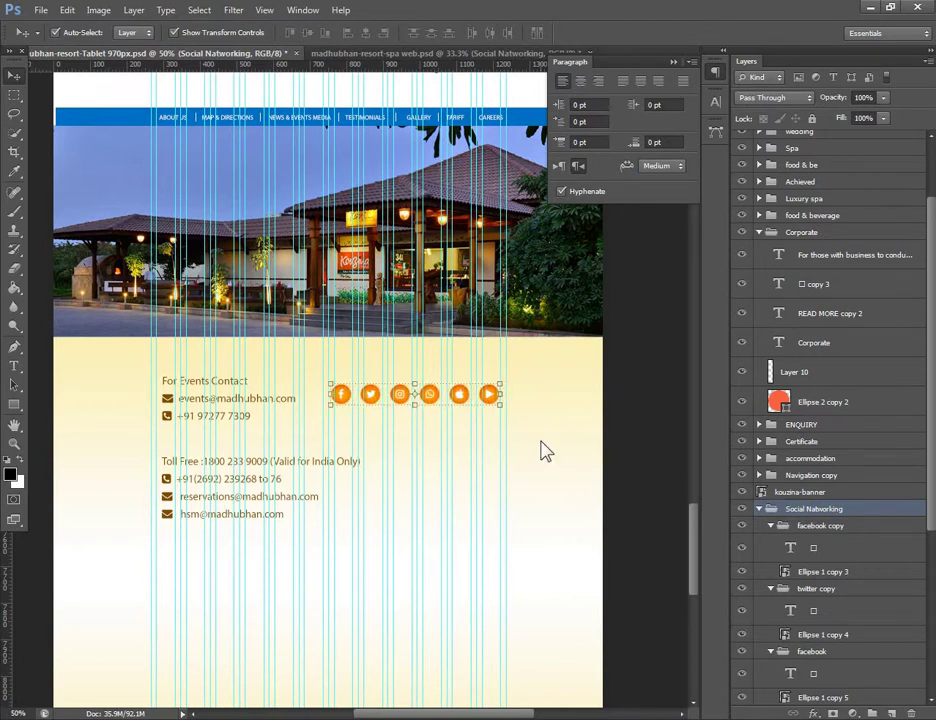
{"action": "key", "text": "Up"}
{"action": "key", "text": "Up"}
{"action": "key", "text": "Up"}
{"action": "key", "text": "Up"}
{"action": "key", "text": "Up"}
{"action": "key", "text": "Up"}
{"action": "key", "text": "Up"}
{"action": "key", "text": "Up"}
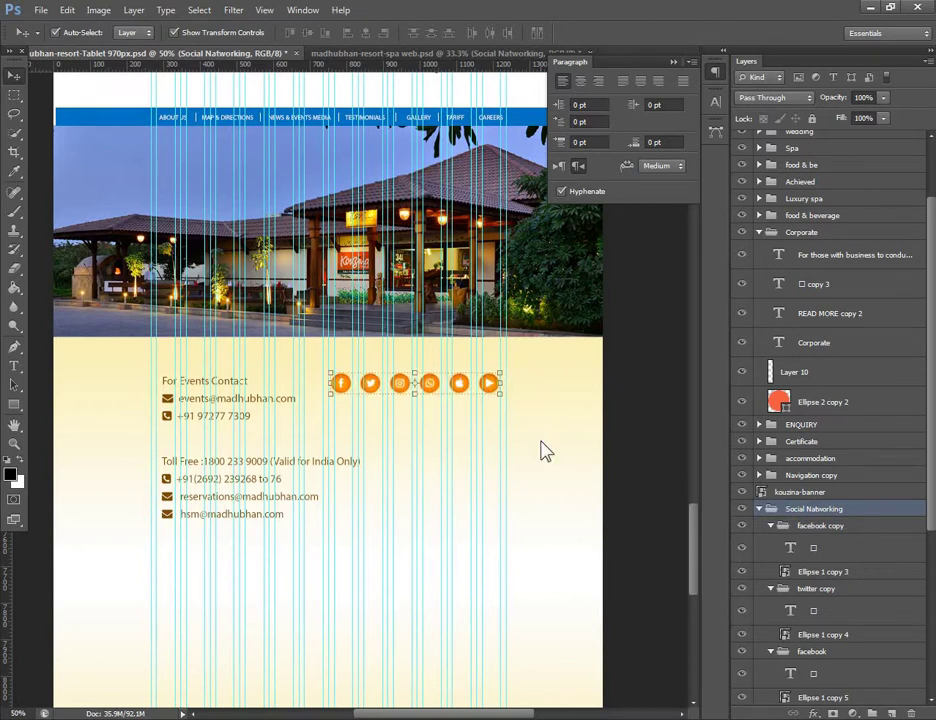
{"action": "key", "text": "Down"}
{"action": "key", "text": "Down"}
{"action": "key", "text": "Down"}
{"action": "key", "text": "ctrl+minus"}
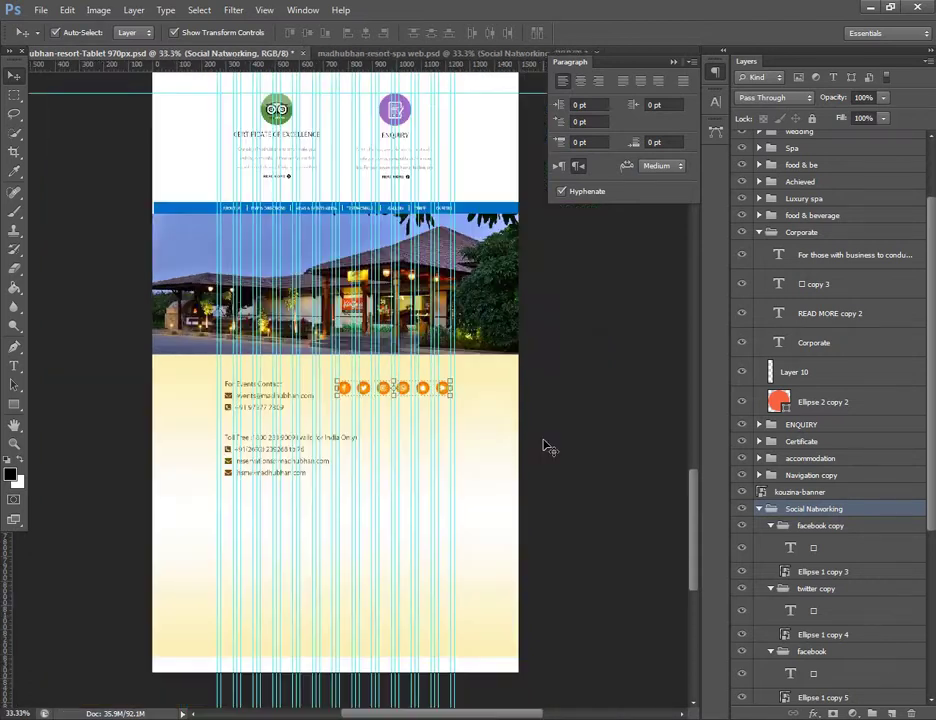
{"action": "key", "text": "ctrl+plus"}
{"action": "key", "text": "ctrl+plus"}
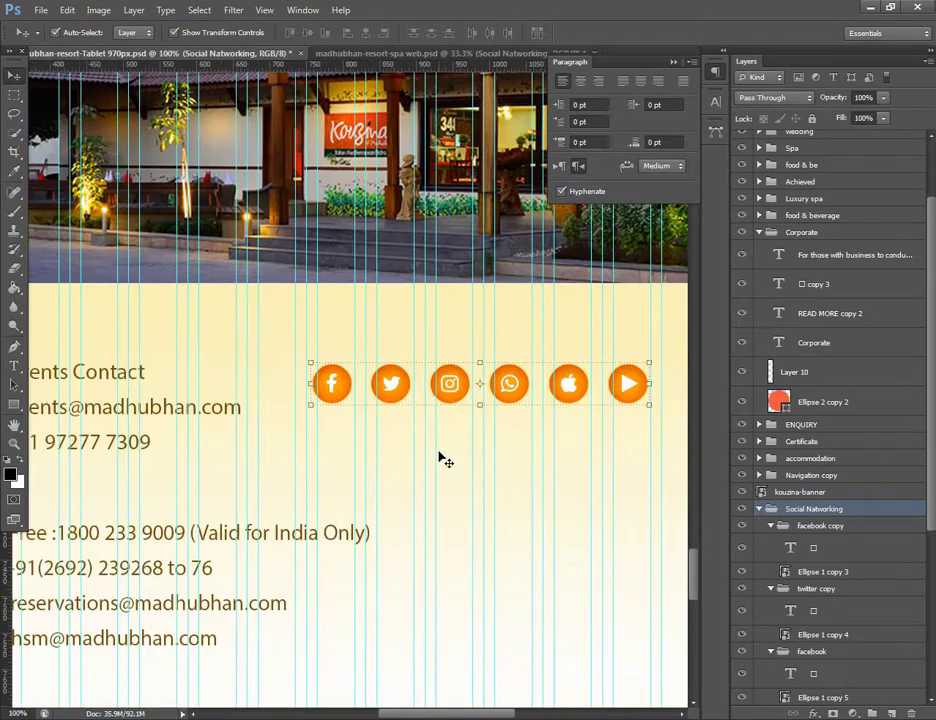
{"action": "key", "text": "ctrl+plus"}
{"action": "left_click_drag", "start_coordinate": [455, 476], "coordinate": [616, 514]}
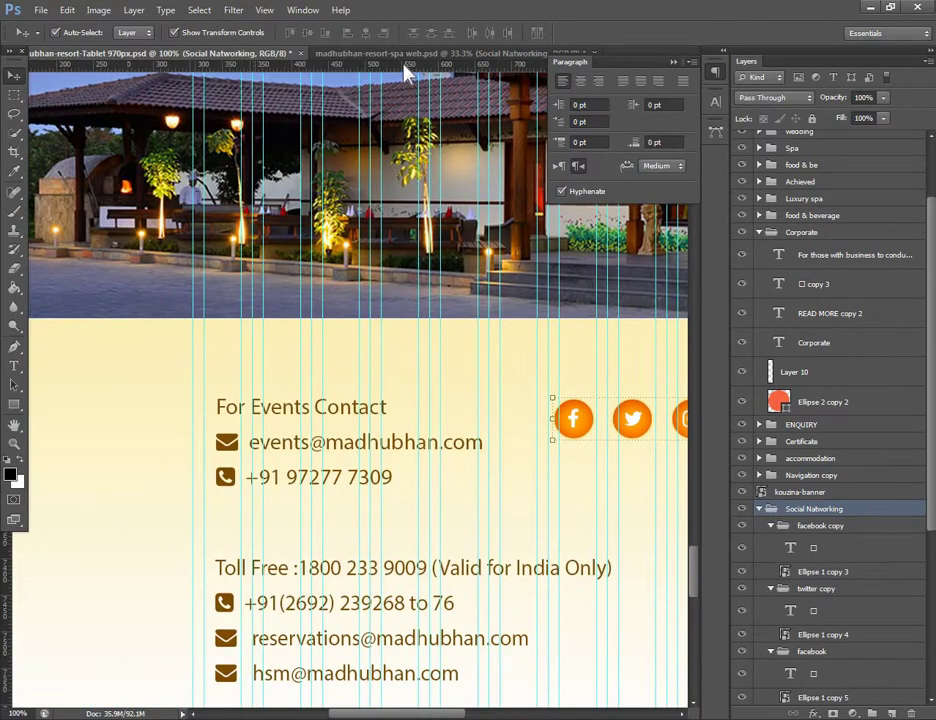
- Add a horizontal guide at the contact heading and return to spa web.psd
{"action": "left_click_drag", "start_coordinate": [389, 64], "coordinate": [366, 397]}
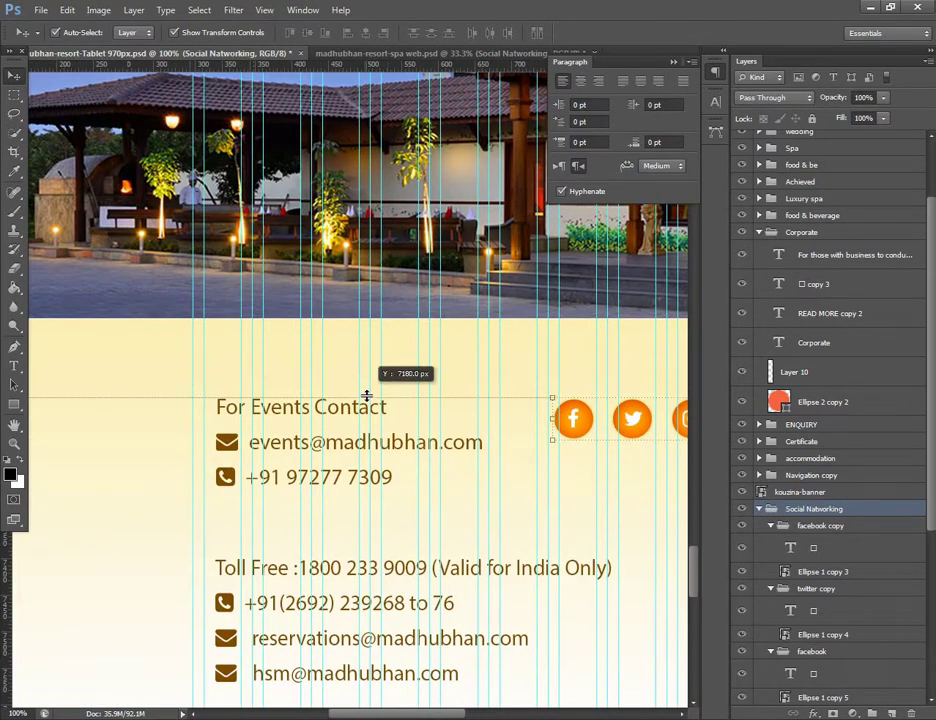
{"action": "key", "text": "ctrl+minus"}
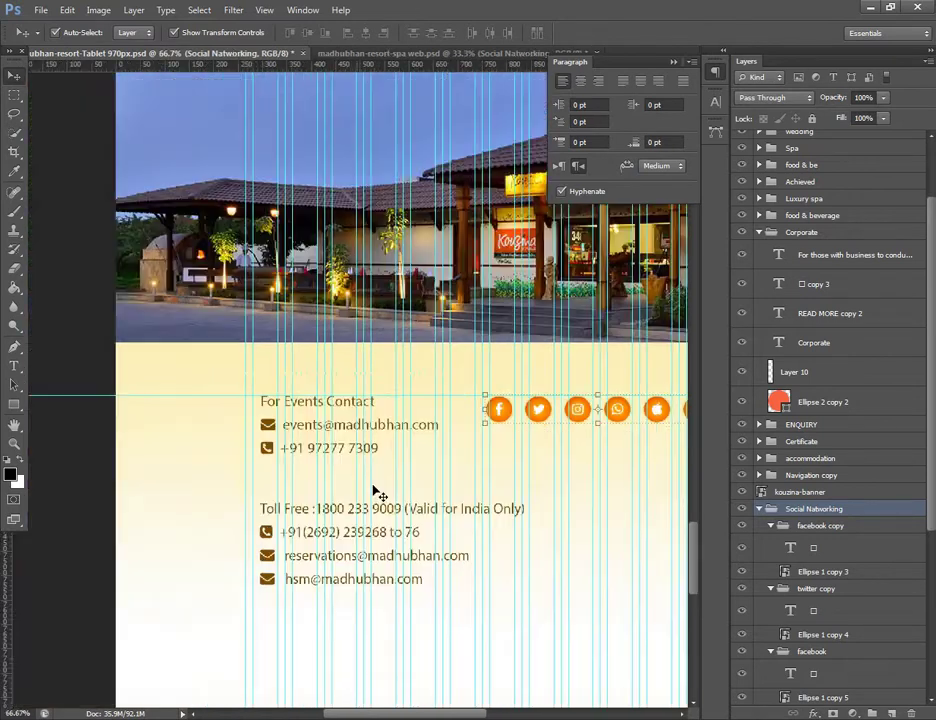
{"action": "key", "text": "ctrl+minus"}
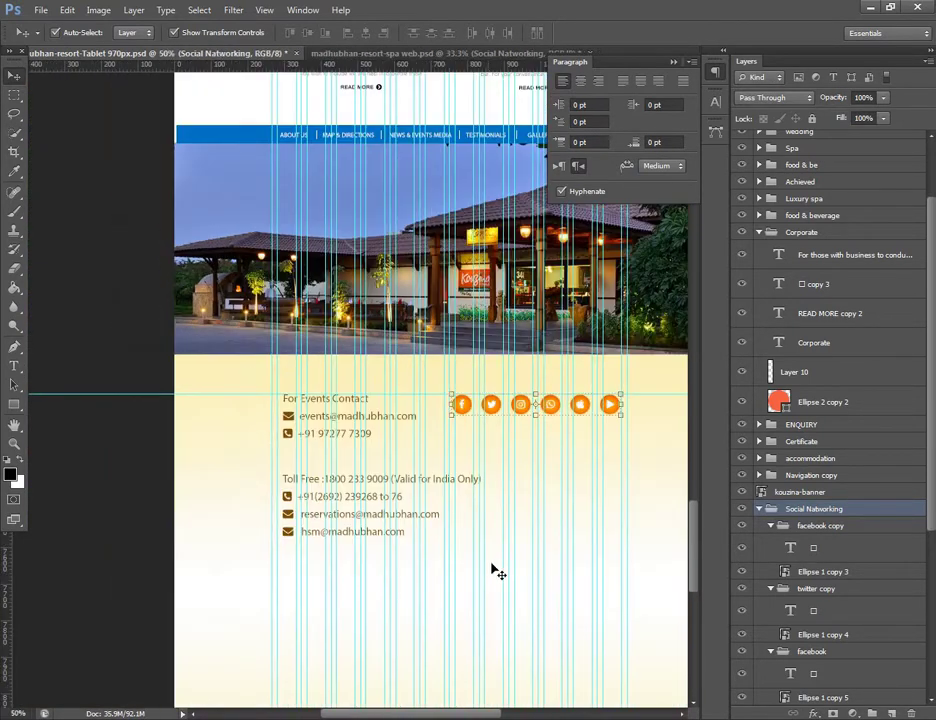
{"action": "key", "text": "ctrl+minus"}
{"action": "key", "text": "ctrl+plus"}
{"action": "left_click_drag", "start_coordinate": [560, 613], "coordinate": [697, 507]}
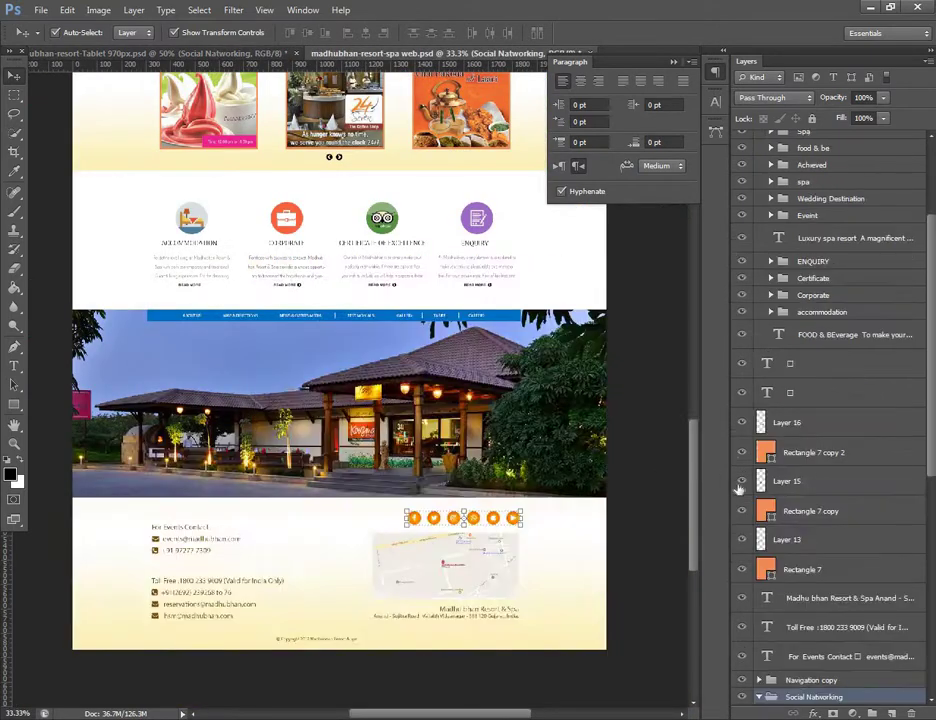
- In the Tablet layout, collapse the Social Networking group and review the footer layers
{"action": "left_click_drag", "start_coordinate": [697, 507], "coordinate": [693, 230]}
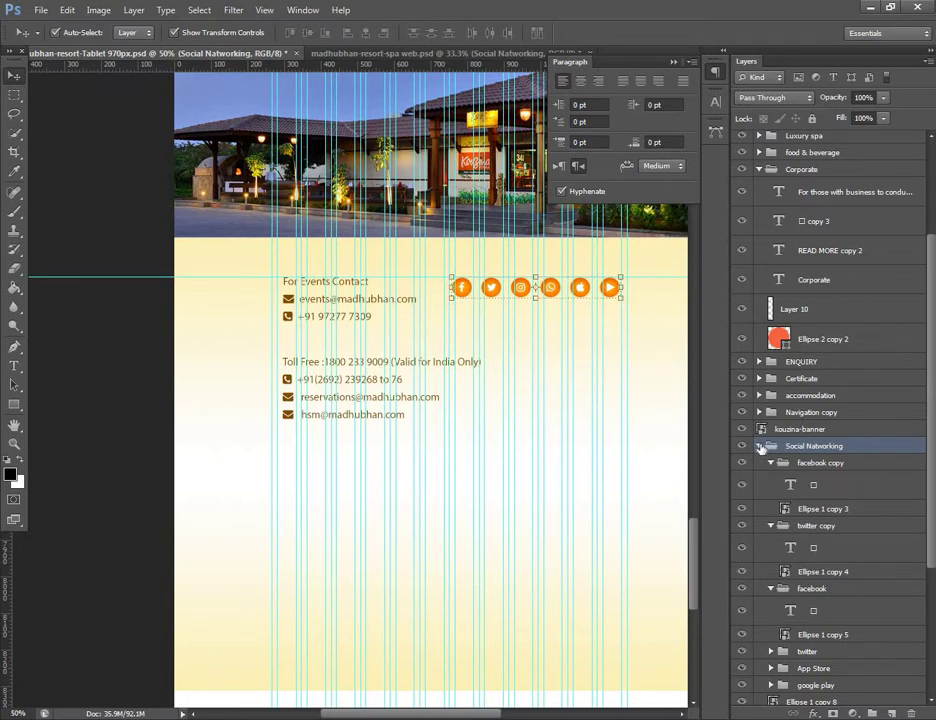
{"action": "left_click", "coordinate": [760, 447]}
{"action": "left_click", "coordinate": [824, 477]}
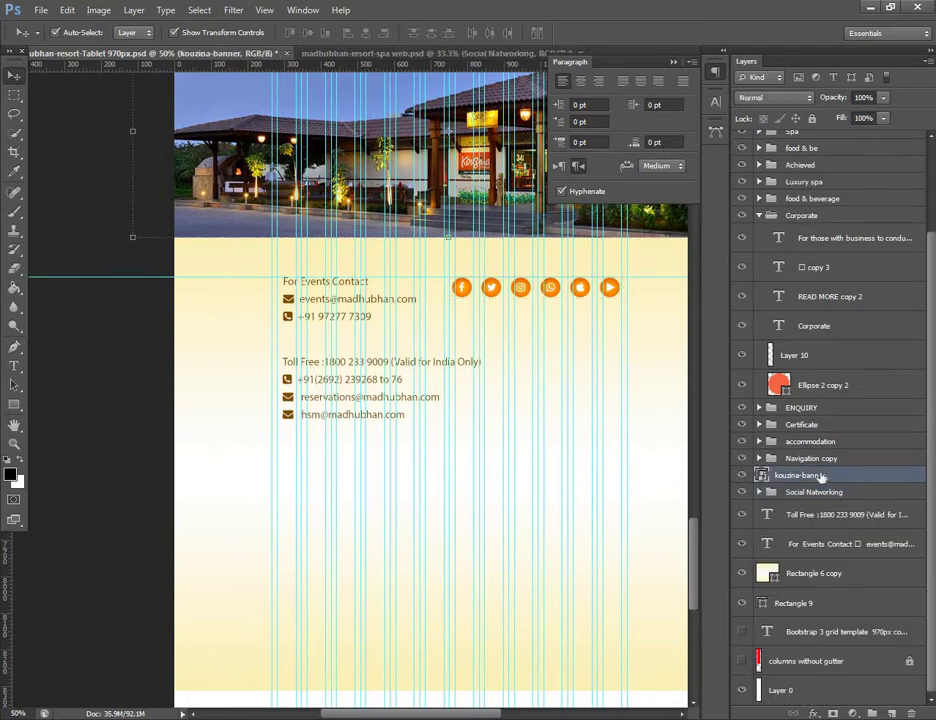
{"action": "left_click", "coordinate": [835, 459]}
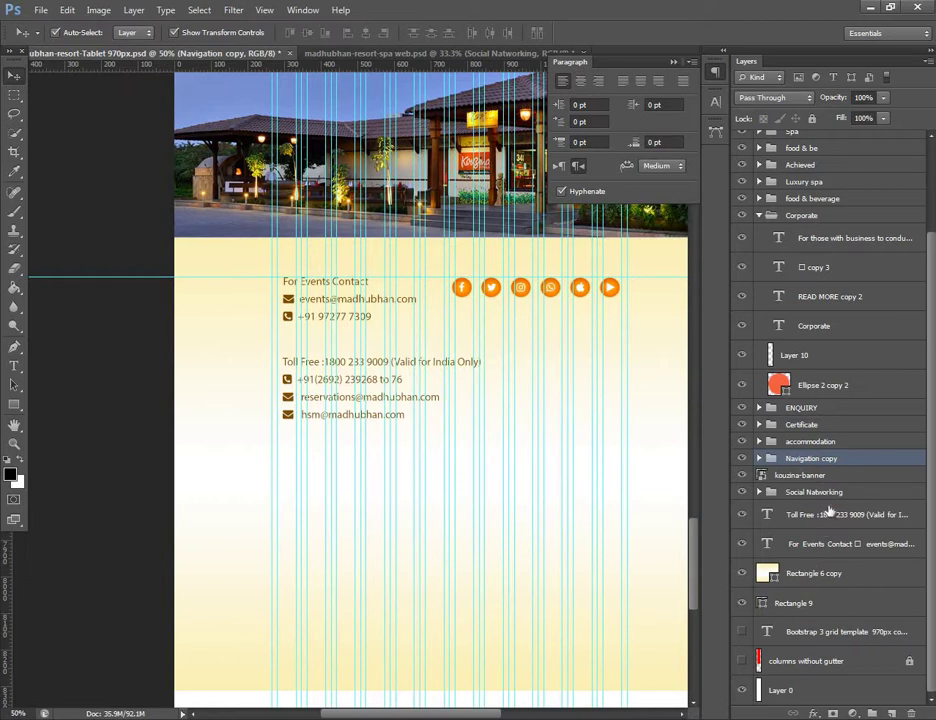
{"action": "left_click", "coordinate": [828, 512]}
{"action": "left_click", "coordinate": [830, 494]}
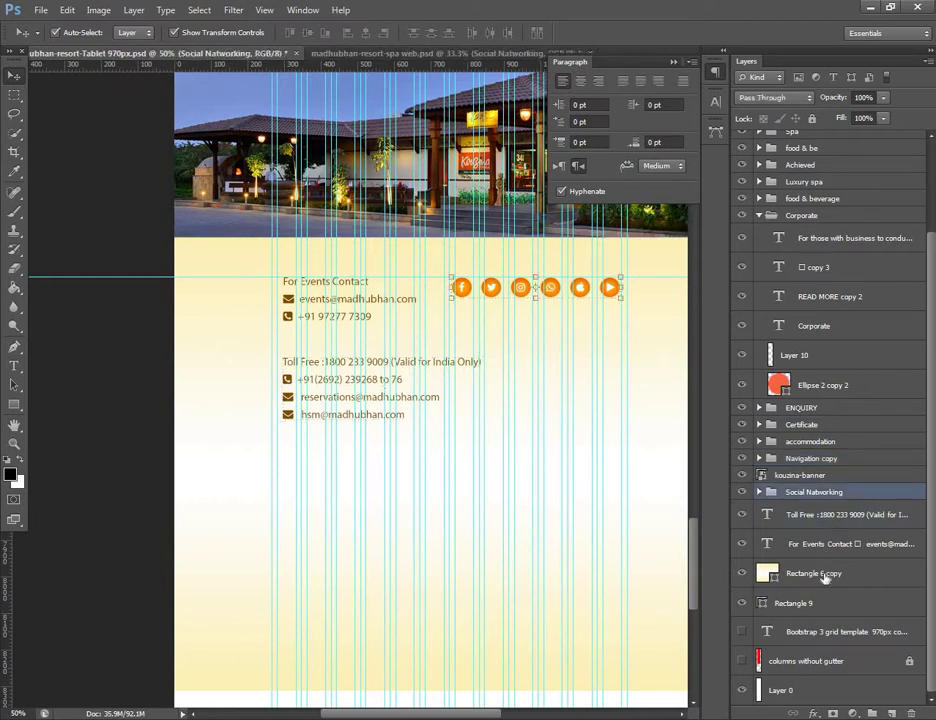
{"action": "left_click", "coordinate": [828, 578]}
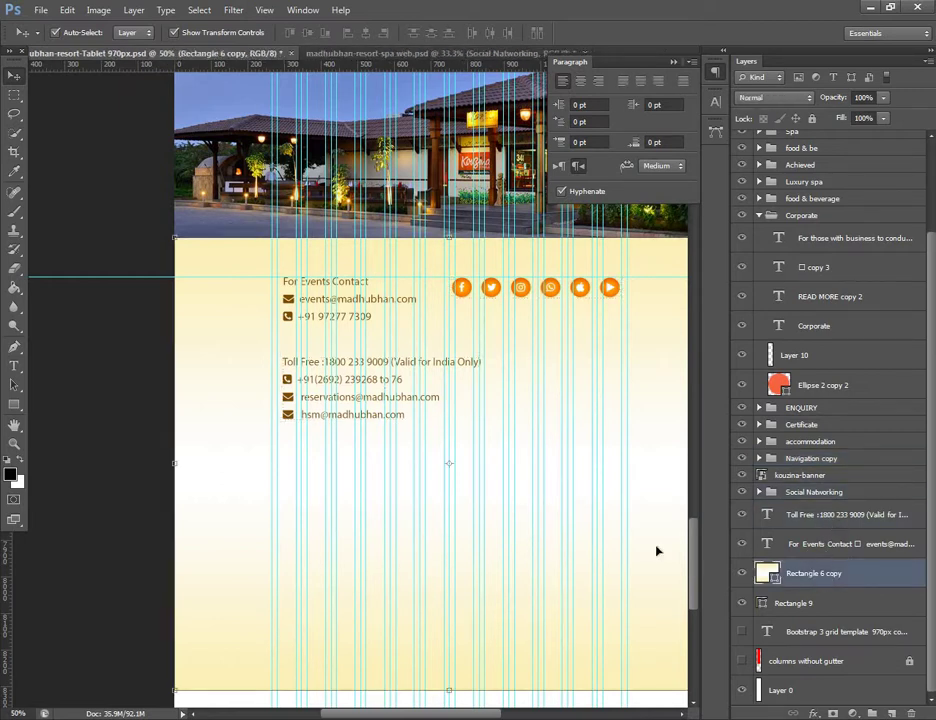
- In spa web.psd, select the map, resort address and copyright layers and drag them to the Tablet layout
{"action": "left_click", "coordinate": [407, 55]}
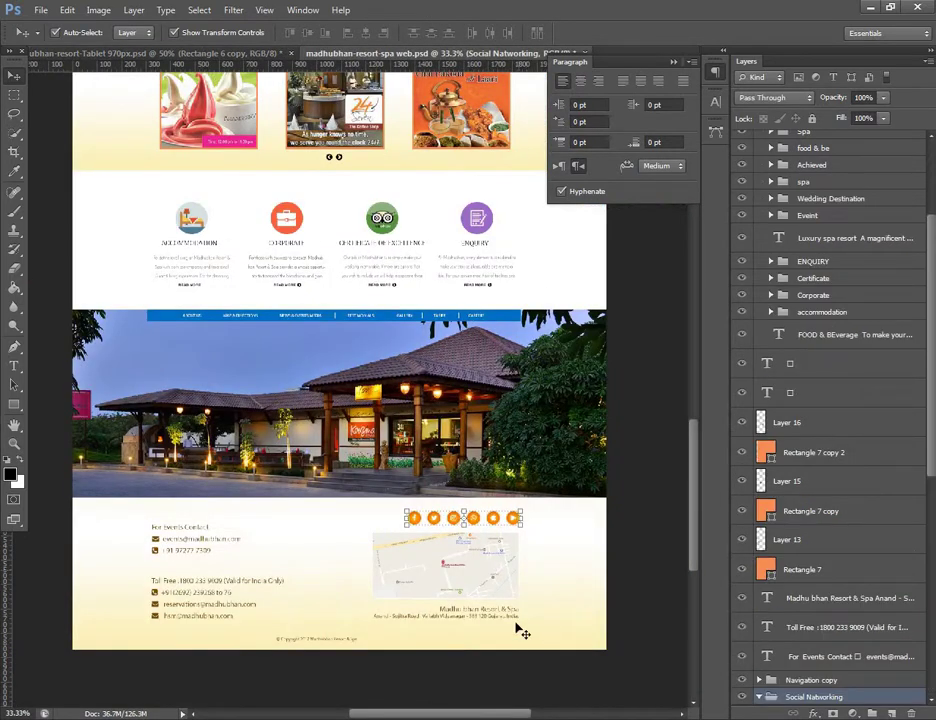
{"action": "left_click", "coordinate": [480, 610]}
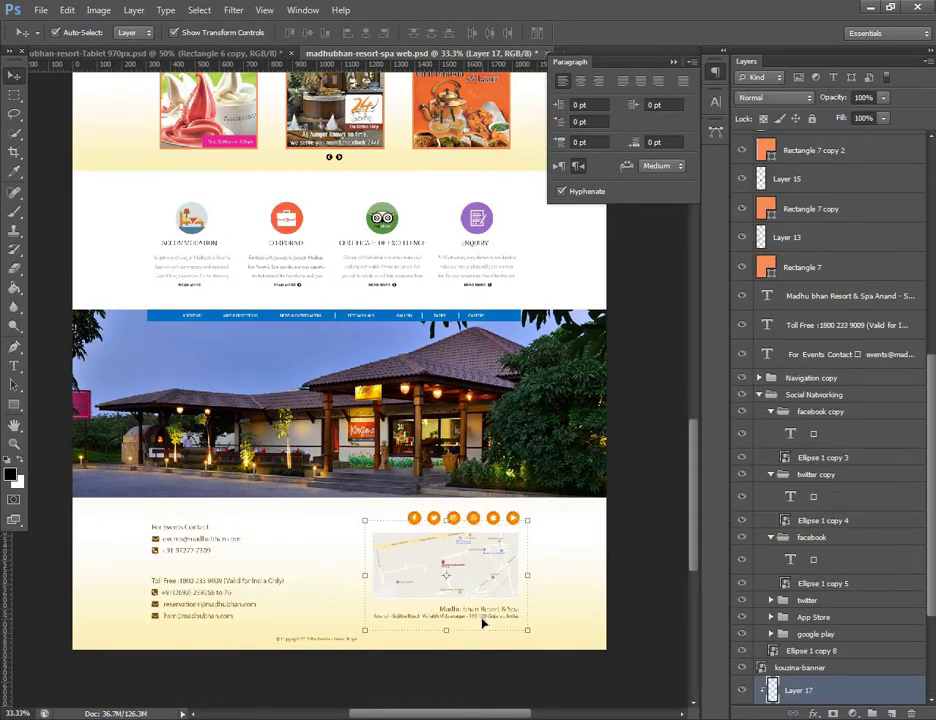
{"action": "left_click", "coordinate": [483, 618]}
{"action": "left_click", "coordinate": [497, 578]}
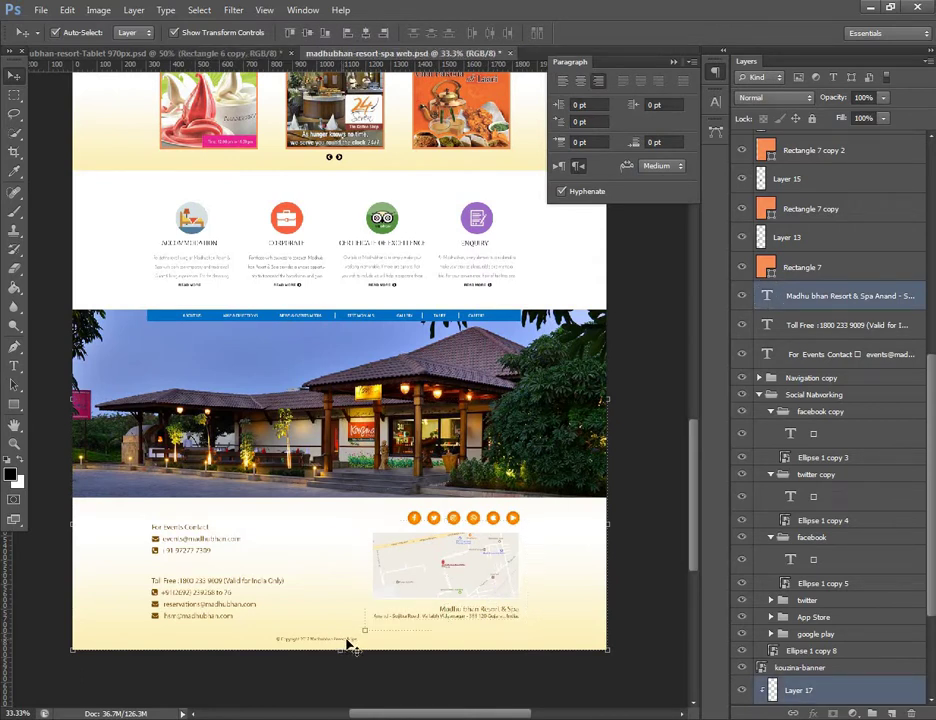
{"action": "left_click", "coordinate": [341, 645]}
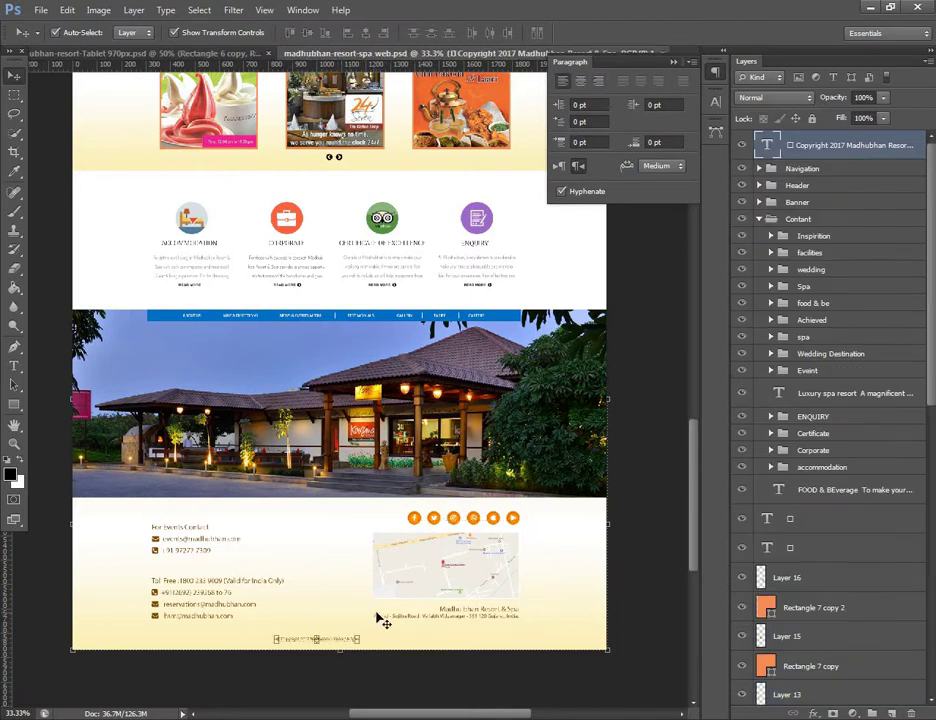
{"action": "left_click", "coordinate": [378, 620], "text": "shift"}
{"action": "left_click", "coordinate": [455, 590], "text": "shift"}
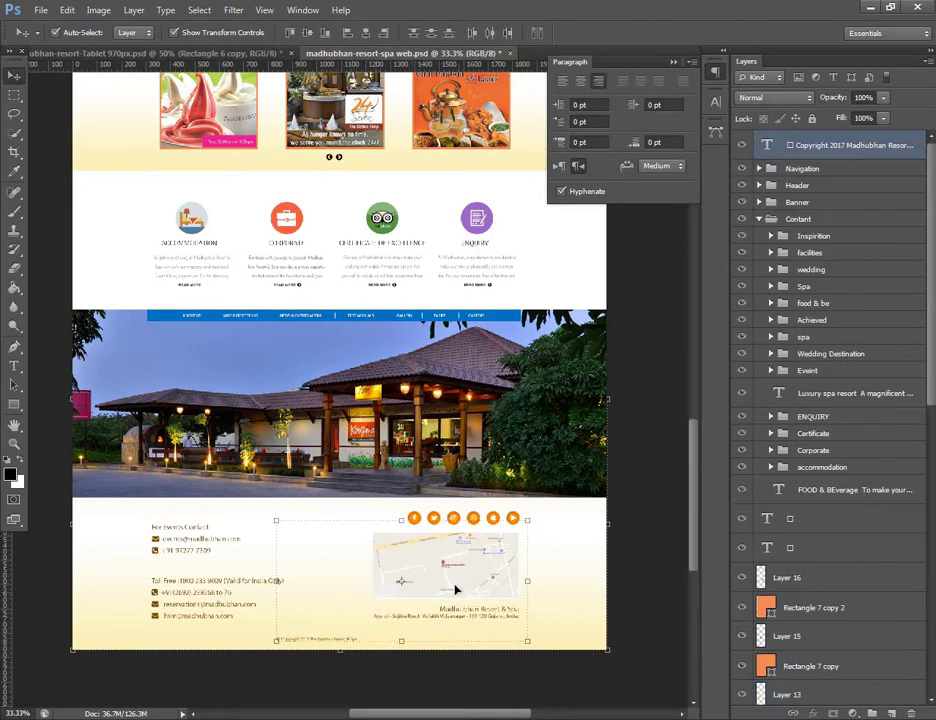
{"action": "mouse_move", "coordinate": [273, 421]}
{"action": "left_mouse_down"}
{"action": "mouse_move", "coordinate": [175, 53]}
{"action": "mouse_move", "coordinate": [458, 518]}
{"action": "left_mouse_up"}
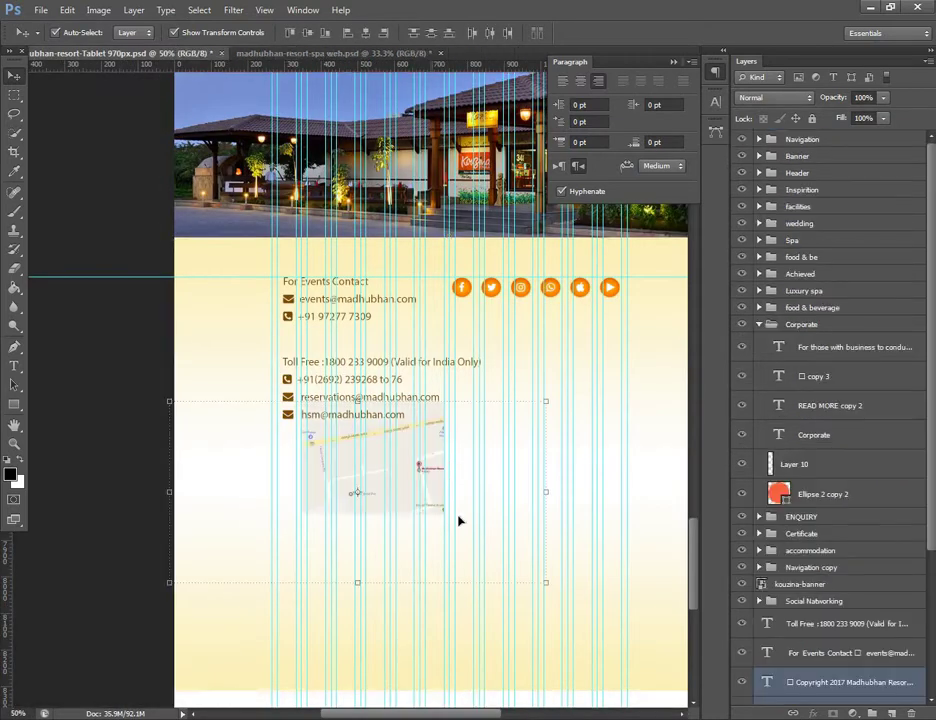
- Place the map and address below the contact details, and the copyright line in the bottom white strip
{"action": "left_click_drag", "start_coordinate": [525, 515], "coordinate": [601, 546]}
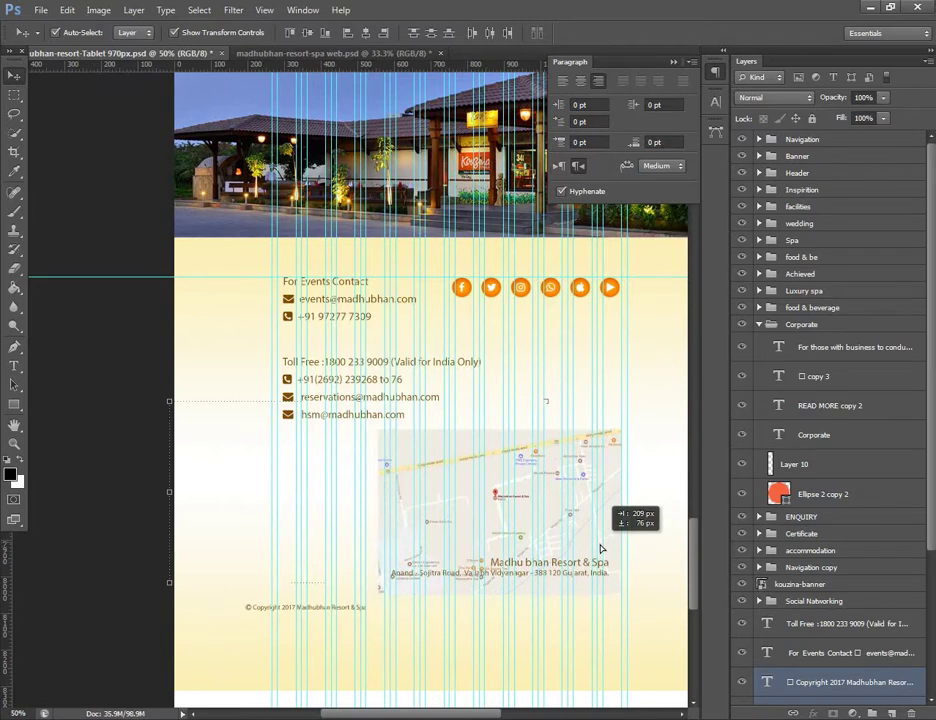
{"action": "left_click_drag", "start_coordinate": [600, 590], "coordinate": [531, 513]}
{"action": "left_click", "coordinate": [540, 472]}
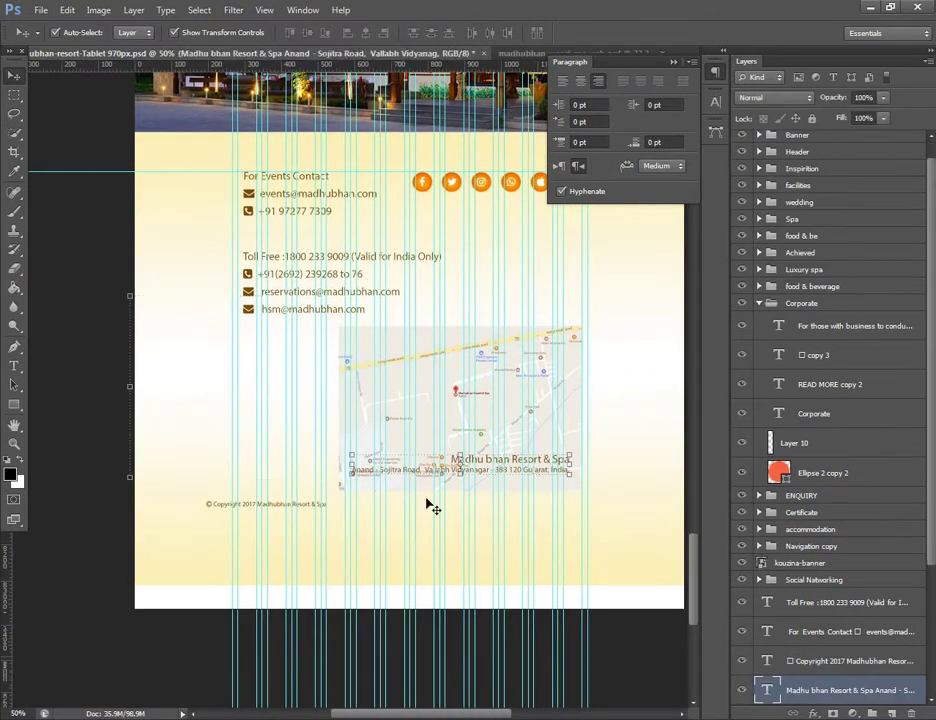
{"action": "mouse_move", "coordinate": [320, 513]}
{"action": "left_mouse_down"}
{"action": "mouse_move", "coordinate": [443, 605]}
{"action": "mouse_move", "coordinate": [445, 596]}
{"action": "left_mouse_up"}
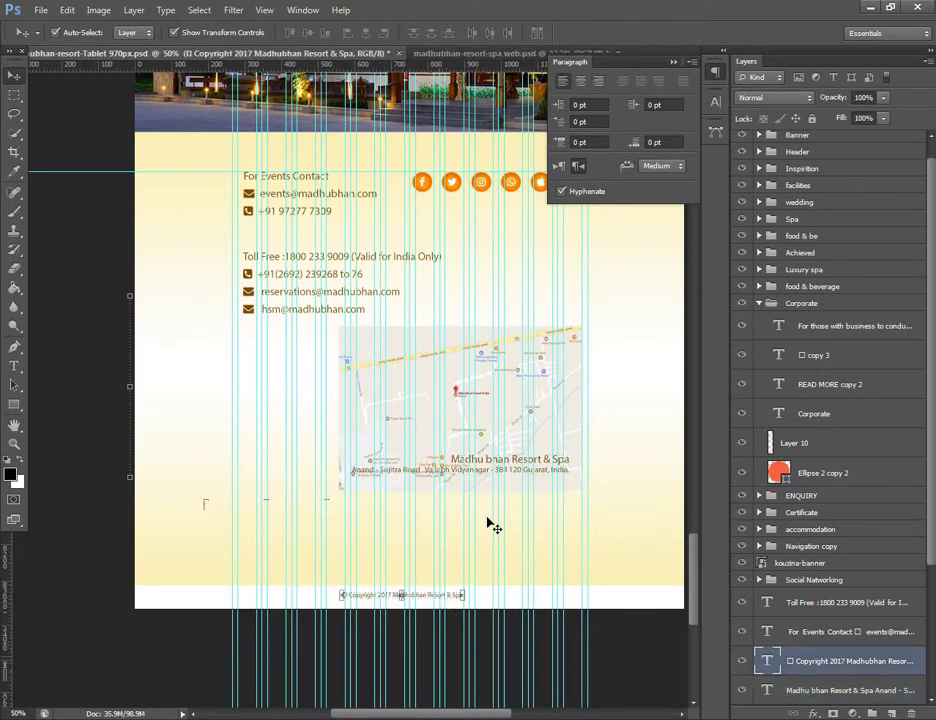
- Resize the yellow footer background rectangle
{"action": "left_click", "coordinate": [519, 570]}
{"action": "left_click", "coordinate": [411, 584]}
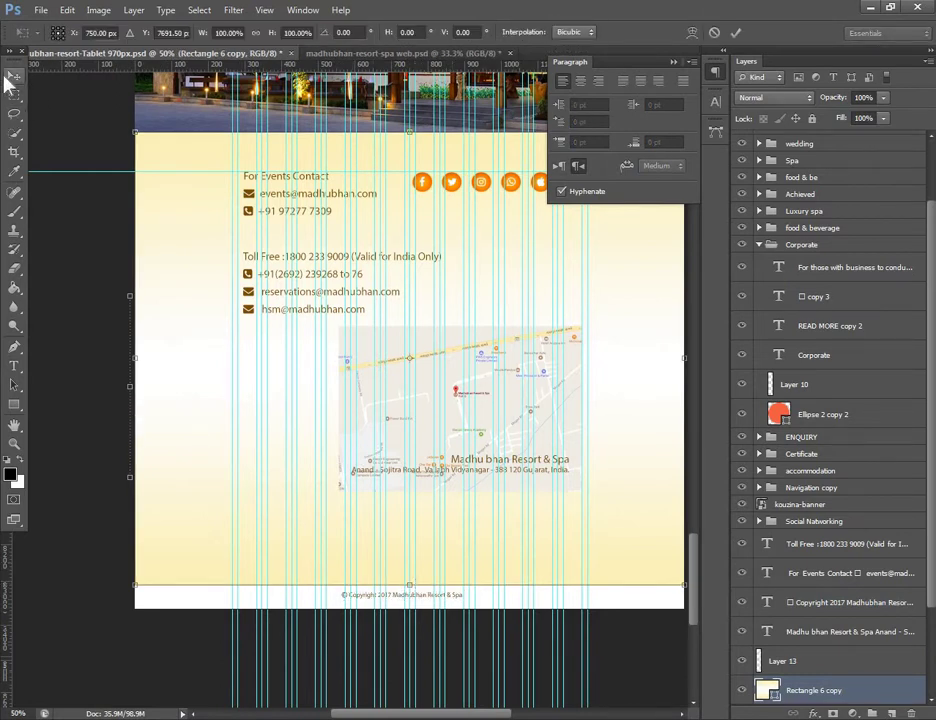
{"action": "left_click", "coordinate": [13, 75]}
{"action": "left_click", "coordinate": [443, 411]}
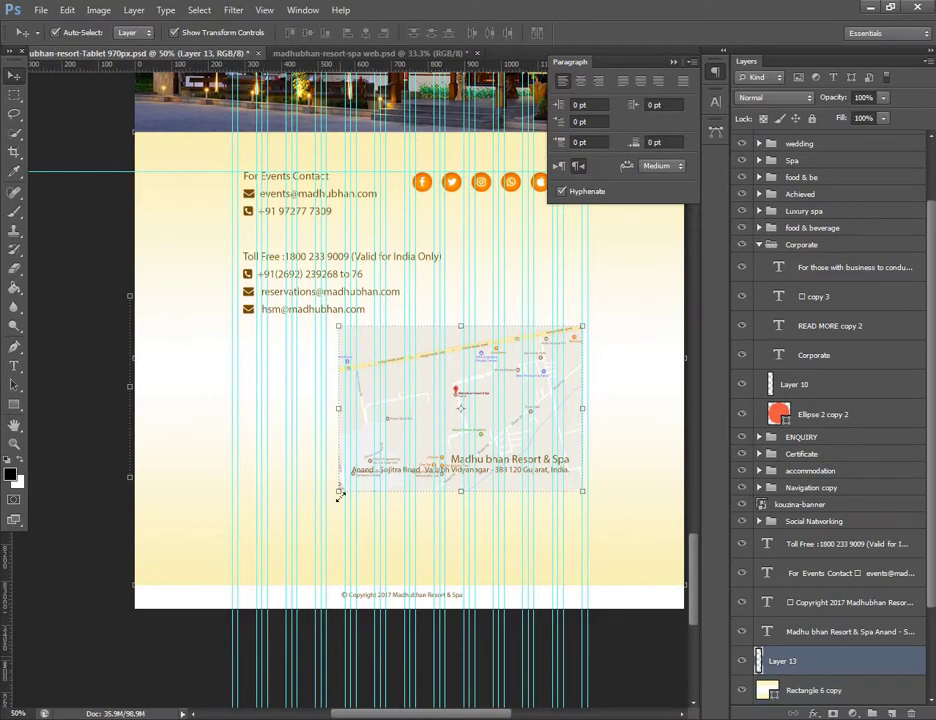
- Scale the map to about 126% by its corners and nudge it into place beneath the contact details
{"action": "mouse_move", "coordinate": [339, 491]}
{"action": "left_mouse_down"}
{"action": "mouse_move", "coordinate": [217, 535]}
{"action": "mouse_move", "coordinate": [332, 507]}
{"action": "left_mouse_up"}
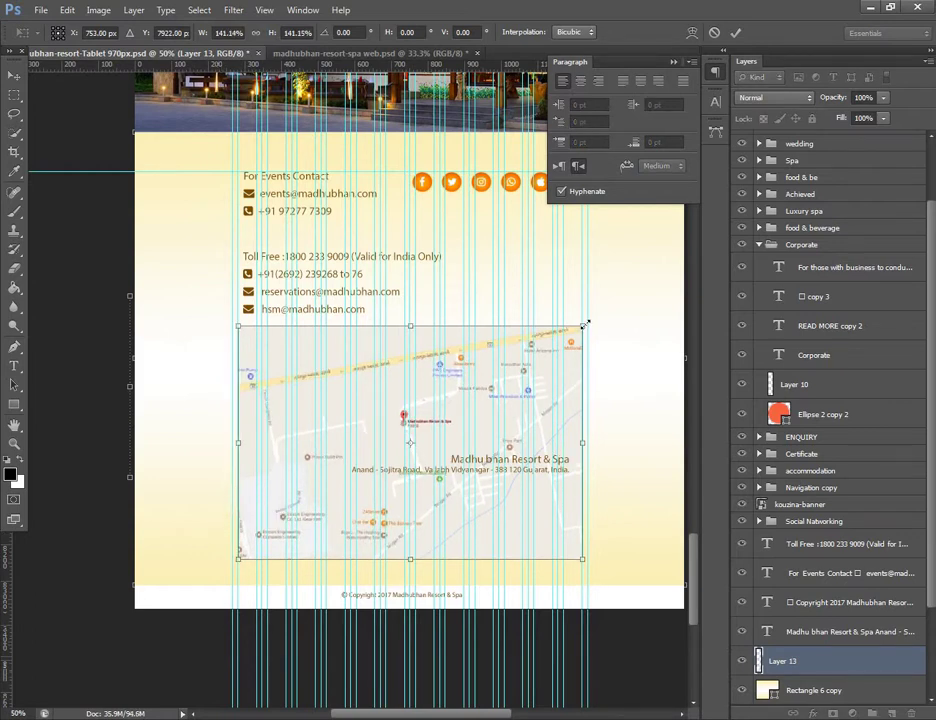
{"action": "left_click_drag", "start_coordinate": [585, 324], "coordinate": [563, 340]}
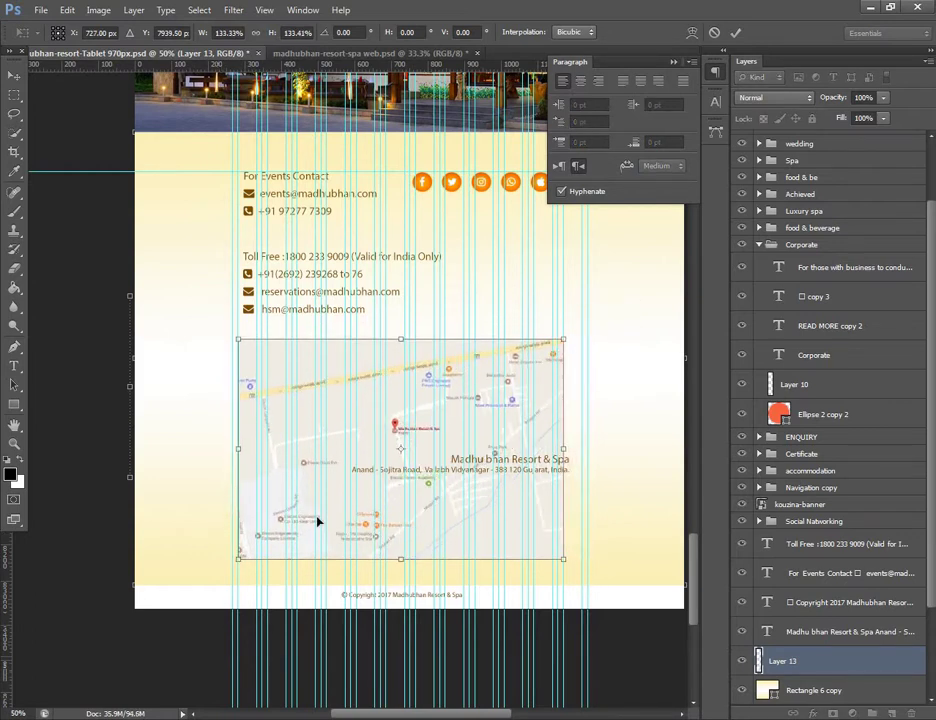
{"action": "left_click_drag", "start_coordinate": [238, 561], "coordinate": [268, 548]}
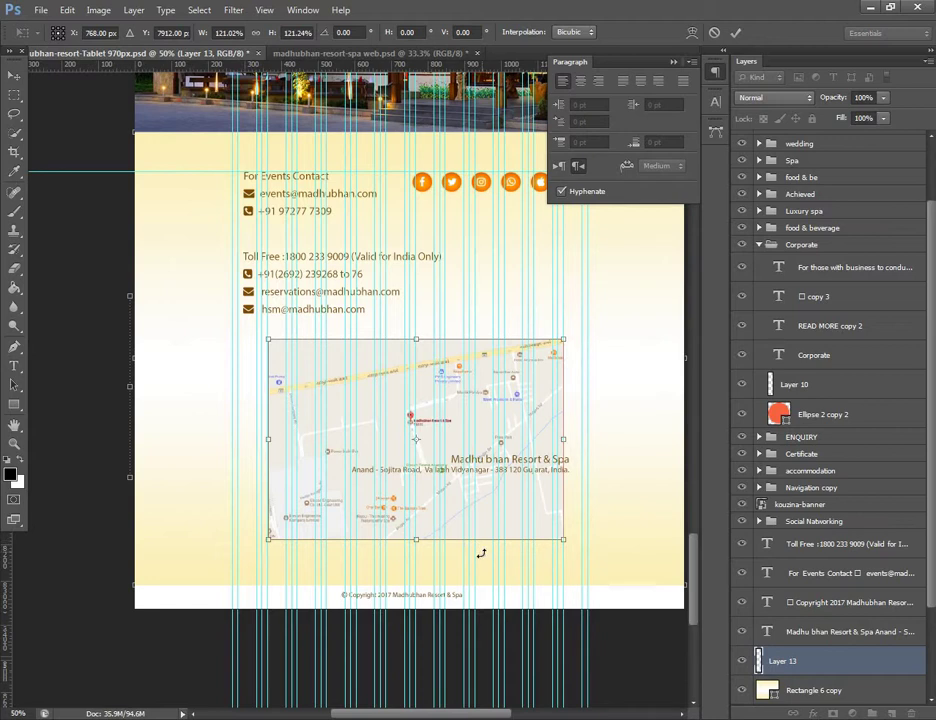
{"action": "left_click_drag", "start_coordinate": [268, 541], "coordinate": [252, 549]}
{"action": "key", "text": "shift+Down"}
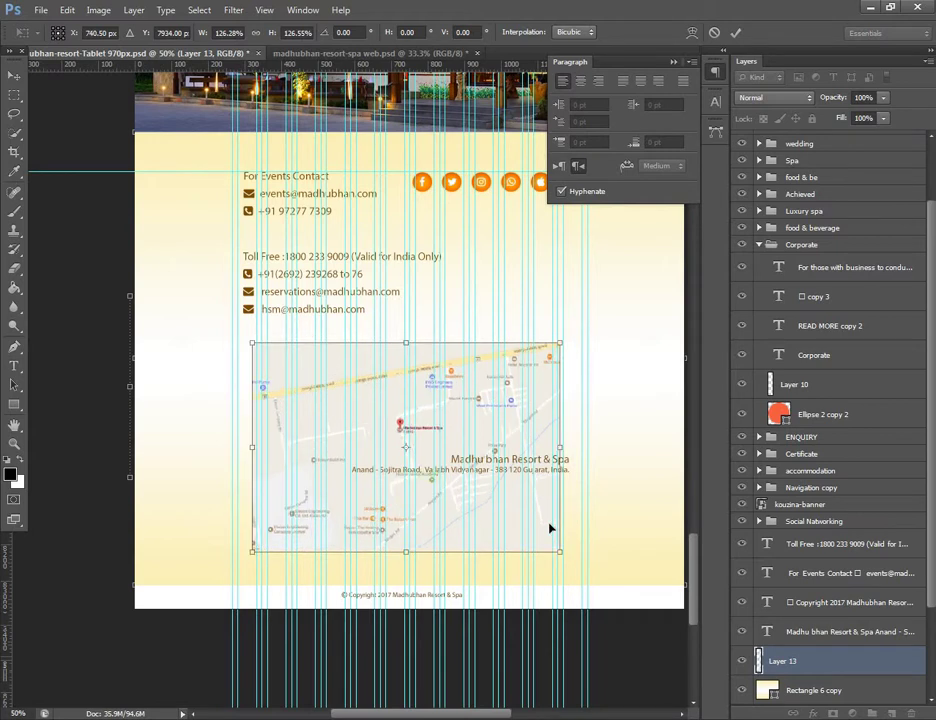
{"action": "key", "text": "shift+Down"}
{"action": "key", "text": "shift+Up"}
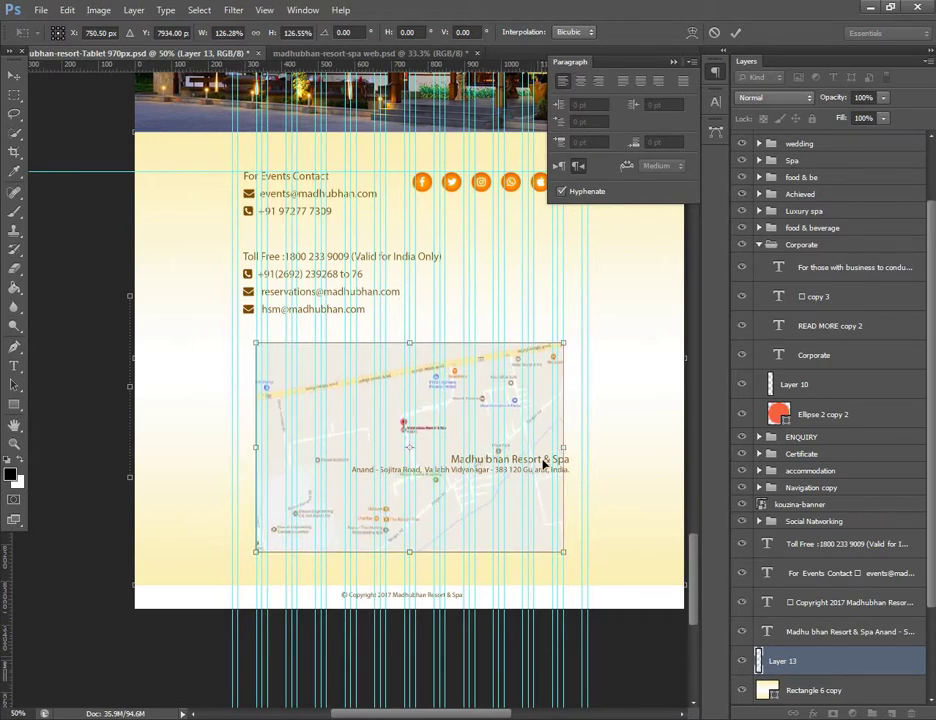
{"action": "key", "text": "Return"}
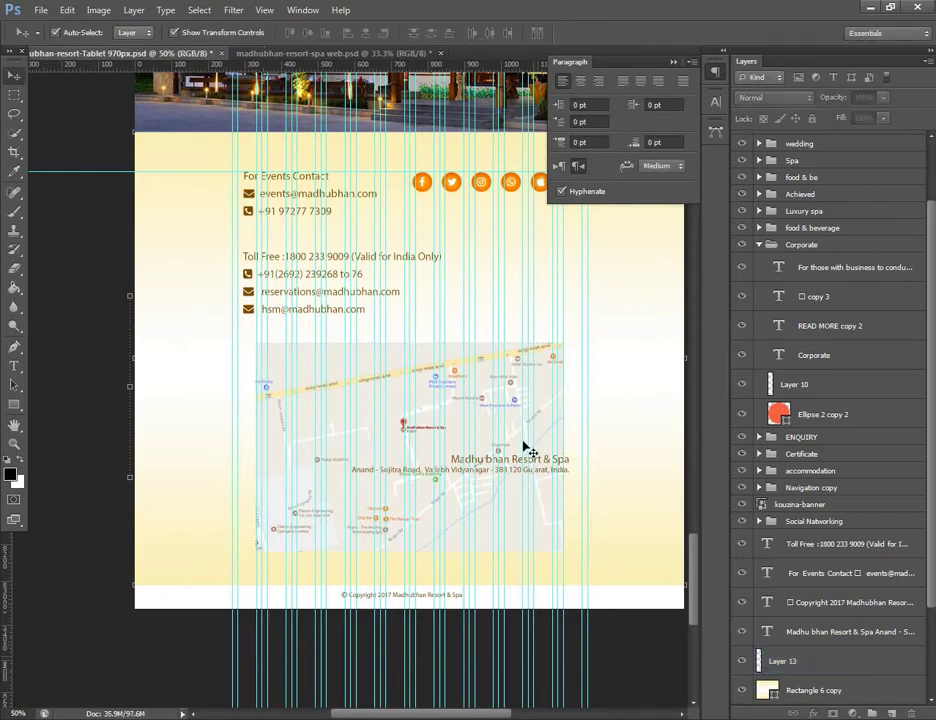
- Move the resort name and address text under the map and centre-align its lines
{"action": "left_click", "coordinate": [540, 465]}
{"action": "left_click_drag", "start_coordinate": [540, 465], "coordinate": [480, 568]}
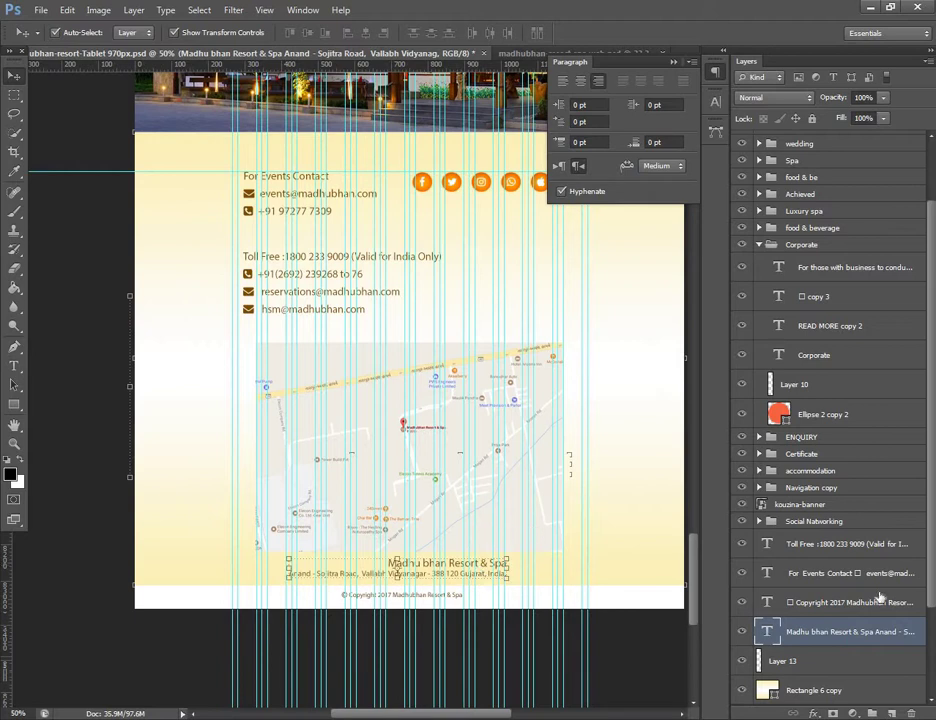
{"action": "double_click", "coordinate": [768, 632]}
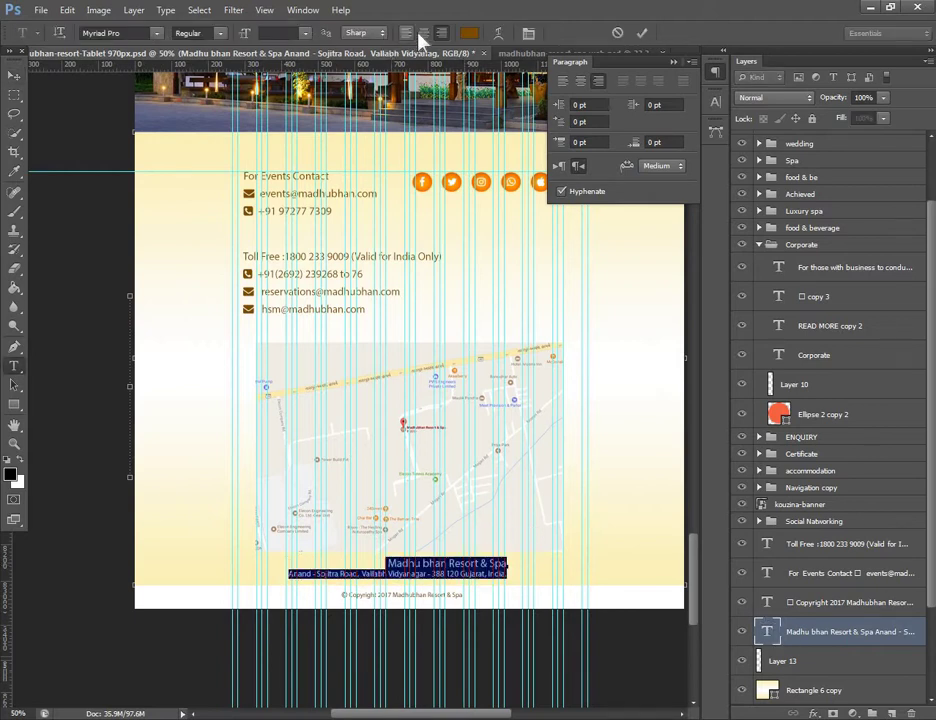
{"action": "left_click", "coordinate": [424, 33]}
{"action": "left_click", "coordinate": [13, 75]}
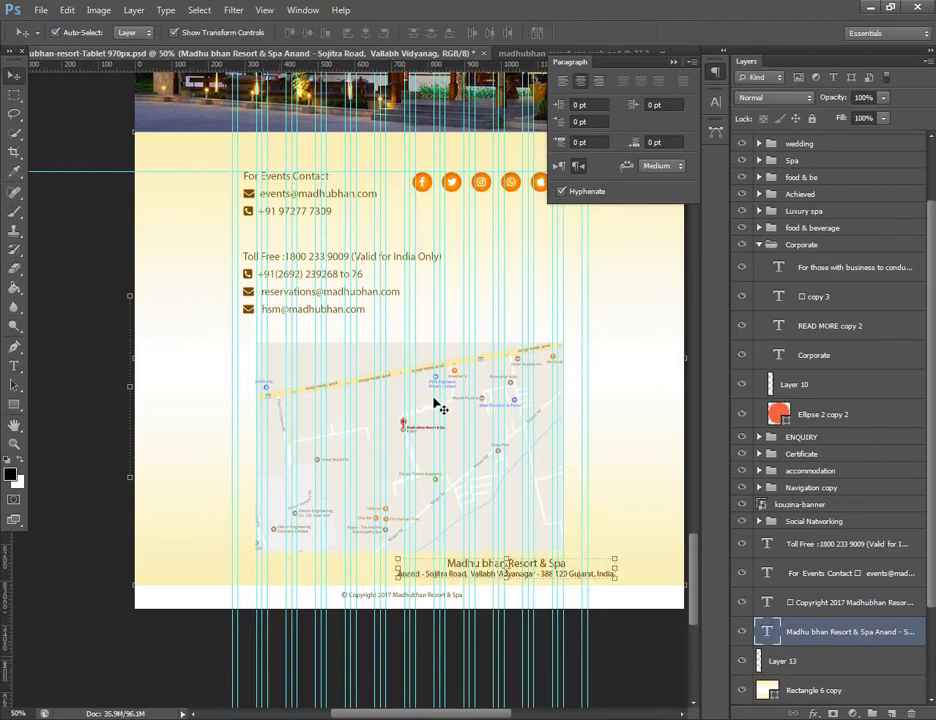
- Align the map and address on their horizontal centres, then nudge both left and slightly up
{"action": "left_click", "coordinate": [437, 406], "text": "shift"}
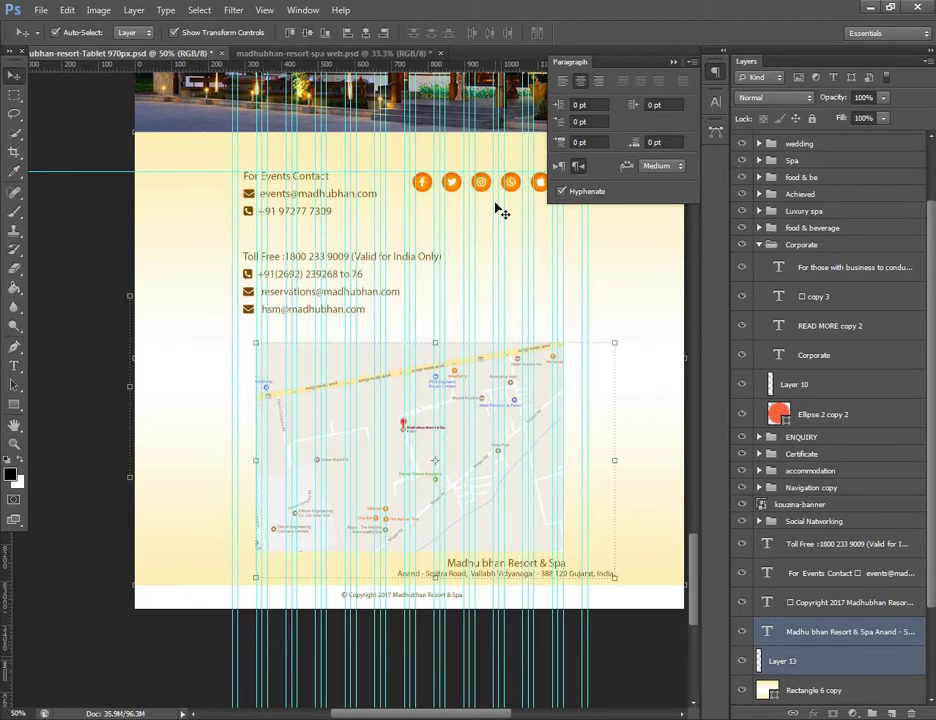
{"action": "left_click", "coordinate": [366, 33]}
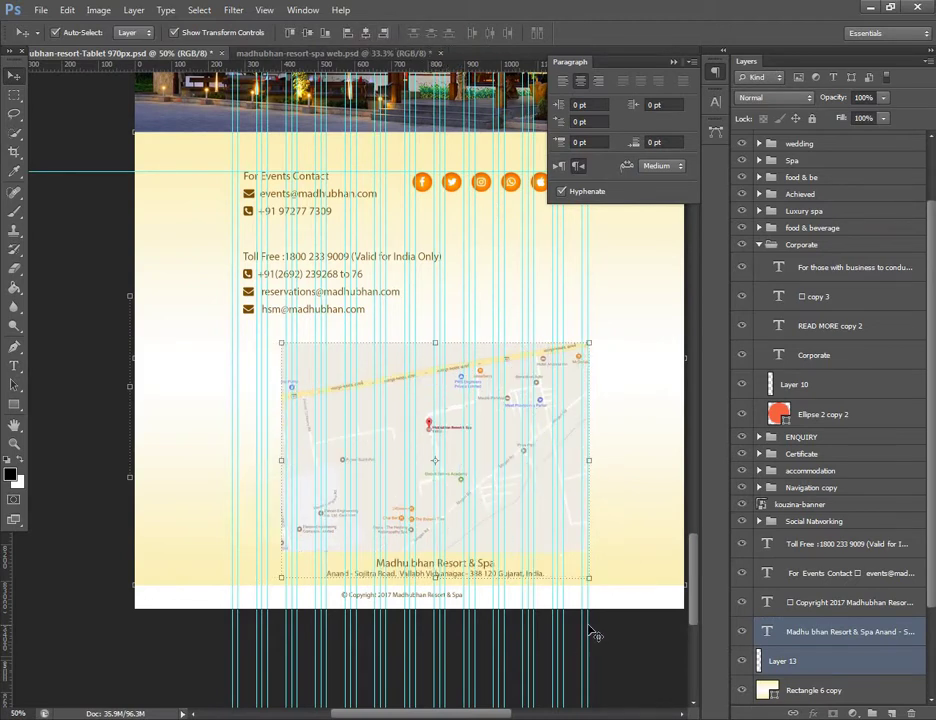
{"action": "key", "text": "shift+Left"}
{"action": "key", "text": "shift+Left"}
{"action": "key", "text": "shift+Left"}
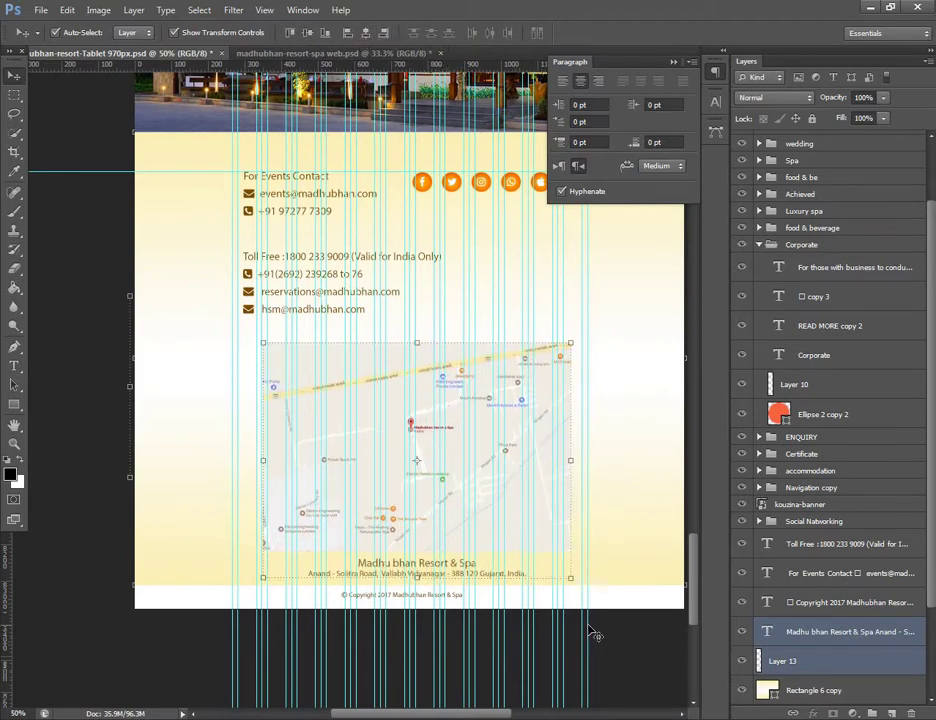
{"action": "key", "text": "shift+Left"}
{"action": "key", "text": "shift+Left"}
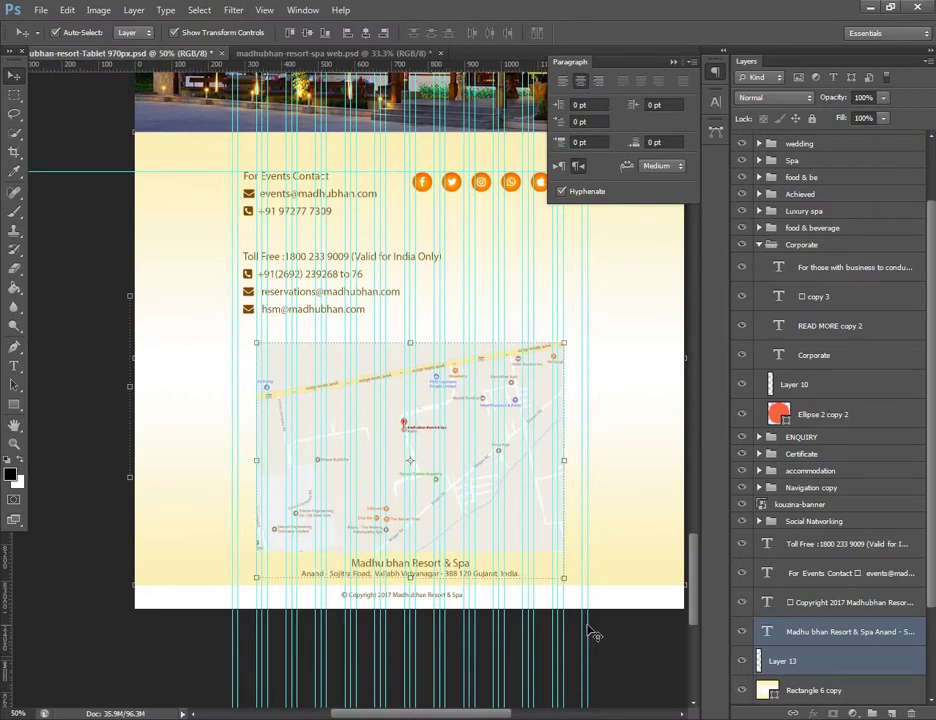
{"action": "key", "text": "Up"}
{"action": "key", "text": "Up"}
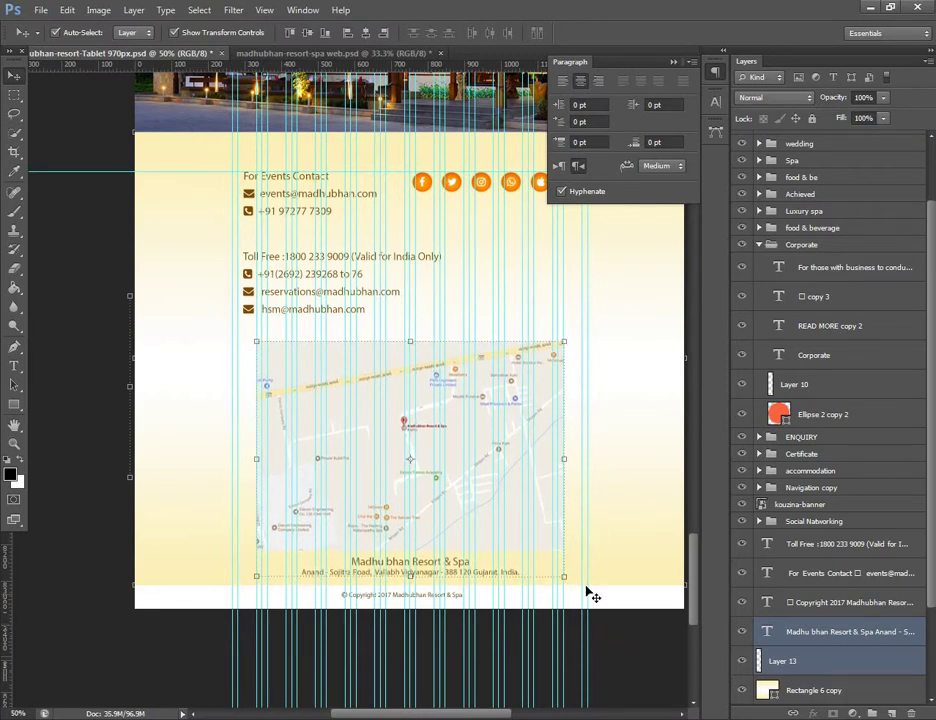
{"action": "left_click", "coordinate": [549, 562]}
{"action": "scroll", "coordinate": [536, 553], "scroll_direction": "up", "scroll_amount": 3}
{"action": "scroll", "coordinate": [537, 565], "scroll_direction": "down", "scroll_amount": 2}
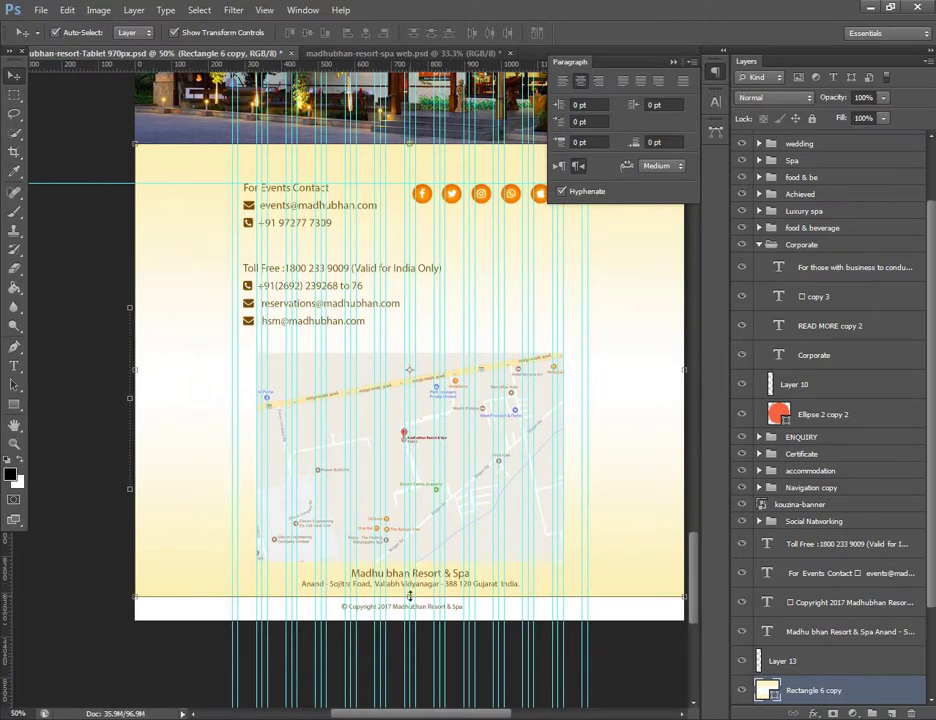
- Stretch the cream background rectangle down over the white footer strip
{"action": "left_click_drag", "start_coordinate": [409, 596], "coordinate": [409, 620]}
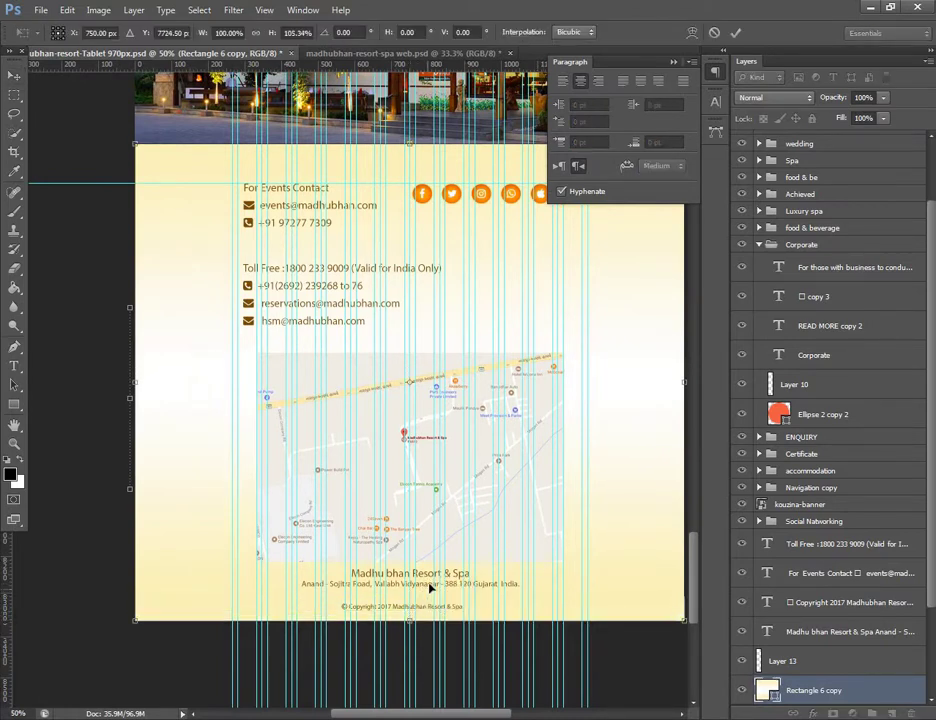
{"action": "key", "text": "Return"}
{"action": "left_click", "coordinate": [490, 585]}
{"action": "key", "text": "ctrl+t"}
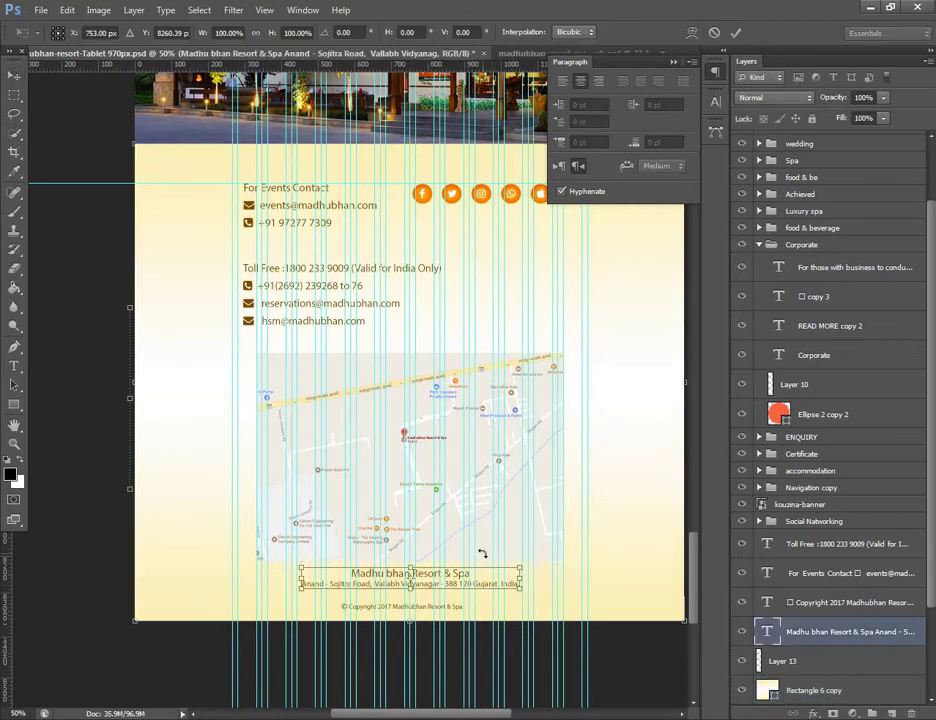
{"action": "left_click", "coordinate": [14, 76]}
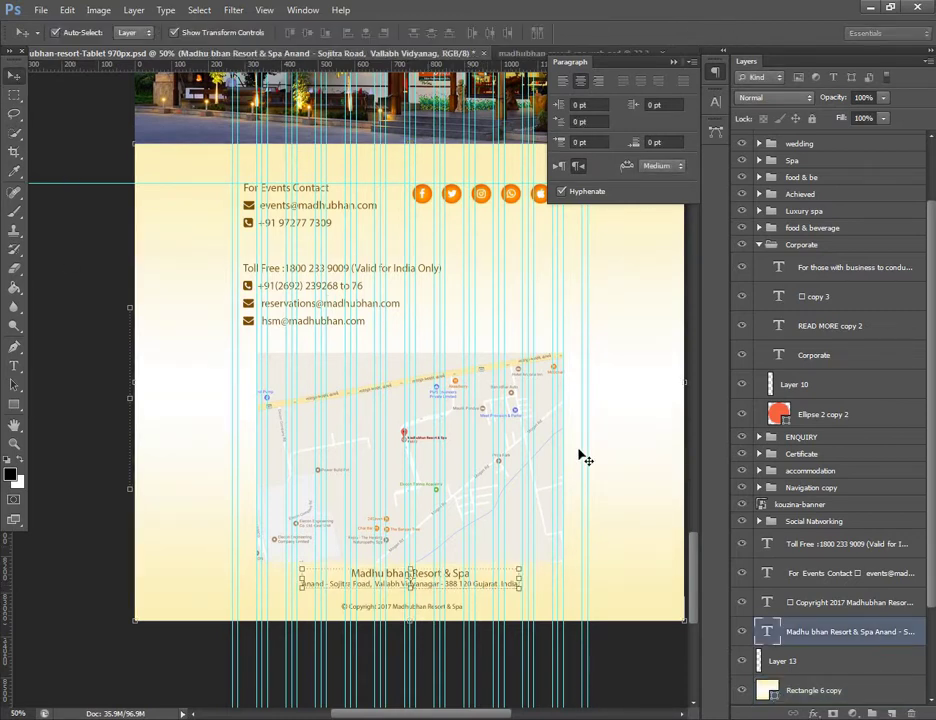
- Nudge the map and address down, then lower the resort name and address a bit more
{"action": "left_click", "coordinate": [458, 449], "text": "shift"}
{"action": "key", "text": "Down"}
{"action": "key", "text": "Down"}
{"action": "key", "text": "Down"}
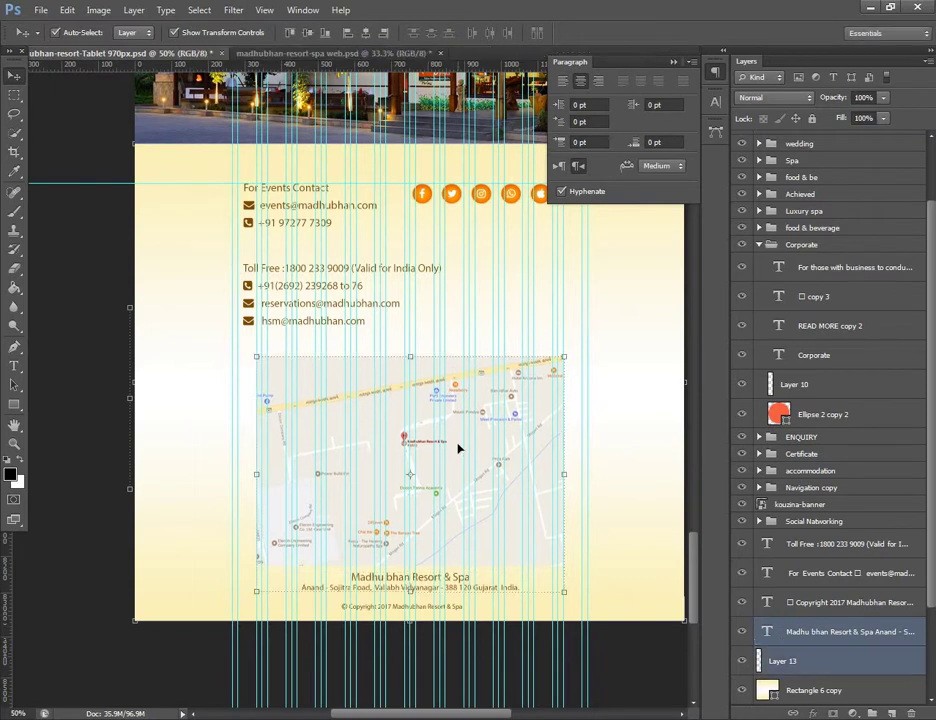
{"action": "left_click", "coordinate": [429, 587]}
{"action": "key", "text": "Down"}
{"action": "key", "text": "Down"}
{"action": "key", "text": "Down"}
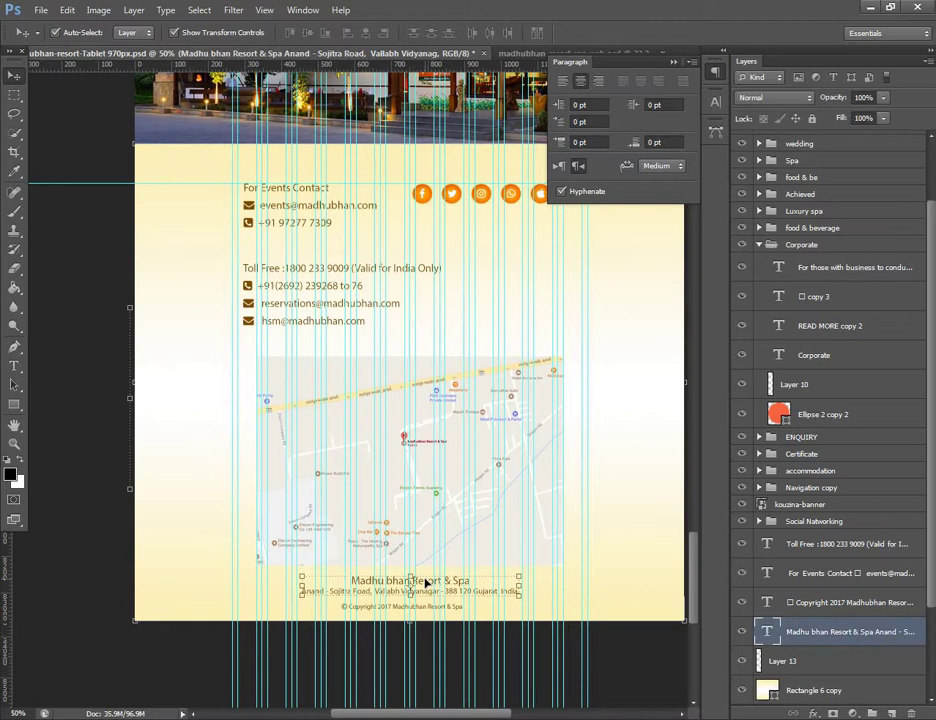
{"action": "key", "text": "Down"}
{"action": "key", "text": "Down"}
{"action": "key", "text": "Down"}
{"action": "left_click", "coordinate": [603, 674]}
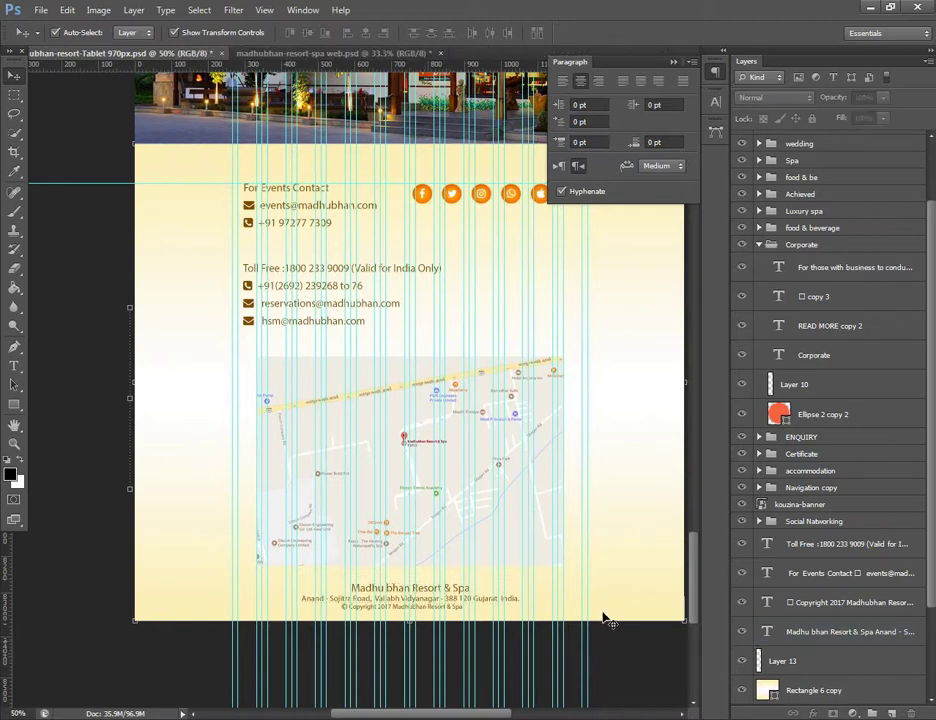
{"action": "left_click", "coordinate": [14, 151]}
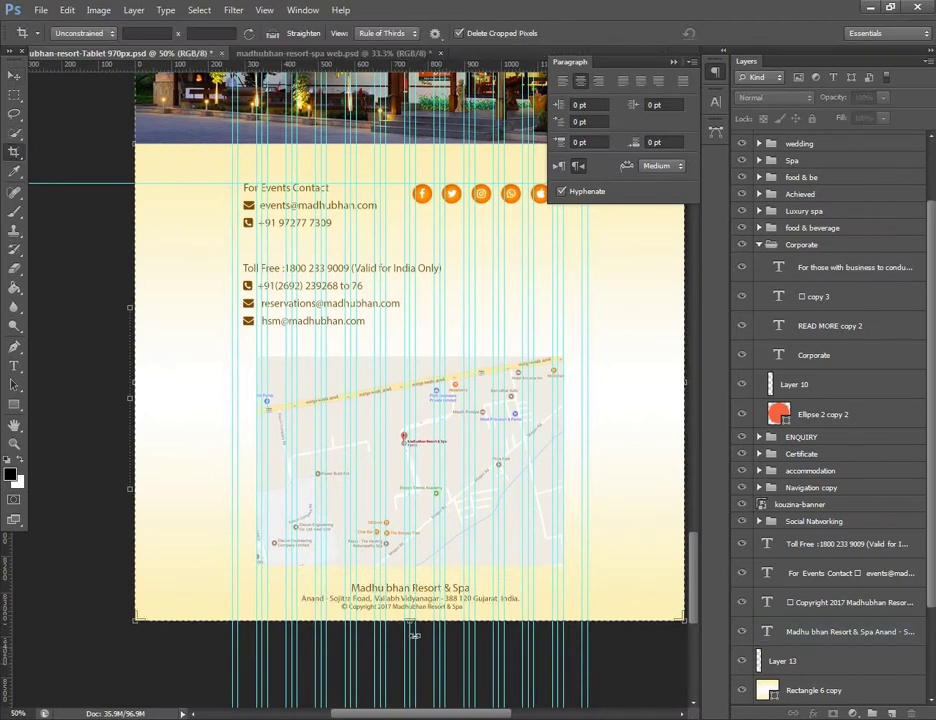
- Crop the canvas taller so a transparent strip extends below the cream footer
{"action": "left_click_drag", "start_coordinate": [410, 622], "coordinate": [403, 656]}
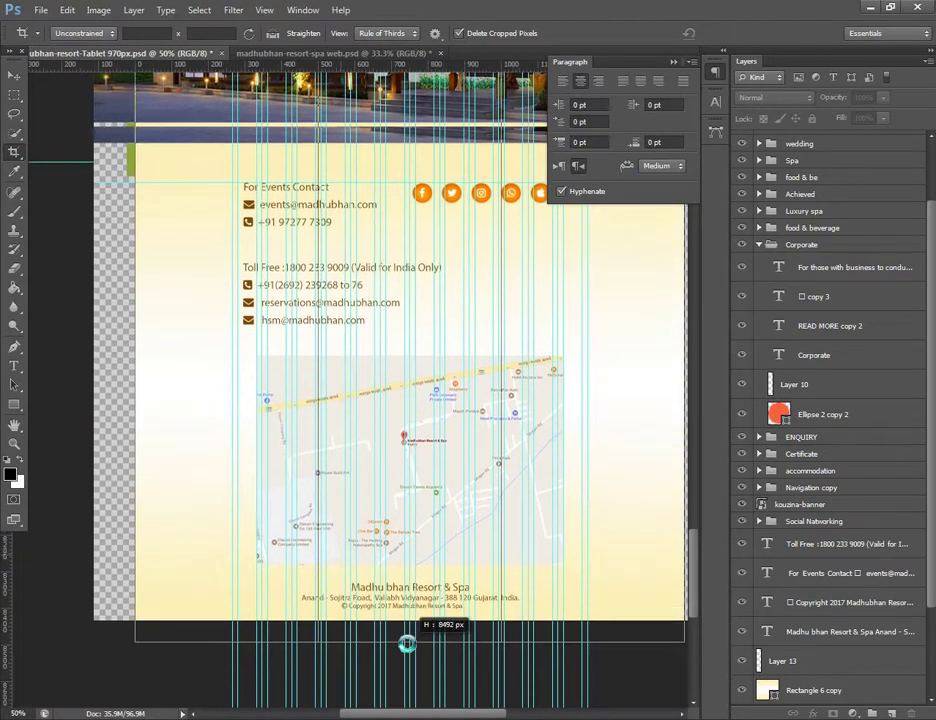
{"action": "left_click_drag", "start_coordinate": [403, 656], "coordinate": [404, 657]}
{"action": "key", "text": "Escape"}
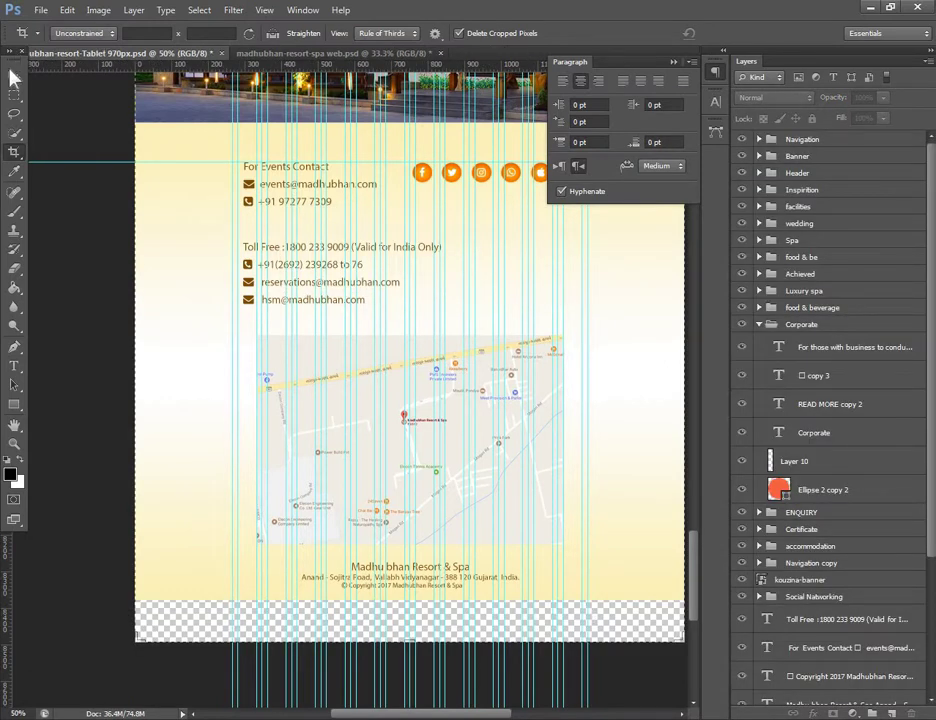
{"action": "left_click", "coordinate": [14, 75]}
- Stretch the cream rectangle over the new strip and move the copyright line to the page bottom
{"action": "left_click", "coordinate": [512, 603]}
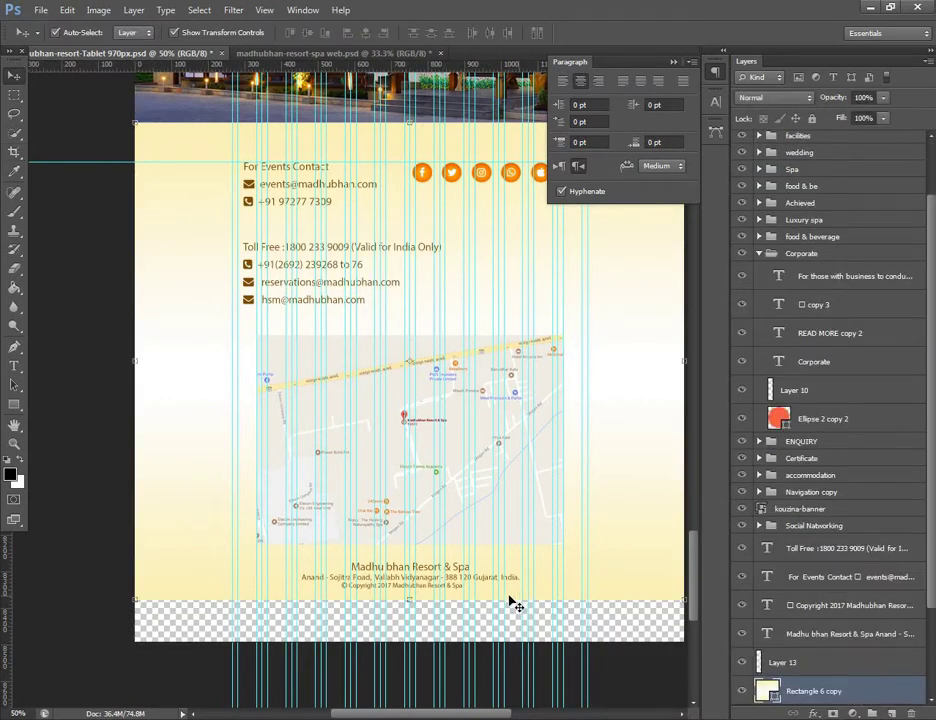
{"action": "left_click_drag", "start_coordinate": [410, 601], "coordinate": [413, 610]}
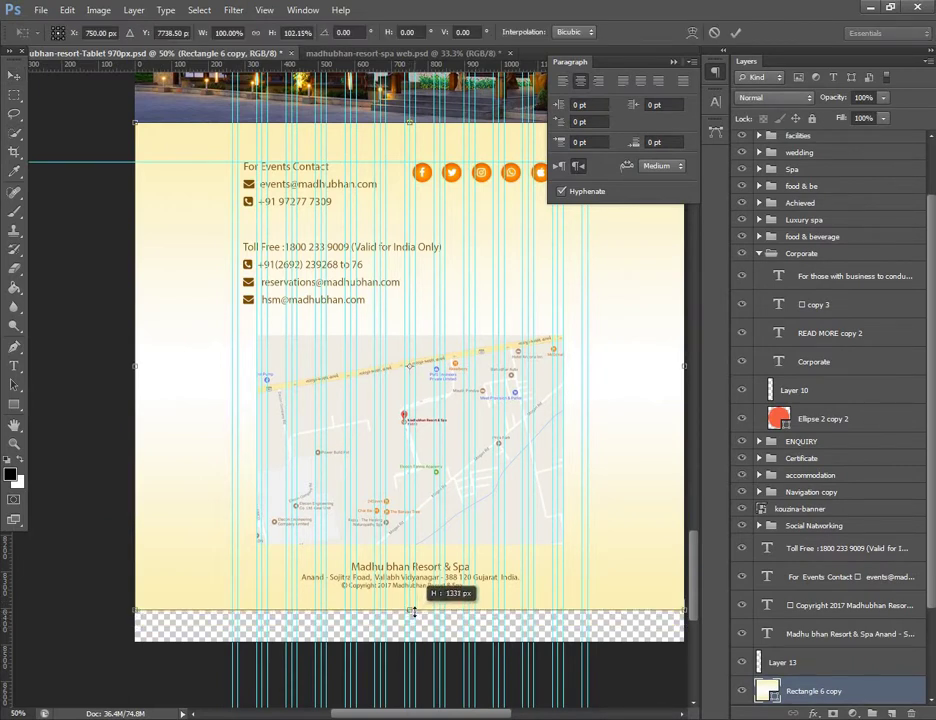
{"action": "key", "text": "Return"}
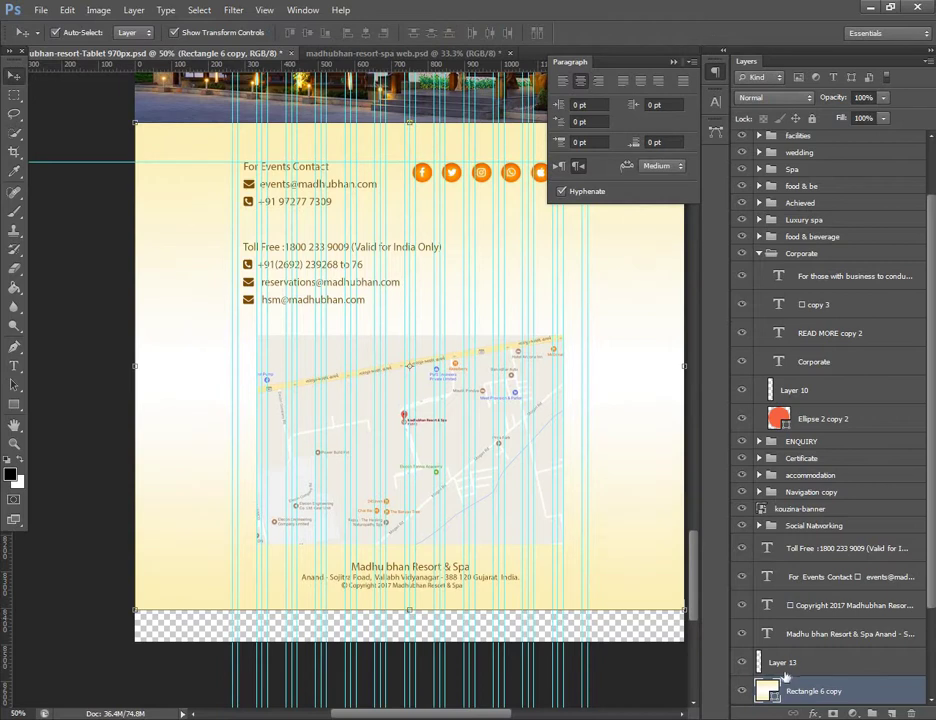
{"action": "scroll", "coordinate": [785, 678], "scroll_direction": "down", "scroll_amount": 3}
{"action": "left_click", "coordinate": [829, 523]}
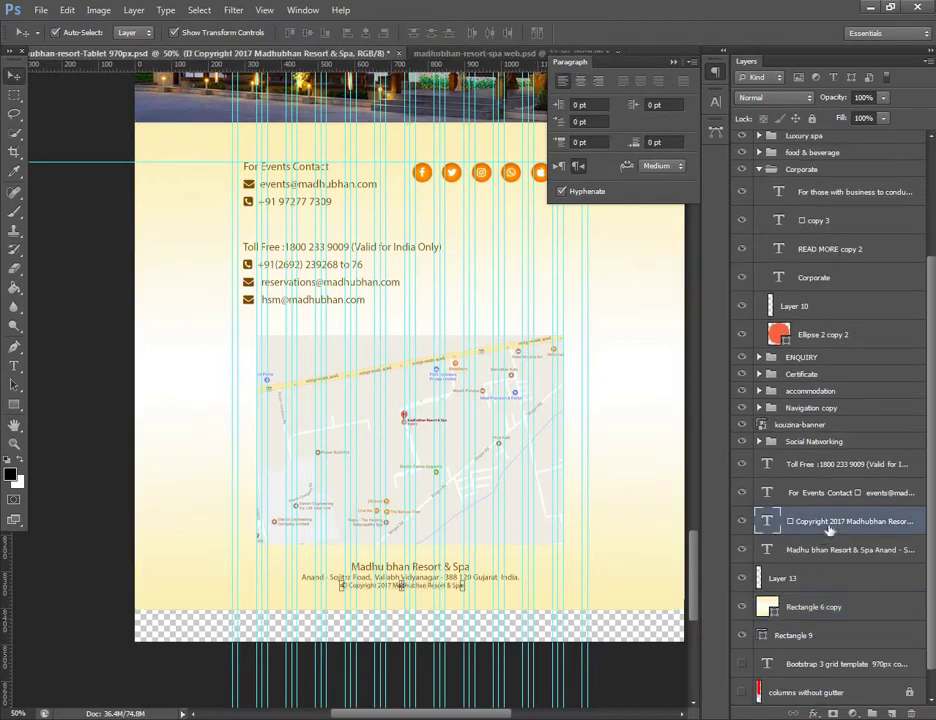
{"action": "key", "text": "shift+Down"}
{"action": "key", "text": "shift+Down"}
{"action": "key", "text": "shift+Down"}
{"action": "key", "text": "shift+Down"}
{"action": "key", "text": "shift+Down"}
{"action": "key", "text": "shift+Down"}
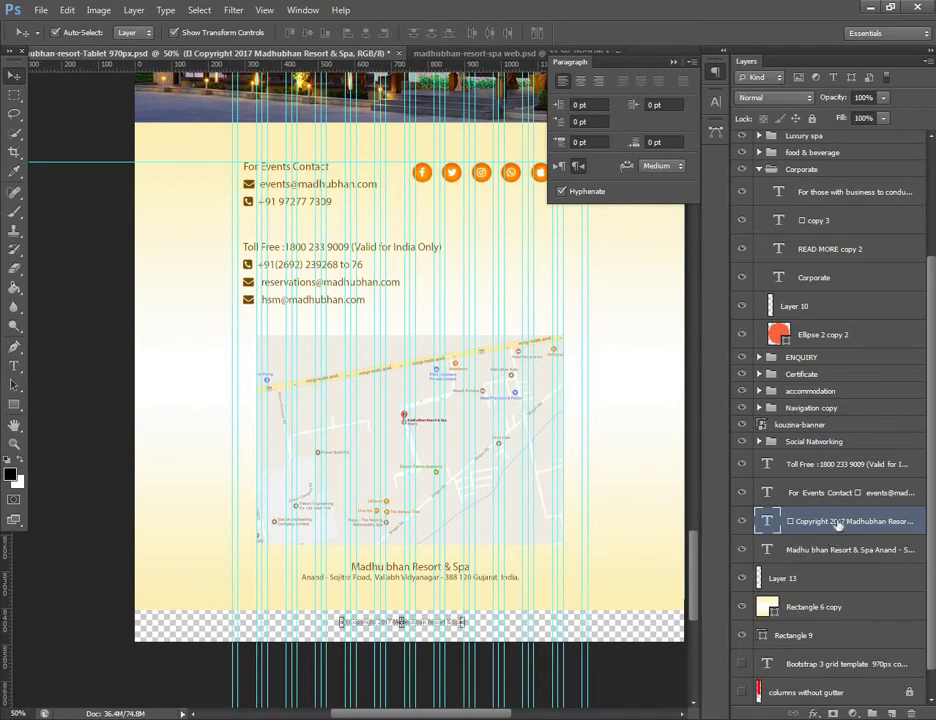
- Show the white base layer and nudge the Madhu bhan Resort & Spa text down
{"action": "scroll", "coordinate": [795, 556], "scroll_direction": "down", "scroll_amount": 1}
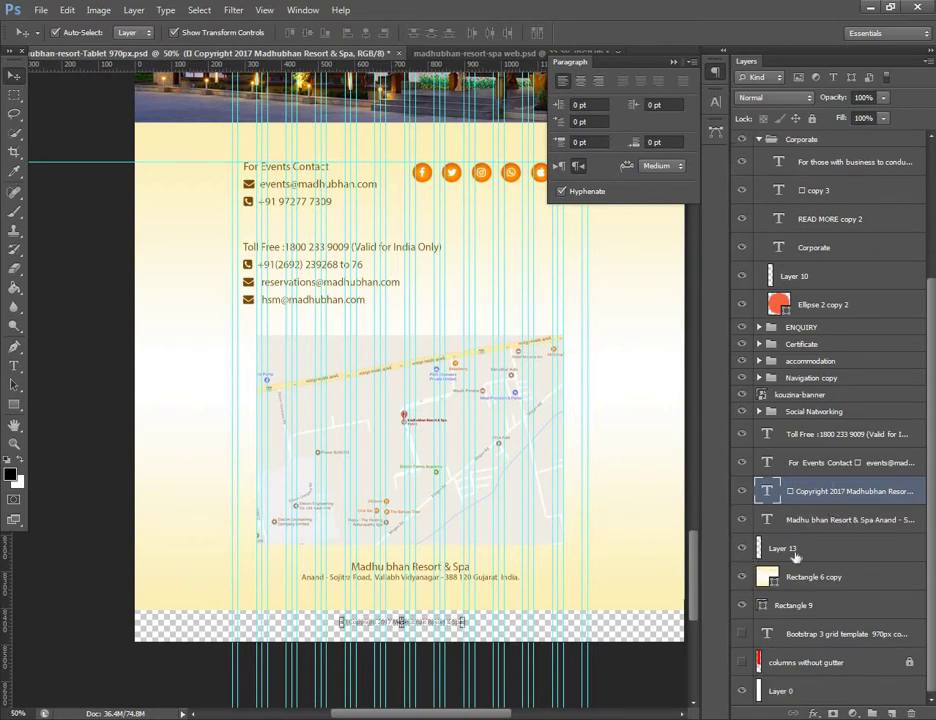
{"action": "left_click", "coordinate": [805, 681]}
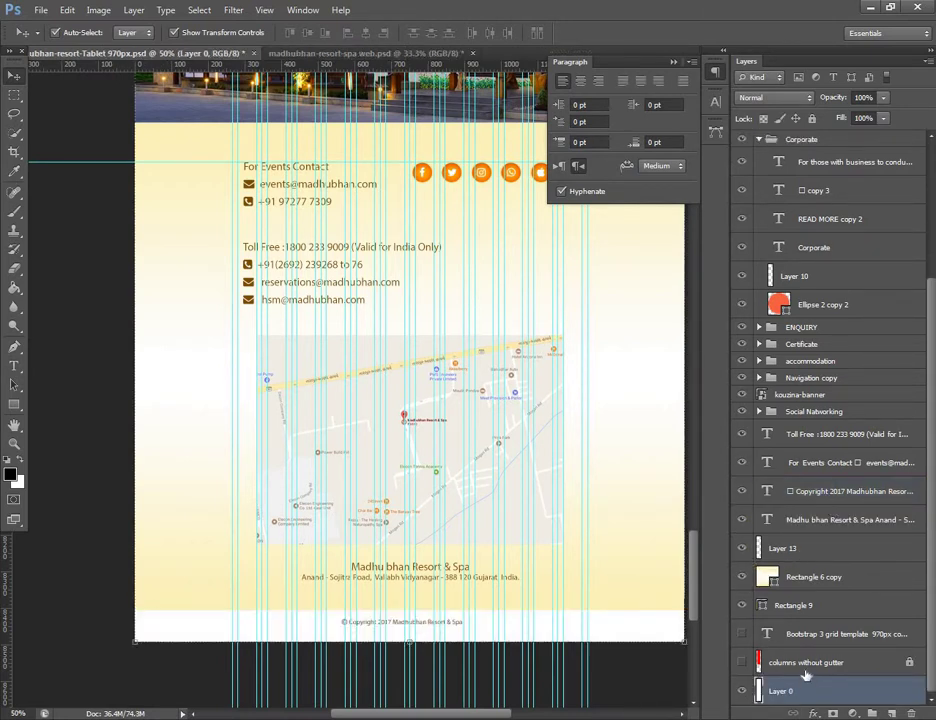
{"action": "left_click", "coordinate": [458, 578]}
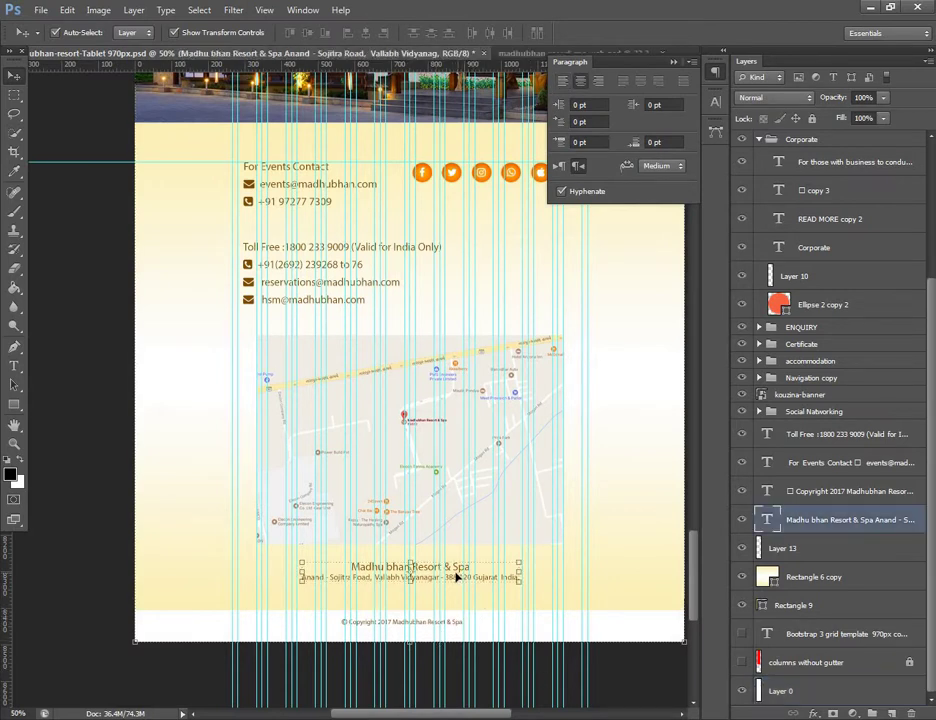
{"action": "key", "text": "Down"}
{"action": "key", "text": "Down"}
{"action": "key", "text": "Down"}
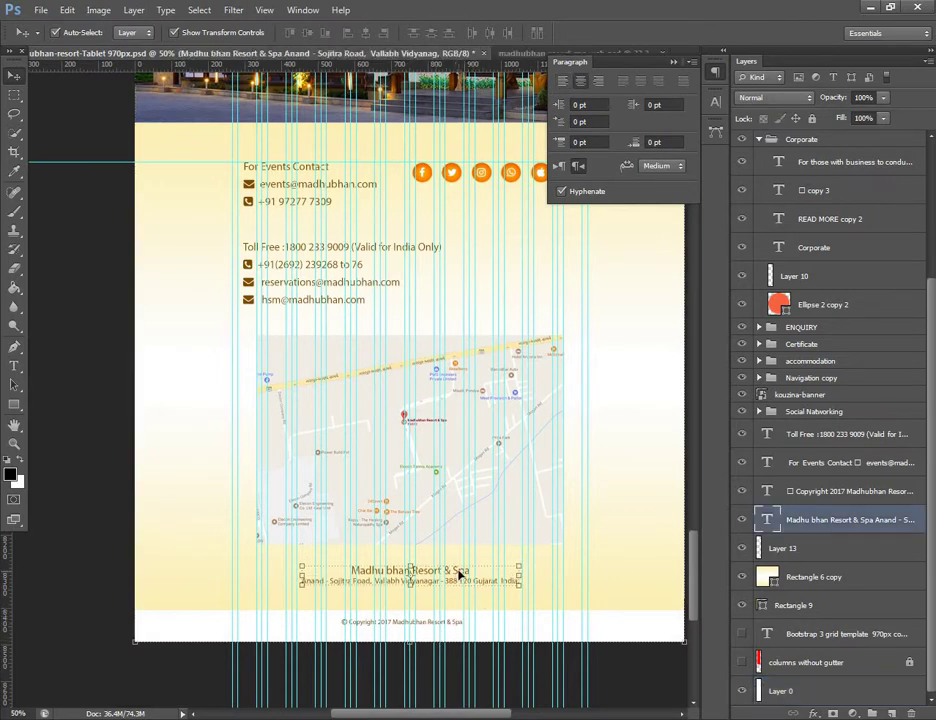
- Scroll up to the blue navigation bar, hiding and then restoring the guides
{"action": "scroll", "coordinate": [468, 637], "scroll_direction": "up", "scroll_amount": 3}
{"action": "scroll", "coordinate": [468, 637], "scroll_direction": "up", "scroll_amount": 3}
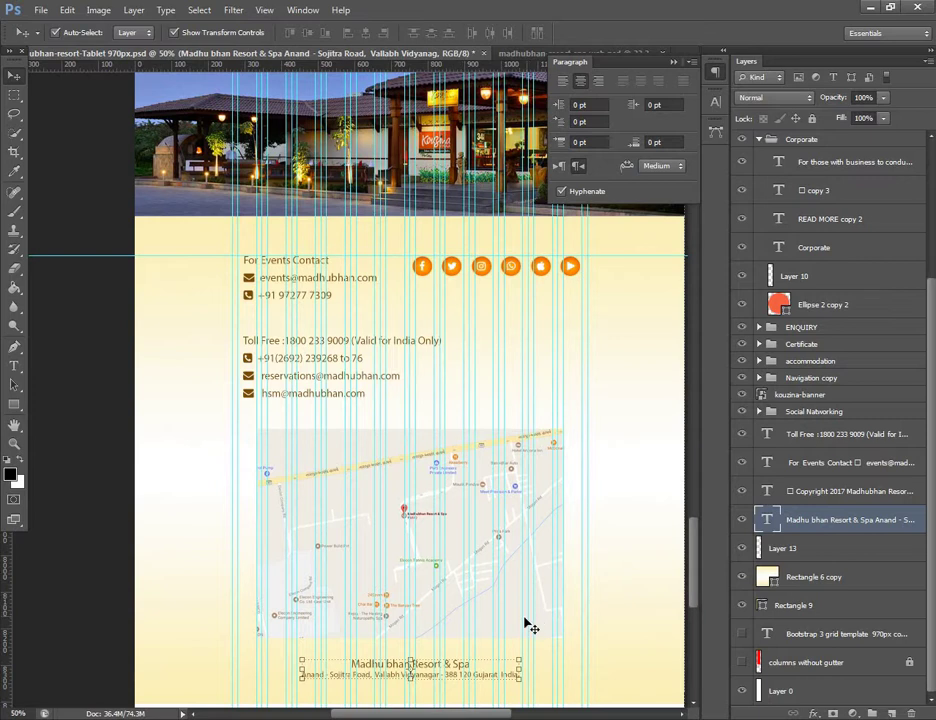
{"action": "scroll", "coordinate": [528, 627], "scroll_direction": "up", "scroll_amount": 1}
{"action": "scroll", "coordinate": [526, 628], "scroll_direction": "up", "scroll_amount": 1}
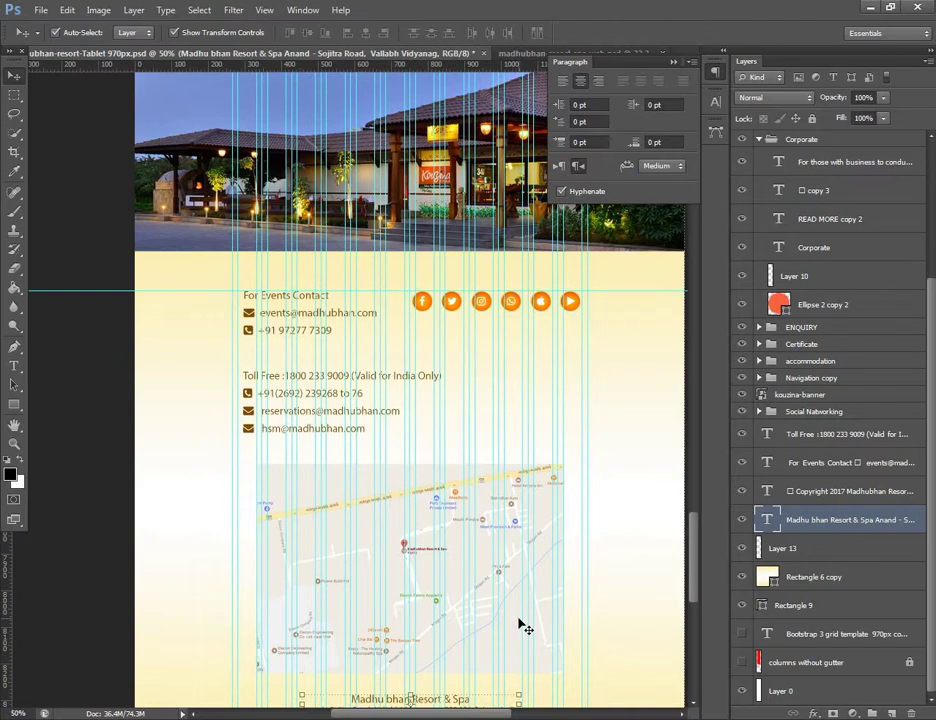
{"action": "scroll", "coordinate": [533, 607], "scroll_direction": "up", "scroll_amount": 2}
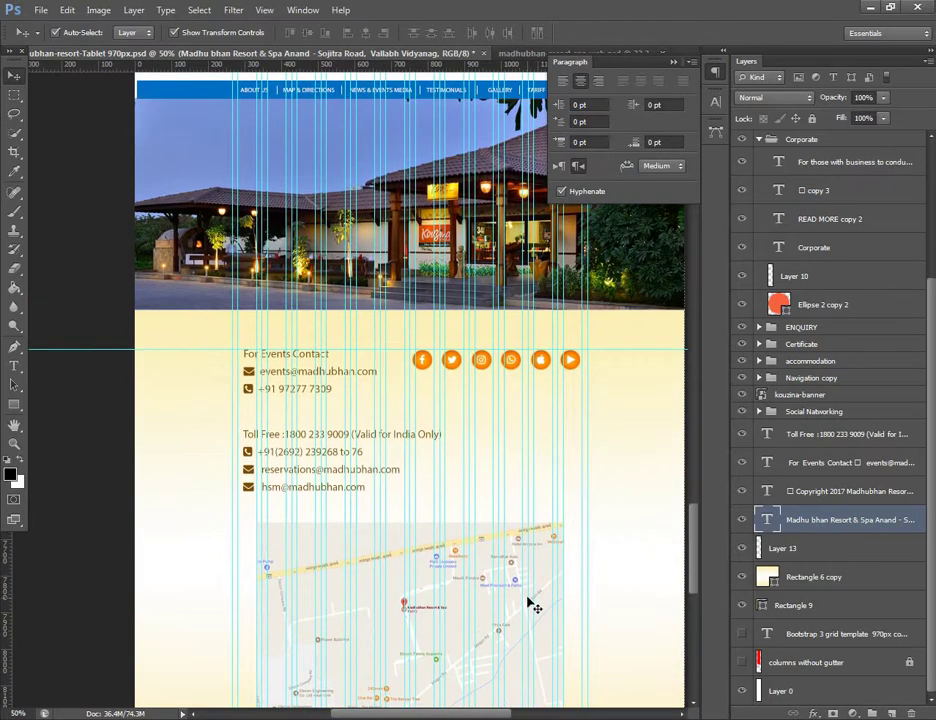
{"action": "key", "text": "ctrl+semicolon"}
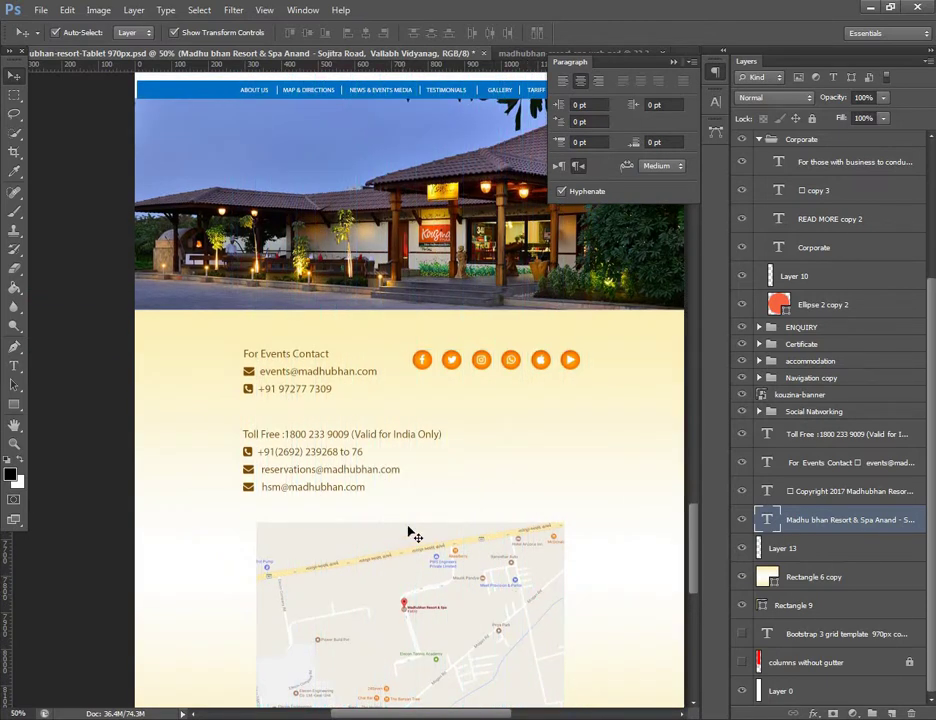
{"action": "scroll", "coordinate": [155, 216], "scroll_direction": "up", "scroll_amount": 5}
{"action": "left_click", "coordinate": [150, 250]}
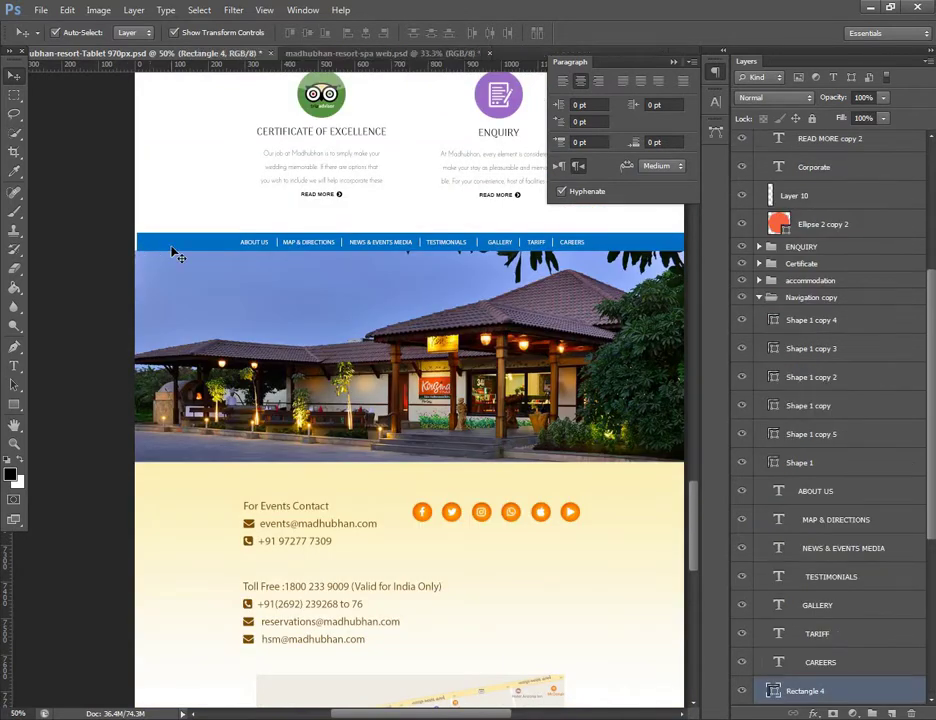
{"action": "key", "text": "ctrl+h"}
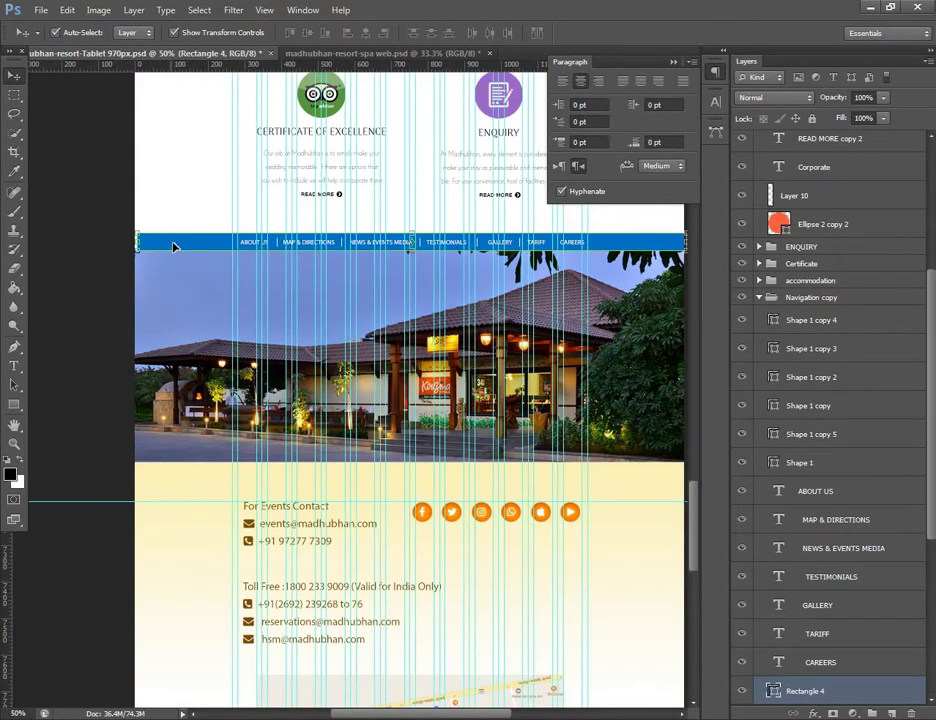
- Nudge the Navigation copy group's menu links slightly left
{"action": "left_click", "coordinate": [818, 298]}
{"action": "key", "text": "shift+Left"}
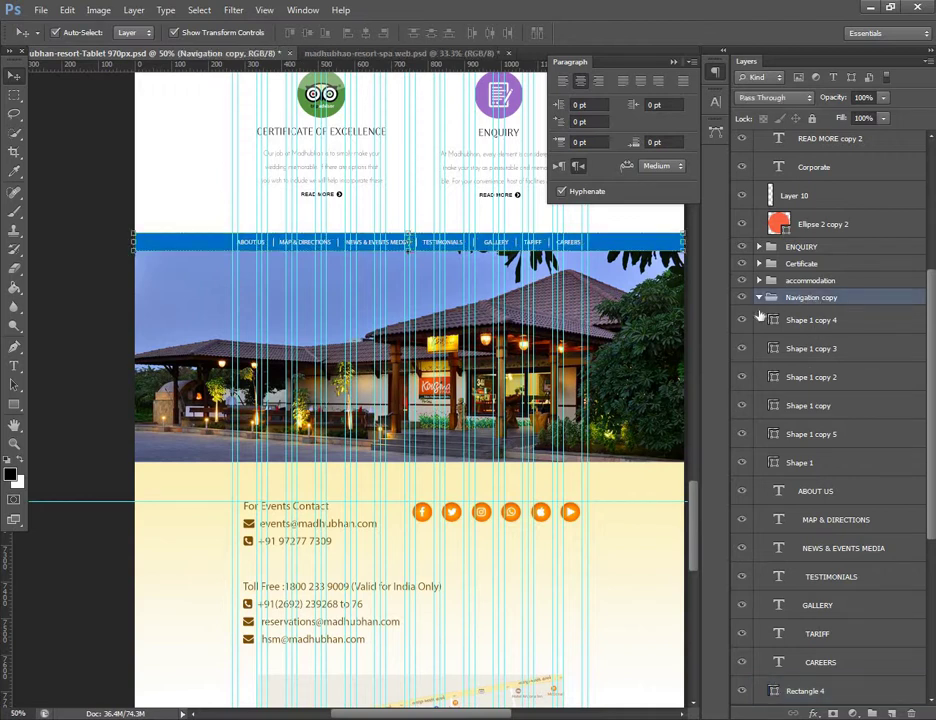
{"action": "key", "text": "Right"}
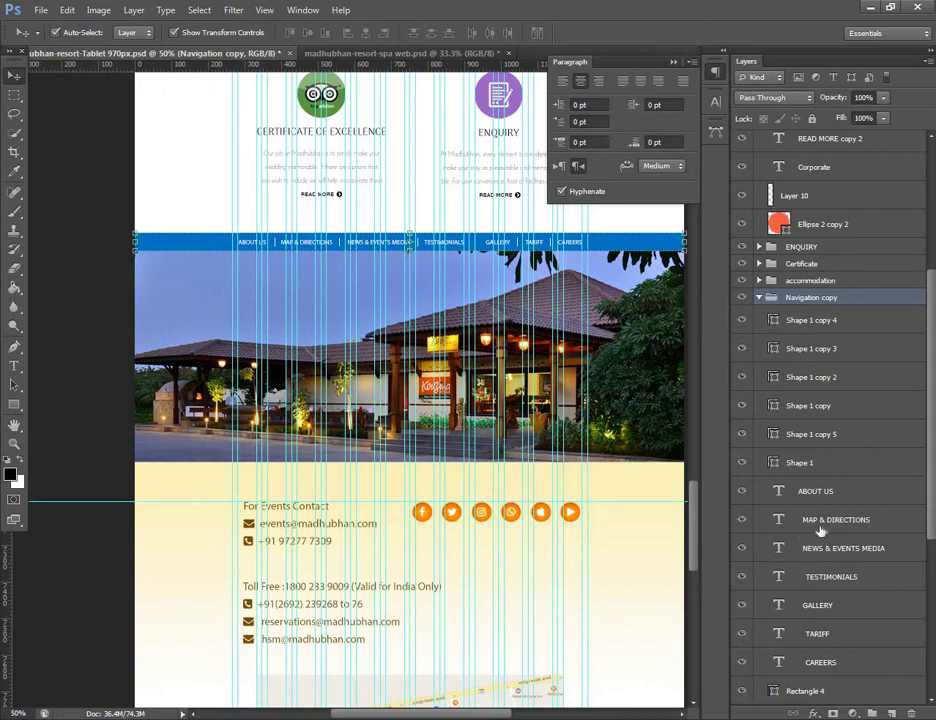
{"action": "left_click", "coordinate": [433, 509]}
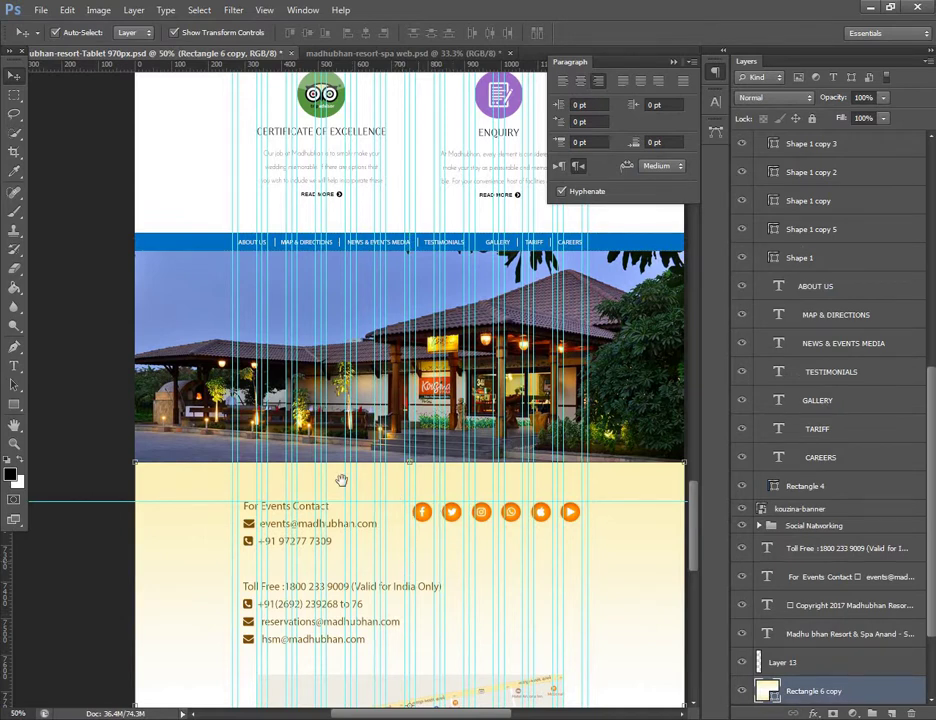
- Scale the map (Layer 13) to about 49% and move it up beside the toll-free contact lines
{"action": "left_click_drag", "start_coordinate": [341, 480], "coordinate": [232, 333]}
{"action": "left_click", "coordinate": [263, 569]}
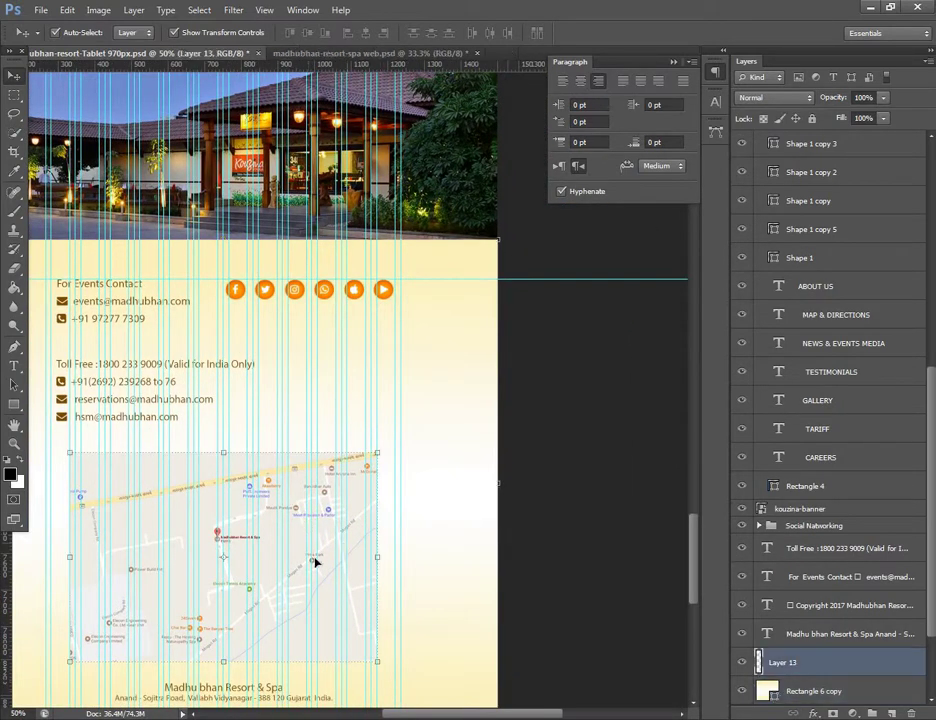
{"action": "left_click_drag", "start_coordinate": [71, 660], "coordinate": [237, 568]}
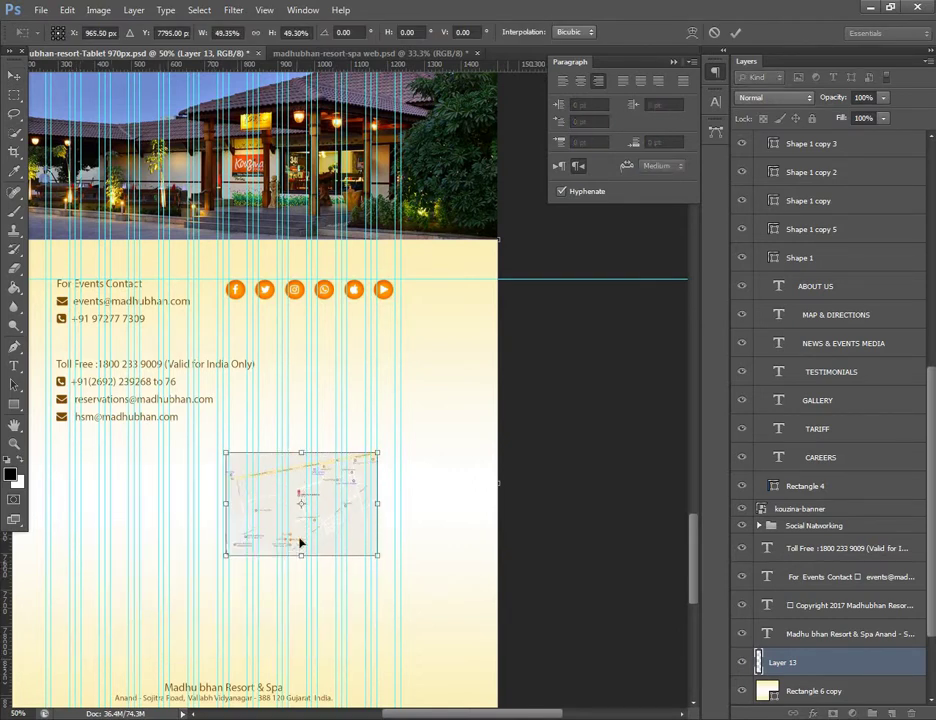
{"action": "mouse_move", "coordinate": [300, 548]}
{"action": "left_mouse_down"}
{"action": "mouse_move", "coordinate": [323, 410]}
{"action": "mouse_move", "coordinate": [316, 413]}
{"action": "left_mouse_up"}
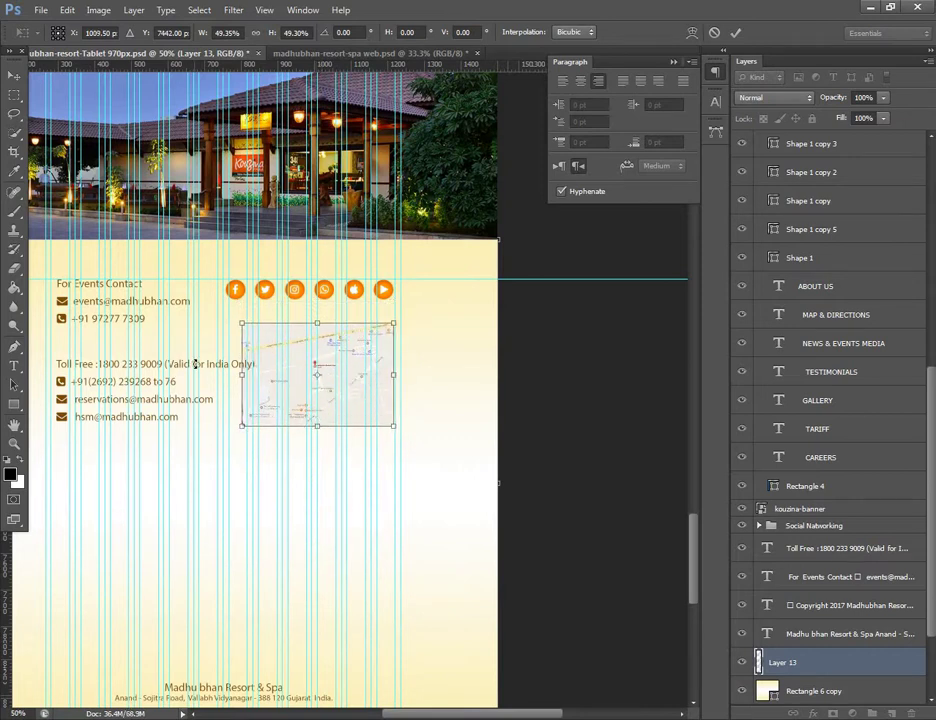
{"action": "key", "text": "Return"}
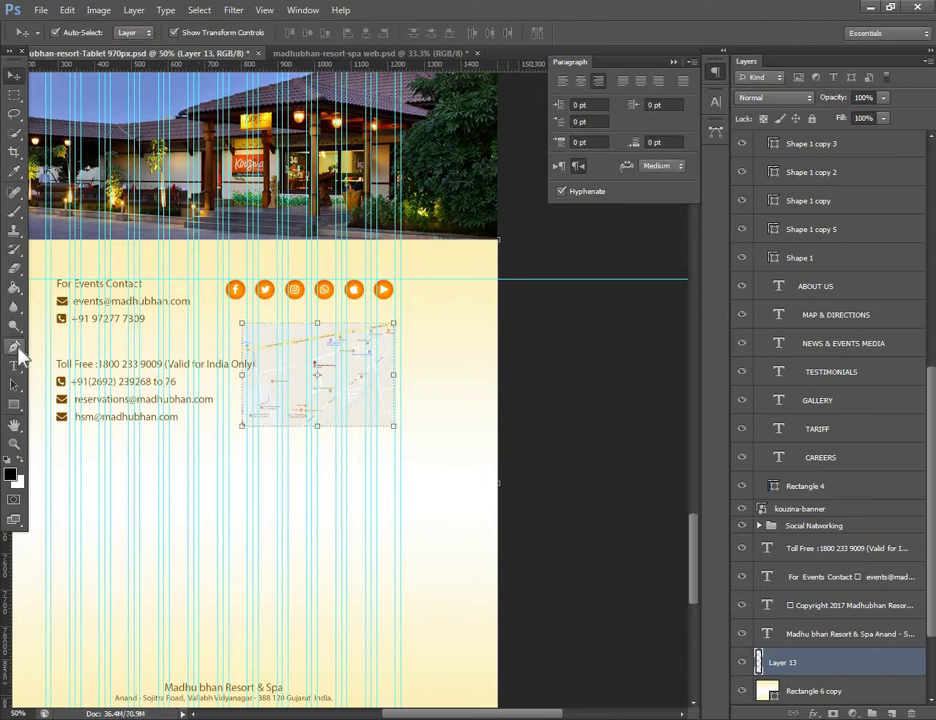
- Set the (Valid for India Only) note to 18 pt
{"action": "left_click", "coordinate": [15, 366]}
{"action": "key", "text": "ctrl+plus"}
{"action": "key", "text": "ctrl+plus"}
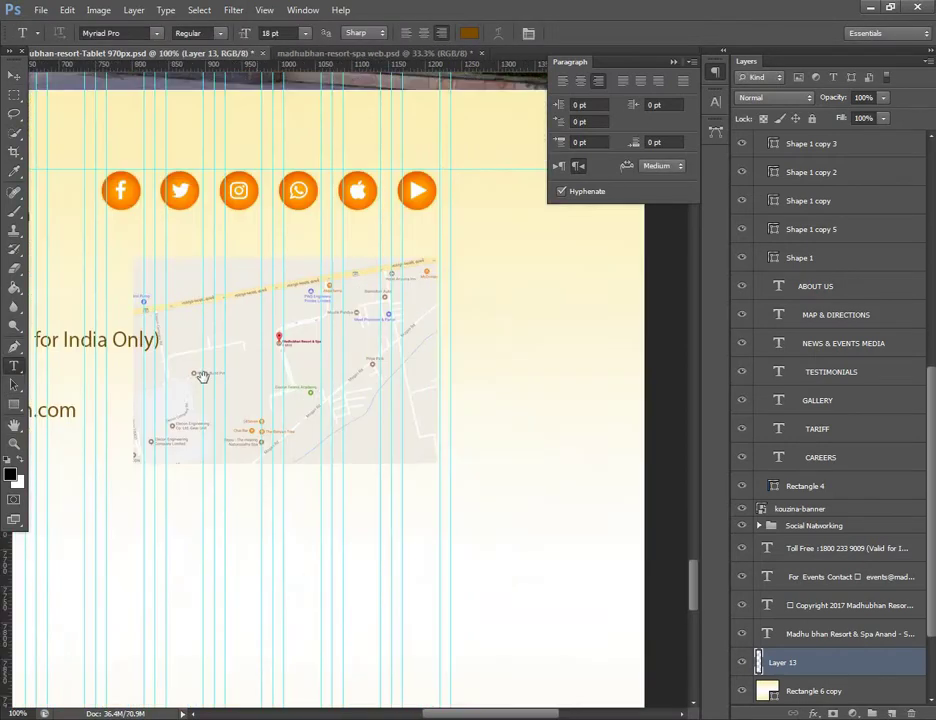
{"action": "left_click_drag", "start_coordinate": [201, 376], "coordinate": [389, 363]}
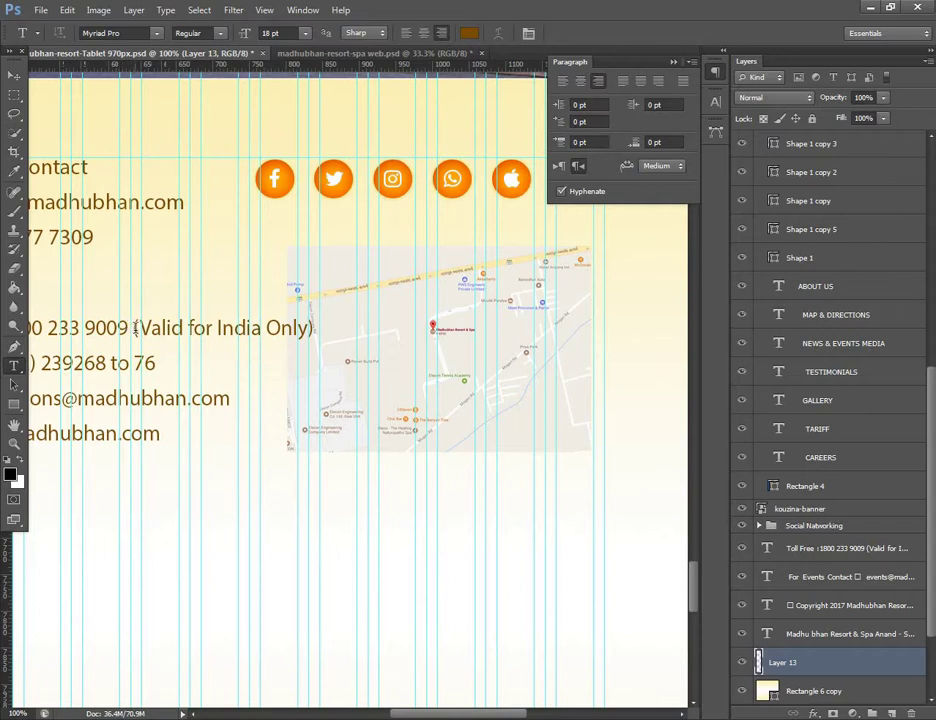
{"action": "left_click_drag", "start_coordinate": [133, 328], "coordinate": [314, 330]}
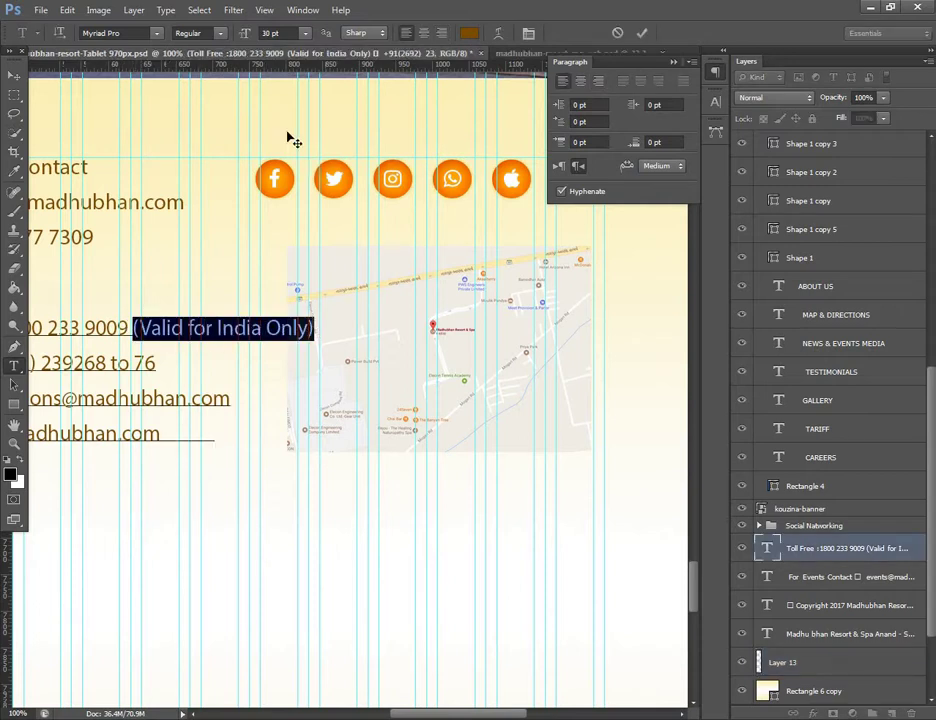
{"action": "left_click", "coordinate": [306, 33]}
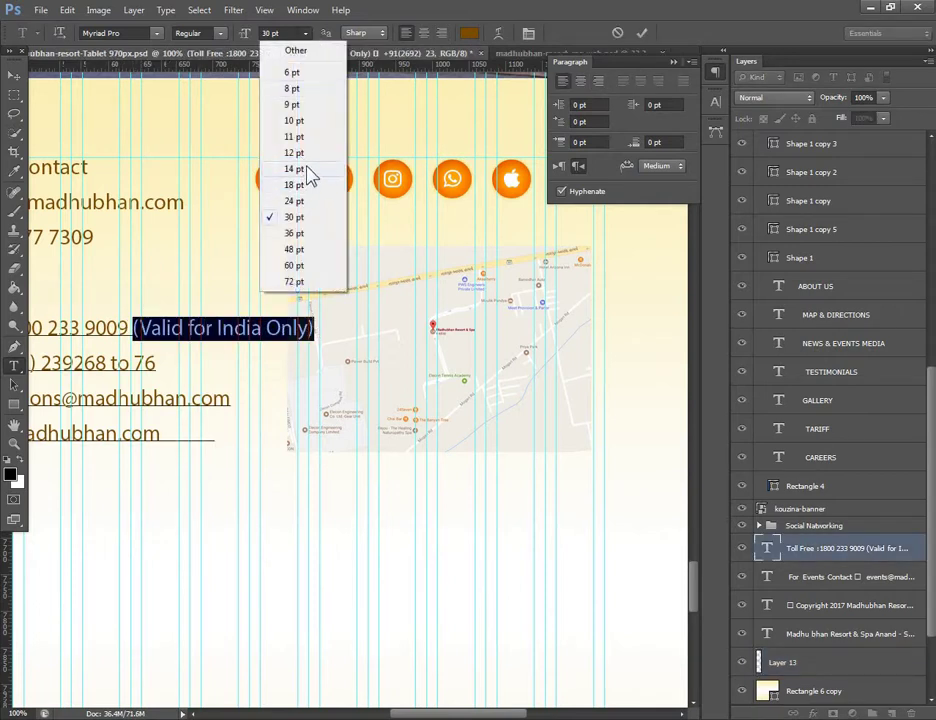
{"action": "left_click", "coordinate": [294, 169]}
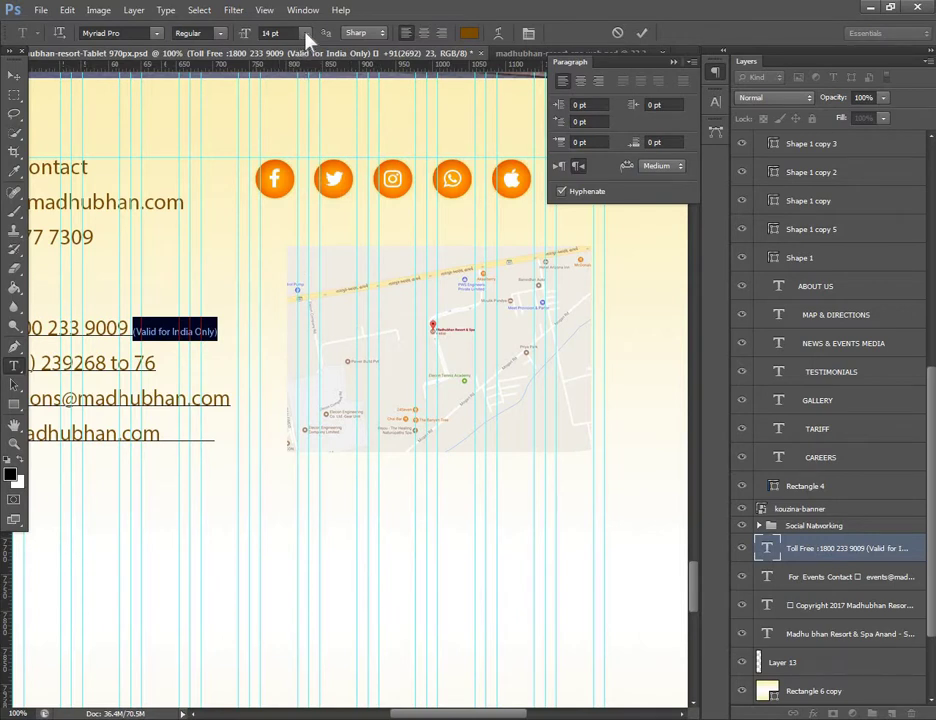
{"action": "left_click", "coordinate": [306, 33]}
{"action": "left_click", "coordinate": [296, 185]}
{"action": "left_click", "coordinate": [14, 76]}
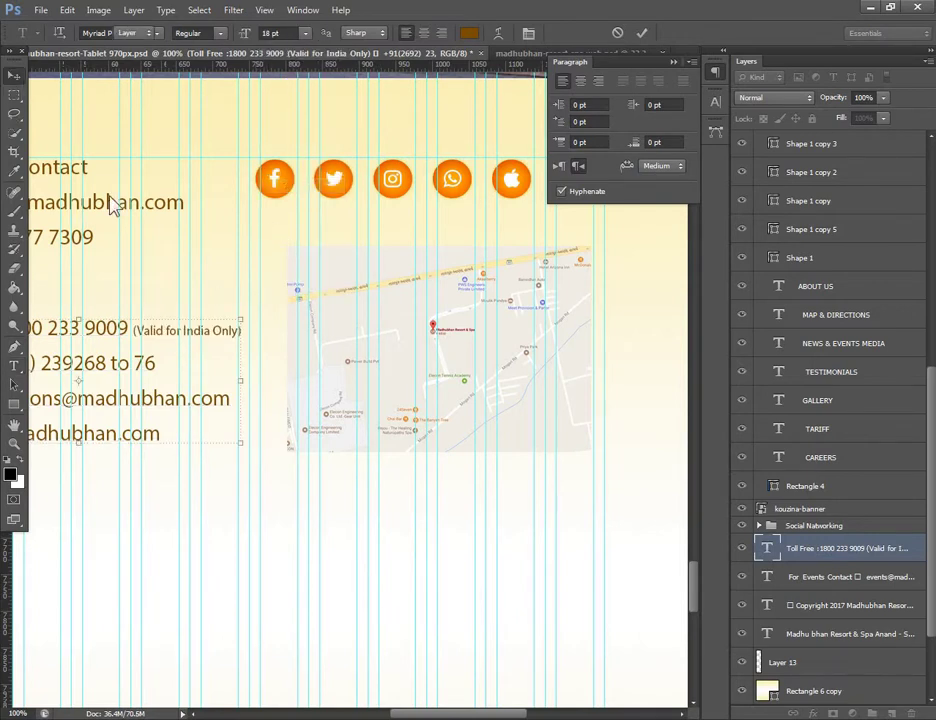
- Enlarge the map layer slightly and apply the transform
{"action": "left_click", "coordinate": [334, 326]}
{"action": "left_click_drag", "start_coordinate": [289, 451], "coordinate": [283, 454]}
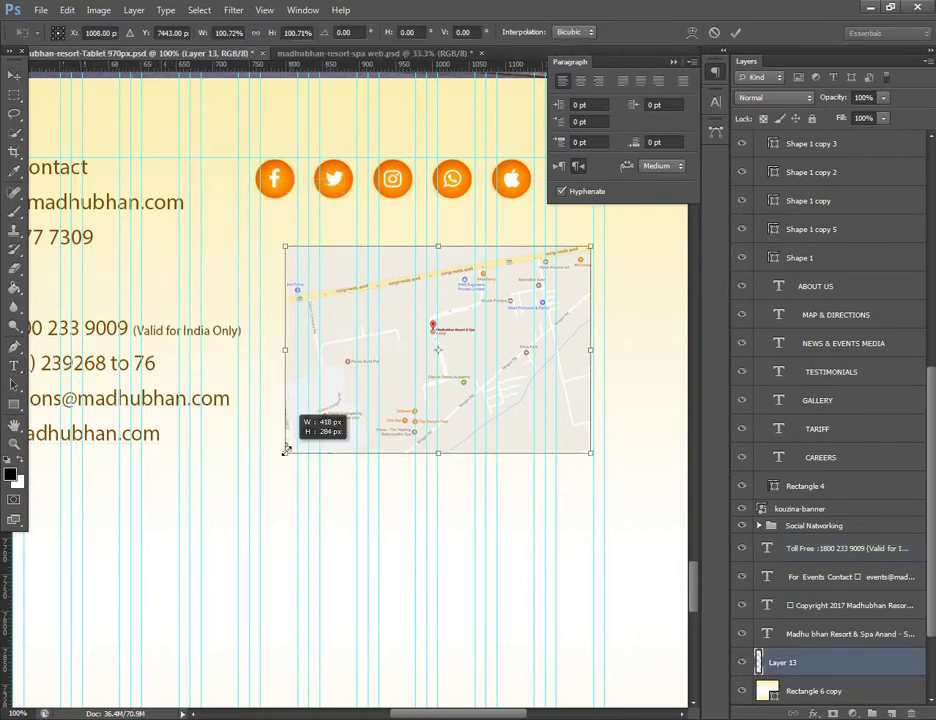
{"action": "left_click", "coordinate": [113, 400]}
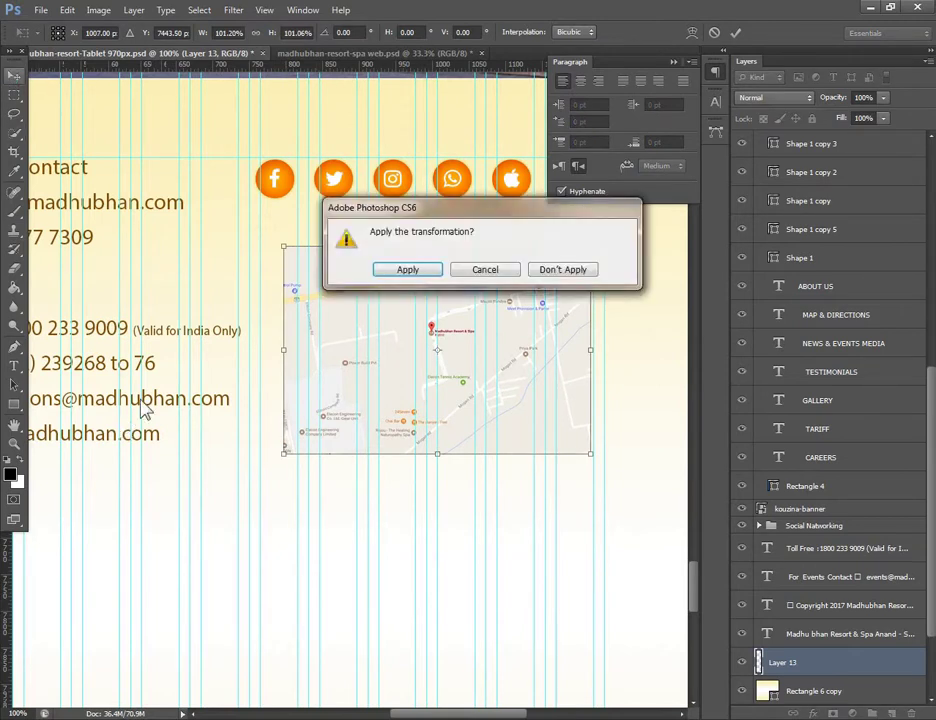
{"action": "left_click", "coordinate": [345, 269]}
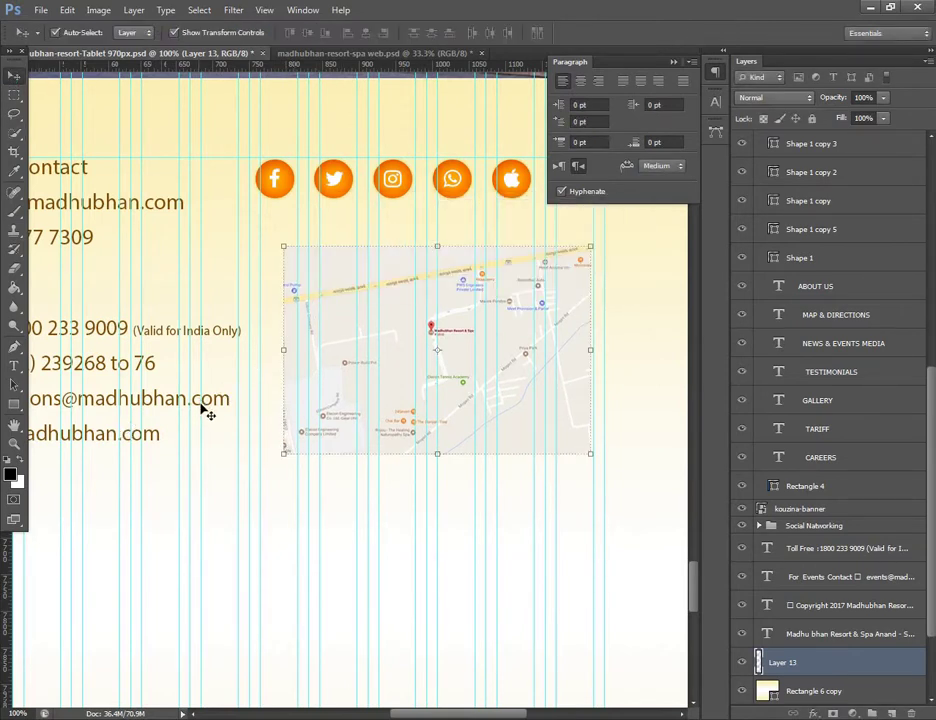
- Align the Toll Free text's bottom edge with the map, then nudge both up slightly
{"action": "left_click", "coordinate": [205, 407], "text": "shift"}
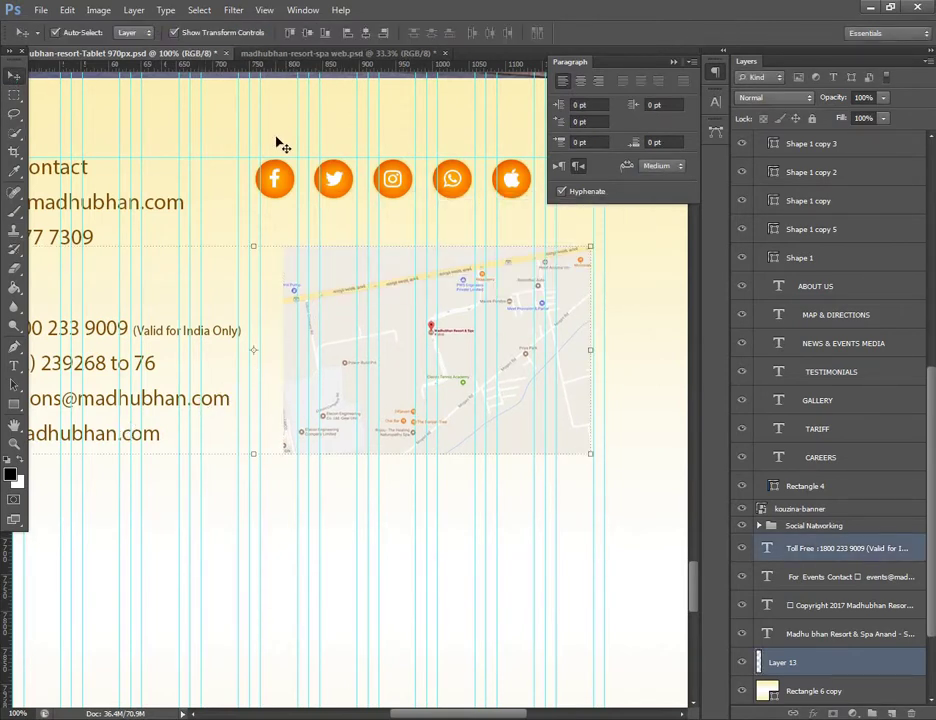
{"action": "left_click", "coordinate": [331, 33]}
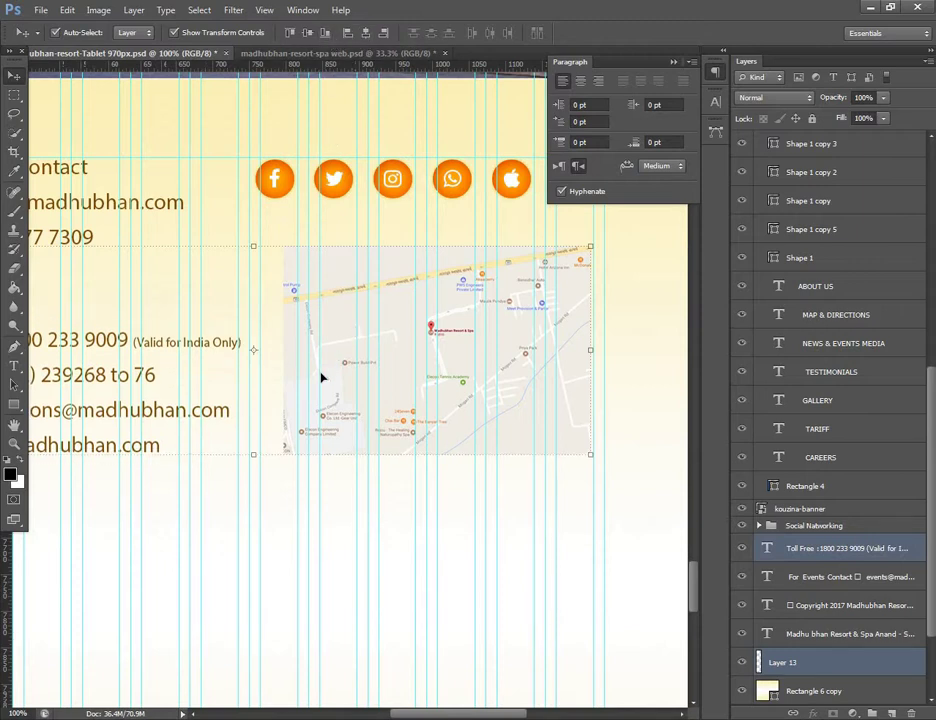
{"action": "key", "text": "ctrl+minus"}
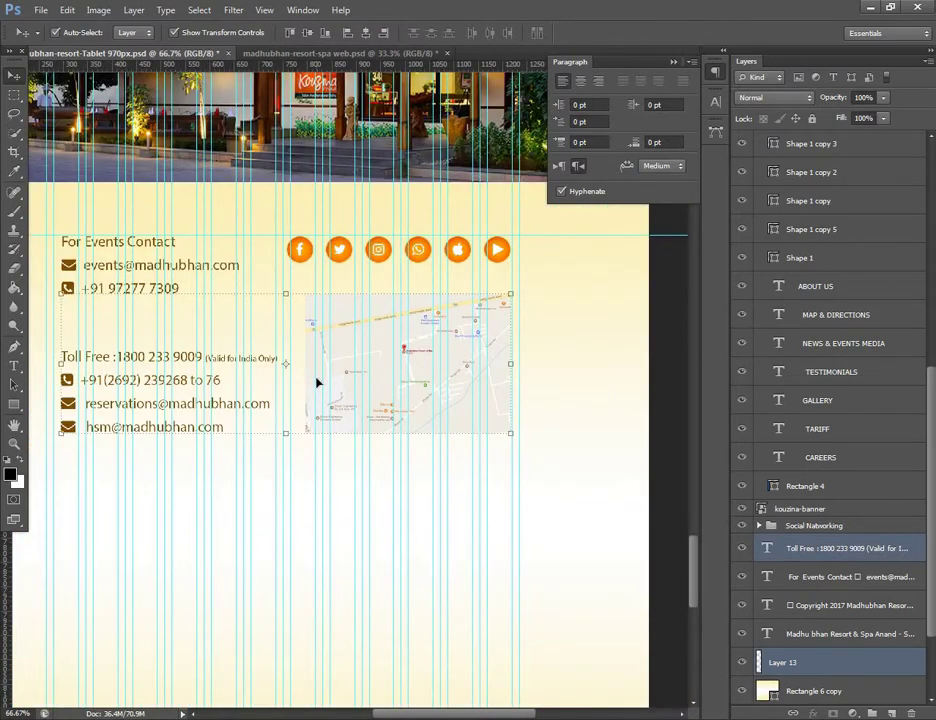
{"action": "key", "text": "Up"}
{"action": "key", "text": "Up"}
{"action": "key", "text": "Up"}
{"action": "left_click", "coordinate": [428, 438]}
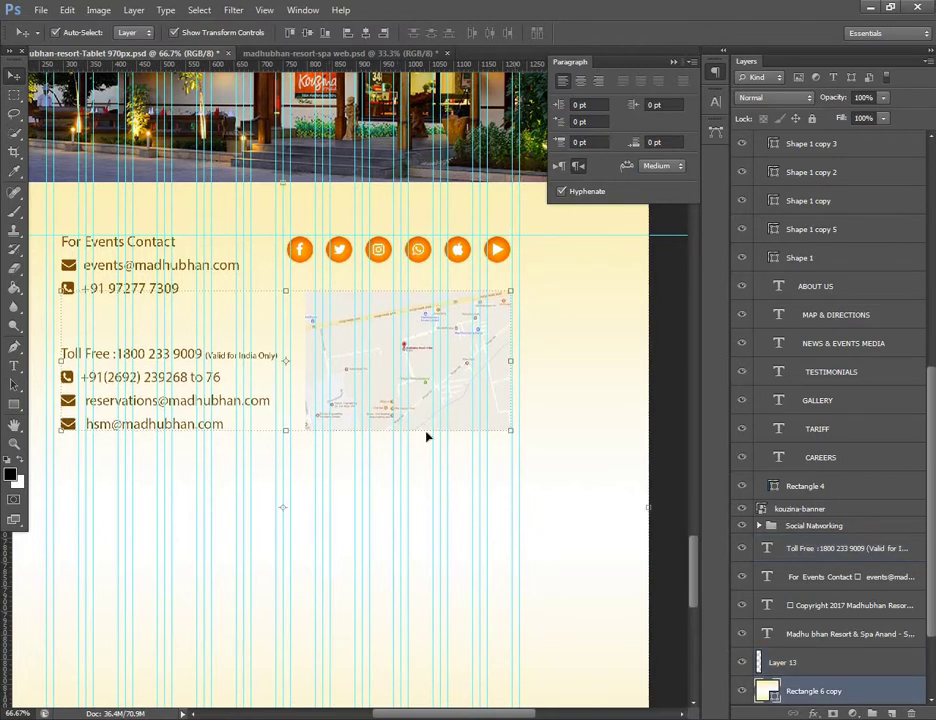
{"action": "left_click", "coordinate": [425, 425]}
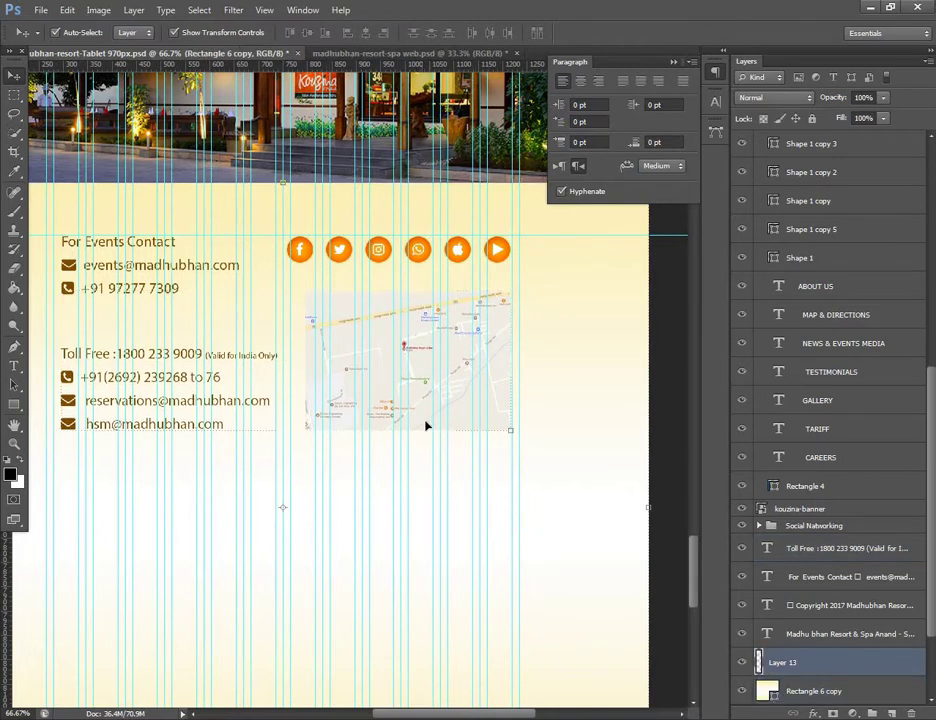
{"action": "scroll", "coordinate": [405, 540], "scroll_direction": "down", "scroll_amount": 3}
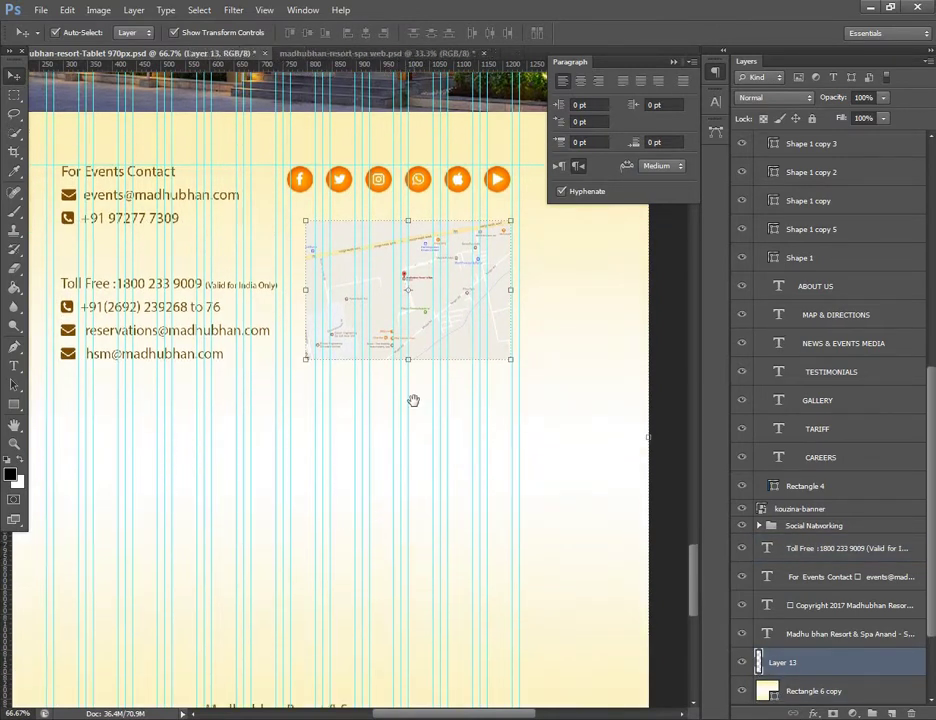
{"action": "scroll", "coordinate": [320, 569], "scroll_direction": "down", "scroll_amount": 5}
- Adjust the paragraph alignment of the footer address and resort name text
{"action": "double_click", "coordinate": [320, 571]}
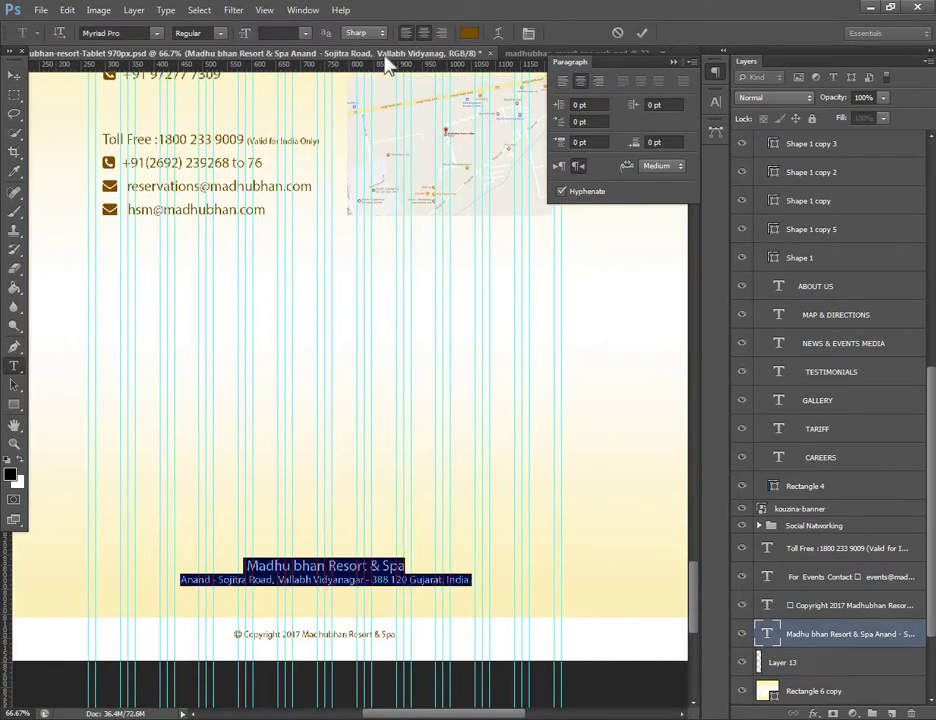
{"action": "key", "text": "ctrl+shift+l"}
{"action": "left_click", "coordinate": [14, 75]}
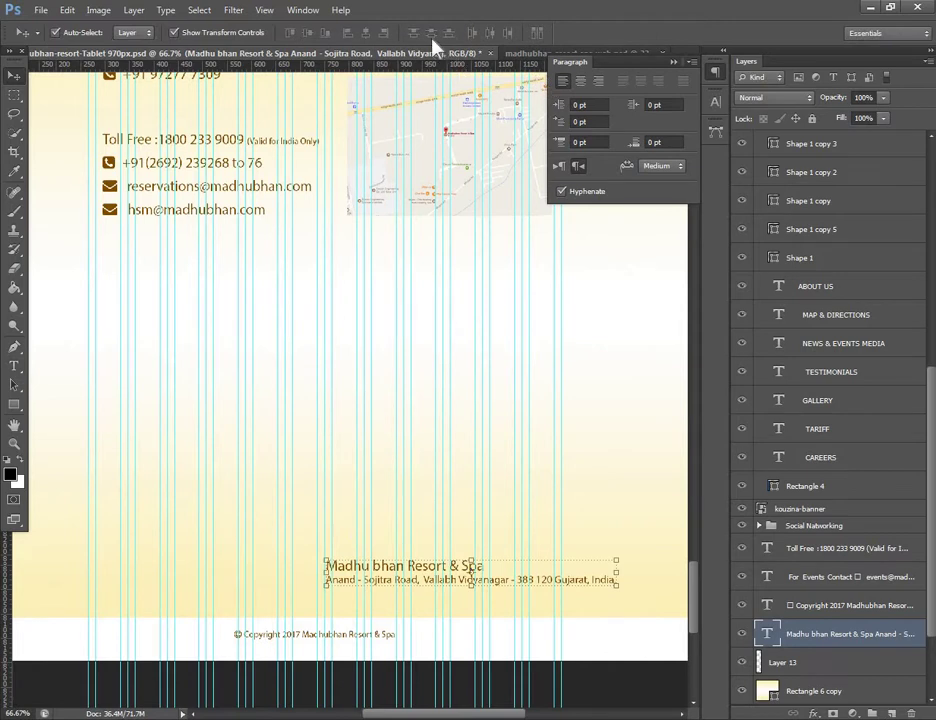
{"action": "double_click", "coordinate": [766, 634]}
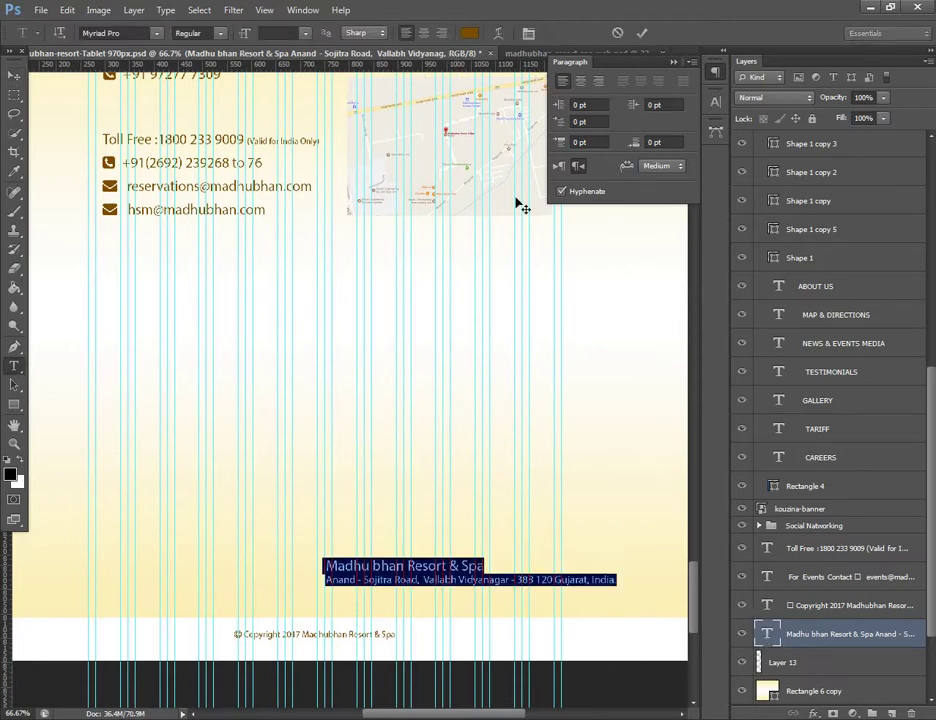
{"action": "left_click", "coordinate": [424, 33]}
{"action": "left_click", "coordinate": [15, 75]}
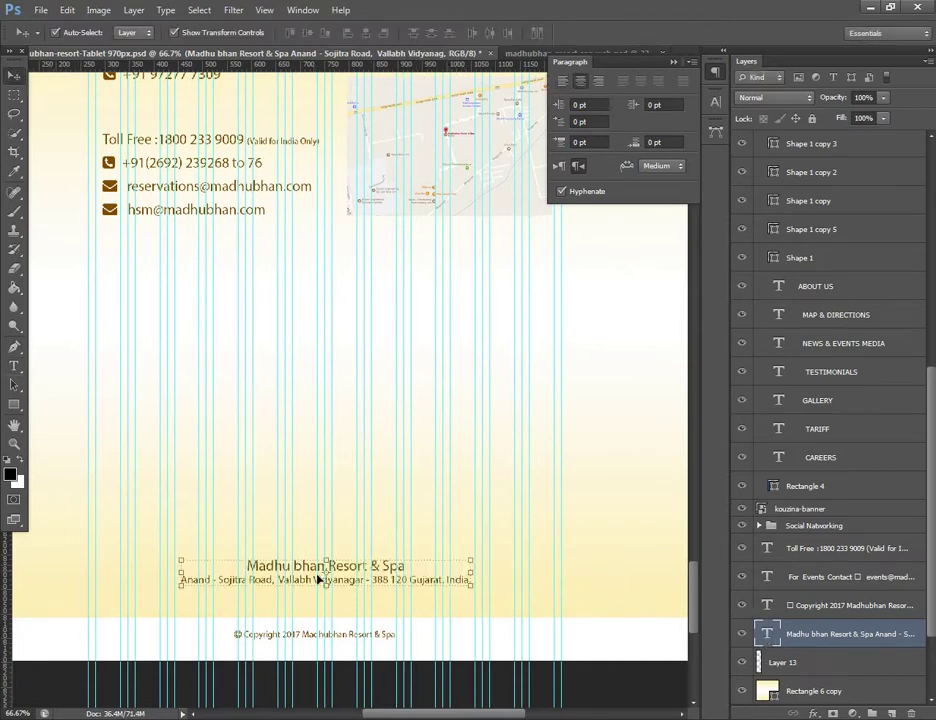
- Move the resort name and address up below the emails and left-align them
{"action": "mouse_move", "coordinate": [309, 570]}
{"action": "left_mouse_down"}
{"action": "mouse_move", "coordinate": [327, 262]}
{"action": "mouse_move", "coordinate": [409, 236]}
{"action": "left_mouse_up"}
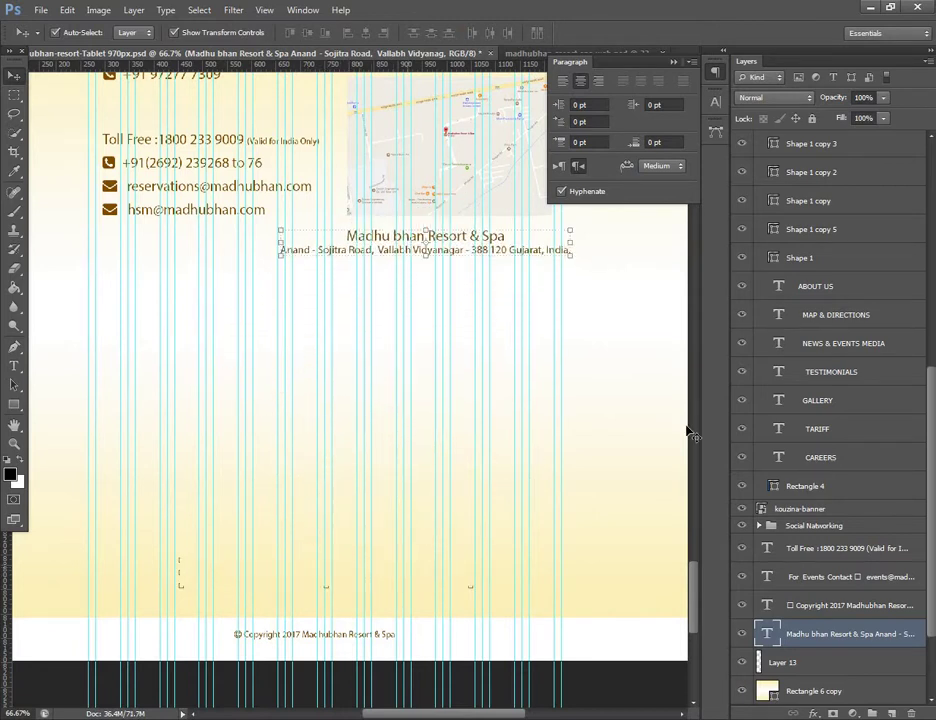
{"action": "double_click", "coordinate": [770, 636]}
{"action": "left_click", "coordinate": [406, 33]}
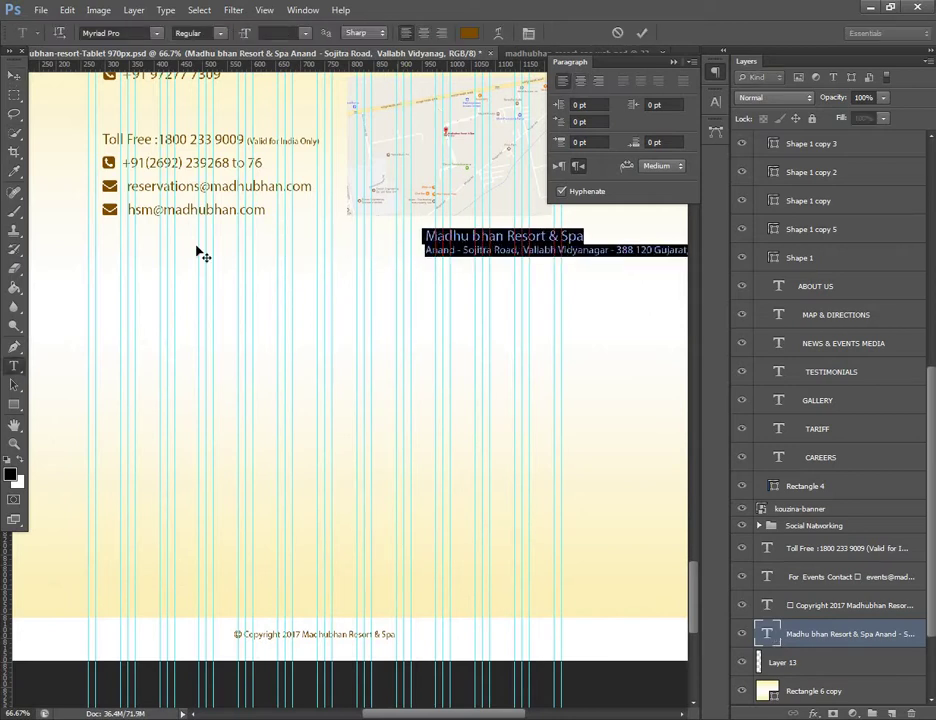
{"action": "left_click", "coordinate": [13, 76]}
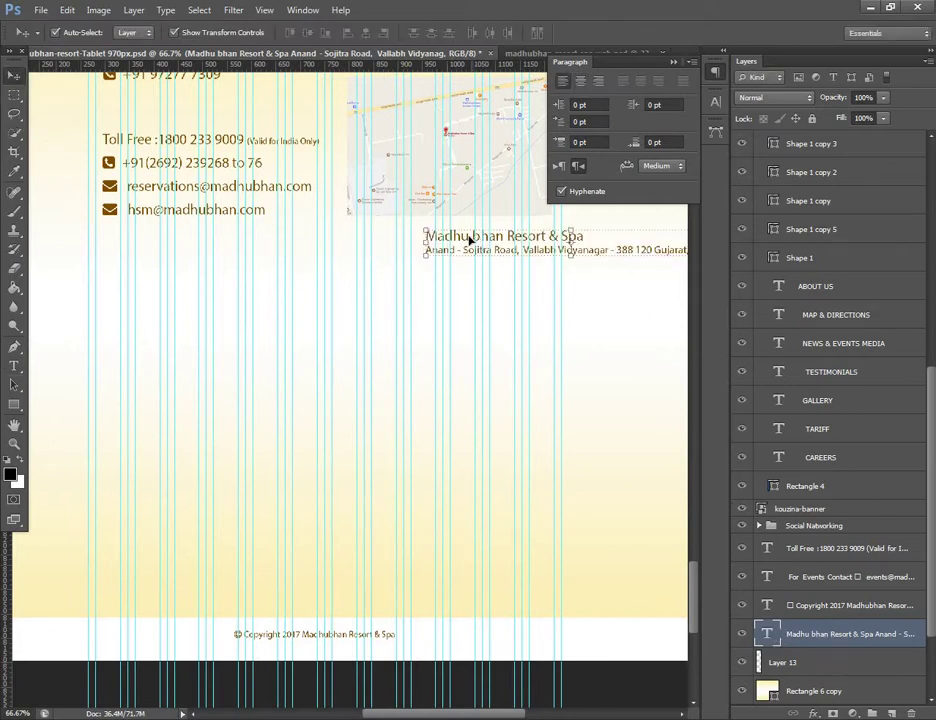
- Shift the address block into the contact column, aligning left edges with Toll Free
{"action": "mouse_move", "coordinate": [469, 240]}
{"action": "left_mouse_down"}
{"action": "mouse_move", "coordinate": [142, 250]}
{"action": "mouse_move", "coordinate": [172, 215]}
{"action": "left_mouse_up"}
{"action": "left_click", "coordinate": [176, 215], "text": "shift"}
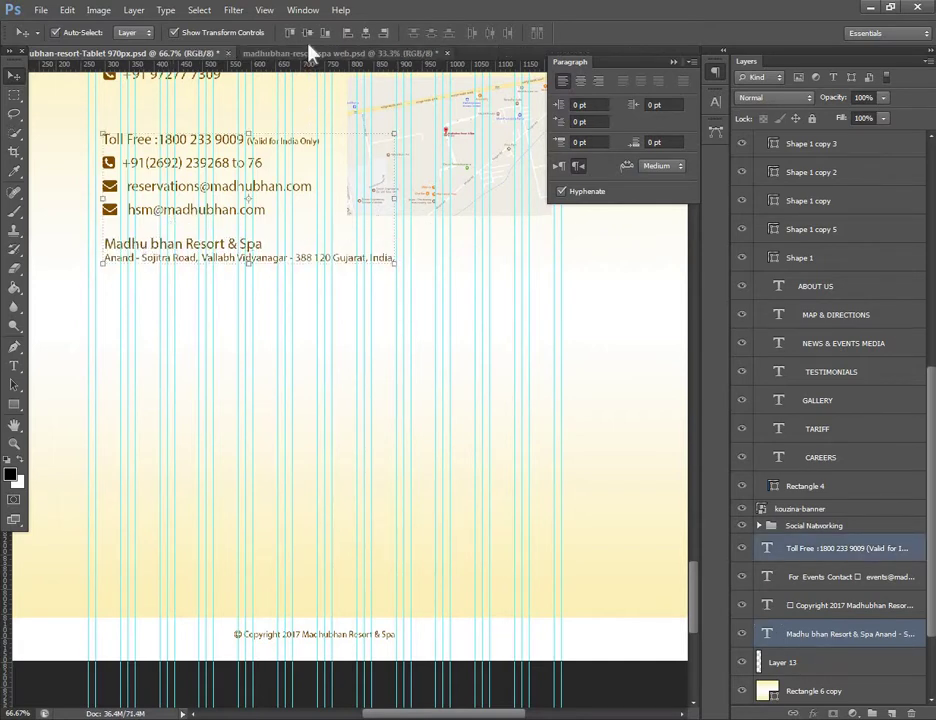
{"action": "left_click", "coordinate": [346, 33]}
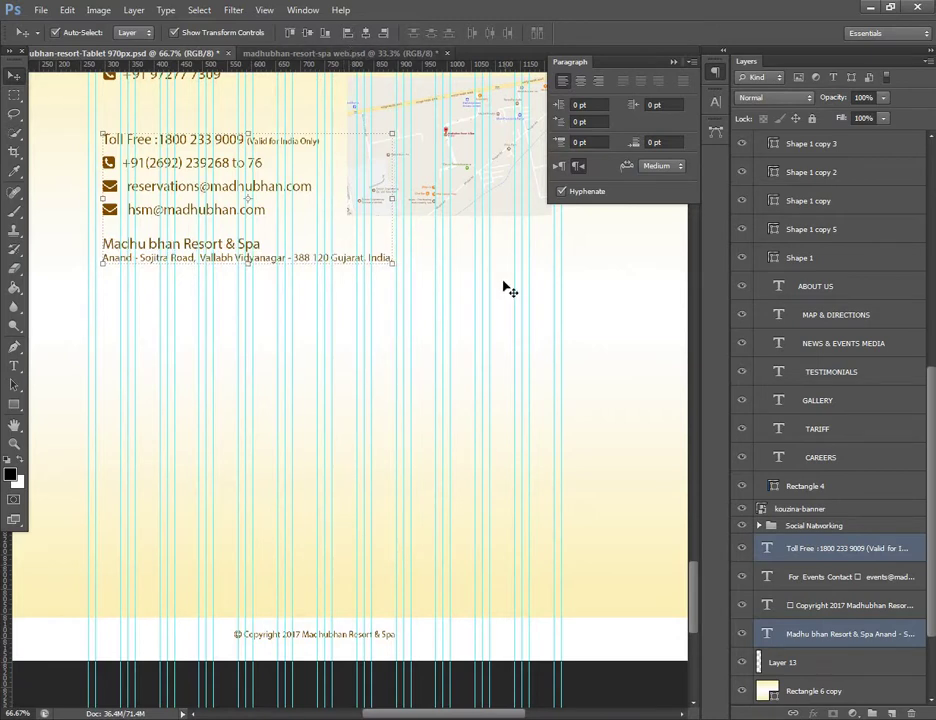
{"action": "left_click", "coordinate": [521, 370]}
{"action": "scroll", "coordinate": [521, 370], "scroll_direction": "up", "scroll_amount": 2}
- Scale the footer map to about 104%, lower it slightly, and apply the transform
{"action": "left_click", "coordinate": [456, 330]}
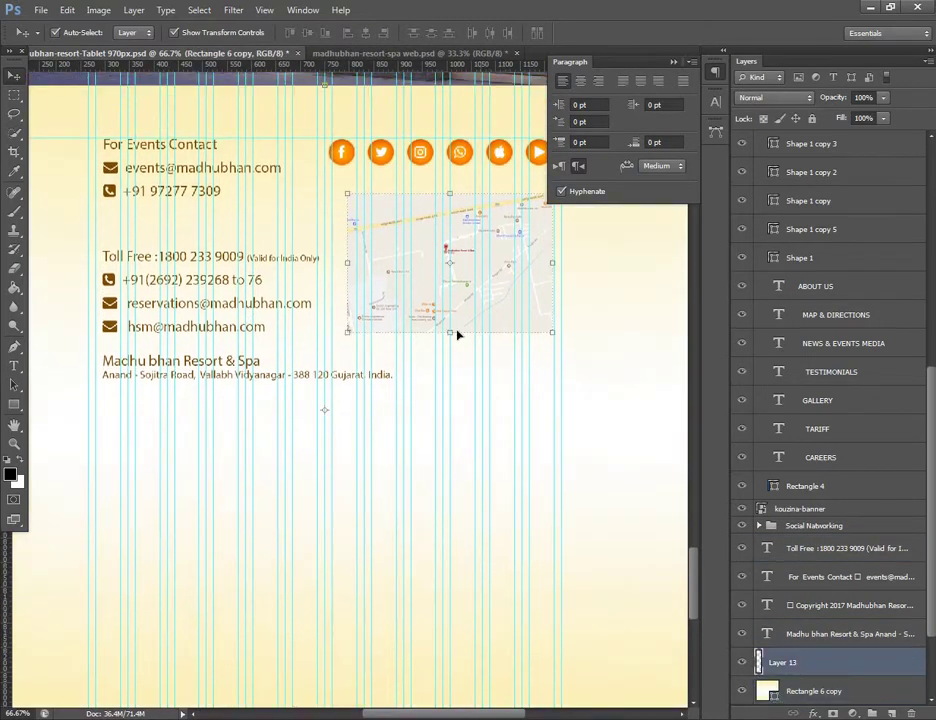
{"action": "left_click_drag", "start_coordinate": [347, 331], "coordinate": [339, 338]}
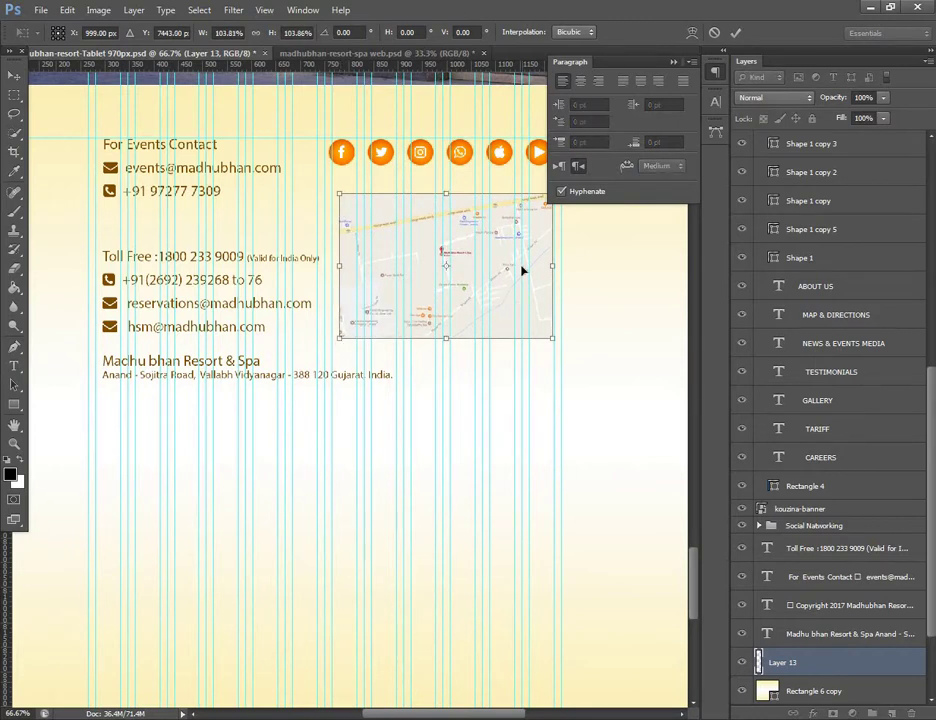
{"action": "left_click_drag", "start_coordinate": [522, 267], "coordinate": [522, 284]}
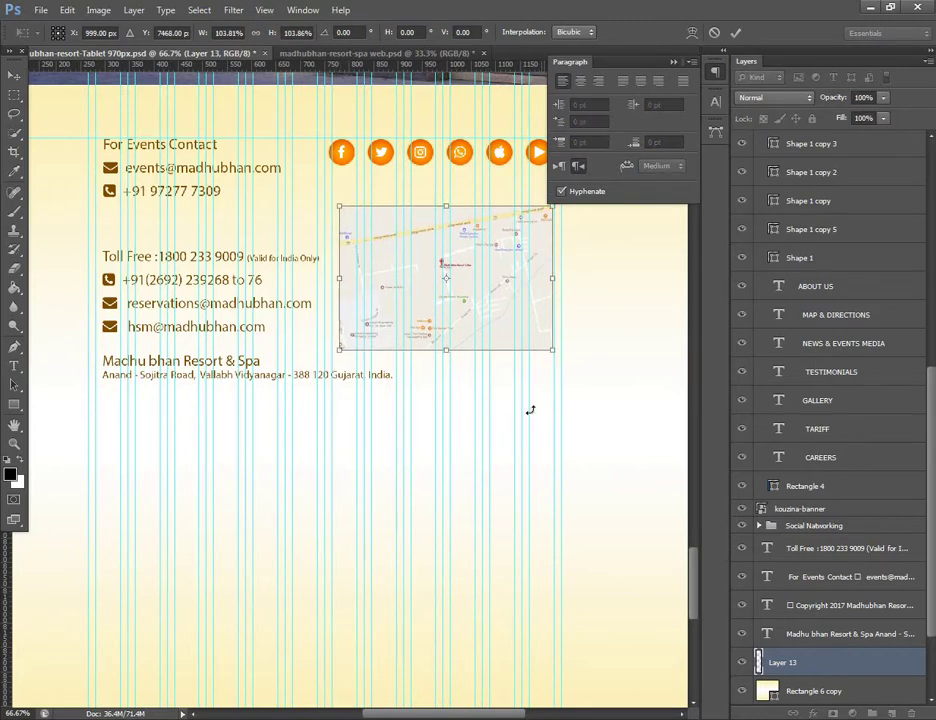
{"action": "key", "text": "ctrl+minus"}
{"action": "key", "text": "ctrl+minus"}
{"action": "key", "text": "ctrl+plus"}
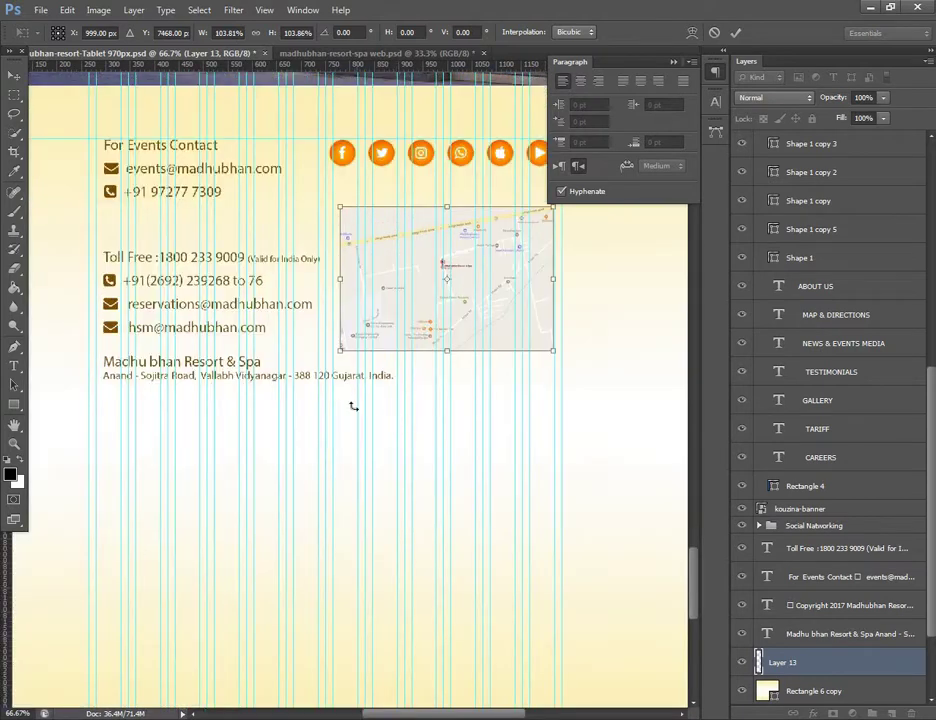
{"action": "key", "text": "ctrl+plus"}
{"action": "key", "text": "ctrl+plus"}
{"action": "left_click", "coordinate": [13, 75]}
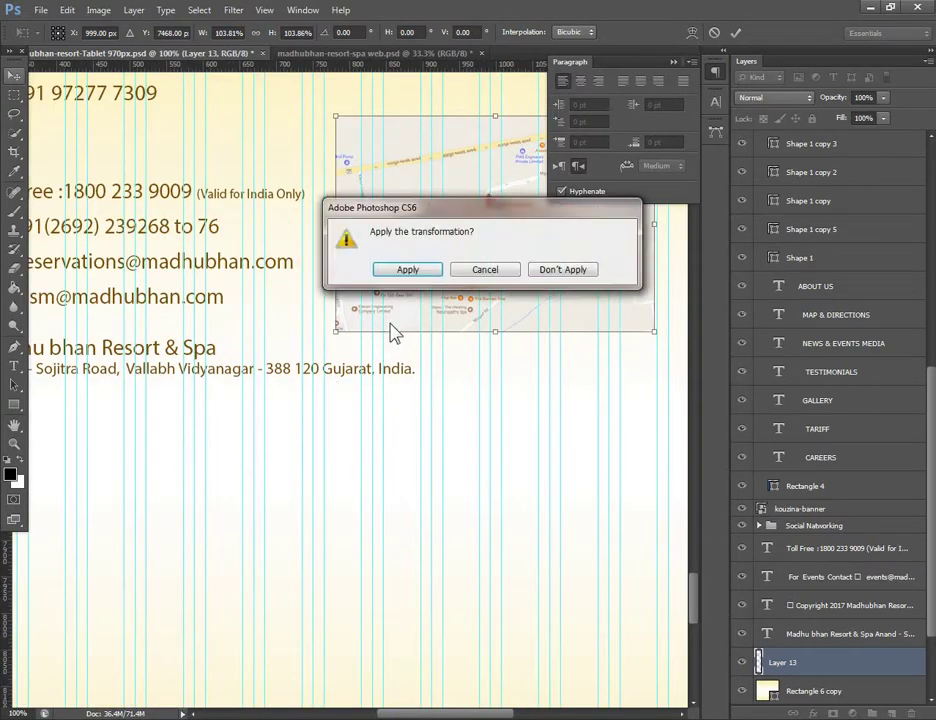
{"action": "left_click", "coordinate": [349, 328]}
{"action": "left_click", "coordinate": [203, 372]}
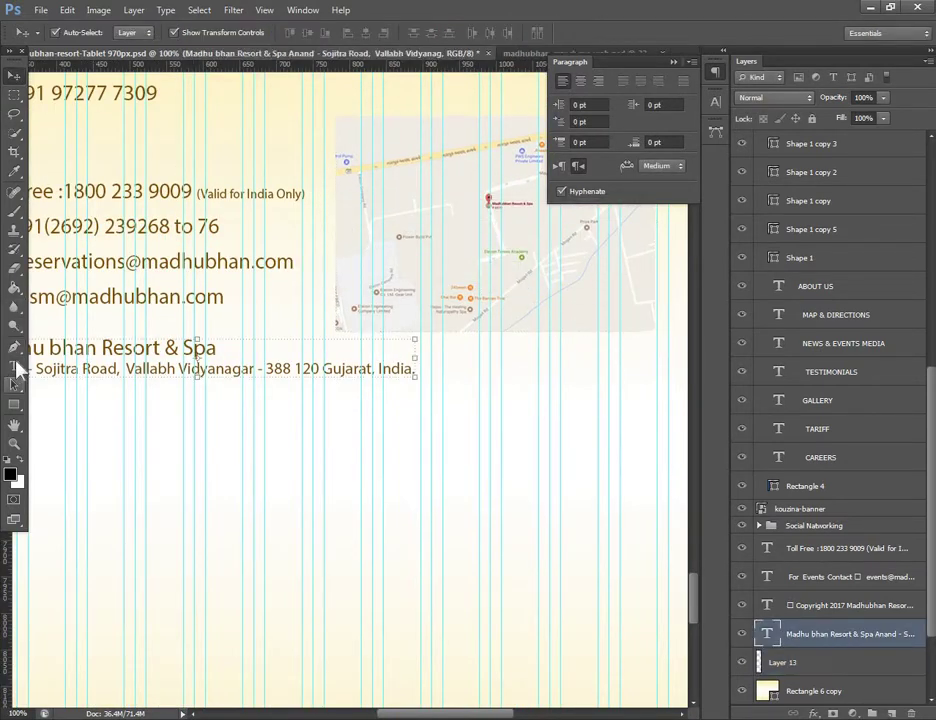
- Break the resort address onto a second line after 'Road,'
{"action": "left_click", "coordinate": [14, 366]}
{"action": "left_click", "coordinate": [124, 370]}
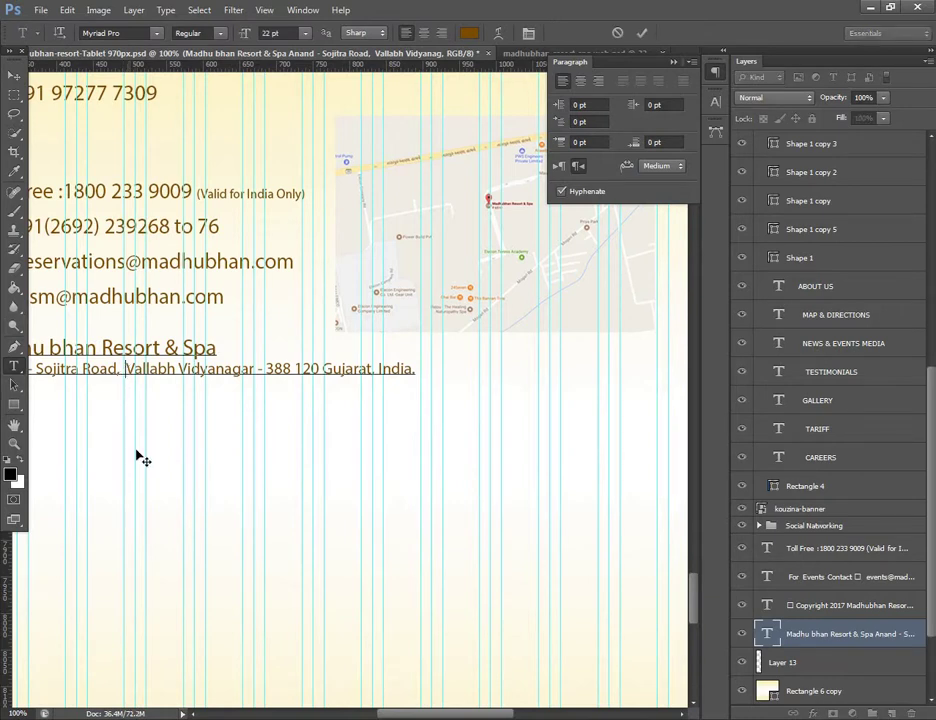
{"action": "key", "text": "Return"}
{"action": "left_click", "coordinate": [13, 75]}
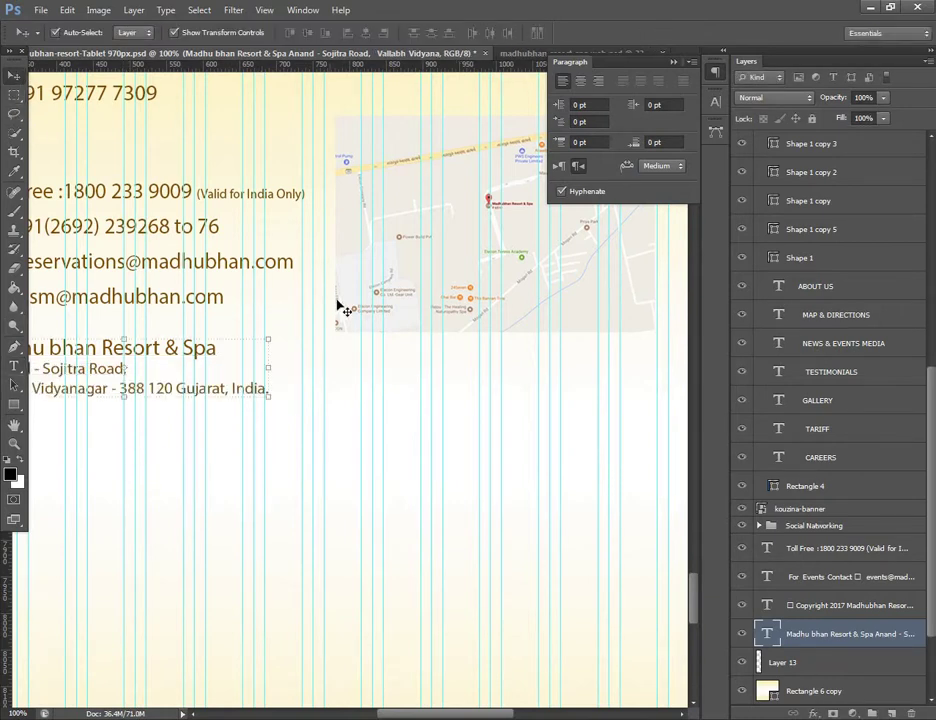
- Enlarge the map and align its bottom edge with the resort address text
{"action": "left_click", "coordinate": [338, 305]}
{"action": "scroll", "coordinate": [466, 427], "scroll_direction": "up", "scroll_amount": 2}
{"action": "scroll", "coordinate": [464, 426], "scroll_direction": "up", "scroll_amount": 3}
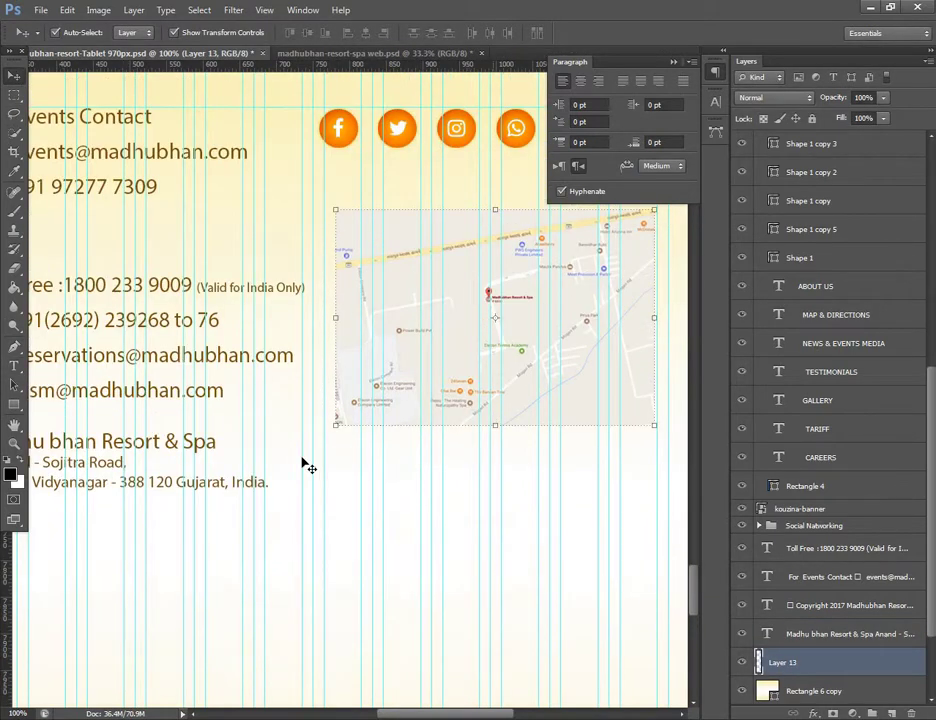
{"action": "left_click_drag", "start_coordinate": [338, 426], "coordinate": [324, 432]}
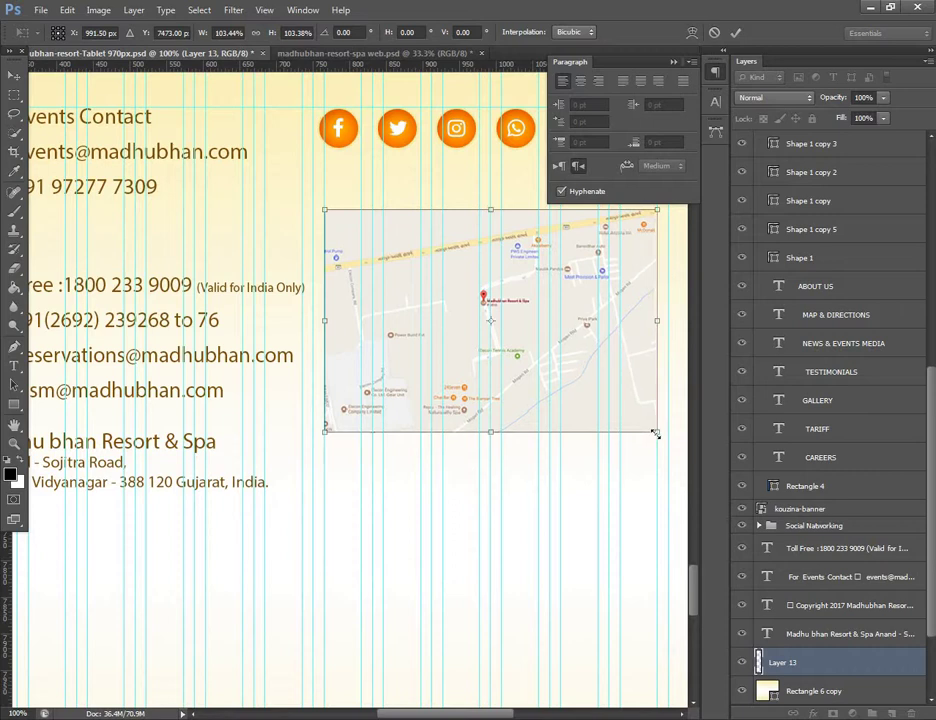
{"action": "left_click_drag", "start_coordinate": [653, 433], "coordinate": [657, 432]}
{"action": "key", "text": "Return"}
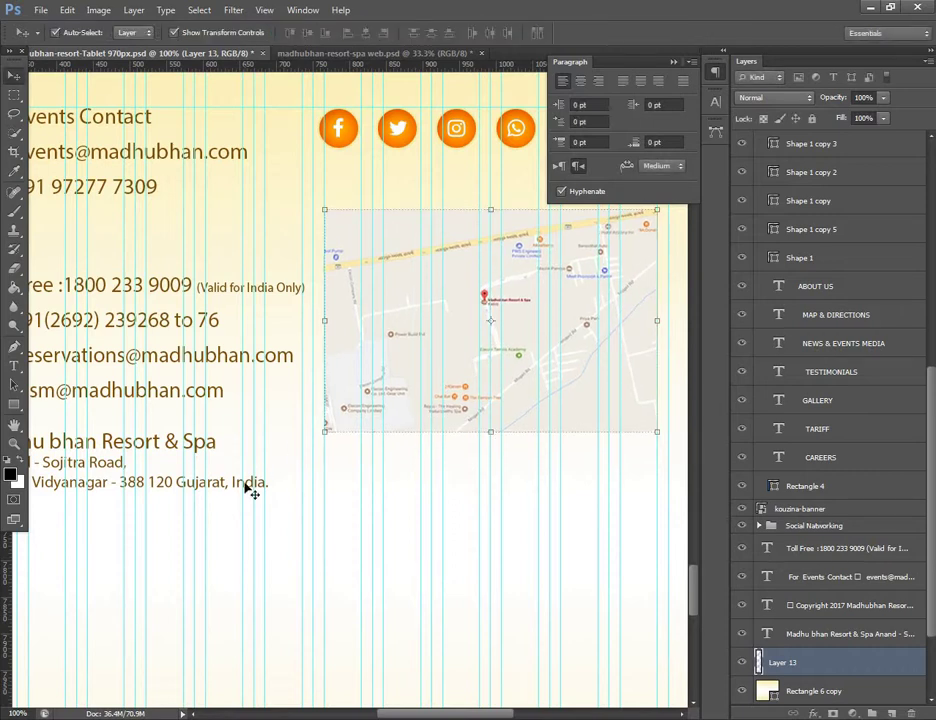
{"action": "left_click", "coordinate": [249, 490], "text": "shift"}
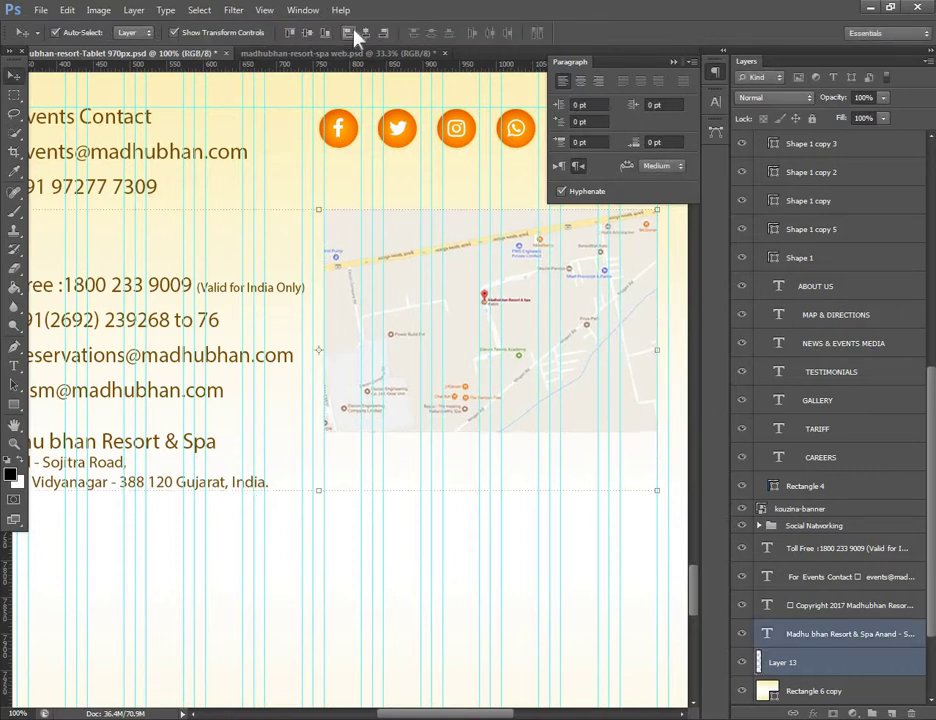
{"action": "left_click", "coordinate": [325, 33]}
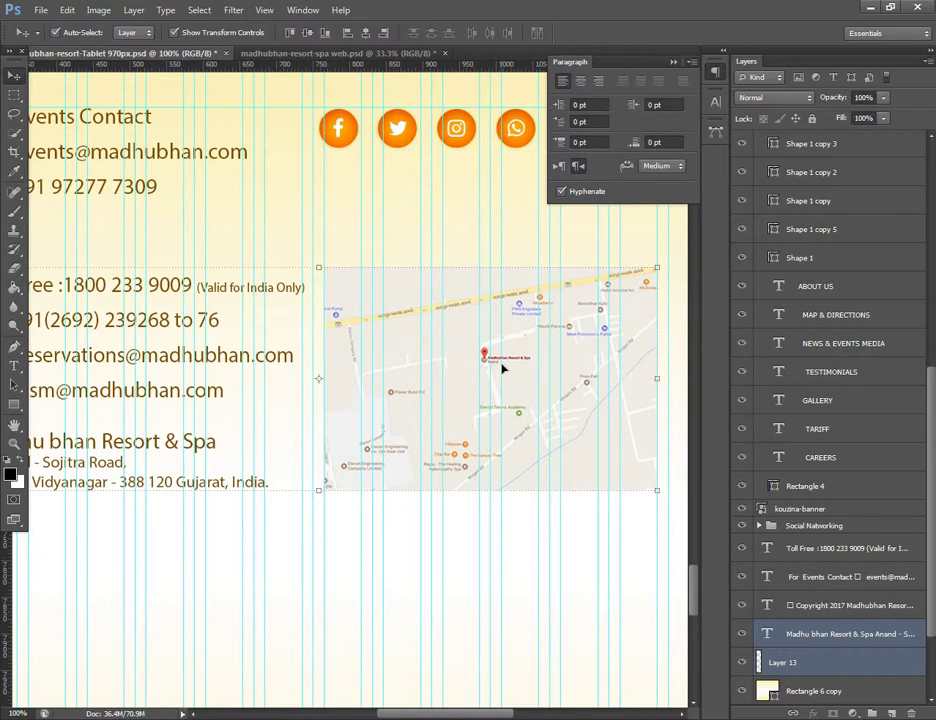
- Nudge the Toll Free text, map and address up together
{"action": "key", "text": "ctrl+minus"}
{"action": "key", "text": "ctrl+minus"}
{"action": "left_click", "coordinate": [213, 354]}
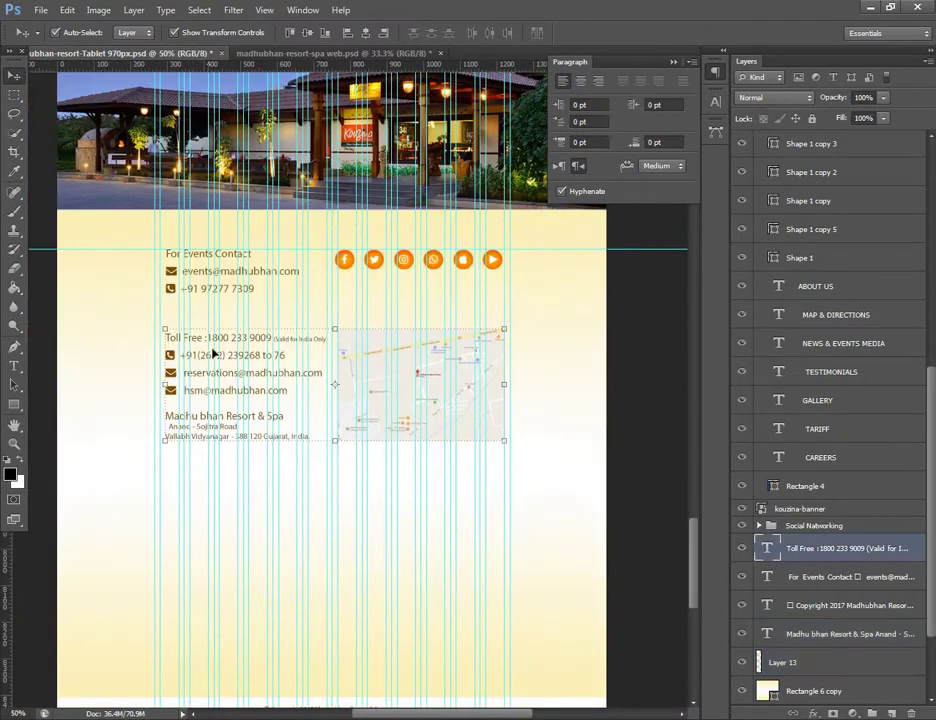
{"action": "left_click", "coordinate": [190, 432], "text": "shift"}
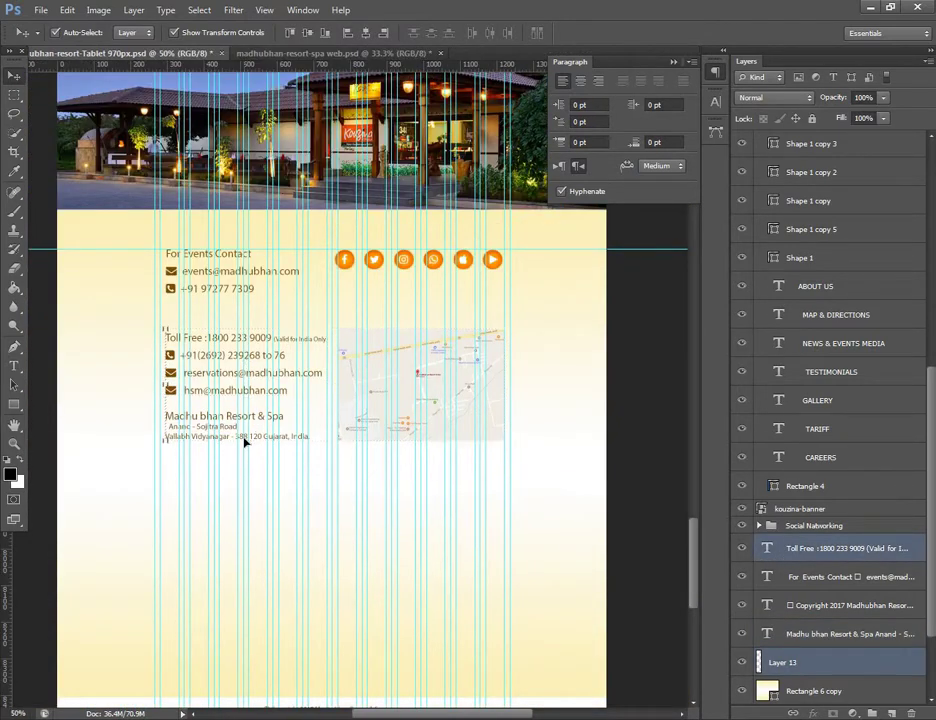
{"action": "left_click", "coordinate": [244, 440], "text": "shift"}
{"action": "key", "text": "shift+Up"}
{"action": "key", "text": "shift+Up"}
{"action": "key", "text": "shift+Up"}
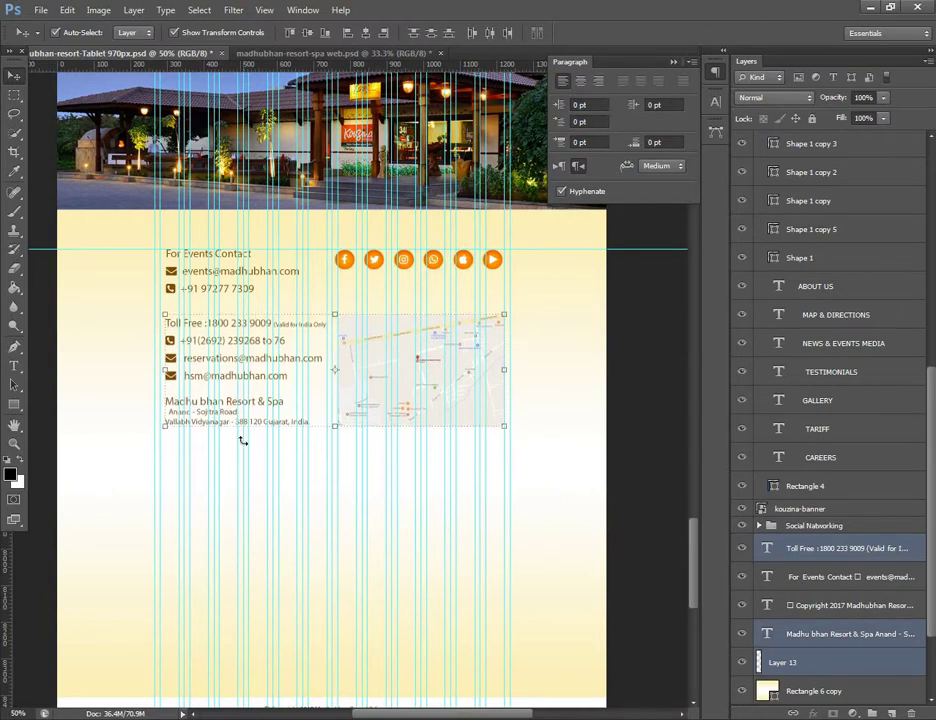
{"action": "key", "text": "shift+Up"}
{"action": "left_click", "coordinate": [517, 394]}
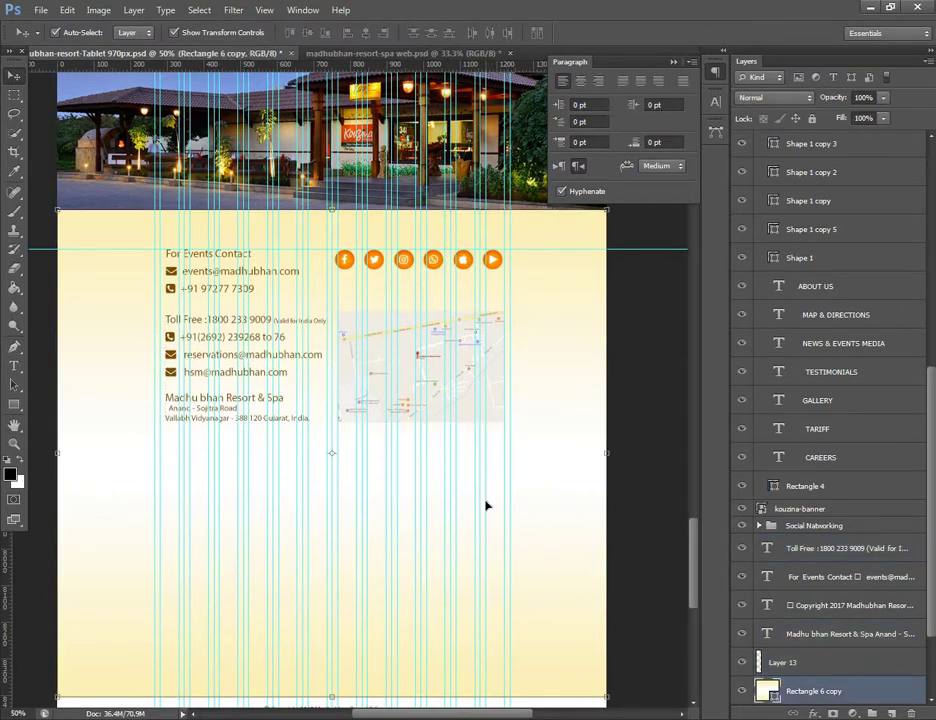
- Shorten the cream contact background so it ends just below the address
{"action": "scroll", "coordinate": [500, 500], "scroll_direction": "down", "scroll_amount": 2}
{"action": "mouse_move", "coordinate": [331, 640]}
{"action": "left_mouse_down"}
{"action": "mouse_move", "coordinate": [341, 397]}
{"action": "mouse_move", "coordinate": [341, 408]}
{"action": "left_mouse_up"}
{"action": "key", "text": "Return"}
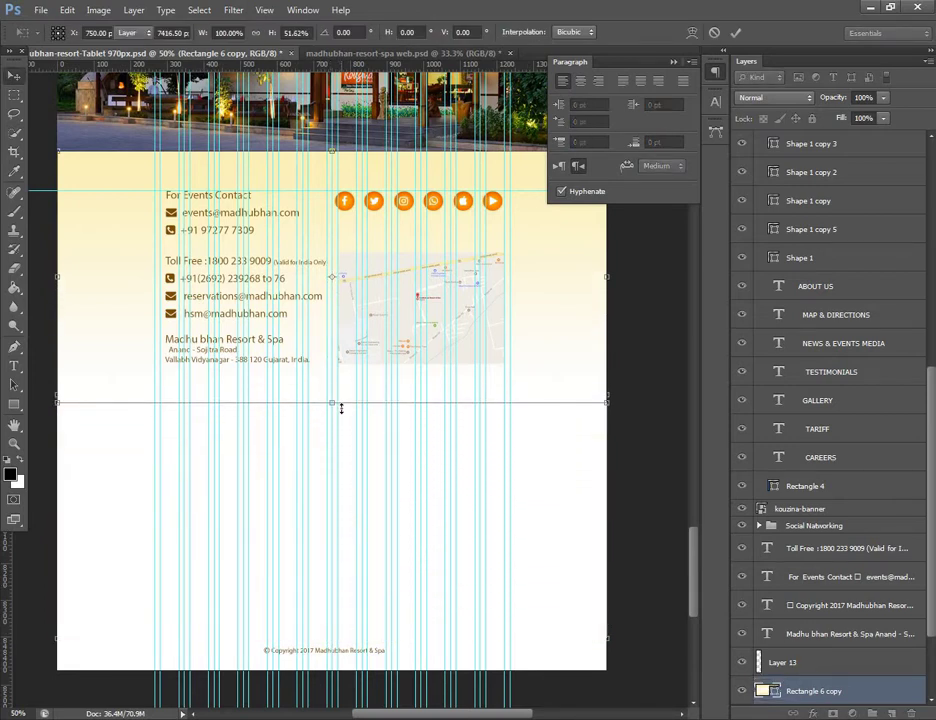
- Move the copyright line up under the background and centre it horizontally
{"action": "left_click", "coordinate": [339, 651]}
{"action": "left_click_drag", "start_coordinate": [341, 632], "coordinate": [341, 430]}
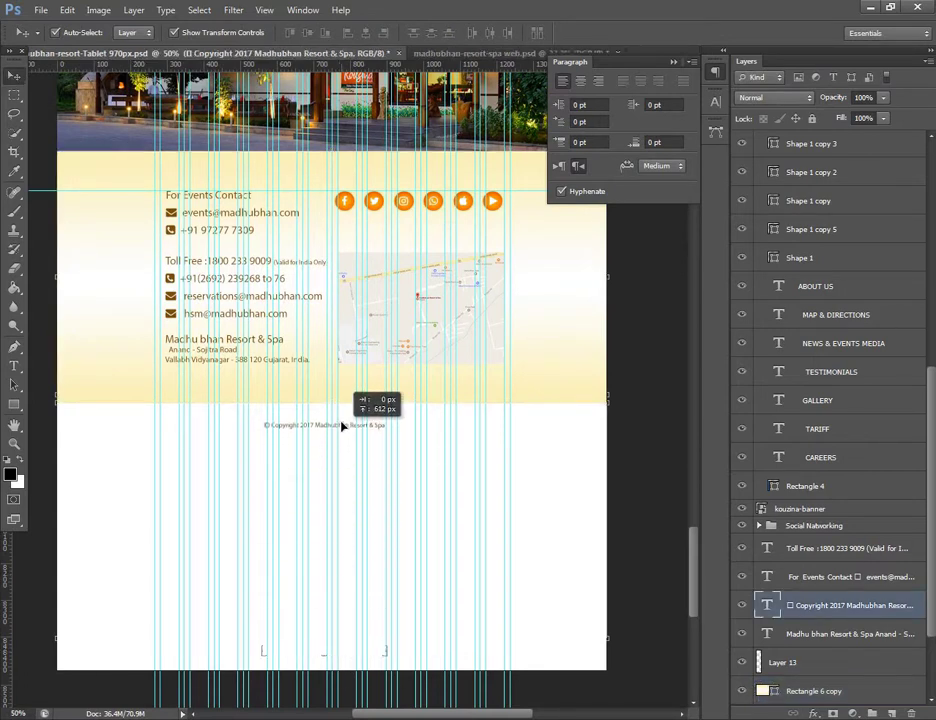
{"action": "left_click_drag", "start_coordinate": [341, 430], "coordinate": [345, 420]}
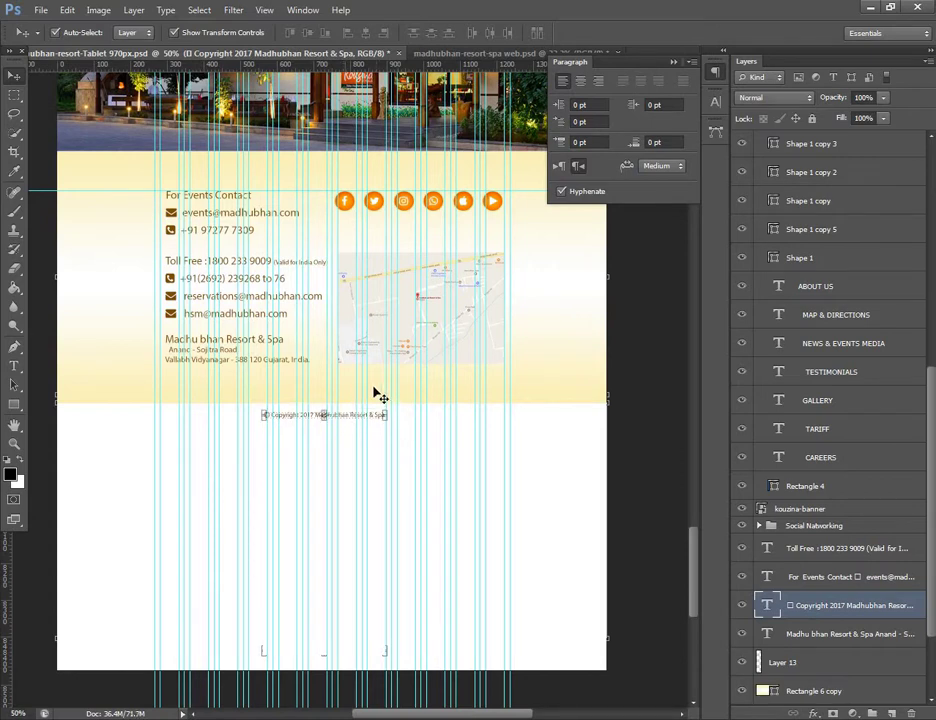
{"action": "left_click", "coordinate": [379, 400], "text": "shift"}
{"action": "left_click", "coordinate": [366, 32]}
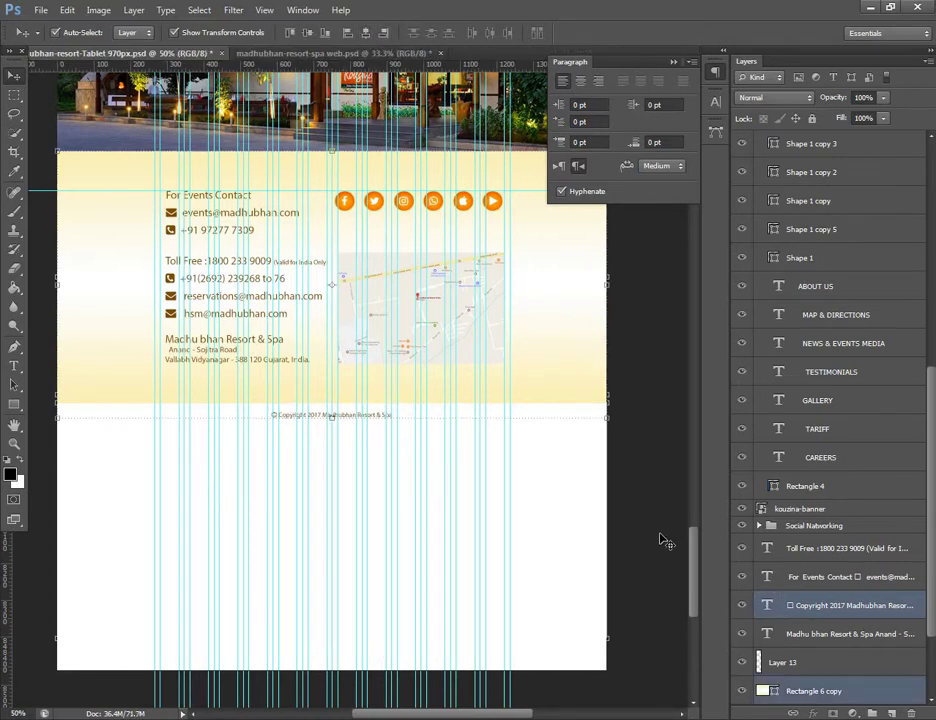
{"action": "left_click", "coordinate": [660, 538]}
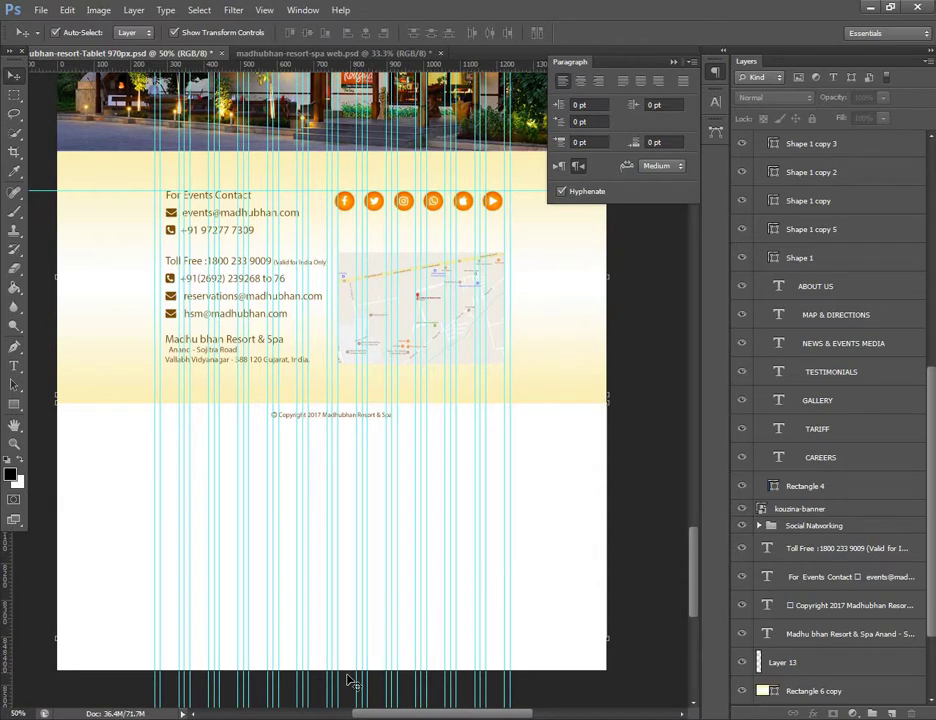
{"action": "key", "text": "ctrl+minus"}
{"action": "key", "text": "ctrl+minus"}
{"action": "key", "text": "ctrl+minus"}
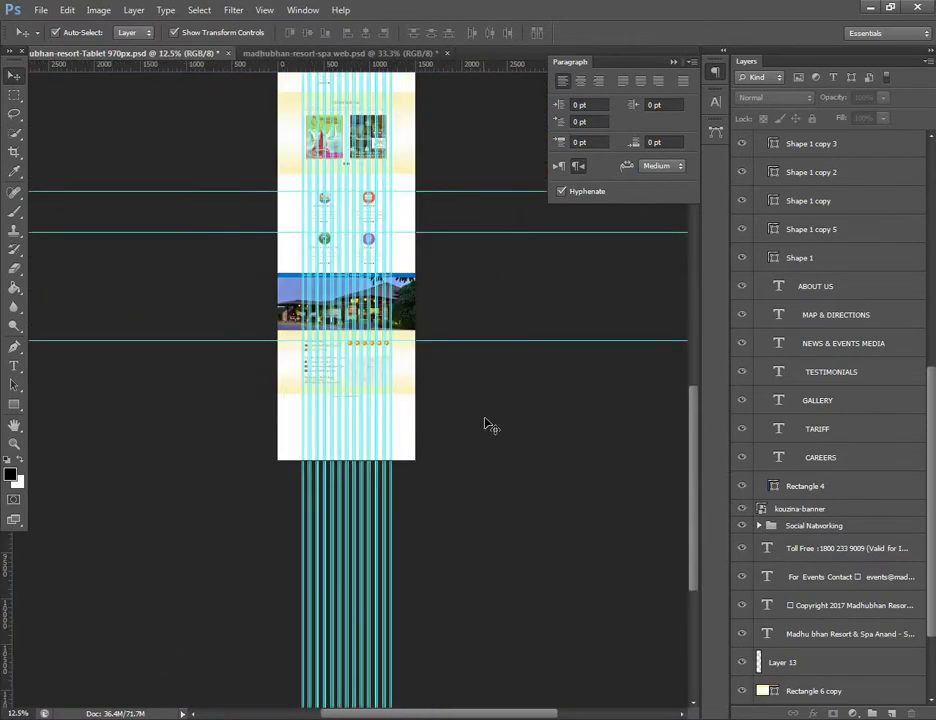
- Shift the 150+ Wedding & Events heading and paragraph into the banner's left half
{"action": "scroll", "coordinate": [383, 481], "scroll_direction": "up", "scroll_amount": 3}
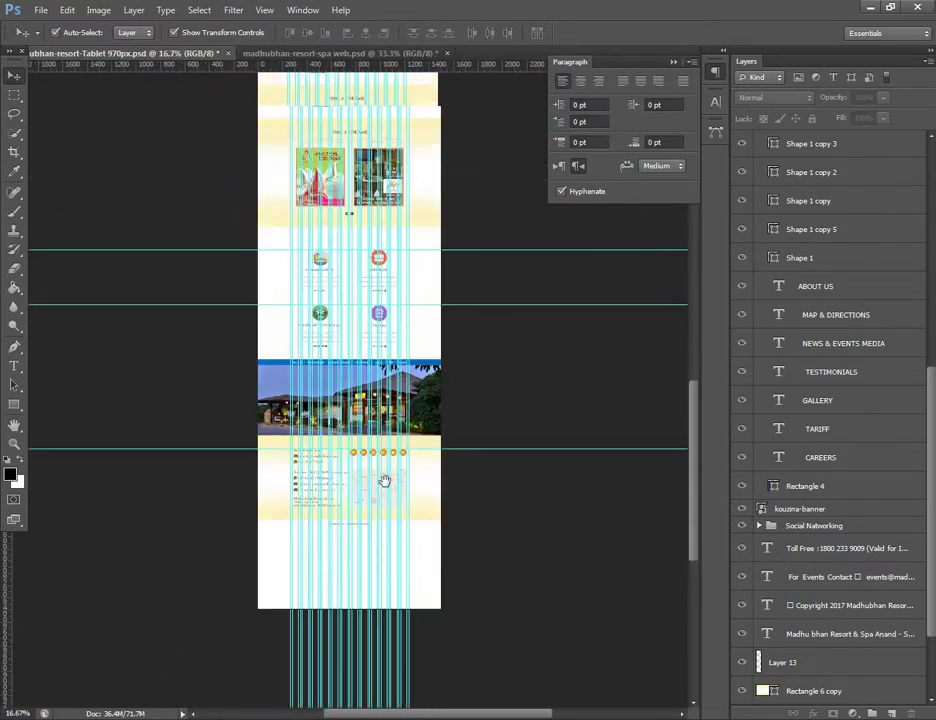
{"action": "scroll", "coordinate": [383, 481], "scroll_direction": "up", "scroll_amount": 6}
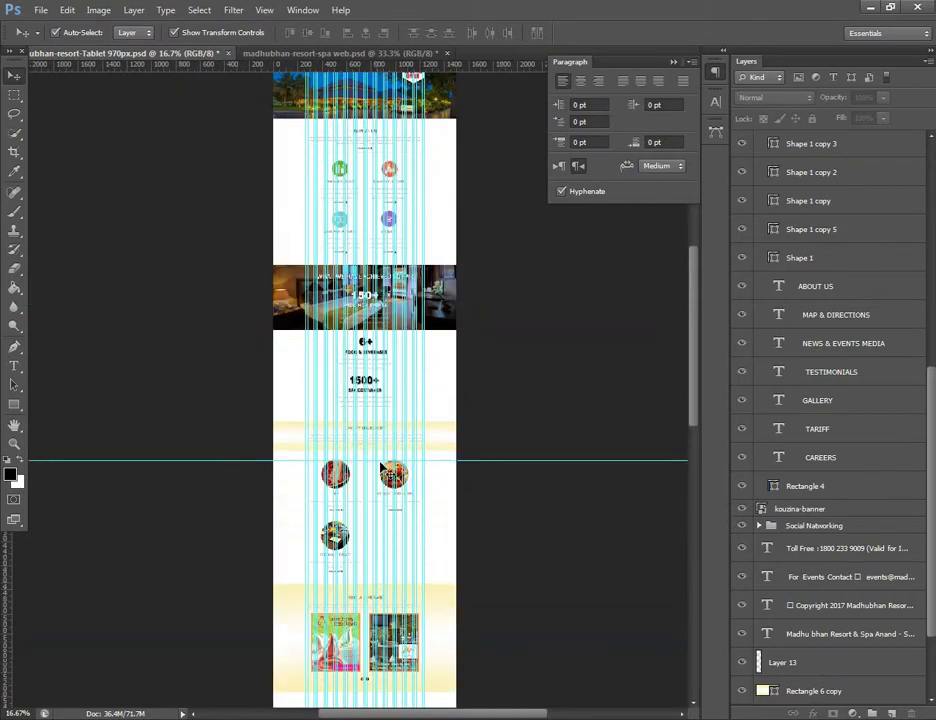
{"action": "key", "text": "ctrl+plus"}
{"action": "key", "text": "ctrl+plus"}
{"action": "key", "text": "ctrl+plus"}
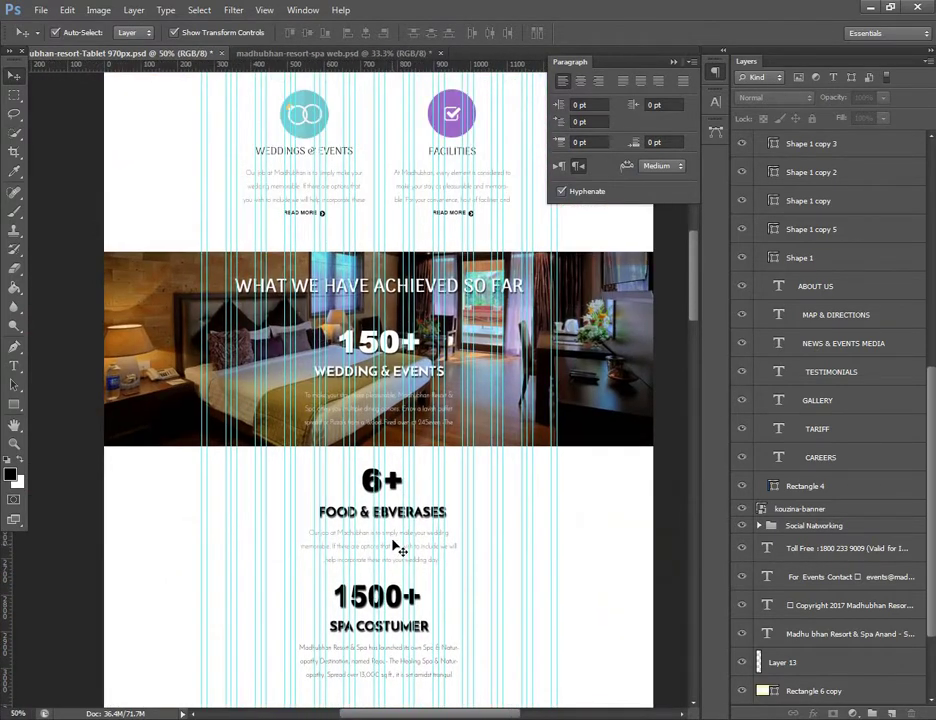
{"action": "key", "text": "ctrl+plus"}
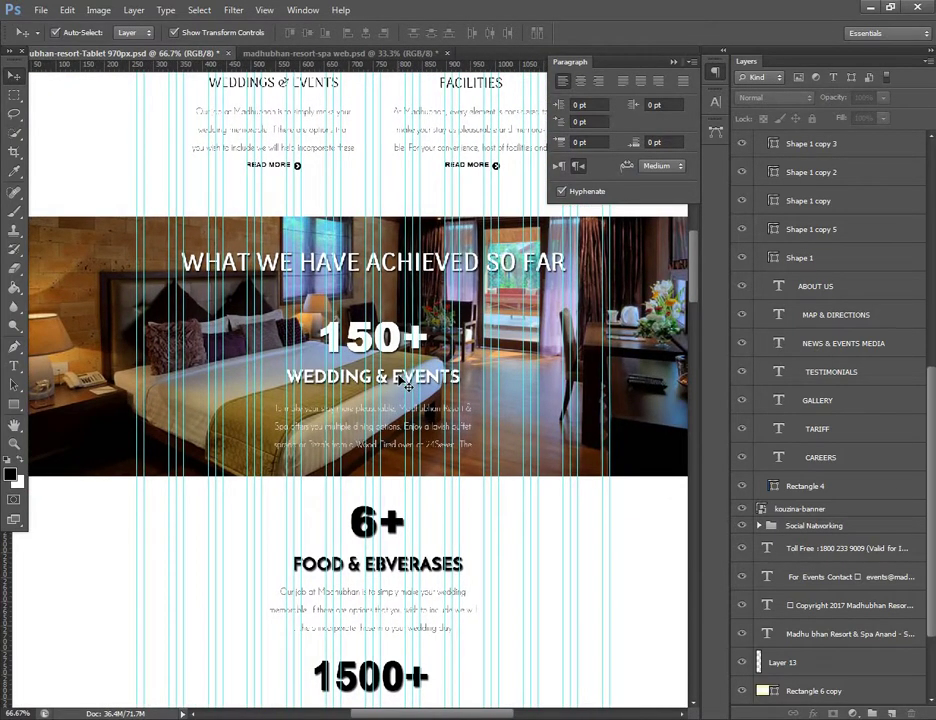
{"action": "left_click", "coordinate": [400, 384]}
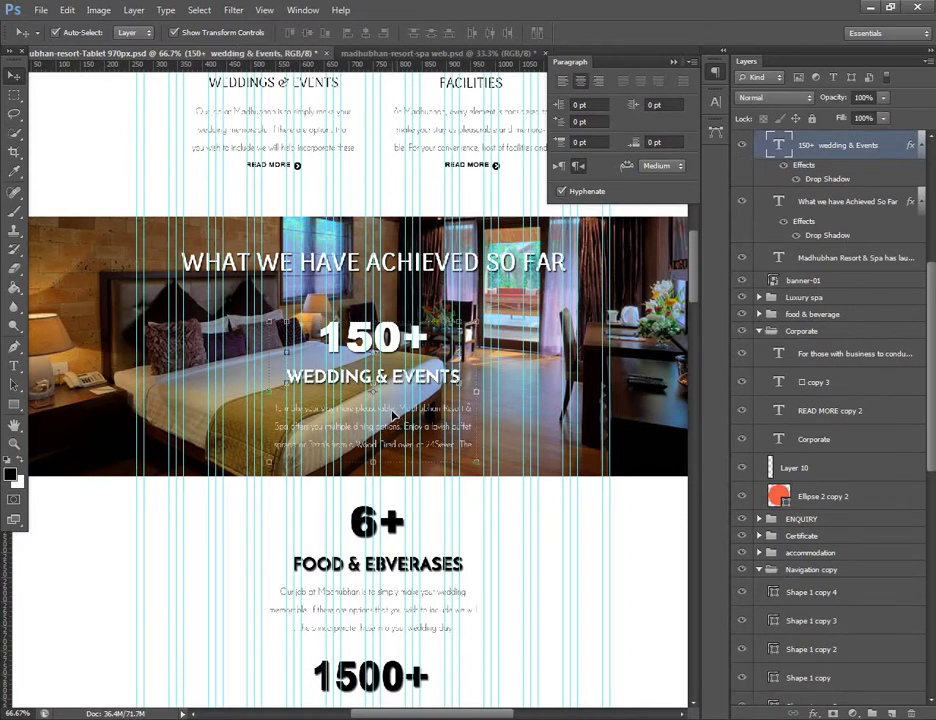
{"action": "left_click", "coordinate": [395, 420], "text": "shift"}
{"action": "left_click_drag", "start_coordinate": [389, 353], "coordinate": [266, 366]}
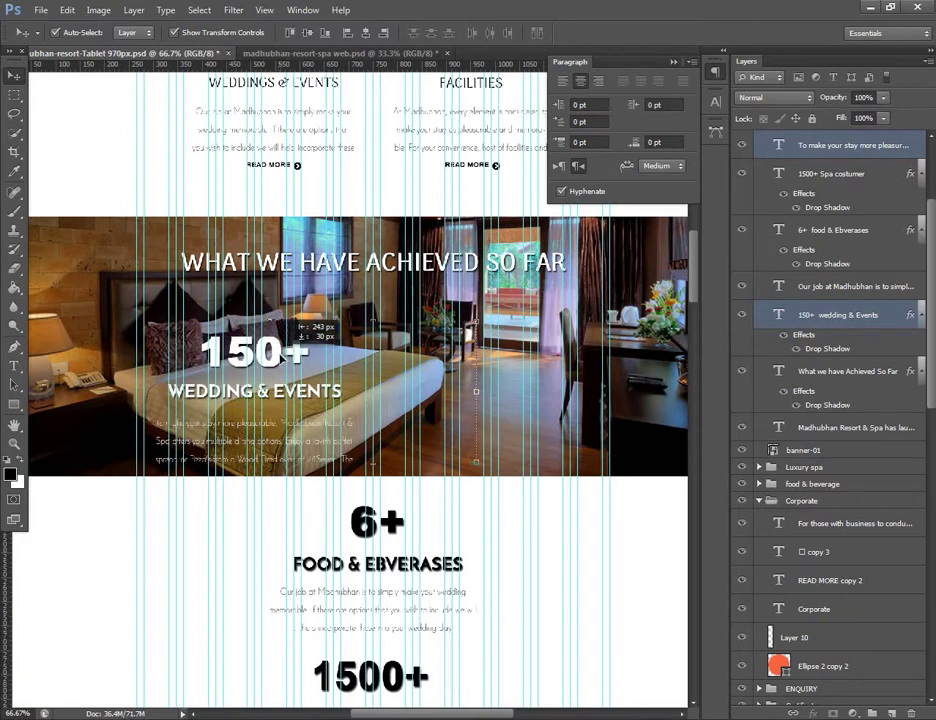
{"action": "left_click_drag", "start_coordinate": [283, 364], "coordinate": [288, 365]}
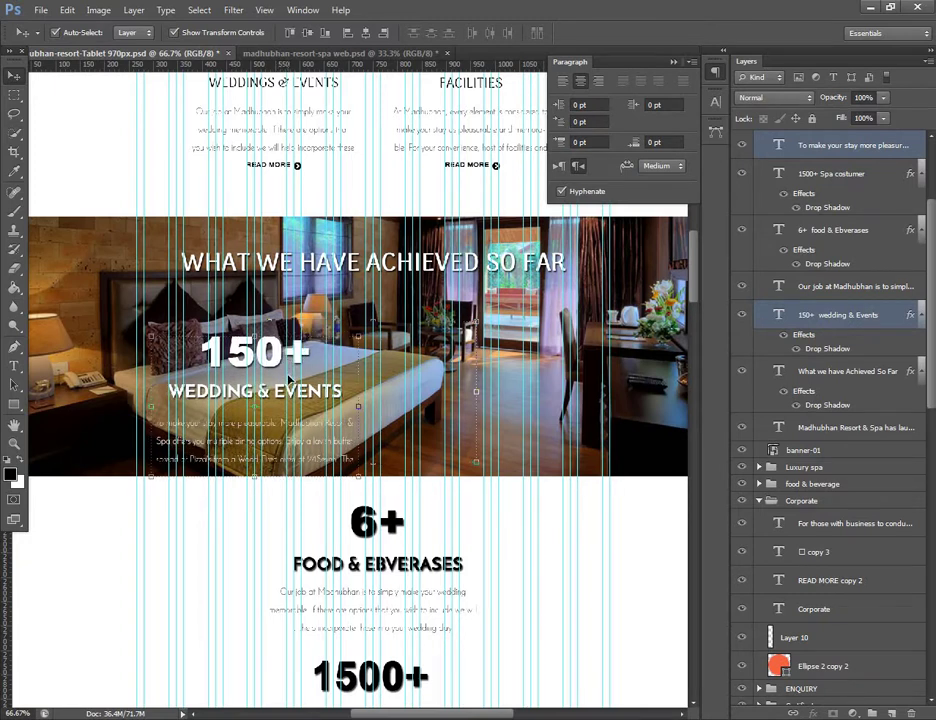
{"action": "key", "text": "shift+Up"}
{"action": "key", "text": "shift+Up"}
{"action": "left_click", "coordinate": [367, 520]}
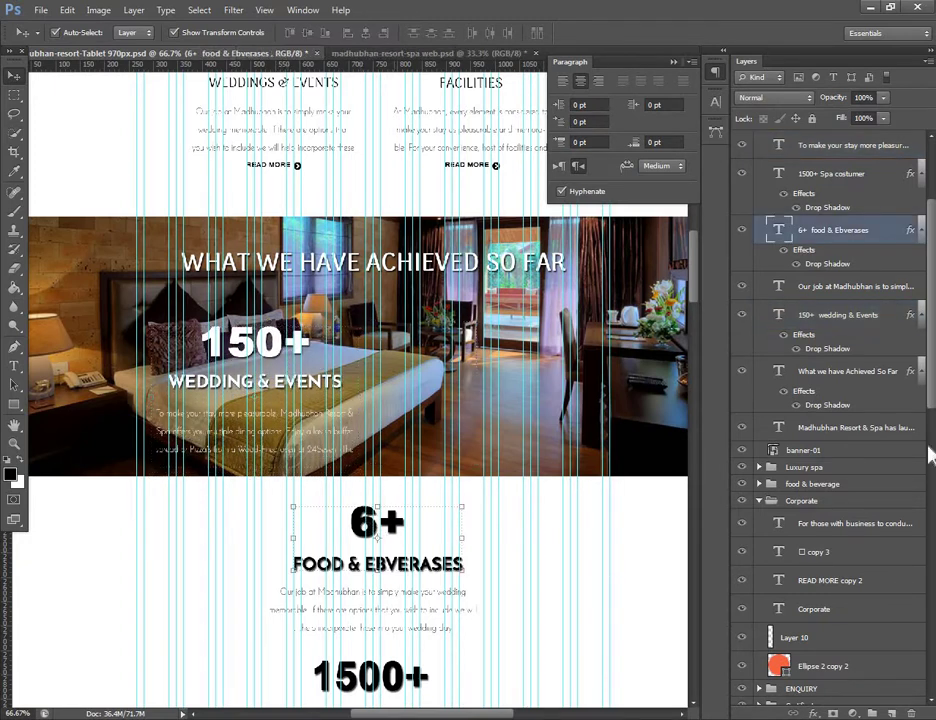
- Nudge the 6+ Food & Ebverases heading and paragraph onto the banner beside 150+
{"action": "left_click", "coordinate": [824, 288], "text": "ctrl"}
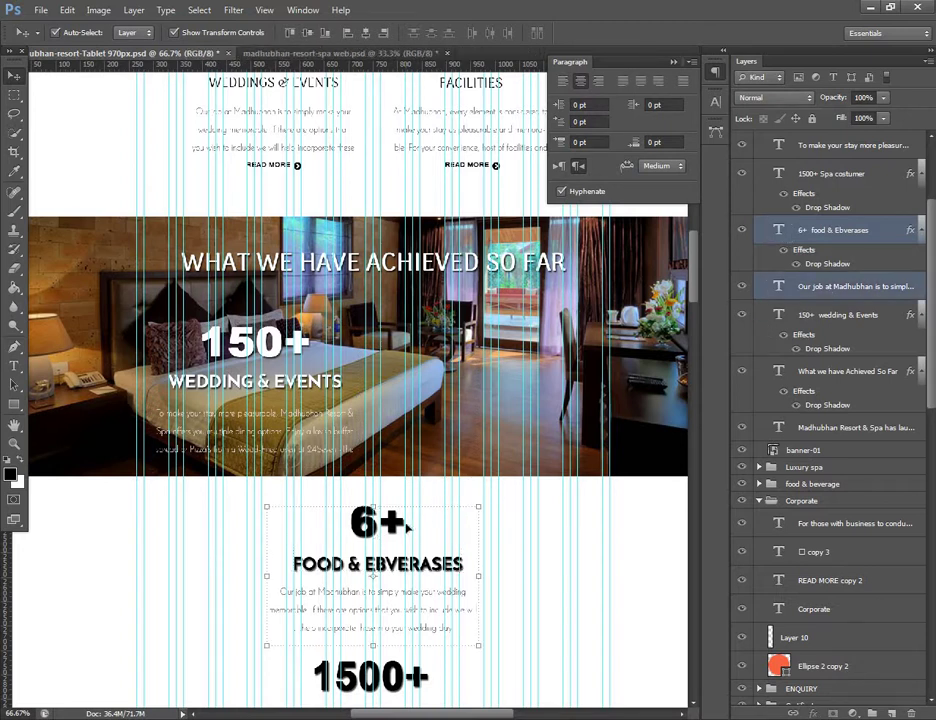
{"action": "key", "text": "shift+Up"}
{"action": "key", "text": "shift+Up"}
{"action": "key", "text": "shift+Up"}
{"action": "key", "text": "shift+Up"}
{"action": "key", "text": "shift+Up"}
{"action": "key", "text": "shift+Up"}
{"action": "key", "text": "shift+Up"}
{"action": "key", "text": "shift+Up"}
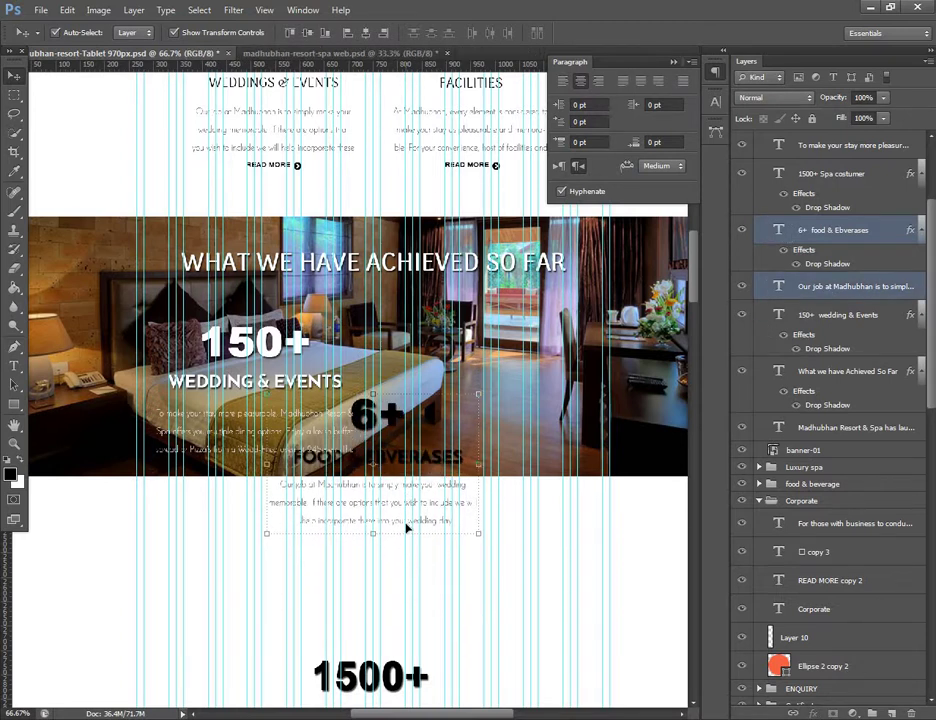
{"action": "key", "text": "shift+Up"}
{"action": "key", "text": "shift+Up"}
{"action": "key", "text": "shift+Up"}
{"action": "key", "text": "shift+Up"}
{"action": "key", "text": "shift+Up"}
{"action": "key", "text": "shift+Up"}
{"action": "key", "text": "shift+Up"}
{"action": "key", "text": "shift+Up"}
{"action": "key", "text": "shift+Up"}
{"action": "key", "text": "shift+Right"}
{"action": "key", "text": "shift+Right"}
{"action": "key", "text": "shift+Right"}
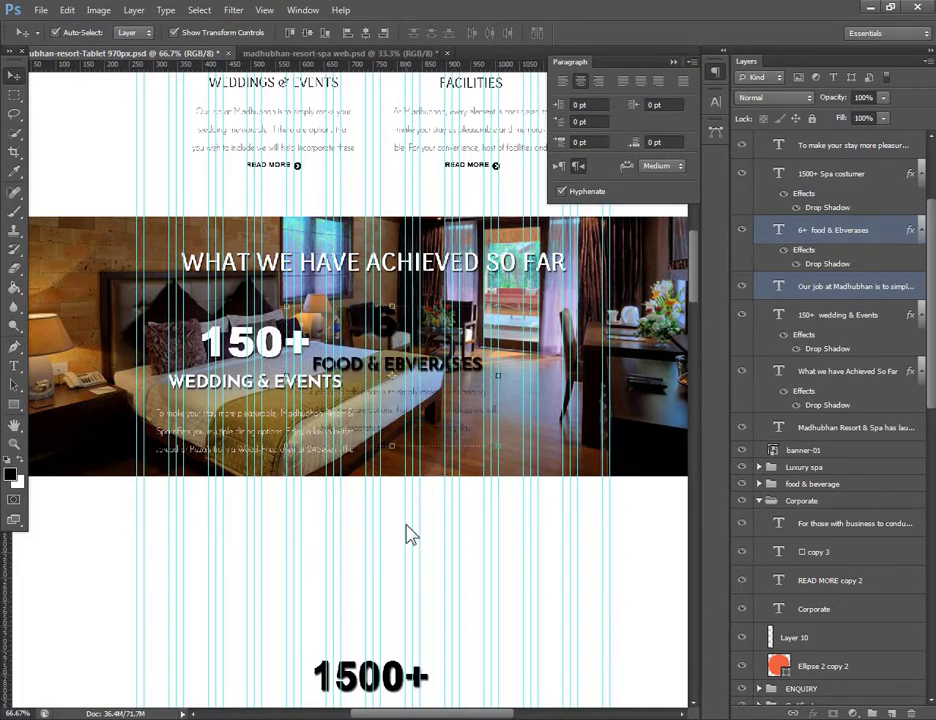
{"action": "key", "text": "shift+Right"}
{"action": "key", "text": "shift+Right"}
{"action": "key", "text": "shift+Right"}
{"action": "key", "text": "shift+Right"}
{"action": "key", "text": "shift+Right"}
{"action": "key", "text": "shift+Right"}
{"action": "key", "text": "shift+Right"}
{"action": "key", "text": "shift+Right"}
{"action": "key", "text": "shift+Right"}
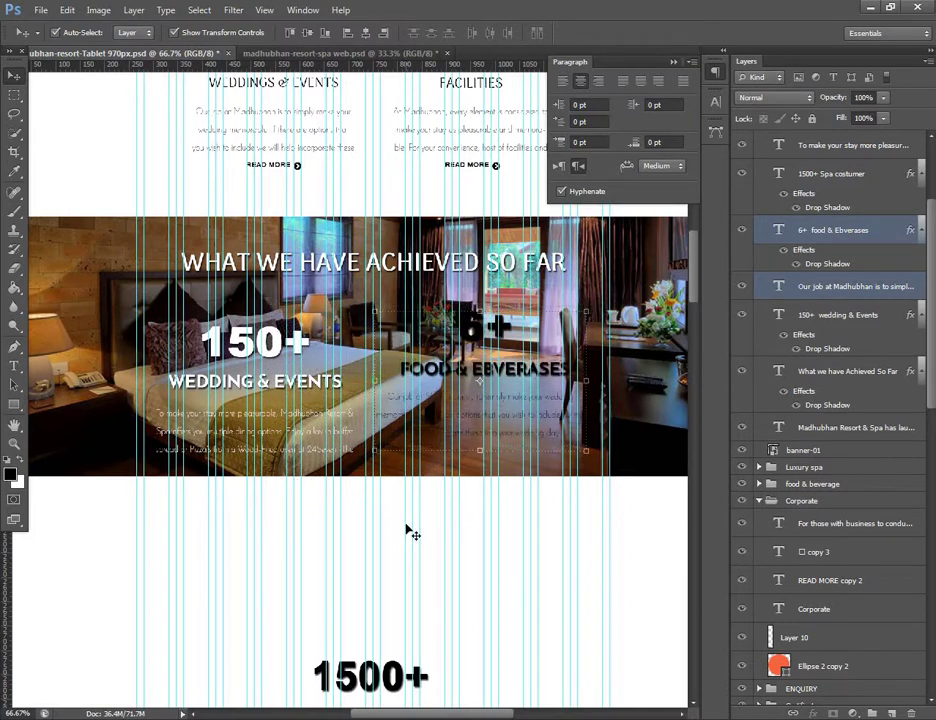
{"action": "key", "text": "shift+Down"}
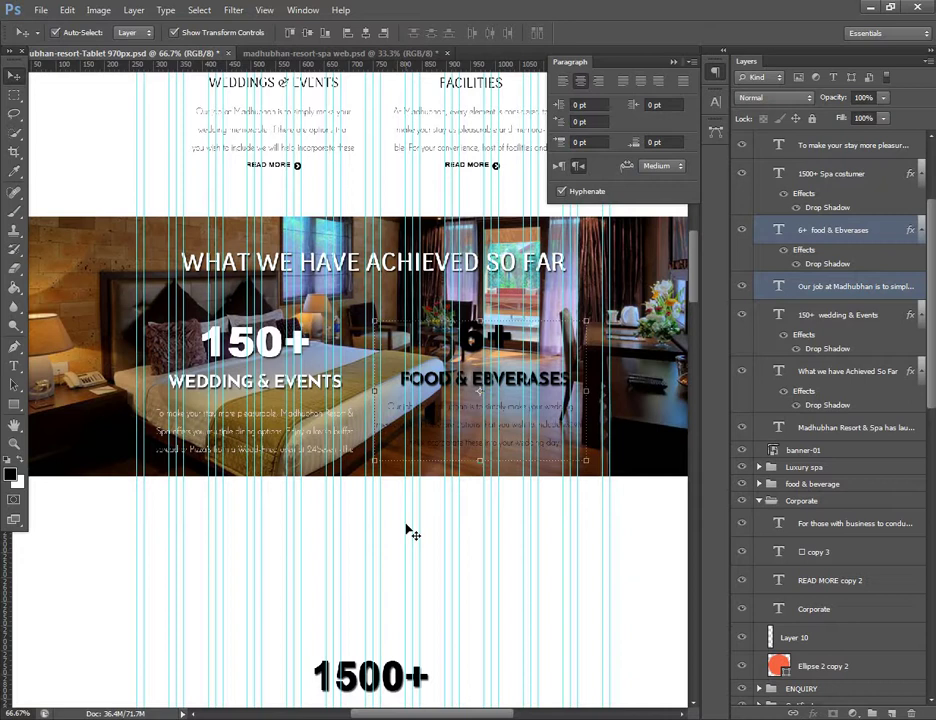
{"action": "key", "text": "shift+Right"}
{"action": "key", "text": "shift+Right"}
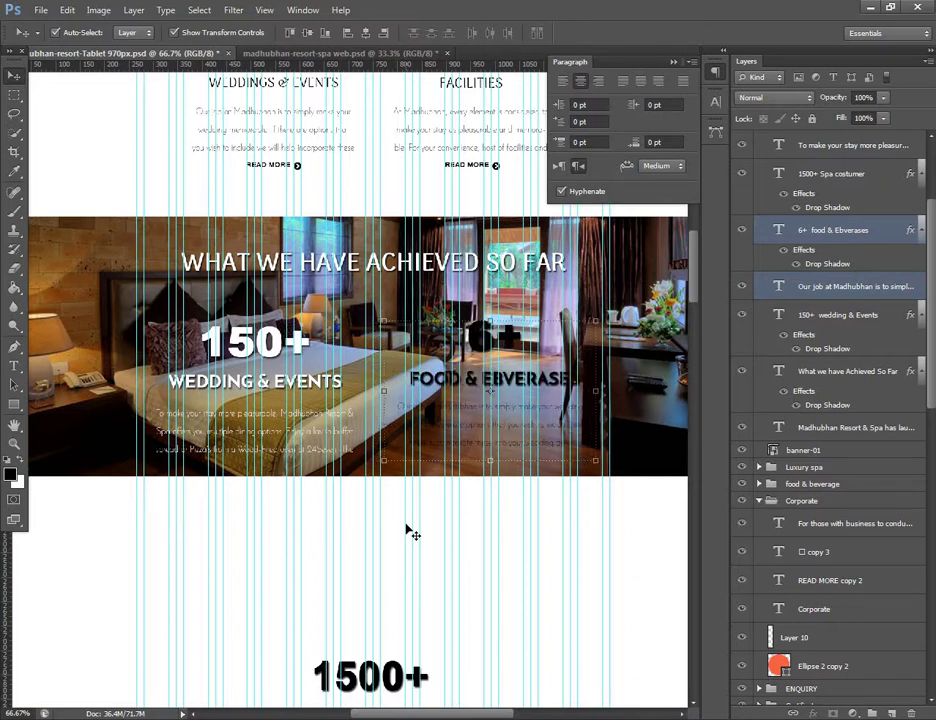
{"action": "key", "text": "shift+Up"}
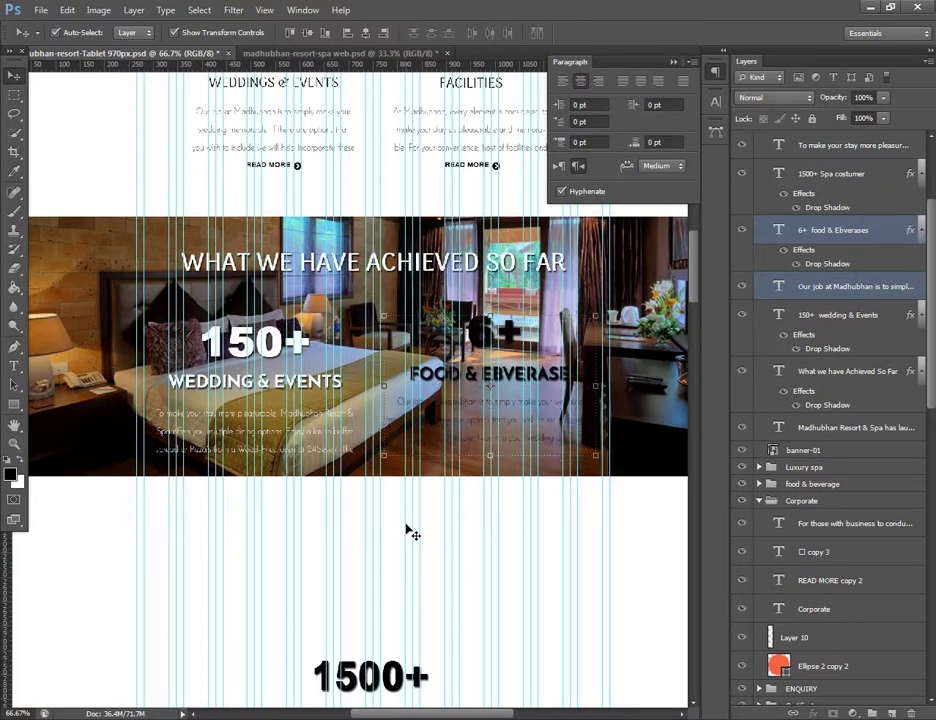
{"action": "key", "text": "shift+Down"}
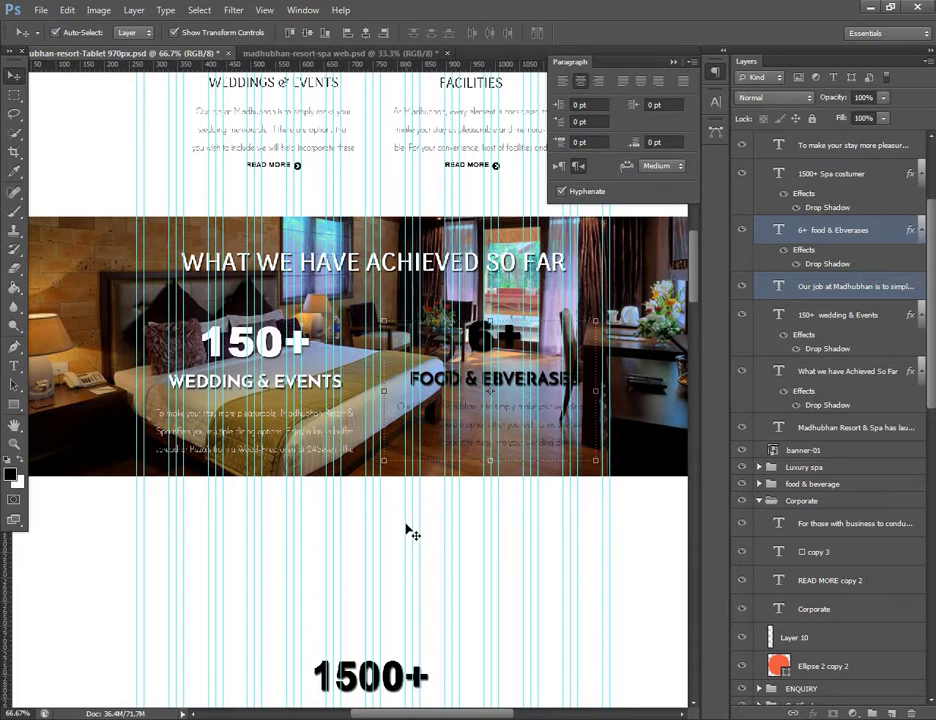
- Add a horizontal guide along the stat labels and lower the 6+ block onto it
{"action": "mouse_move", "coordinate": [279, 62]}
{"action": "left_mouse_down"}
{"action": "mouse_move", "coordinate": [312, 330]}
{"action": "mouse_move", "coordinate": [237, 374]}
{"action": "left_mouse_up"}
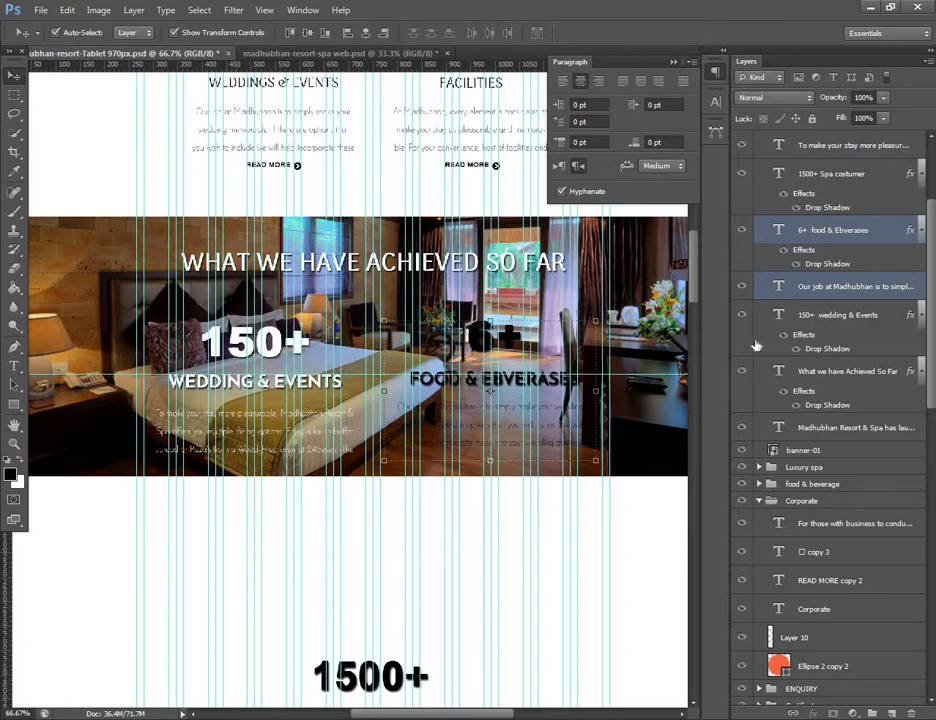
{"action": "key", "text": "Down"}
{"action": "key", "text": "Down"}
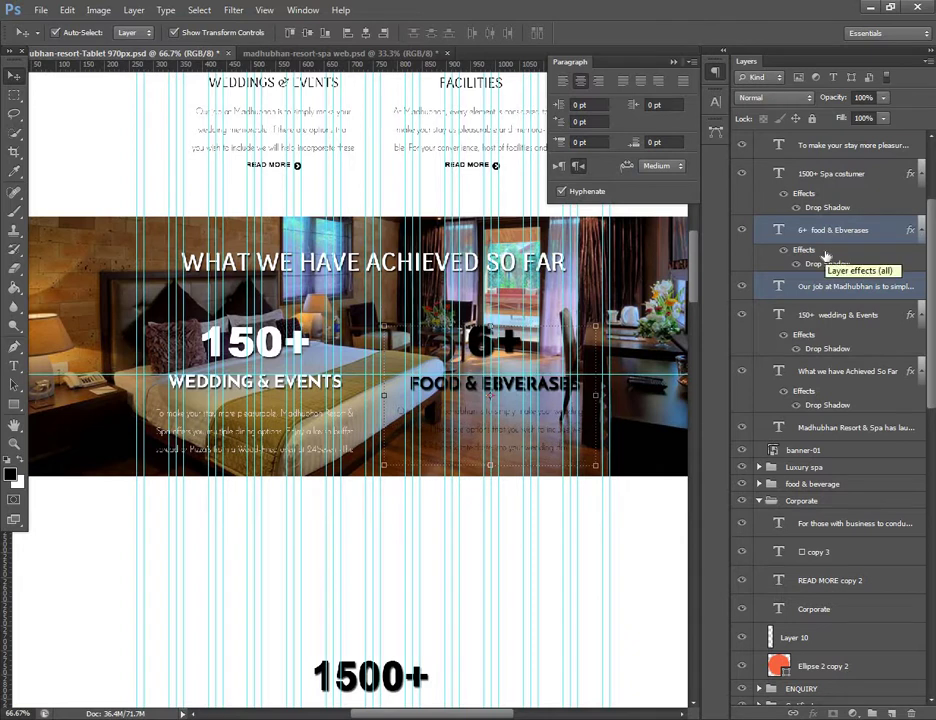
{"action": "key", "text": "Down"}
{"action": "key", "text": "Down"}
{"action": "key", "text": "Down"}
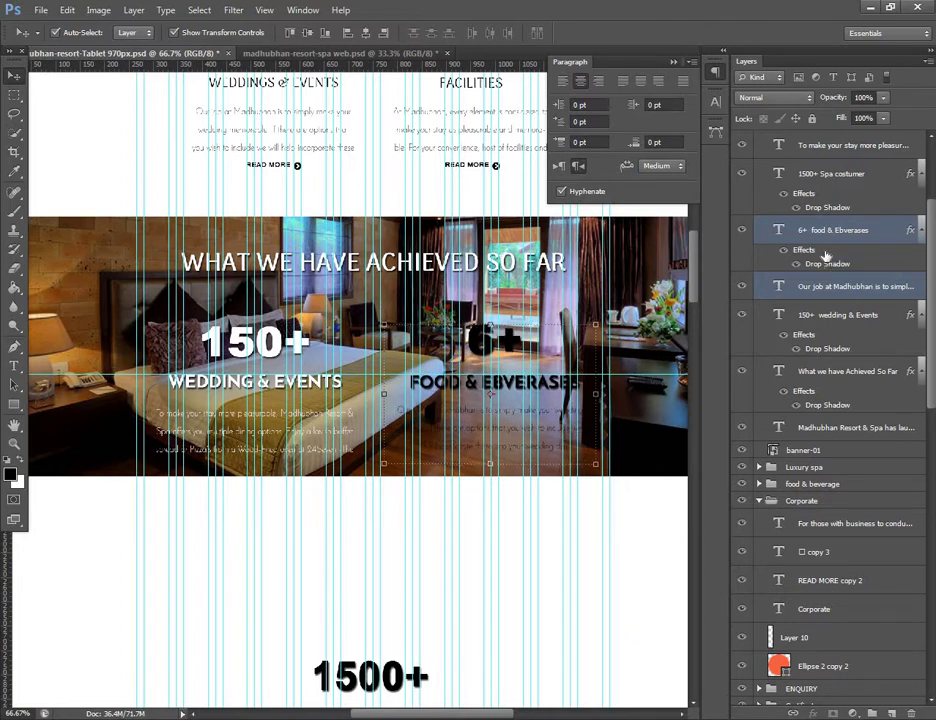
{"action": "left_click", "coordinate": [762, 238]}
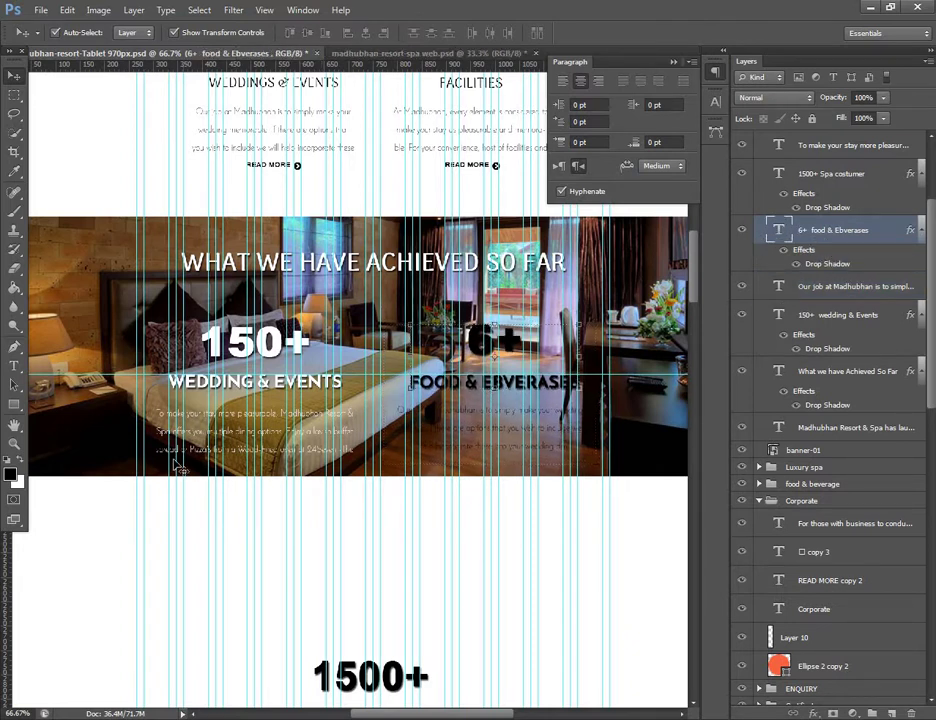
{"action": "left_click", "coordinate": [813, 289]}
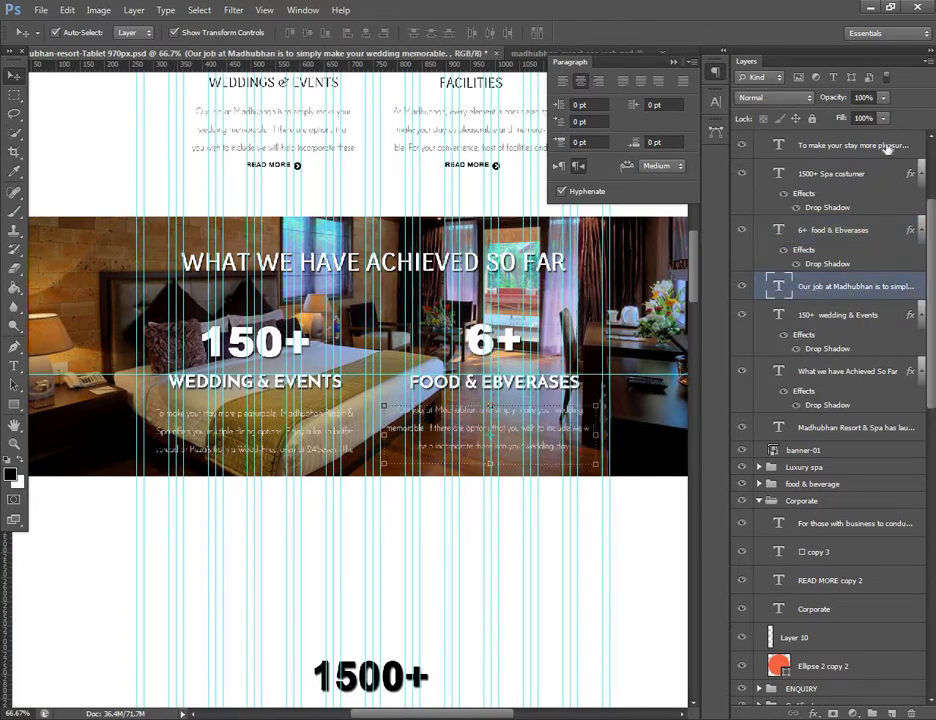
{"action": "scroll", "coordinate": [769, 412], "scroll_direction": "down", "scroll_amount": 1}
{"action": "scroll", "coordinate": [800, 415], "scroll_direction": "up", "scroll_amount": 2}
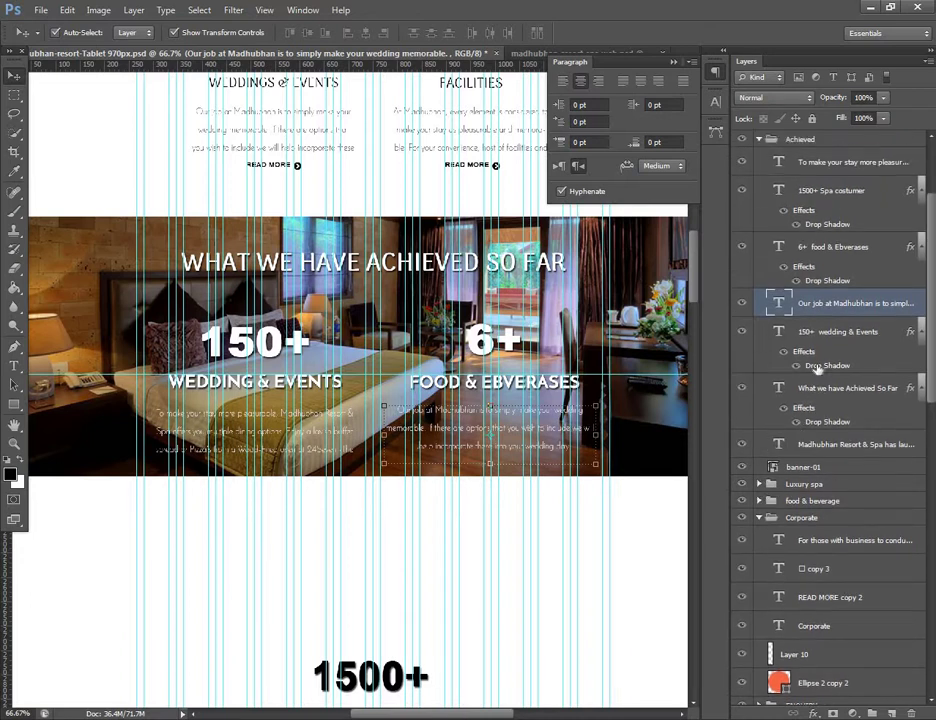
- Raise the 1500+ Spa costumer heading and paragraph closer to the banner
{"action": "left_click", "coordinate": [817, 191]}
{"action": "scroll", "coordinate": [823, 180], "scroll_direction": "down", "scroll_amount": 4}
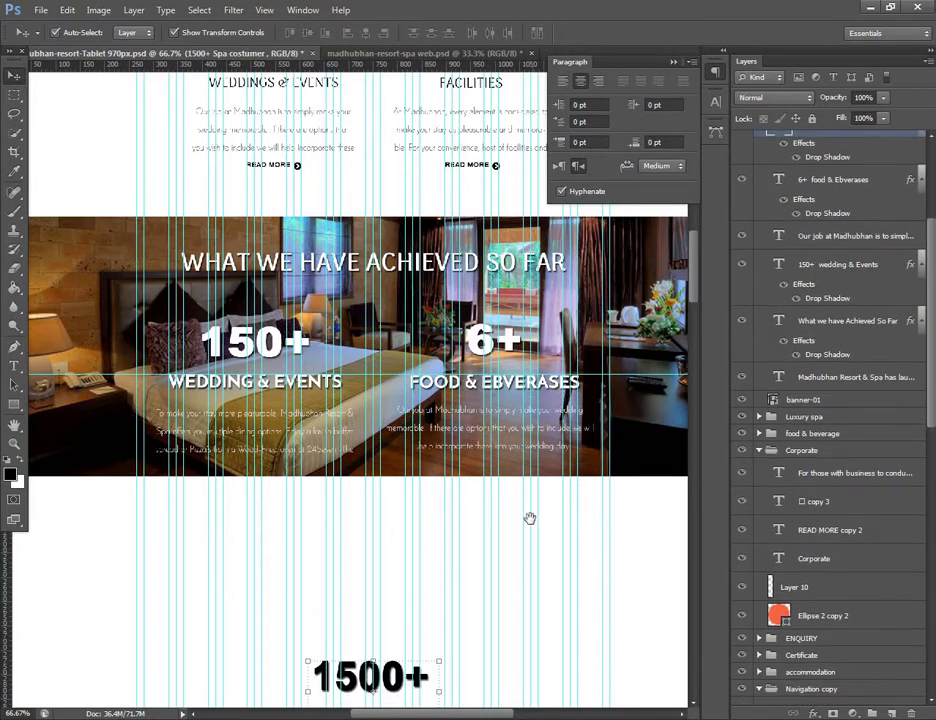
{"action": "left_click_drag", "start_coordinate": [530, 518], "coordinate": [491, 359]}
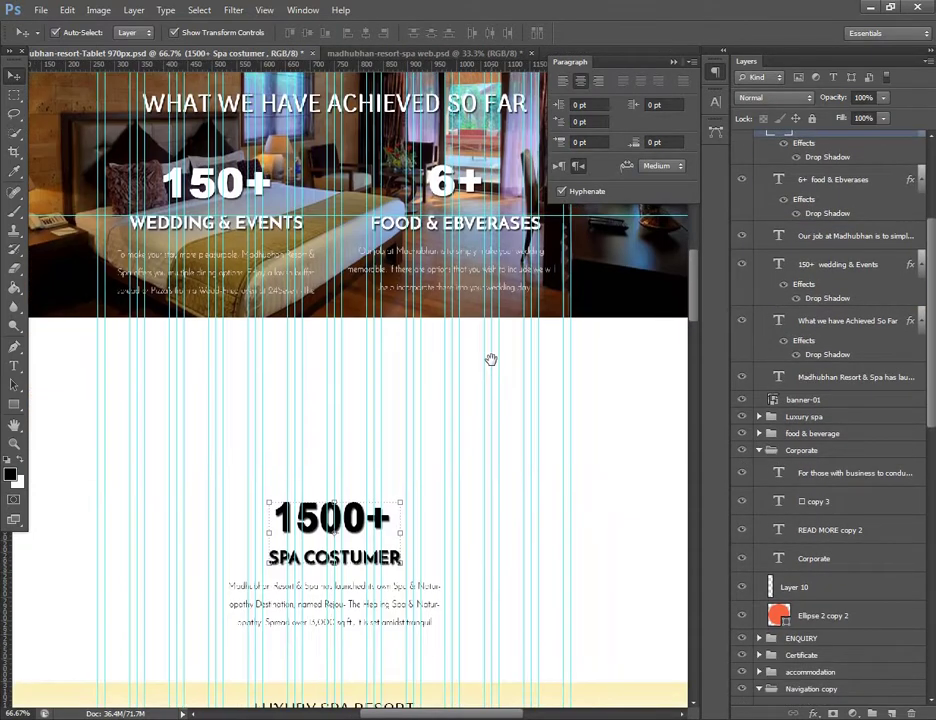
{"action": "left_click", "coordinate": [836, 377], "text": "ctrl"}
{"action": "scroll", "coordinate": [836, 377], "scroll_direction": "up", "scroll_amount": 1}
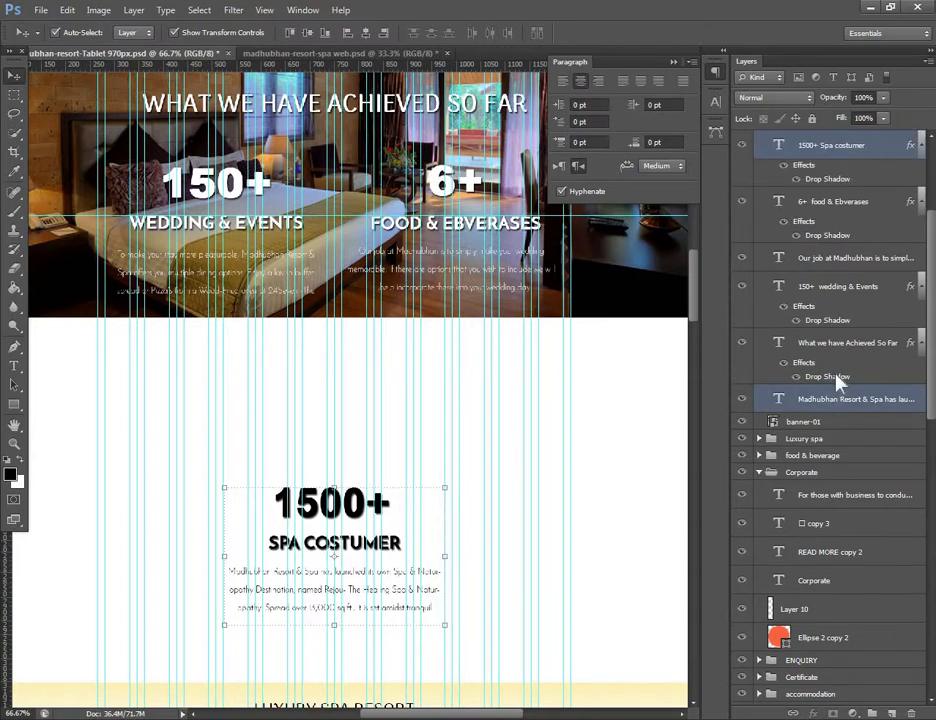
{"action": "key", "text": "shift+Up"}
{"action": "key", "text": "shift+Up"}
{"action": "key", "text": "shift+Up"}
{"action": "key", "text": "shift+Up"}
{"action": "key", "text": "shift+Up"}
{"action": "key", "text": "shift+Up"}
{"action": "key", "text": "shift+Up"}
{"action": "key", "text": "shift+Up"}
{"action": "key", "text": "shift+Up"}
{"action": "key", "text": "shift+Up"}
{"action": "key", "text": "shift+Up"}
{"action": "key", "text": "shift+Up"}
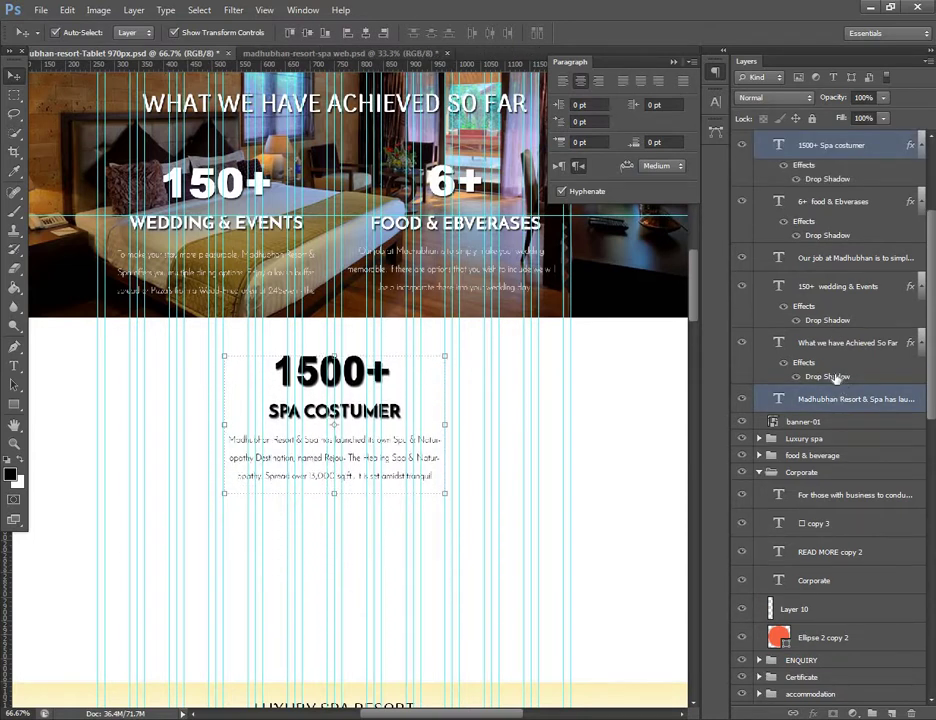
{"action": "key", "text": "shift+Up"}
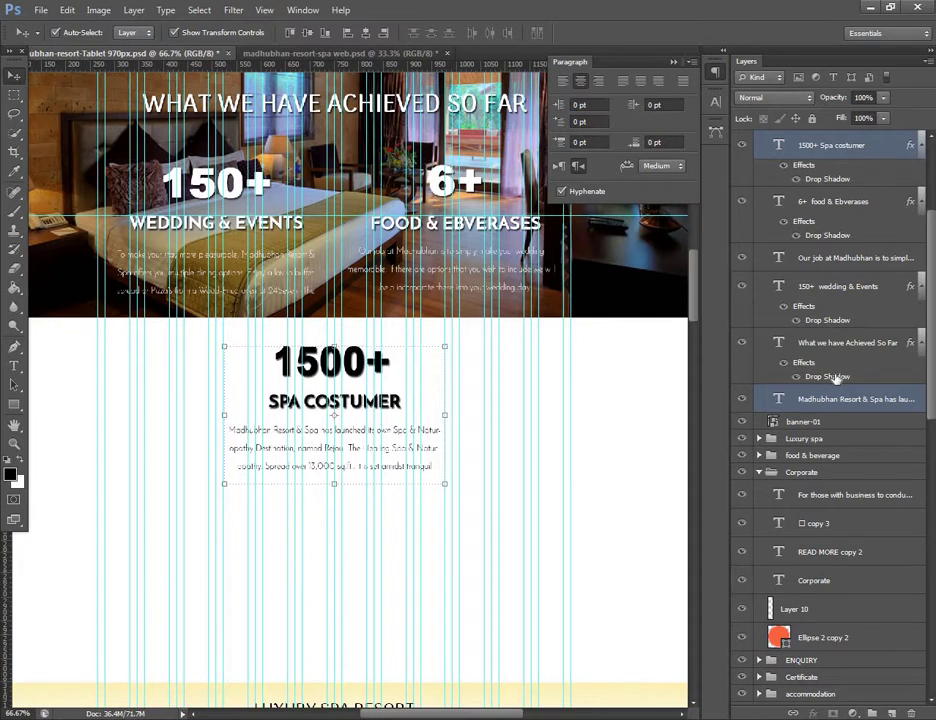
{"action": "key", "text": "shift+Up"}
{"action": "key", "text": "ctrl+minus"}
{"action": "key", "text": "ctrl+minus"}
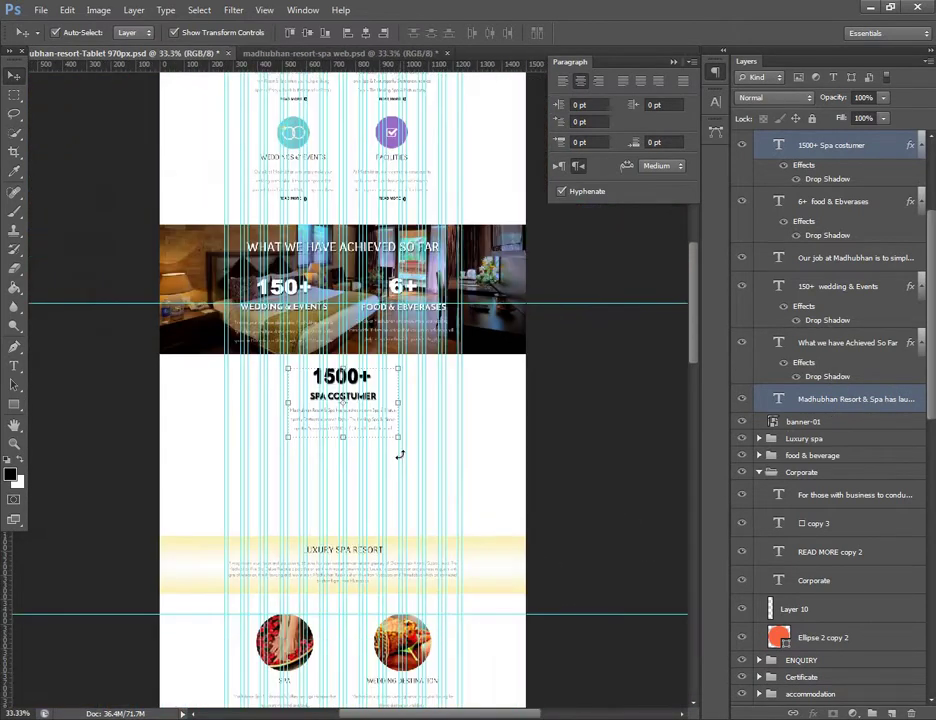
{"action": "key", "text": "ctrl+minus"}
- Inspect the Luxury Spa Resort banner and bottom background layers further down
{"action": "left_click", "coordinate": [457, 533]}
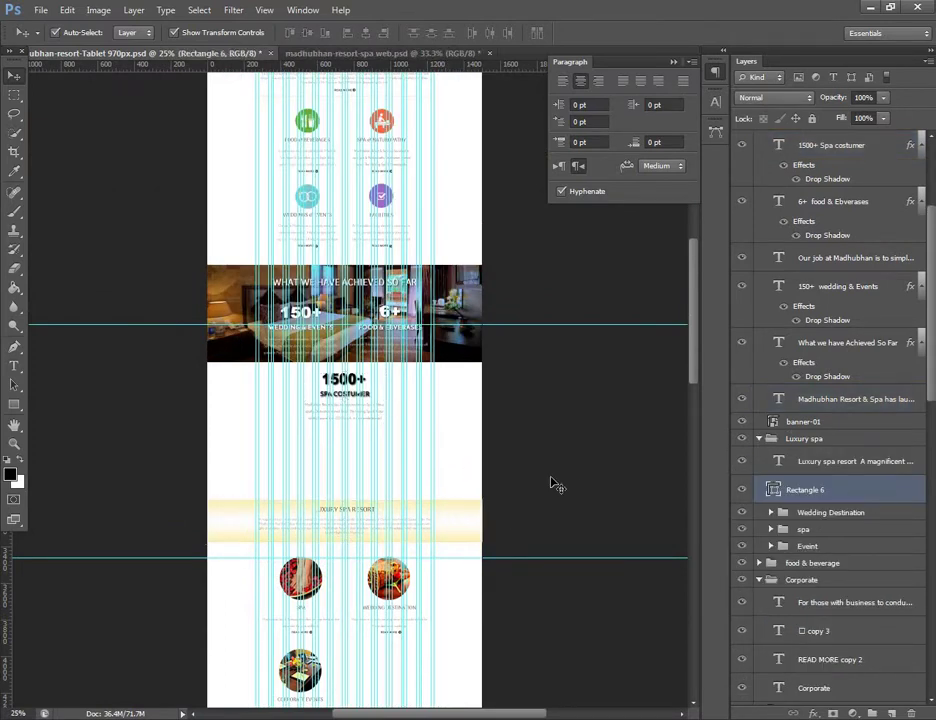
{"action": "scroll", "coordinate": [550, 485], "scroll_direction": "down", "scroll_amount": 5}
{"action": "scroll", "coordinate": [933, 372], "scroll_direction": "down", "scroll_amount": 3}
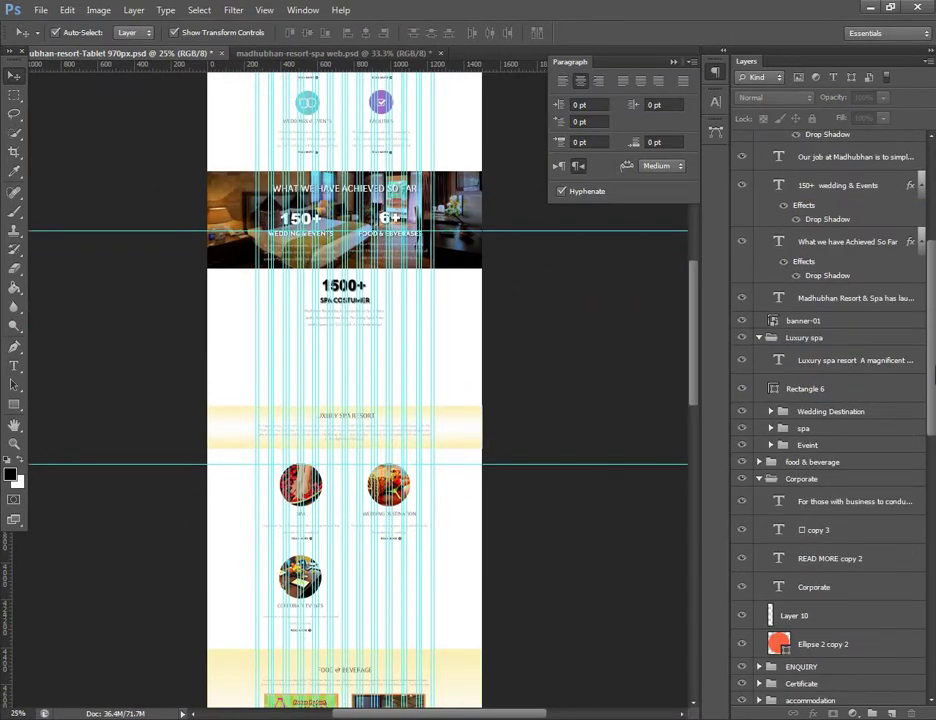
{"action": "left_click_drag", "start_coordinate": [931, 372], "coordinate": [926, 689]}
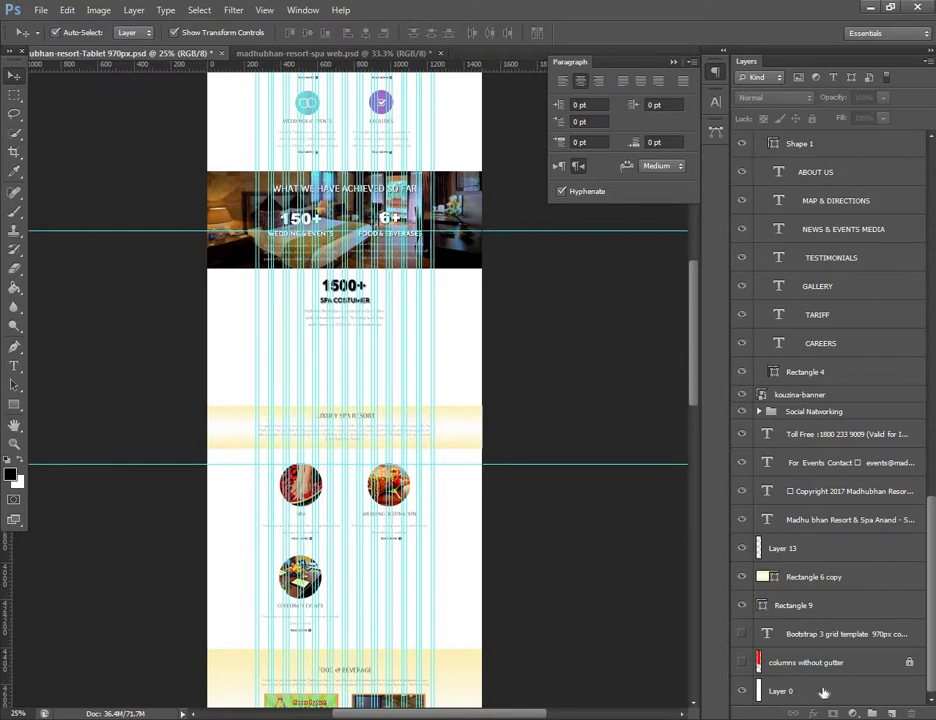
{"action": "left_click", "coordinate": [823, 692]}
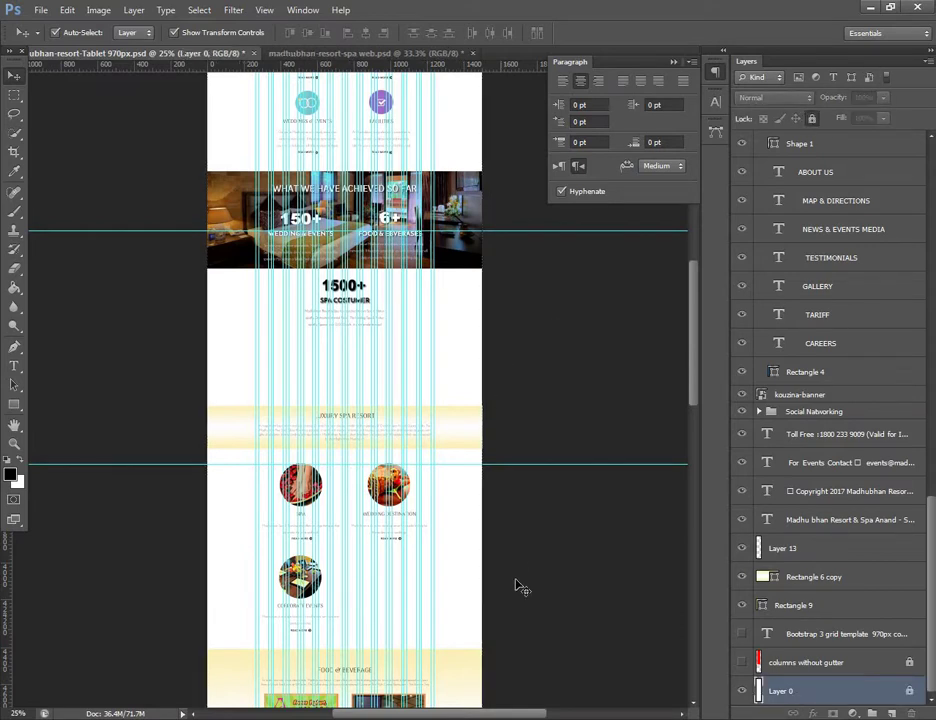
{"action": "left_click", "coordinate": [516, 600]}
{"action": "scroll", "coordinate": [527, 457], "scroll_direction": "down", "scroll_amount": 1}
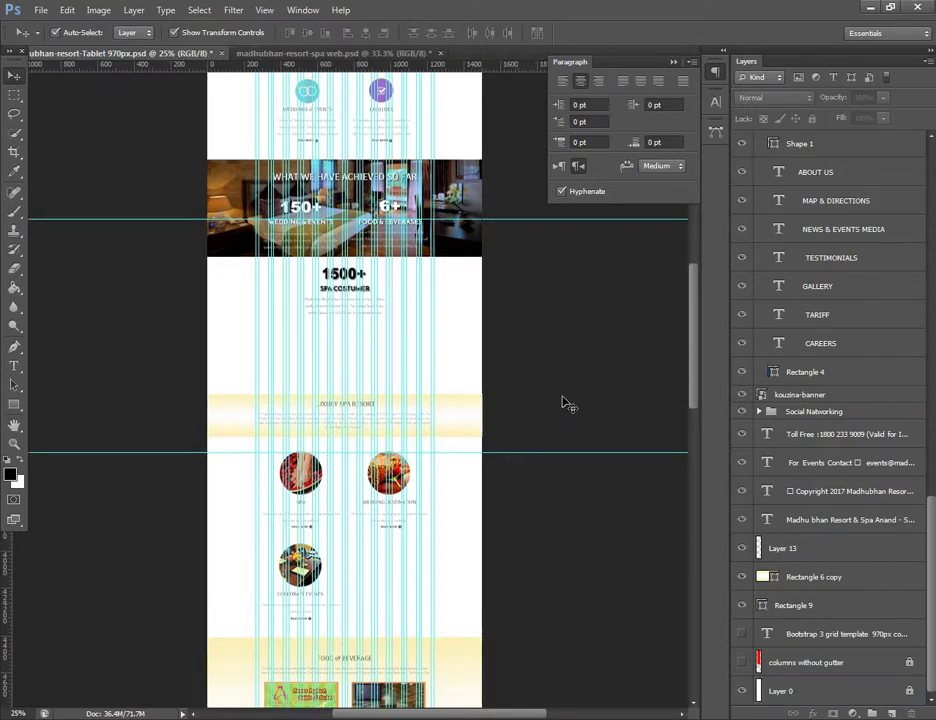
- Marquee-select the Luxury Spa Resort section and all lower page layers
{"action": "left_click", "coordinate": [481, 418]}
{"action": "scroll", "coordinate": [483, 411], "scroll_direction": "up", "scroll_amount": 1}
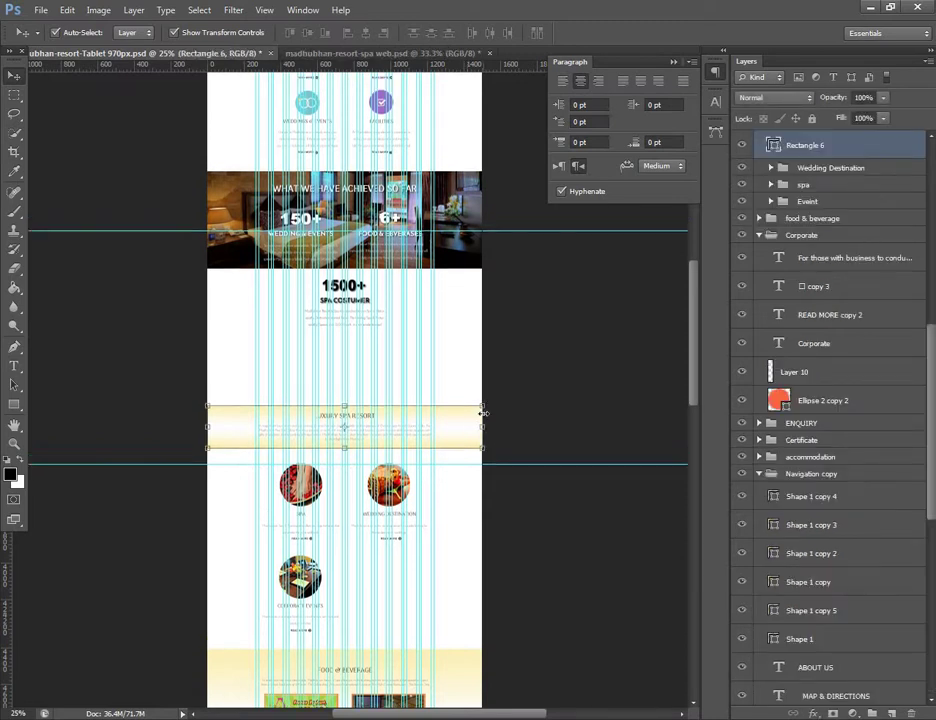
{"action": "mouse_move", "coordinate": [478, 387]}
{"action": "left_mouse_down"}
{"action": "mouse_move", "coordinate": [310, 712]}
{"action": "mouse_move", "coordinate": [305, 442]}
{"action": "left_mouse_up"}
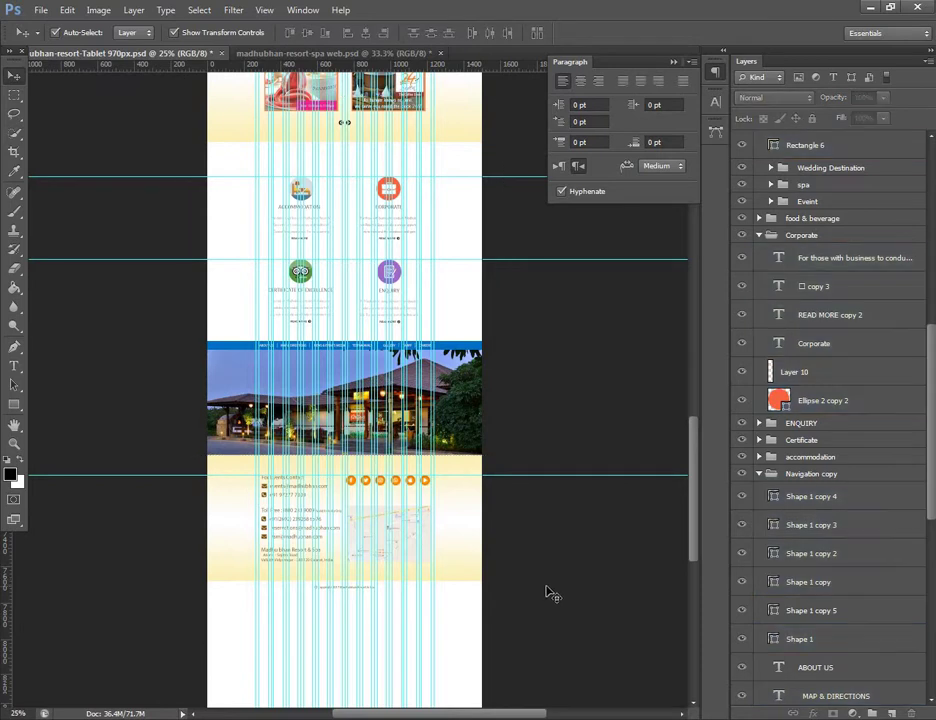
{"action": "left_click_drag", "start_coordinate": [549, 595], "coordinate": [480, 568]}
{"action": "mouse_move", "coordinate": [530, 623]}
{"action": "left_mouse_down"}
{"action": "mouse_move", "coordinate": [270, 122]}
{"action": "mouse_move", "coordinate": [262, 90]}
{"action": "mouse_move", "coordinate": [275, 77]}
{"action": "left_mouse_up"}
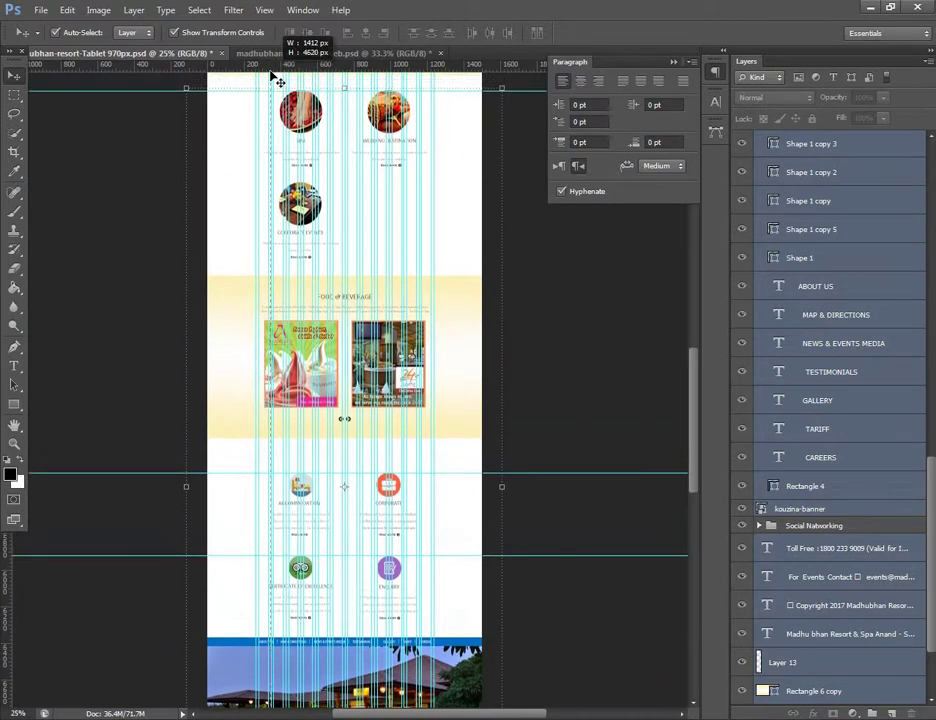
{"action": "mouse_move", "coordinate": [275, 77]}
{"action": "left_mouse_down"}
{"action": "mouse_move", "coordinate": [267, 103]}
{"action": "mouse_move", "coordinate": [407, 313]}
{"action": "left_mouse_up"}
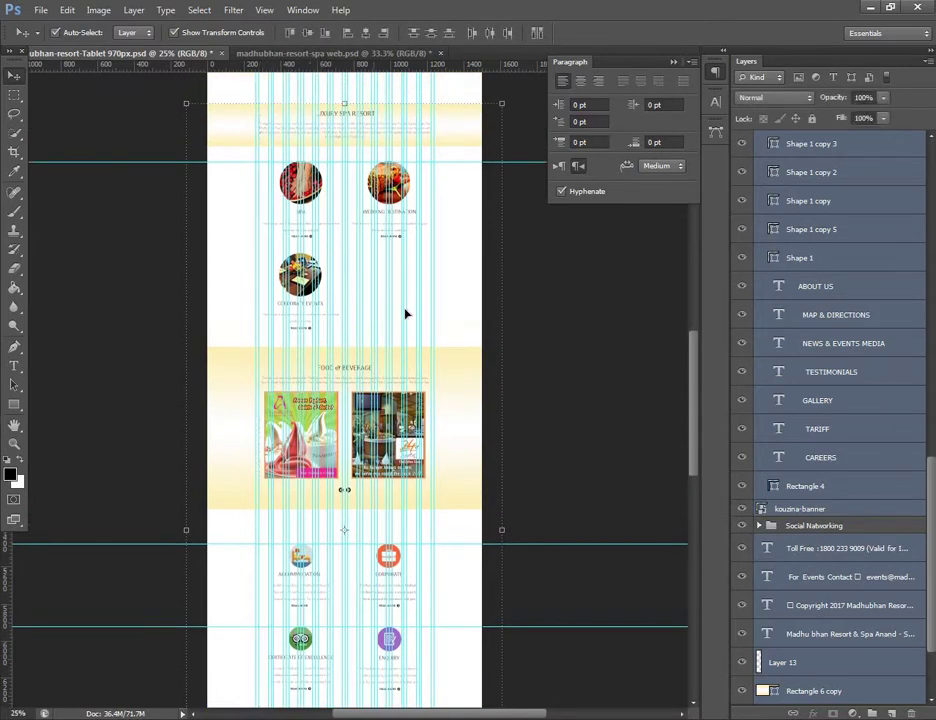
{"action": "scroll", "coordinate": [407, 313], "scroll_direction": "up", "scroll_amount": 2}
{"action": "scroll", "coordinate": [410, 317], "scroll_direction": "up", "scroll_amount": 3}
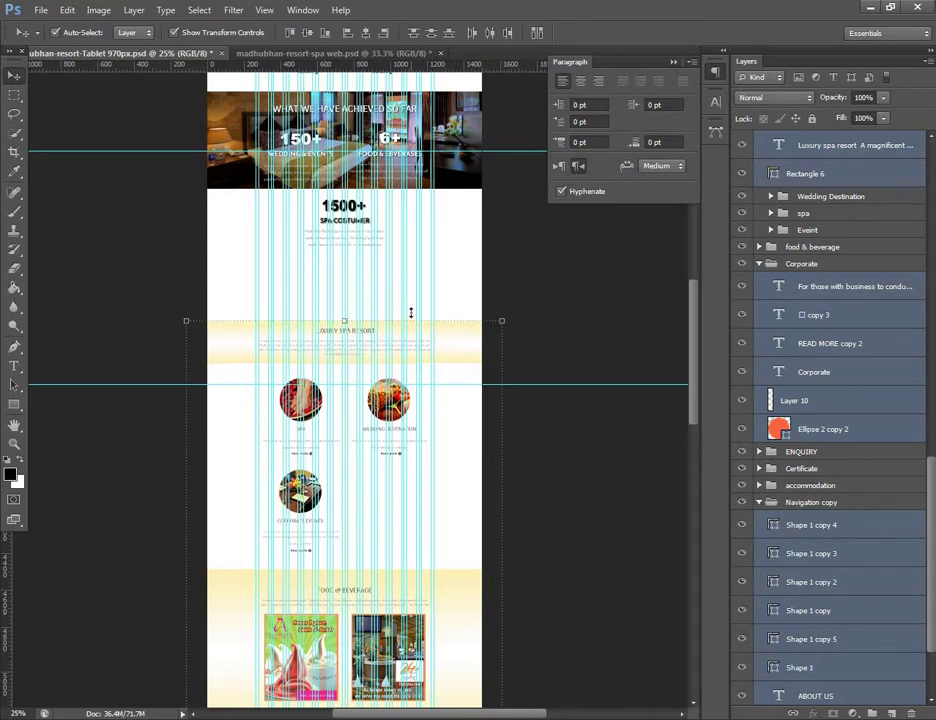
- Nudge the selected lower sections upward with Shift+Up
{"action": "key", "text": "shift+Up"}
{"action": "key", "text": "shift+Up"}
{"action": "key", "text": "shift+Up"}
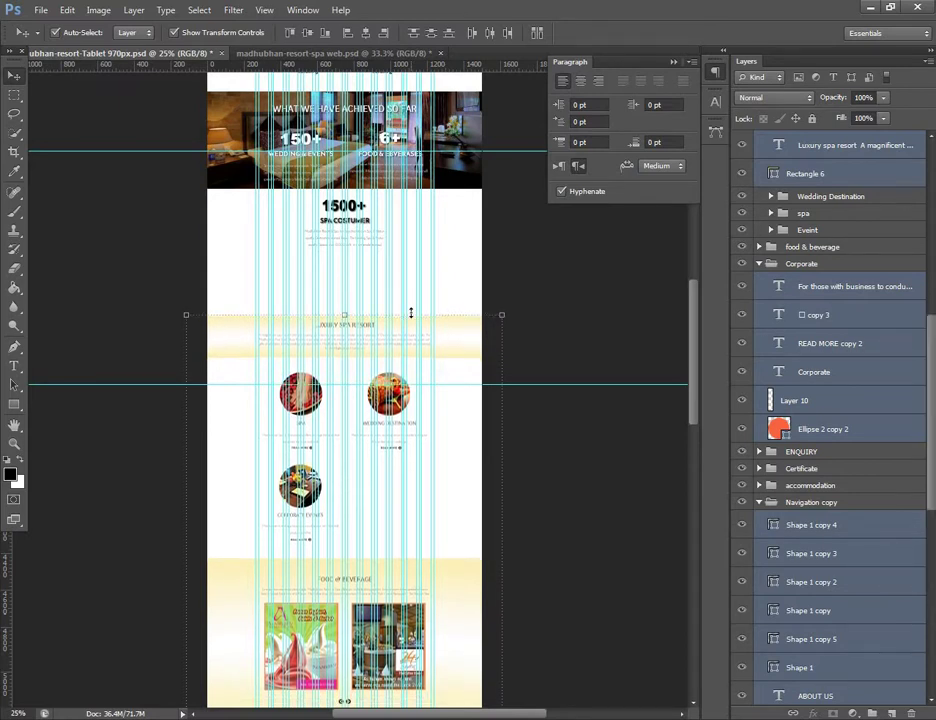
{"action": "key", "text": "shift+Up"}
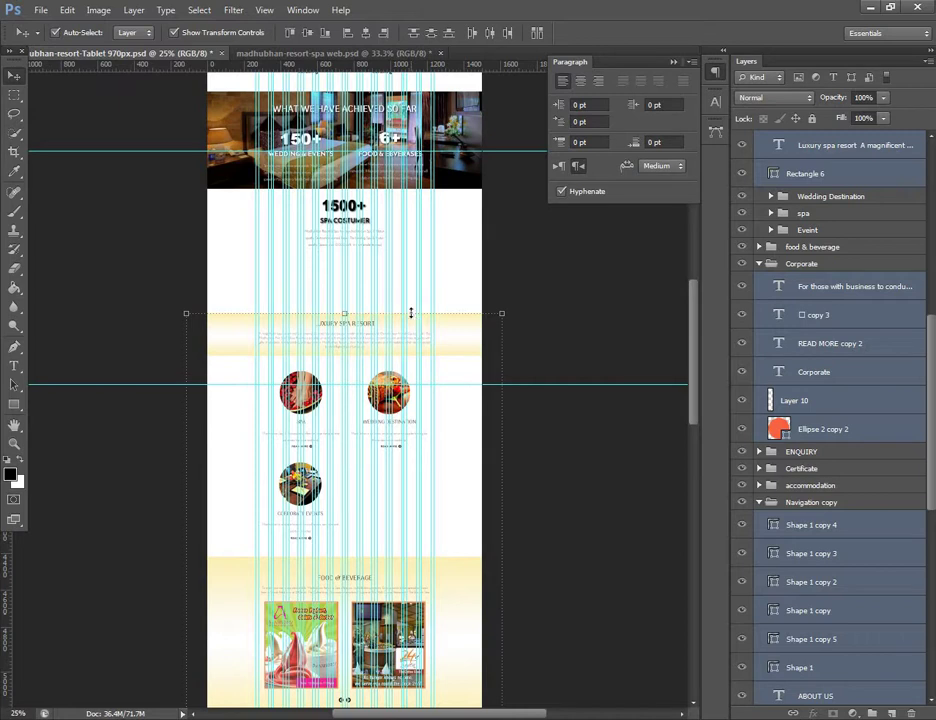
{"action": "key", "text": "shift+Up"}
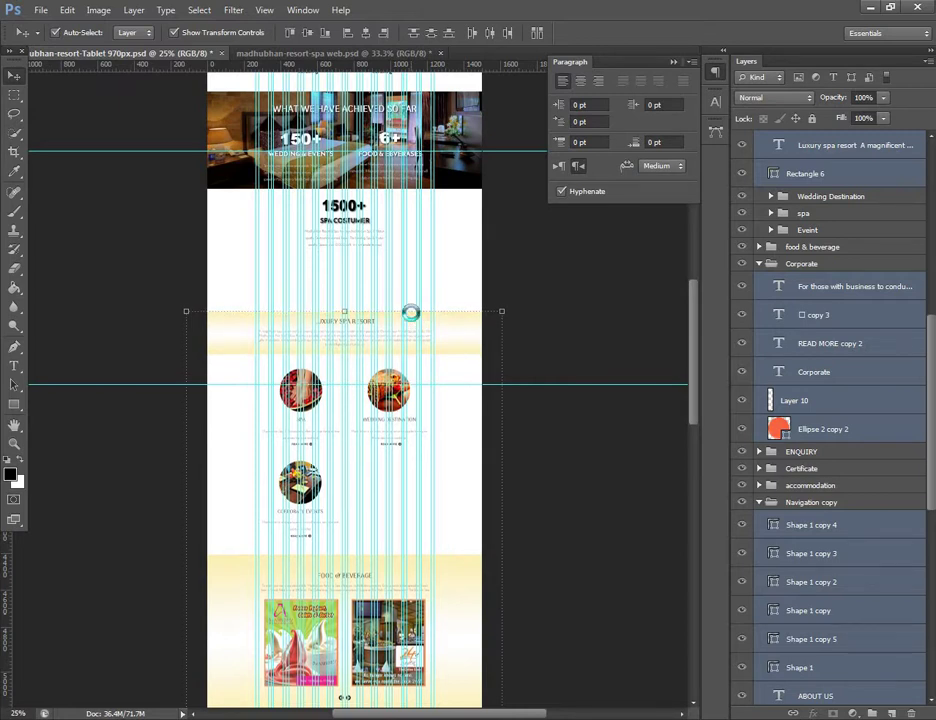
{"action": "key", "text": "shift+Up"}
{"action": "key", "text": "shift+Up"}
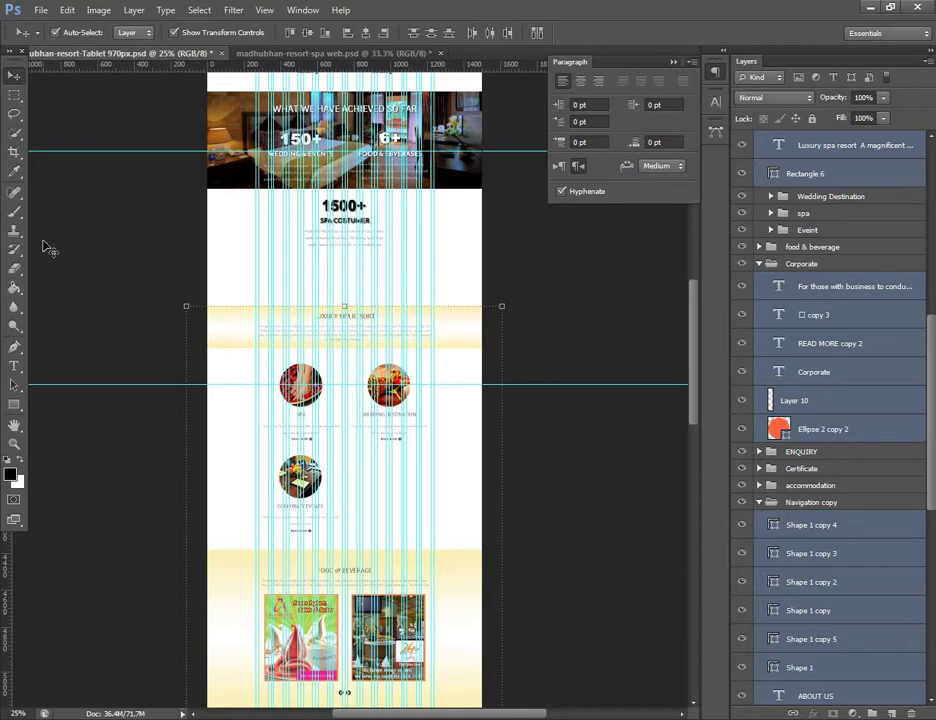
- Free-transform the lower sections and shift them further up toward the stats
{"action": "key", "text": "ctrl+t"}
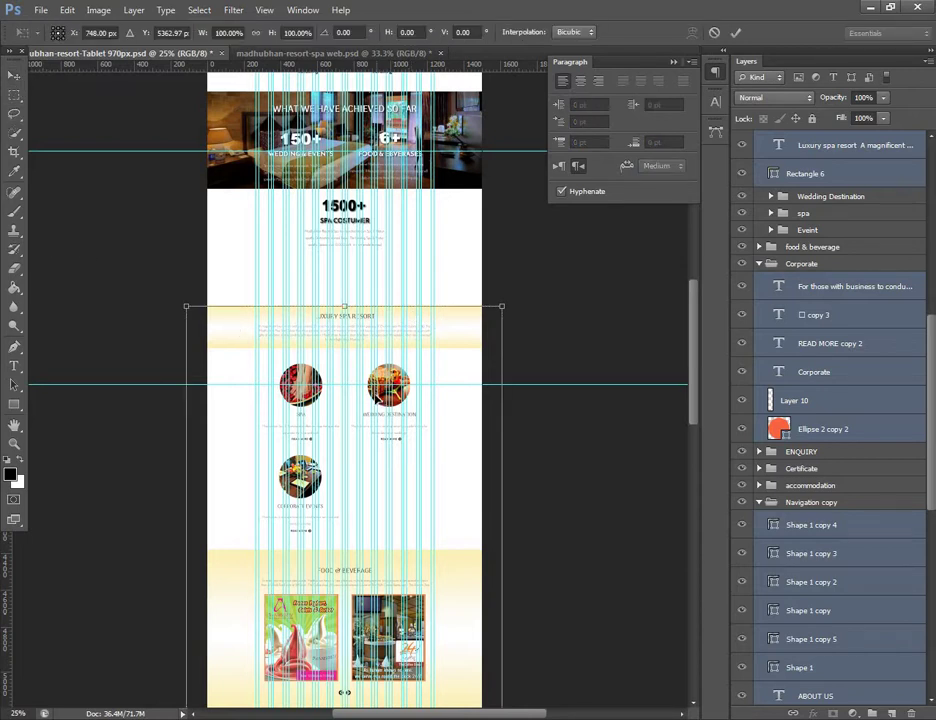
{"action": "key", "text": "shift+Up"}
{"action": "key", "text": "shift+Up"}
{"action": "key", "text": "shift+Up"}
{"action": "key", "text": "shift+Up"}
{"action": "key", "text": "shift+Up"}
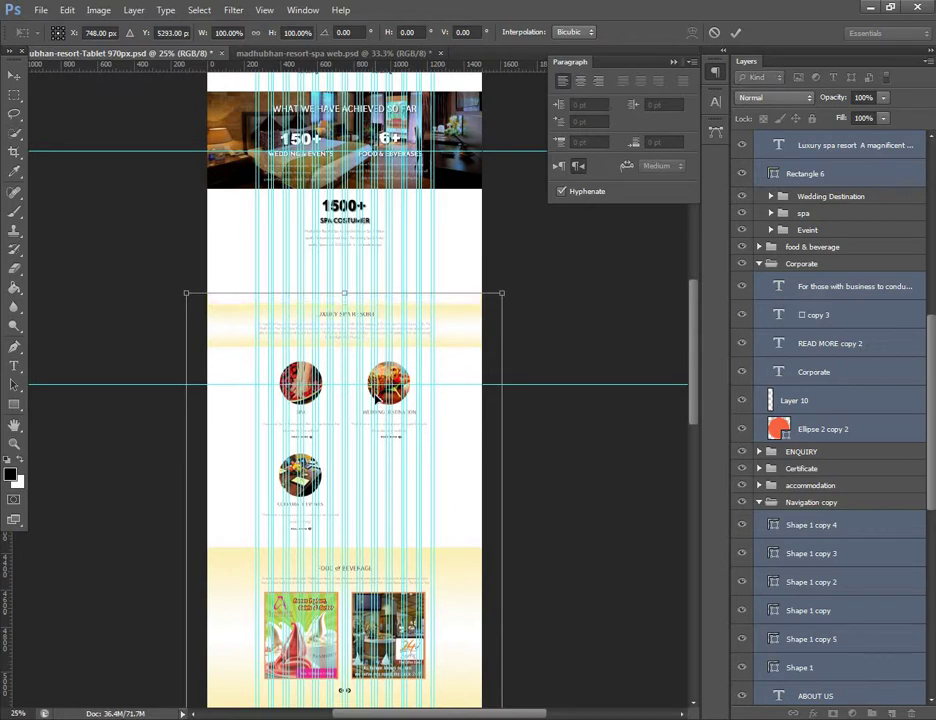
{"action": "key", "text": "shift+Up"}
{"action": "key", "text": "shift+Up"}
{"action": "key", "text": "shift+Up"}
{"action": "key", "text": "shift+Up"}
{"action": "key", "text": "shift+Up"}
{"action": "key", "text": "shift+Up"}
{"action": "key", "text": "shift+Up"}
{"action": "key", "text": "shift+Up"}
{"action": "key", "text": "shift+Up"}
{"action": "key", "text": "shift+Up"}
{"action": "key", "text": "shift+Up"}
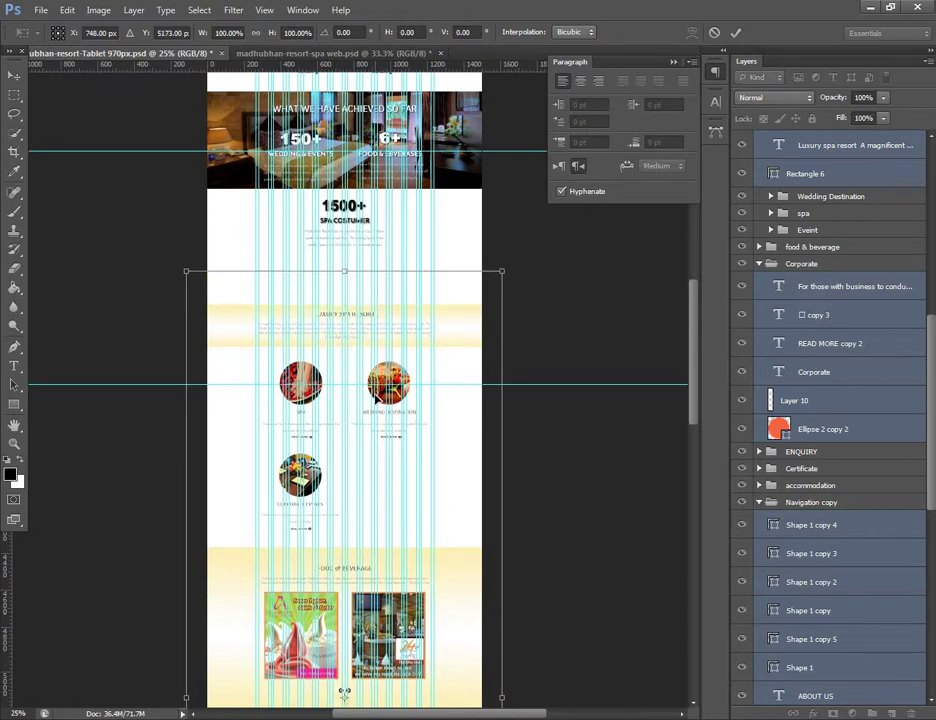
{"action": "key", "text": "shift+Up"}
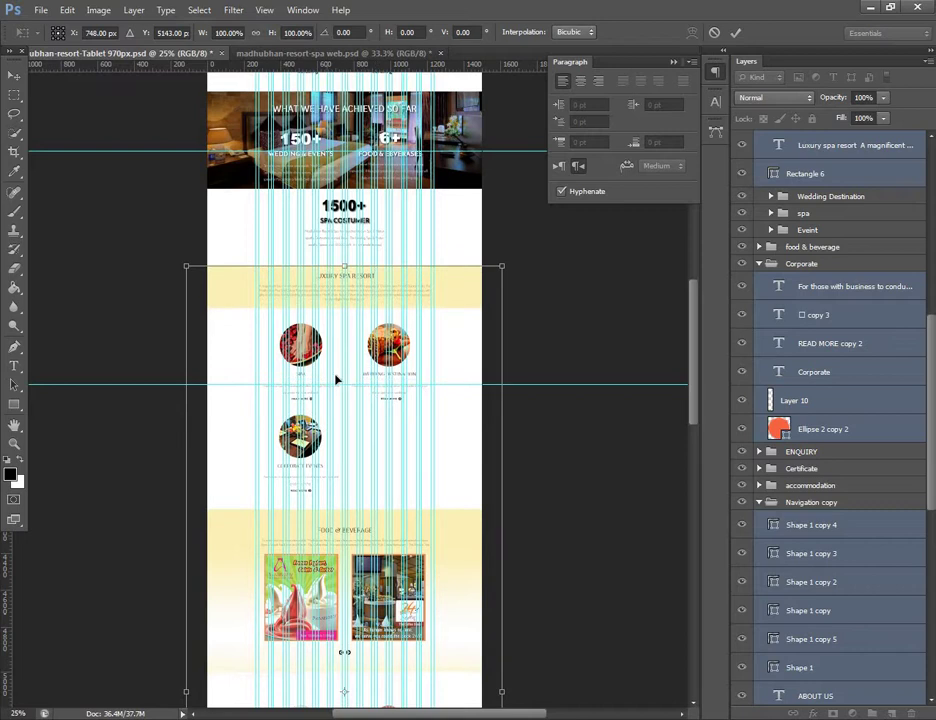
{"action": "key", "text": "ctrl+plus"}
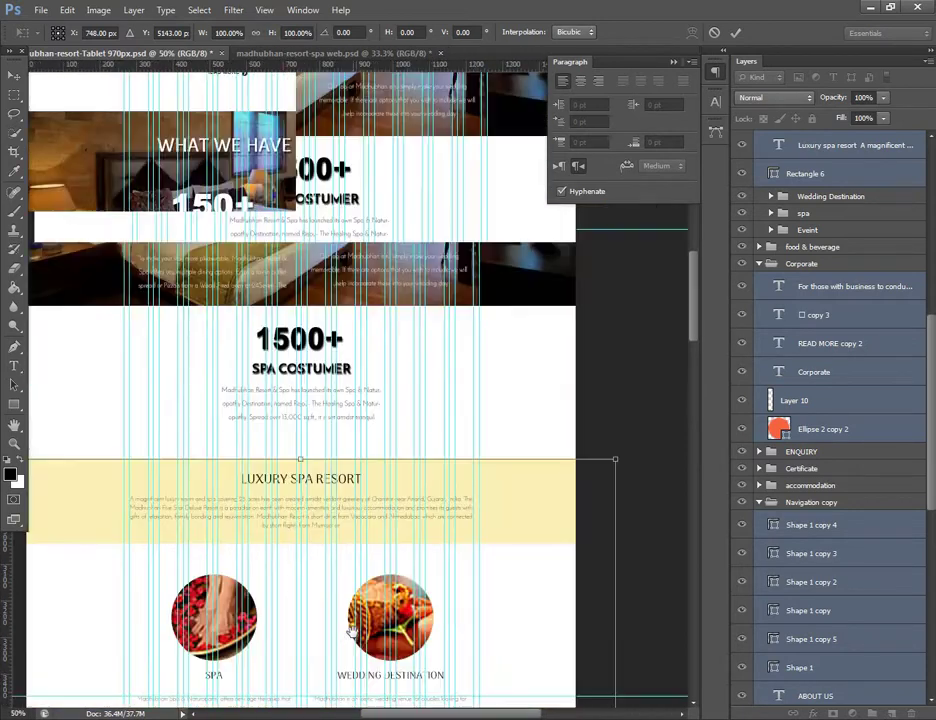
{"action": "mouse_move", "coordinate": [386, 224]}
{"action": "left_mouse_down"}
{"action": "mouse_move", "coordinate": [392, 571]}
{"action": "mouse_move", "coordinate": [407, 563]}
{"action": "left_mouse_up"}
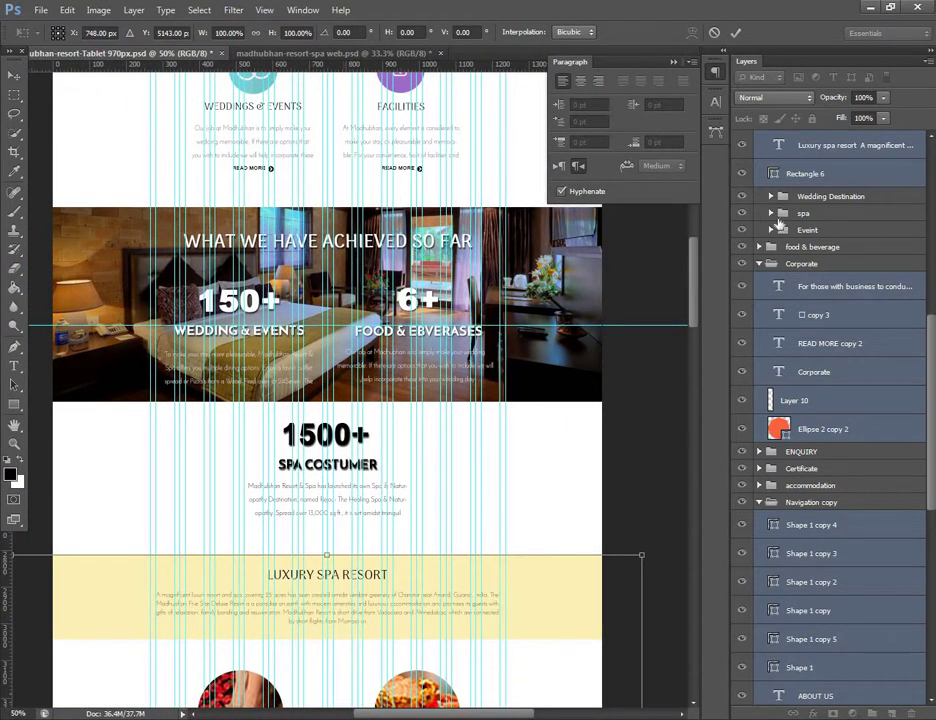
{"action": "left_click", "coordinate": [12, 77]}
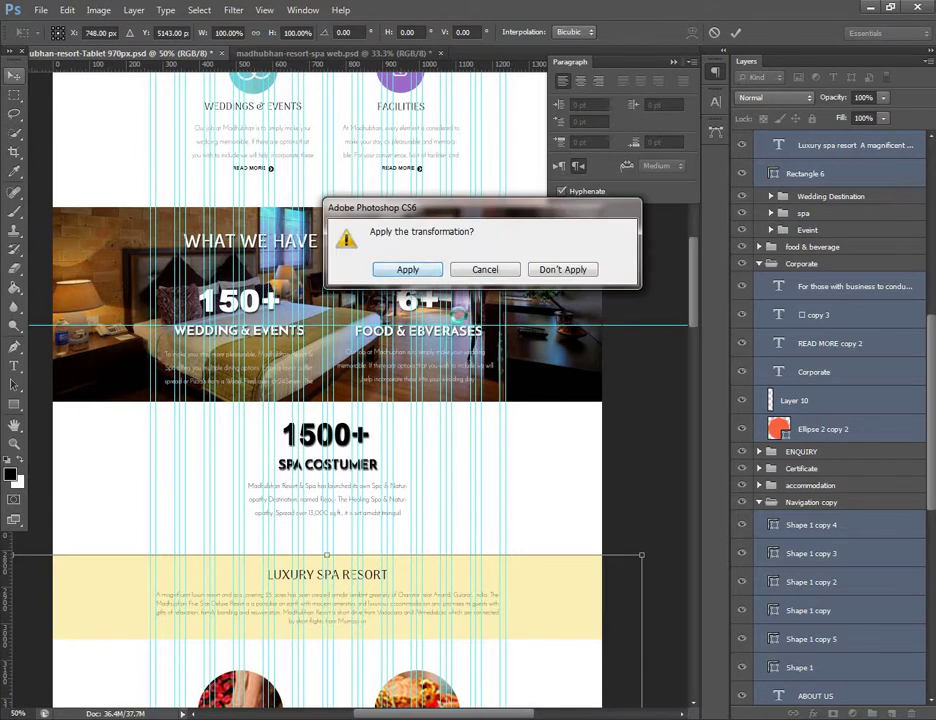
- Apply the lower sections' move and nudge the 1500+ heading and paragraph down
{"action": "left_click", "coordinate": [409, 328]}
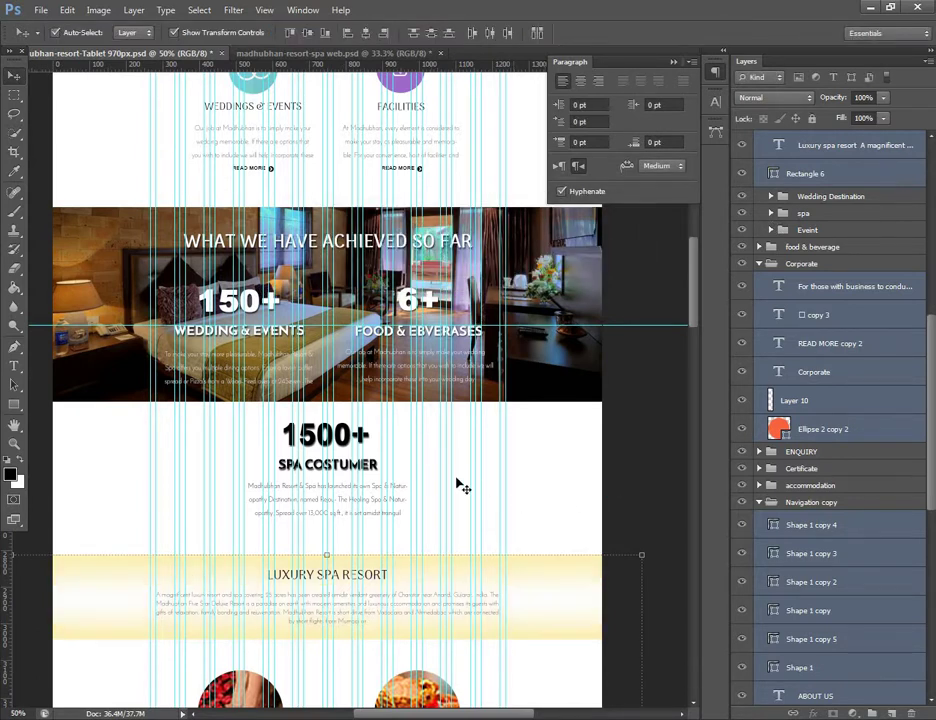
{"action": "left_click", "coordinate": [348, 449]}
{"action": "key", "text": "ctrl+t"}
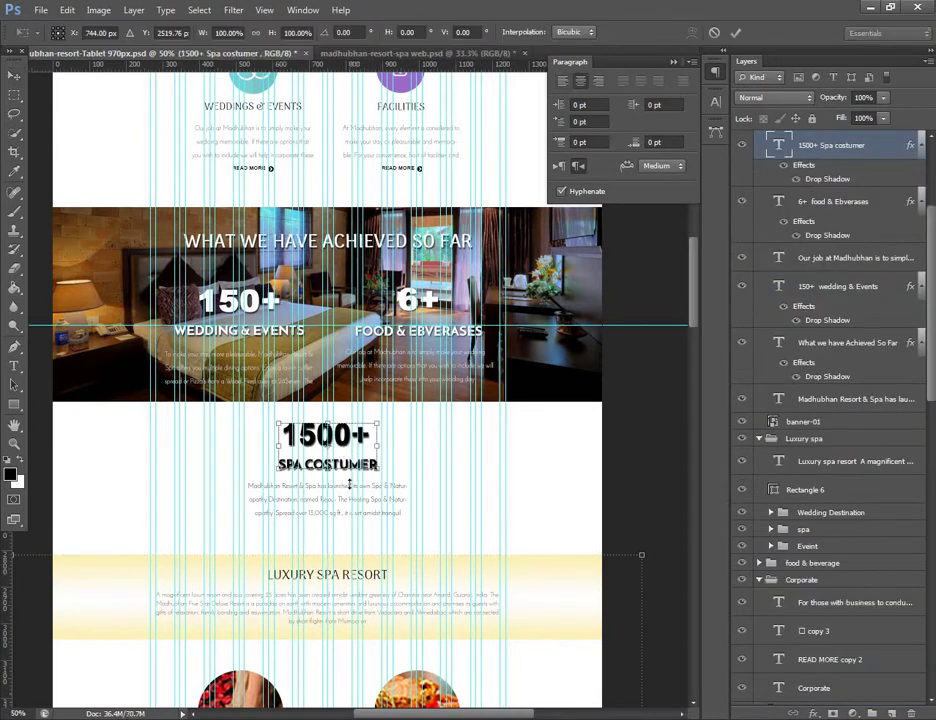
{"action": "key", "text": "Return"}
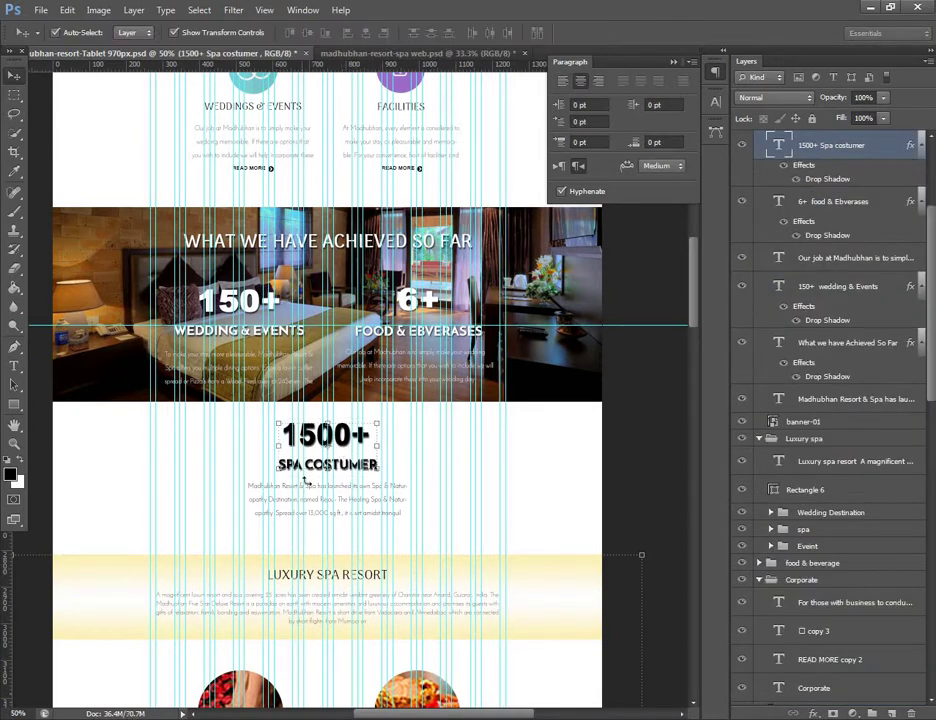
{"action": "left_click", "coordinate": [318, 502], "text": "shift"}
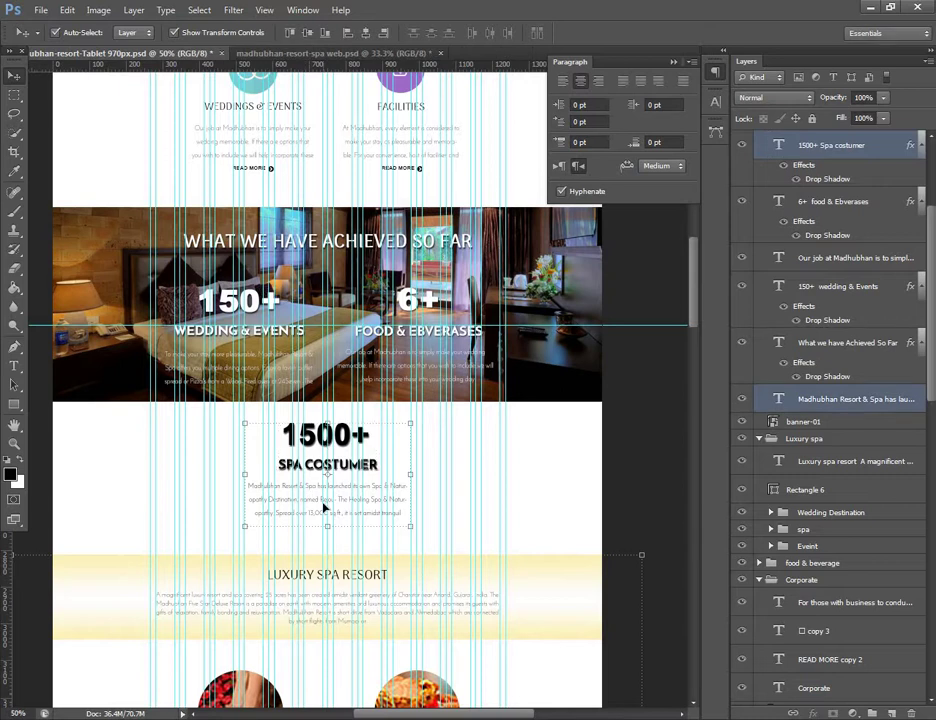
{"action": "key", "text": "shift+Down"}
{"action": "key", "text": "shift+Down"}
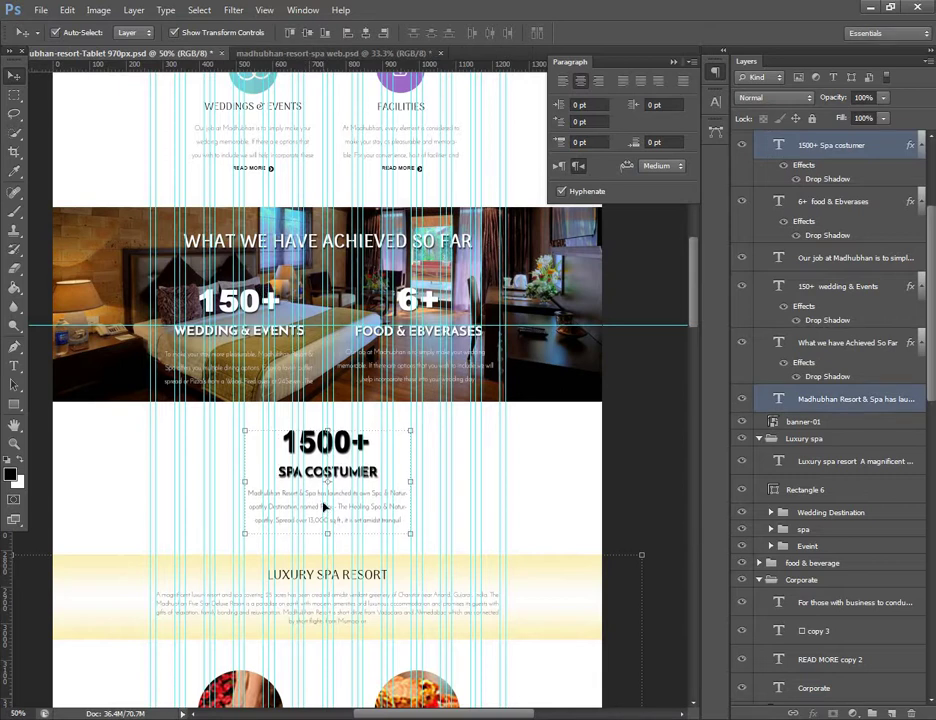
- Scroll down to review the blank space left below the footer
{"action": "scroll", "coordinate": [435, 507], "scroll_direction": "down", "scroll_amount": 2}
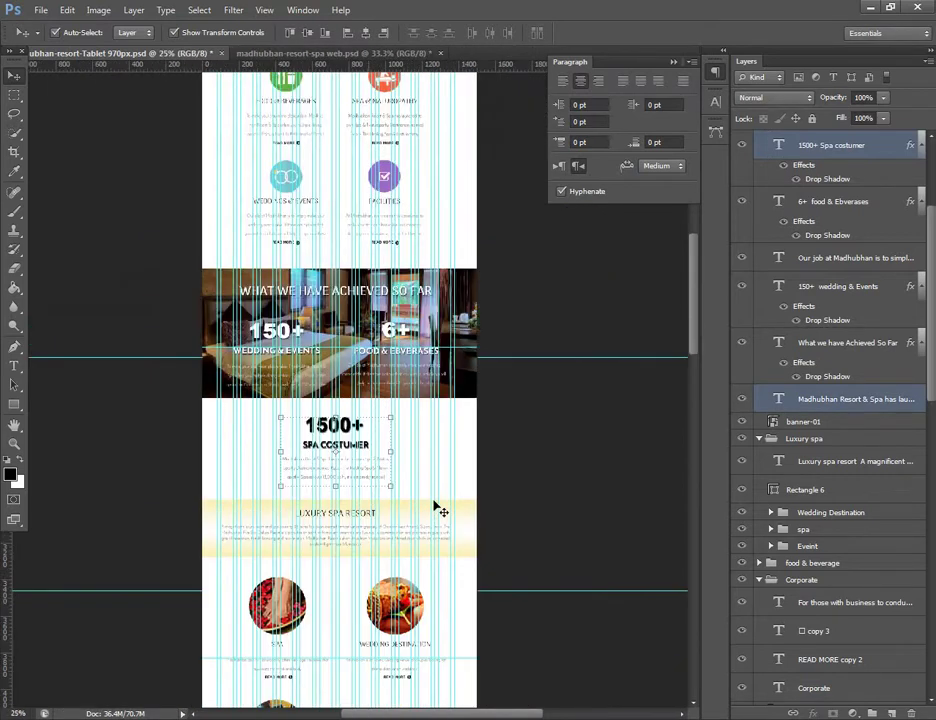
{"action": "scroll", "coordinate": [485, 501], "scroll_direction": "down", "scroll_amount": 2}
{"action": "scroll", "coordinate": [495, 618], "scroll_direction": "down", "scroll_amount": 1}
{"action": "scroll", "coordinate": [466, 618], "scroll_direction": "down", "scroll_amount": 1}
{"action": "scroll", "coordinate": [418, 616], "scroll_direction": "up", "scroll_amount": 1}
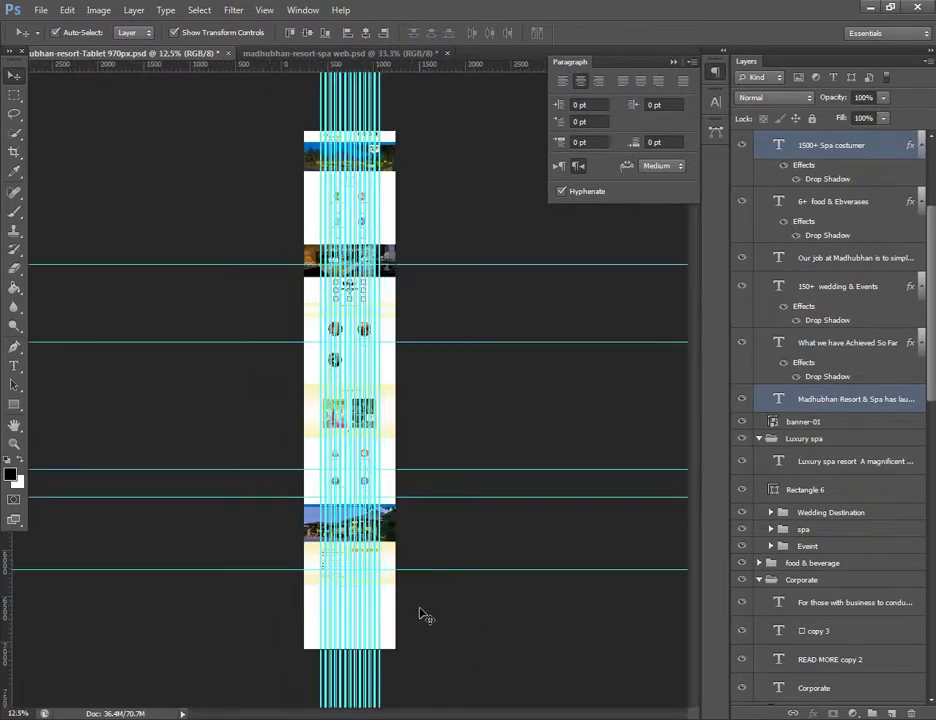
{"action": "scroll", "coordinate": [415, 500], "scroll_direction": "up", "scroll_amount": 2}
{"action": "scroll", "coordinate": [410, 400], "scroll_direction": "up", "scroll_amount": 1}
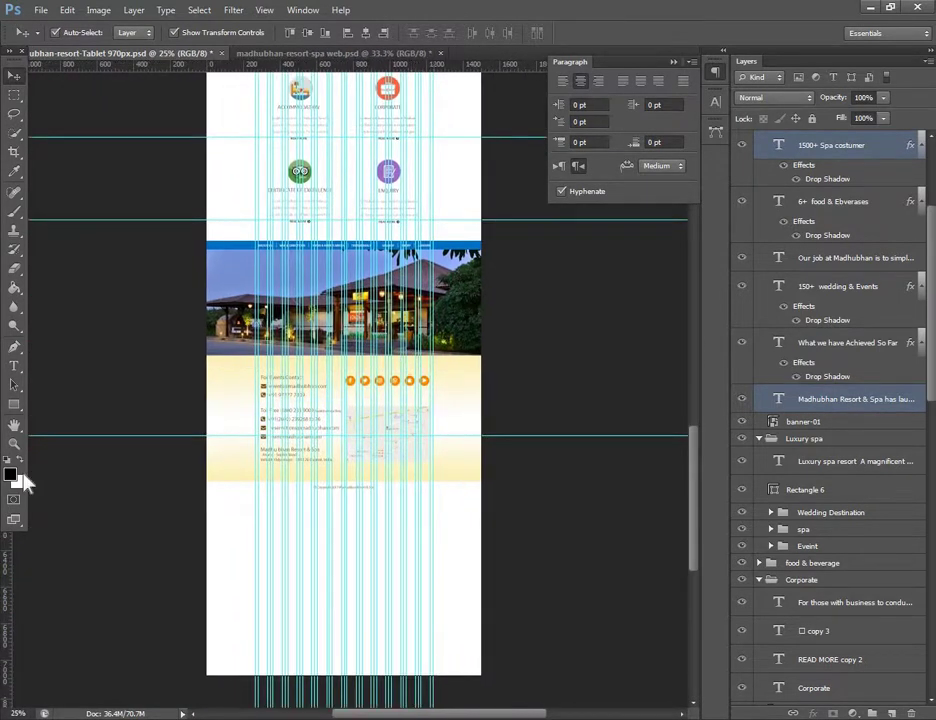
- Crop the canvas bottom to just below the copyright line, about 7500 px tall
{"action": "left_click", "coordinate": [14, 156]}
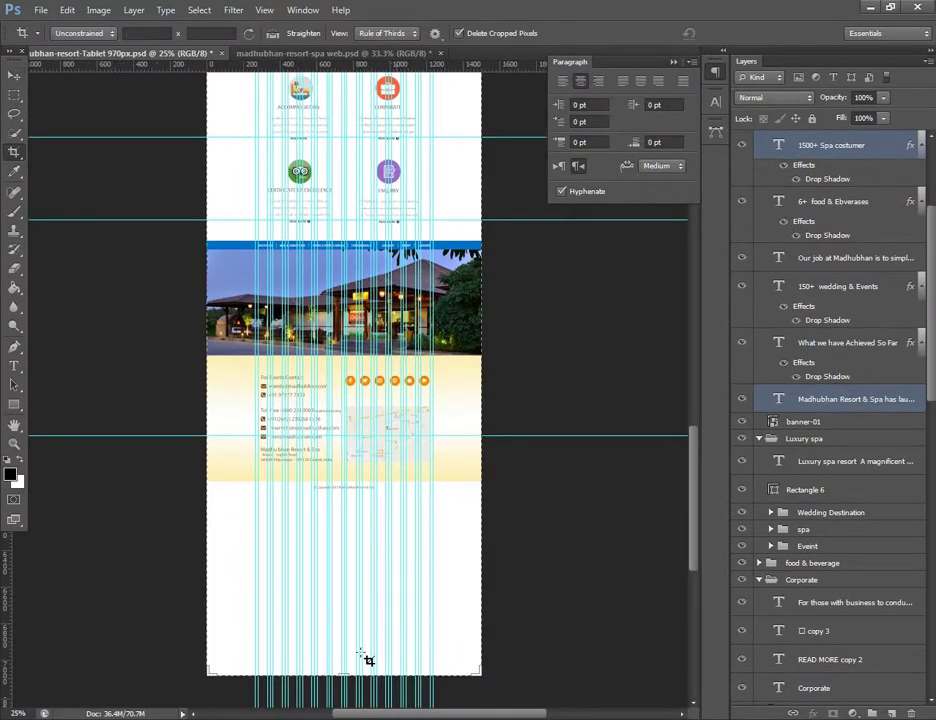
{"action": "left_click_drag", "start_coordinate": [344, 676], "coordinate": [355, 588]}
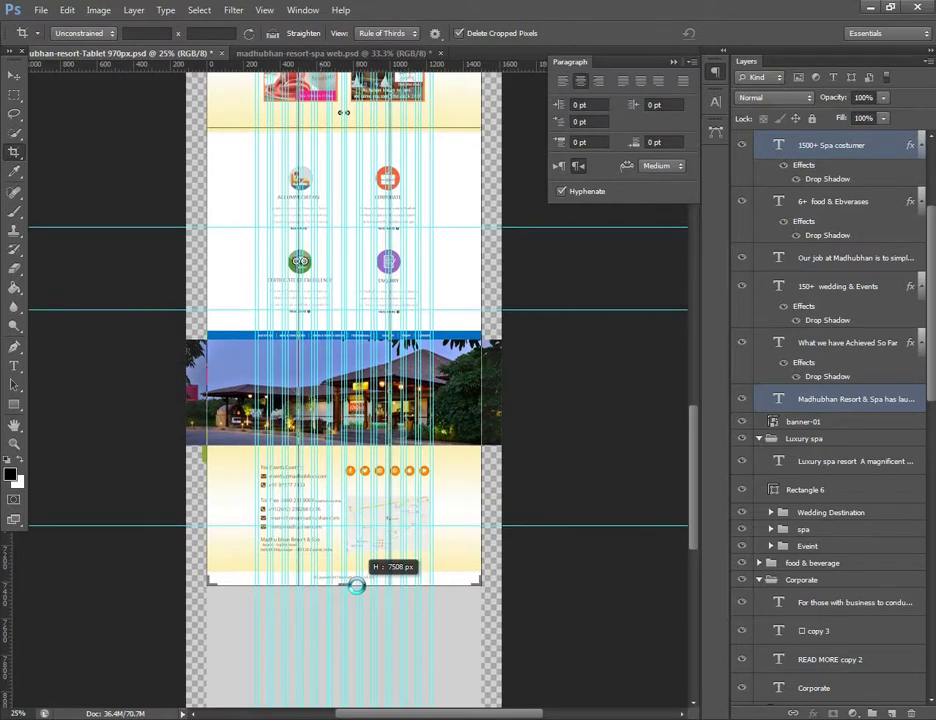
{"action": "key", "text": "ctrl+plus"}
{"action": "key", "text": "ctrl+plus"}
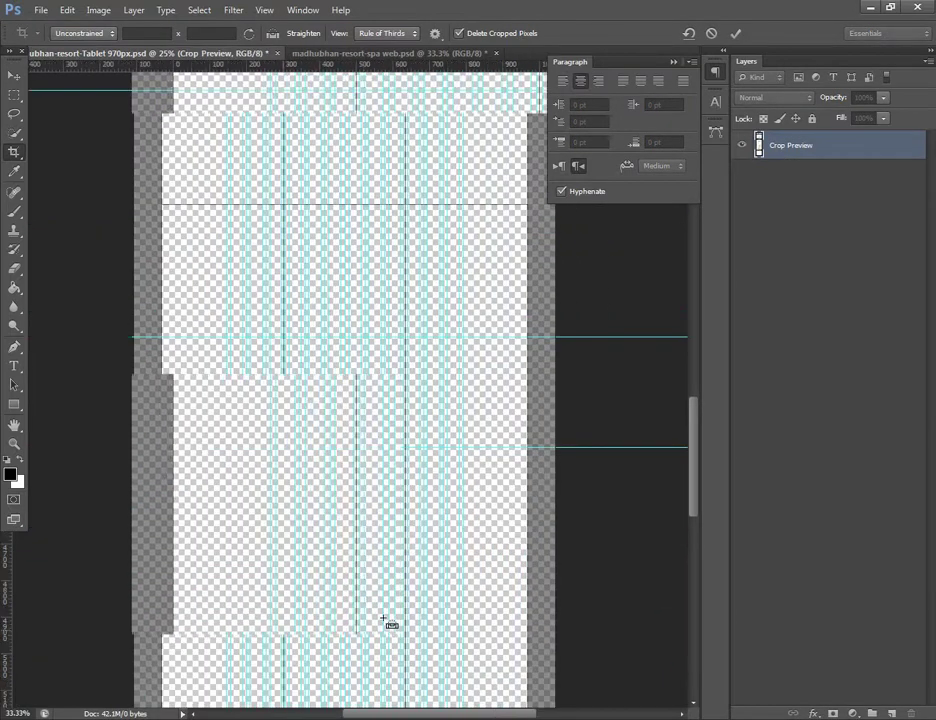
{"action": "left_click_drag", "start_coordinate": [389, 623], "coordinate": [350, 193]}
{"action": "scroll", "coordinate": [351, 205], "scroll_direction": "down", "scroll_amount": 5}
{"action": "scroll", "coordinate": [382, 378], "scroll_direction": "down", "scroll_amount": 3}
{"action": "scroll", "coordinate": [324, 570], "scroll_direction": "down", "scroll_amount": 1}
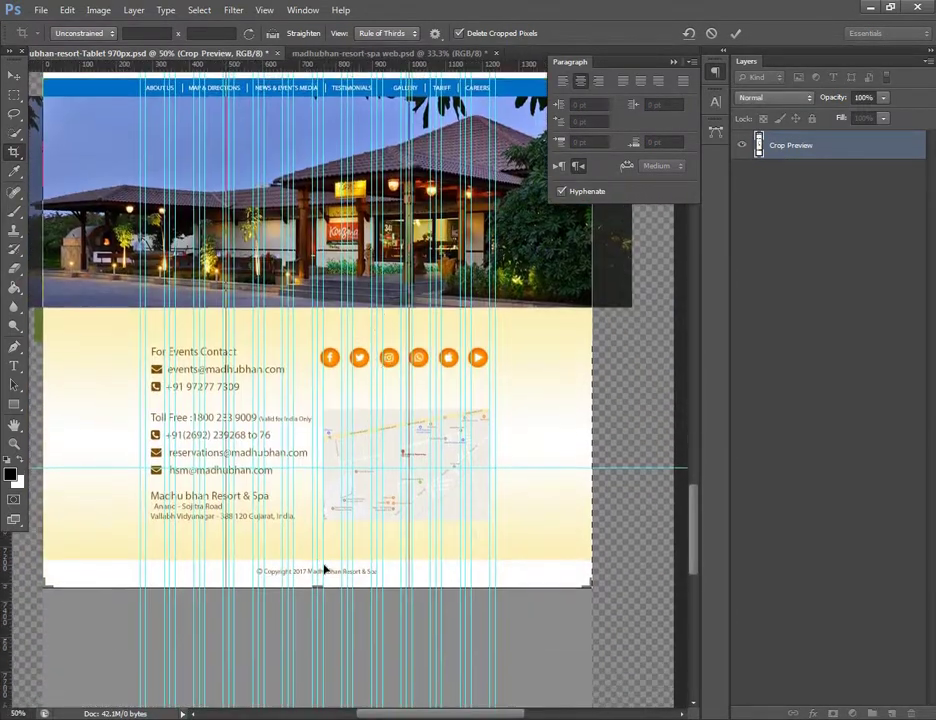
{"action": "left_click_drag", "start_coordinate": [317, 586], "coordinate": [314, 585]}
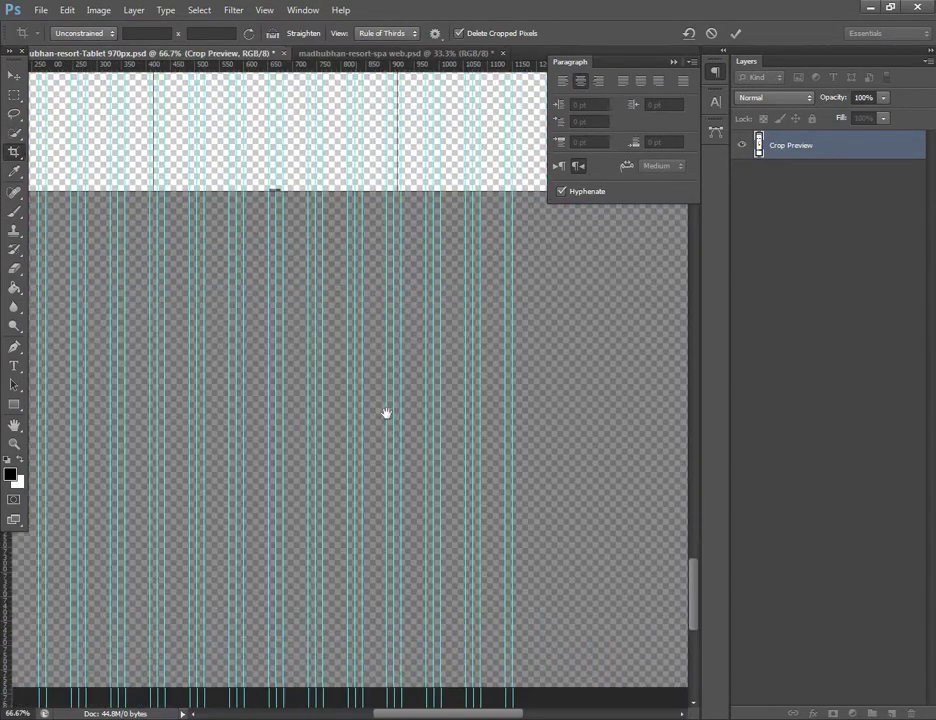
{"action": "scroll", "coordinate": [343, 207], "scroll_direction": "down", "scroll_amount": 5}
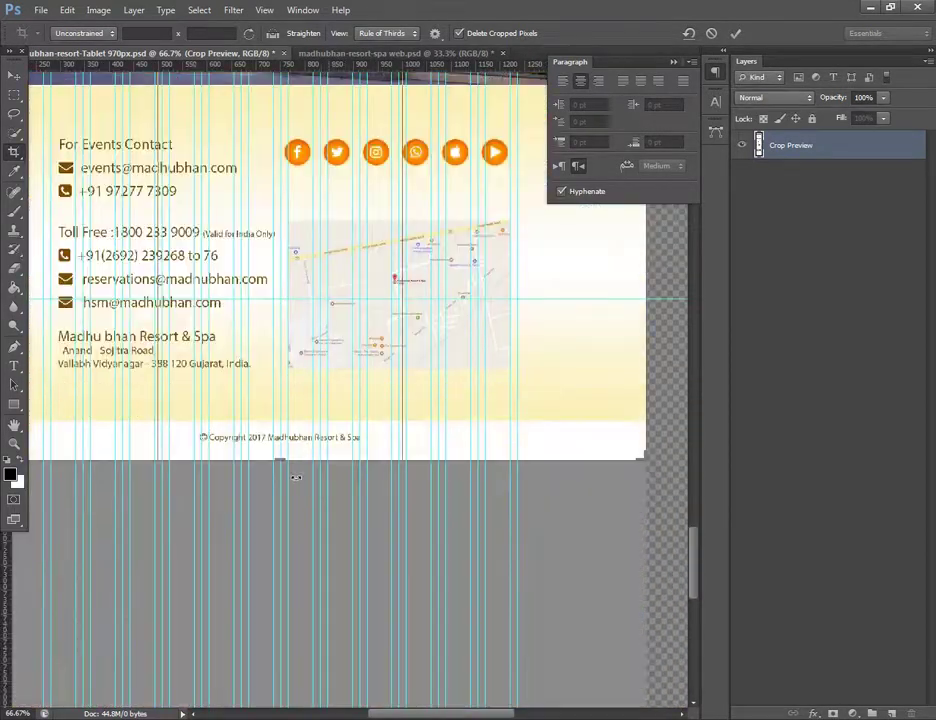
{"action": "left_click_drag", "start_coordinate": [288, 457], "coordinate": [292, 464]}
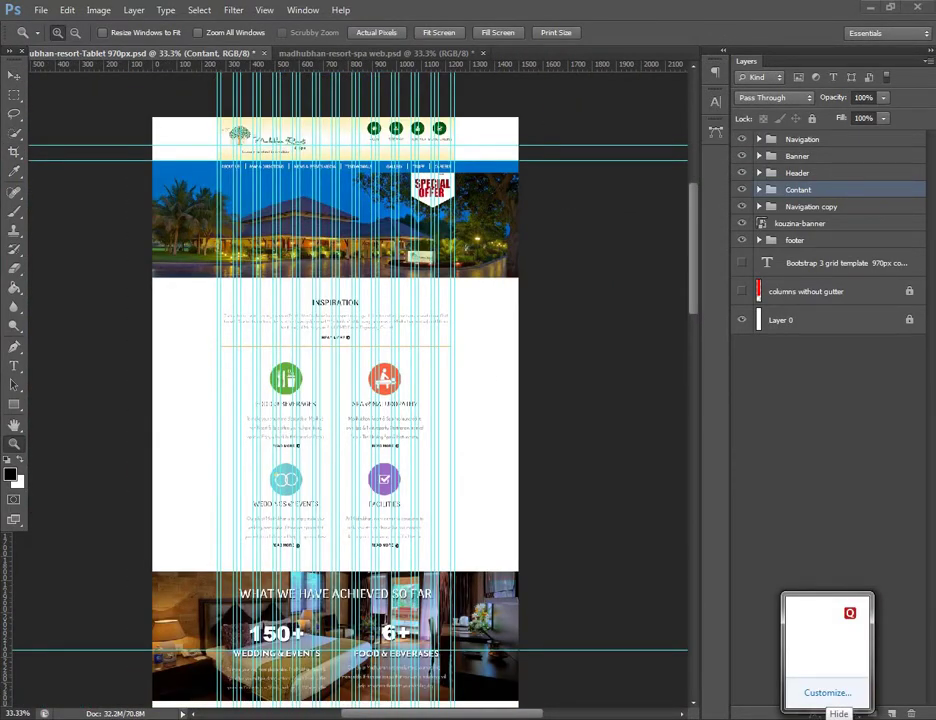
{"action": "left_click", "coordinate": [537, 507]}
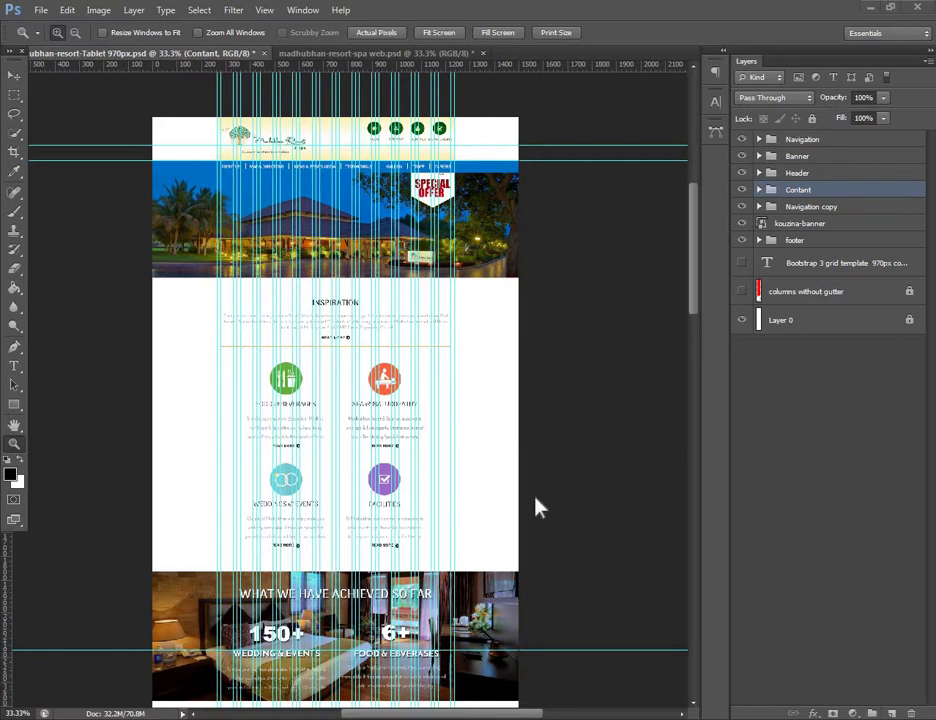